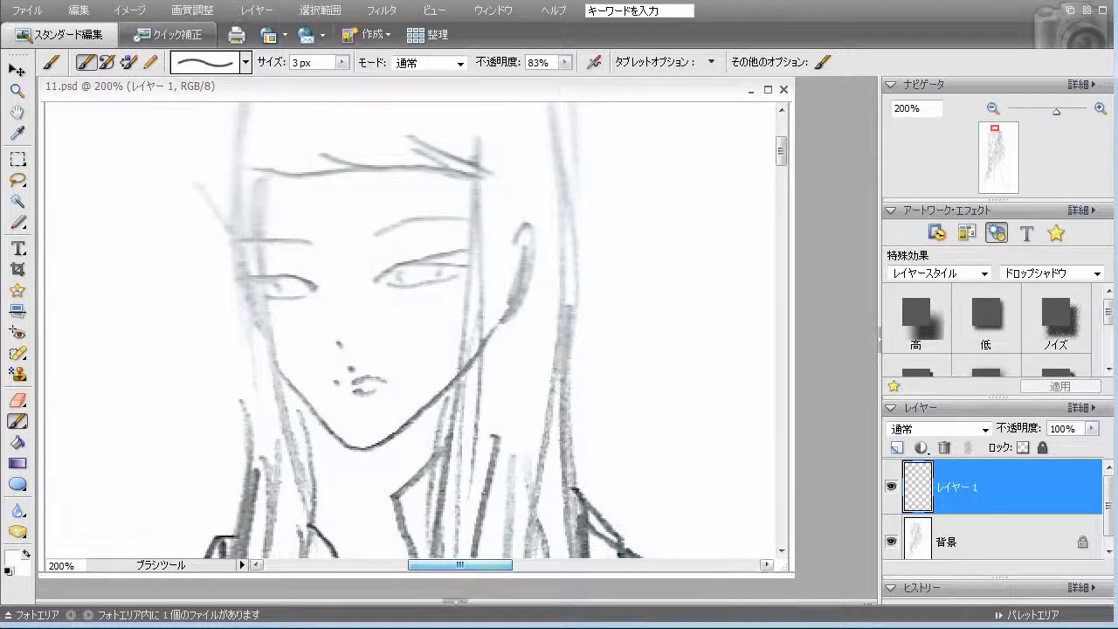
Set the foreground colour to magenta d610aa
click(13, 556)
click(510, 173)
click(477, 188)
click(477, 171)
click(491, 176)
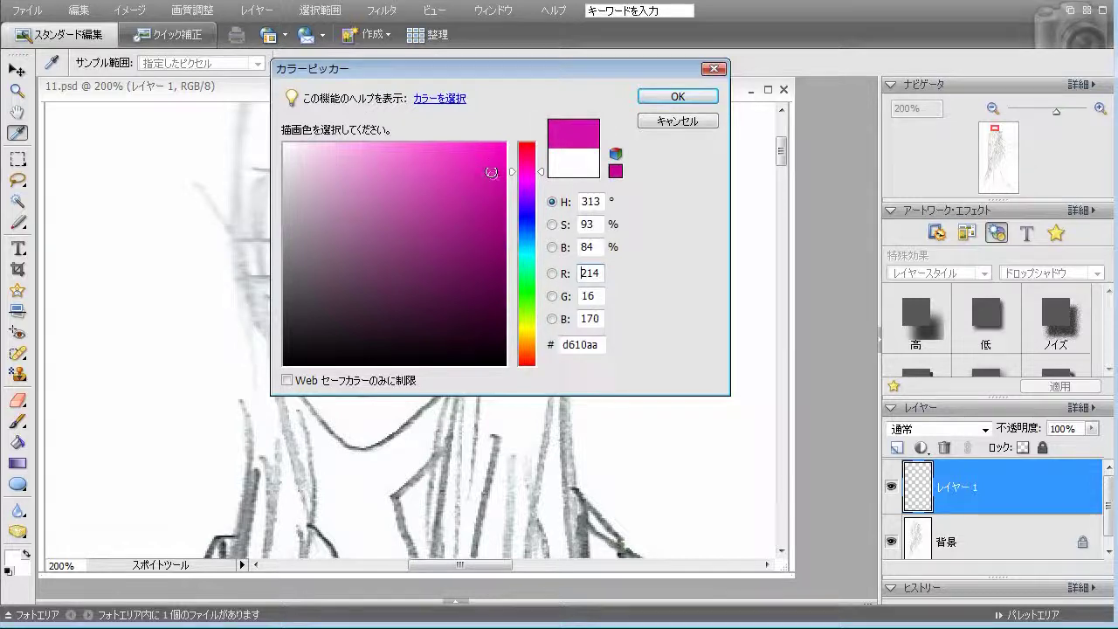
click(678, 96)
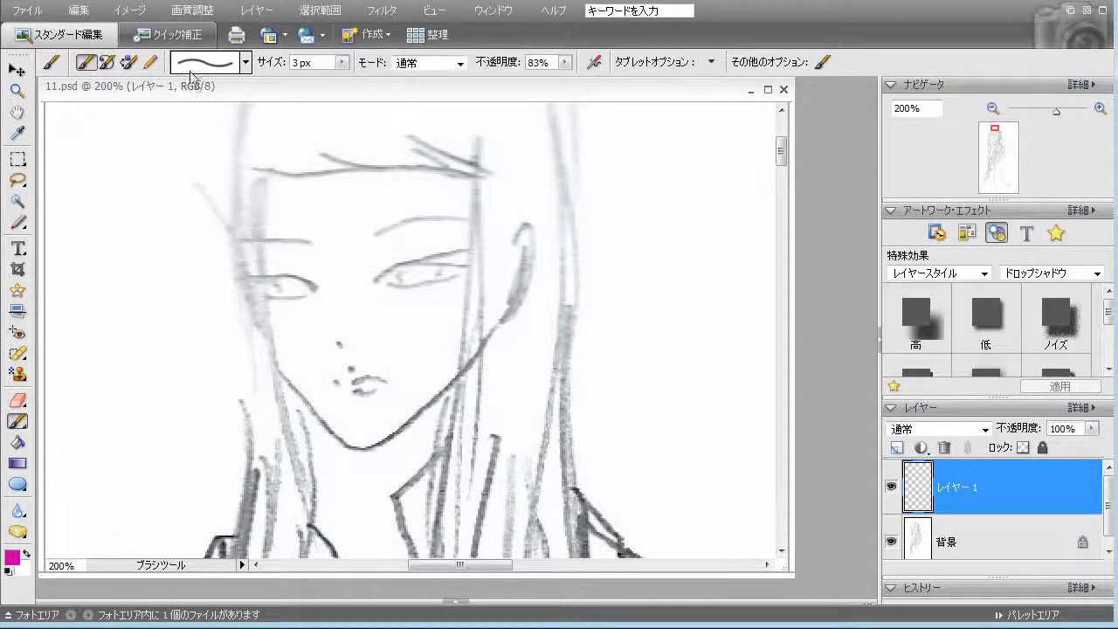
Paint pink blush on both cheeks with a soft 35 px brush at 9% opacity, and undo the last dab
click(246, 62)
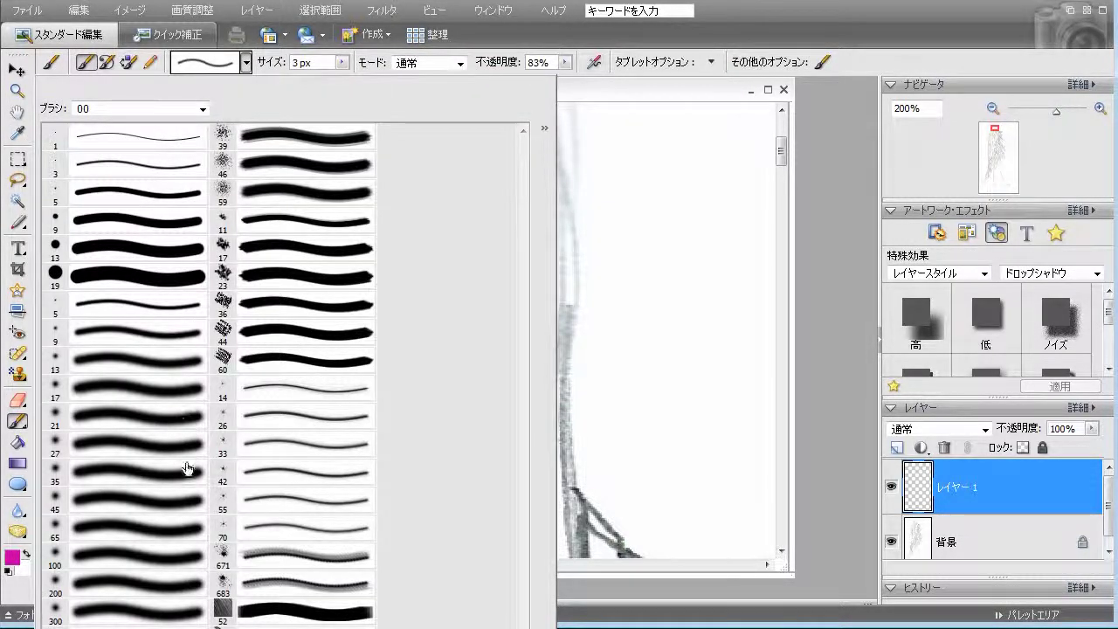
click(186, 466)
click(615, 95)
click(566, 63)
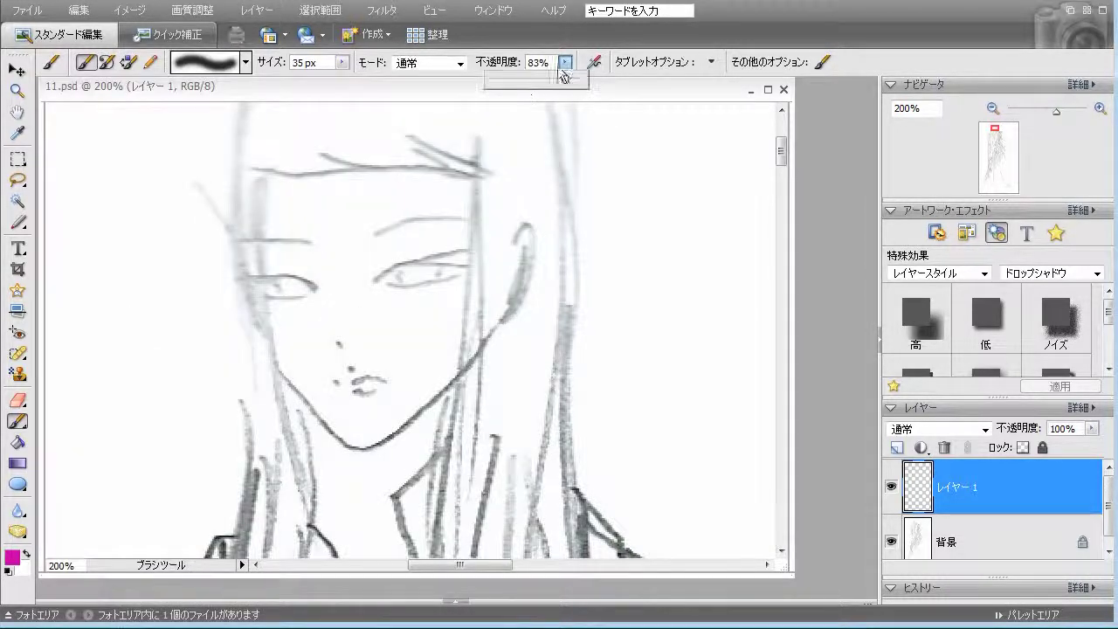
drag(504, 90, 499, 85)
drag(429, 318, 462, 305)
mouse_move(324, 330)
mouse_down()
mouse_move(282, 340)
mouse_move(278, 329)
mouse_move(249, 358)
mouse_up()
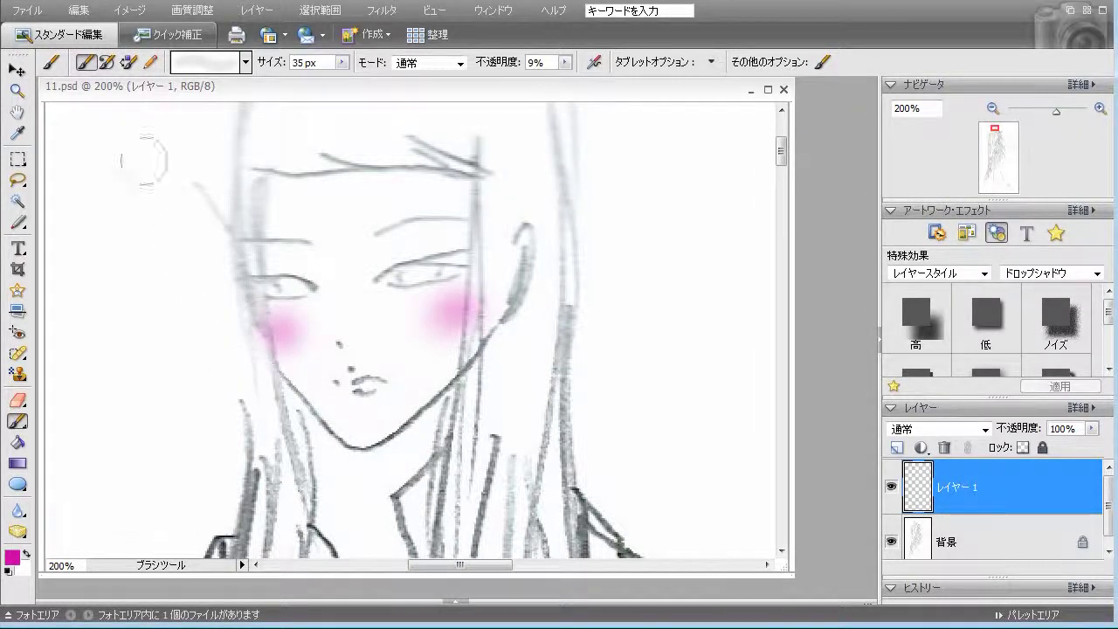
click(80, 11)
click(93, 30)
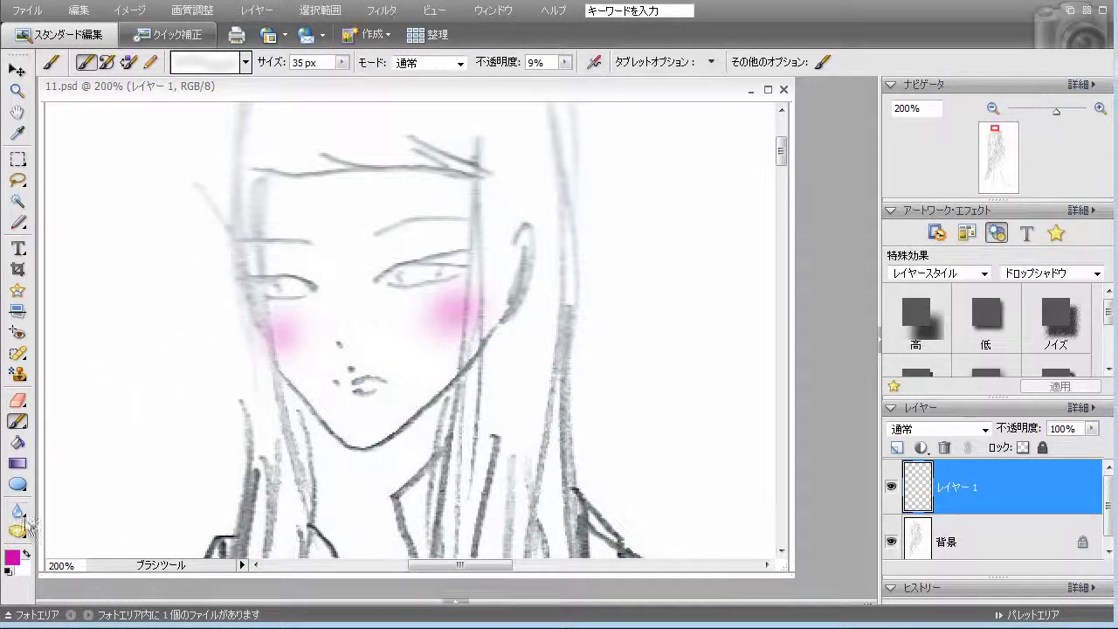
Reset the foreground colour, and set it to a purplish magenta with hue 302°
click(9, 570)
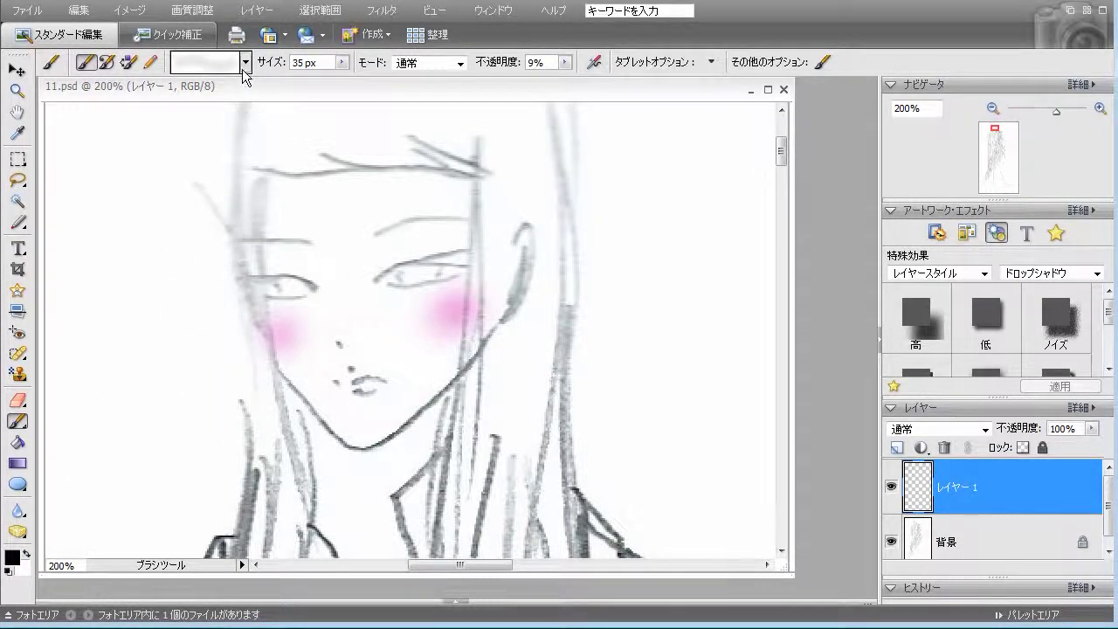
click(12, 556)
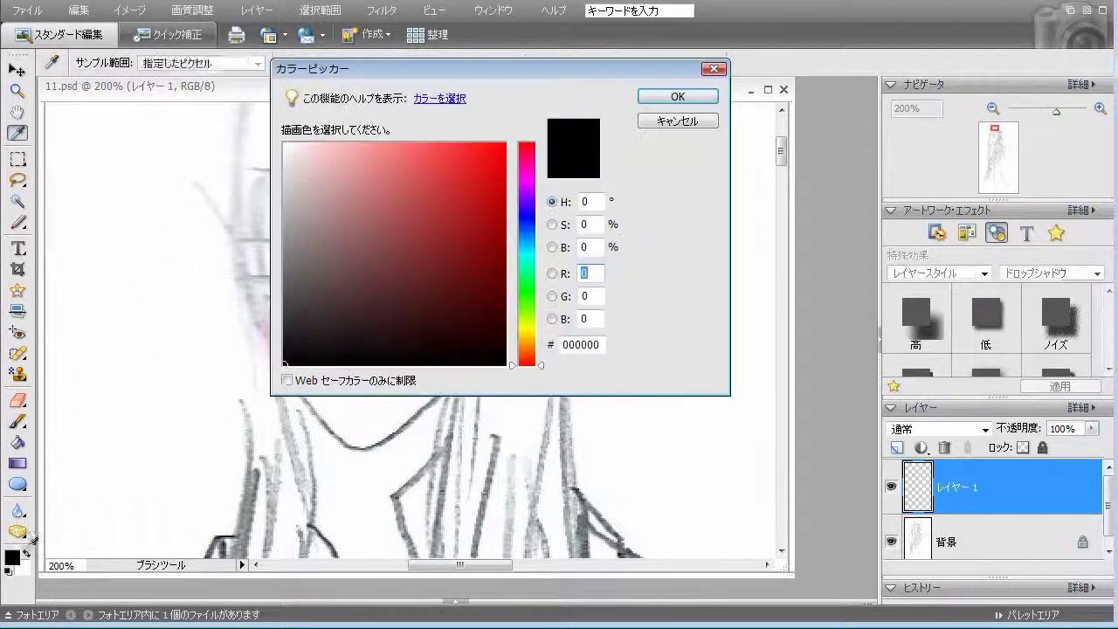
click(478, 171)
click(525, 178)
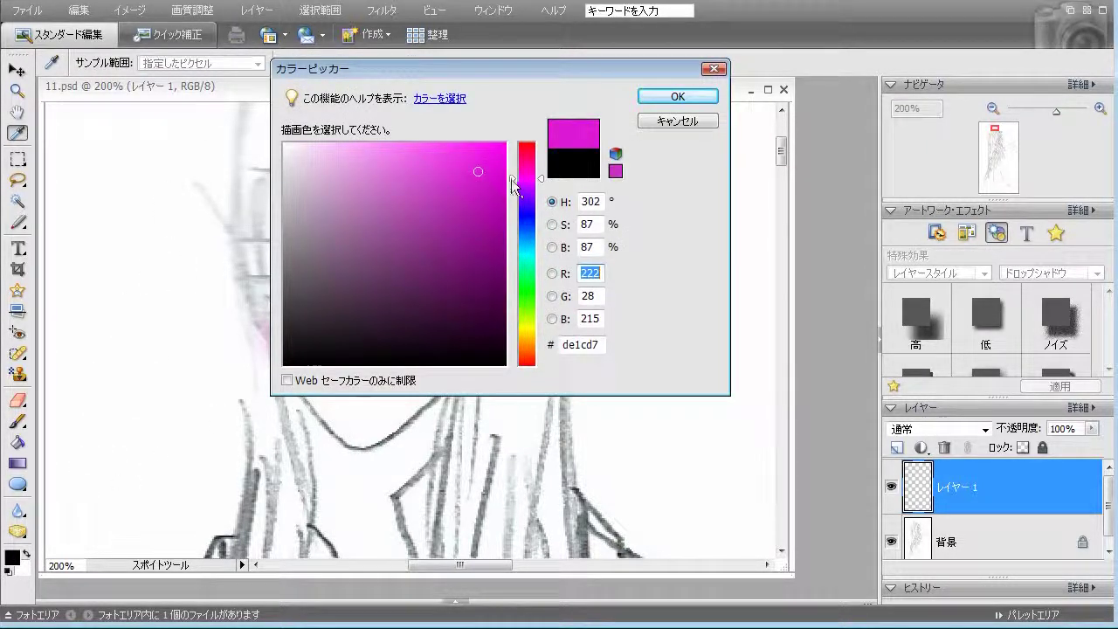
click(483, 191)
click(678, 96)
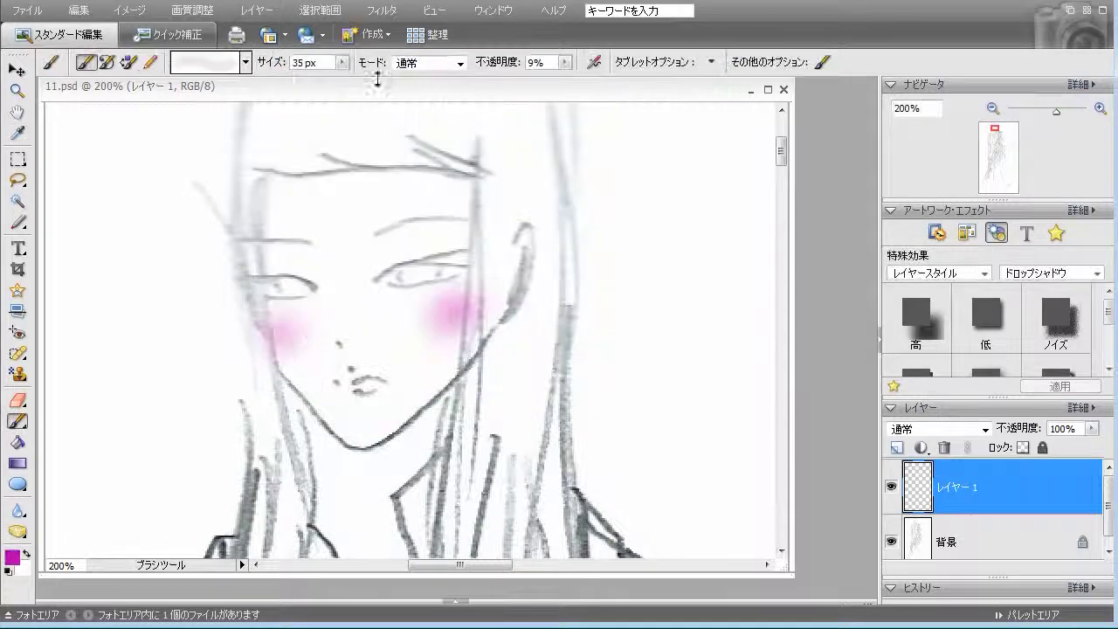
Paint colour over the lips with the soft 13 px brush at 9% opacity
click(344, 63)
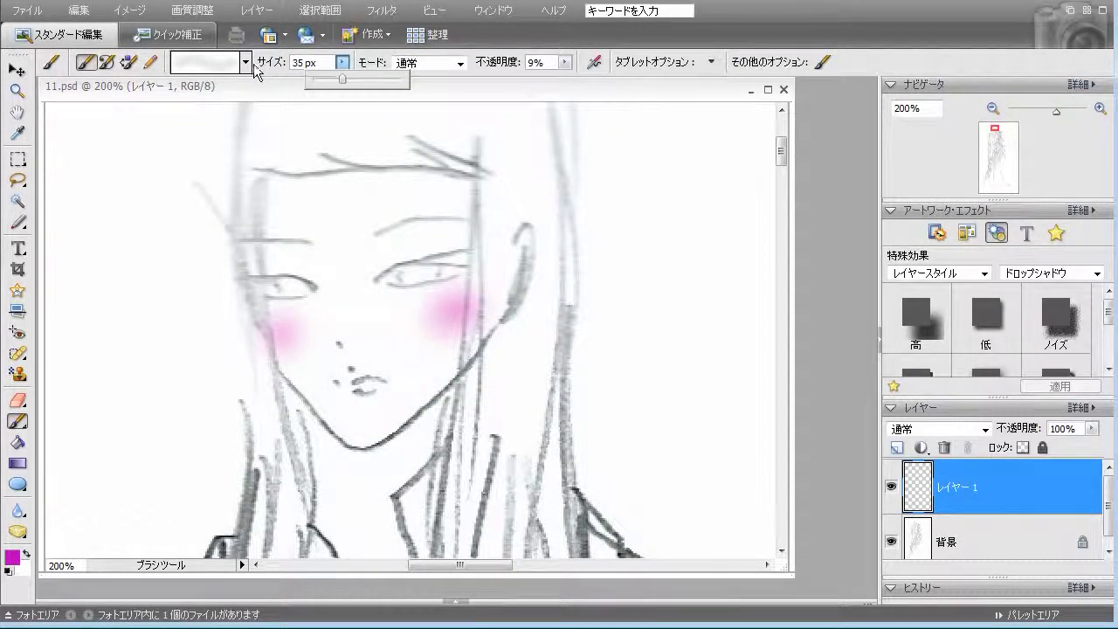
click(247, 63)
click(165, 358)
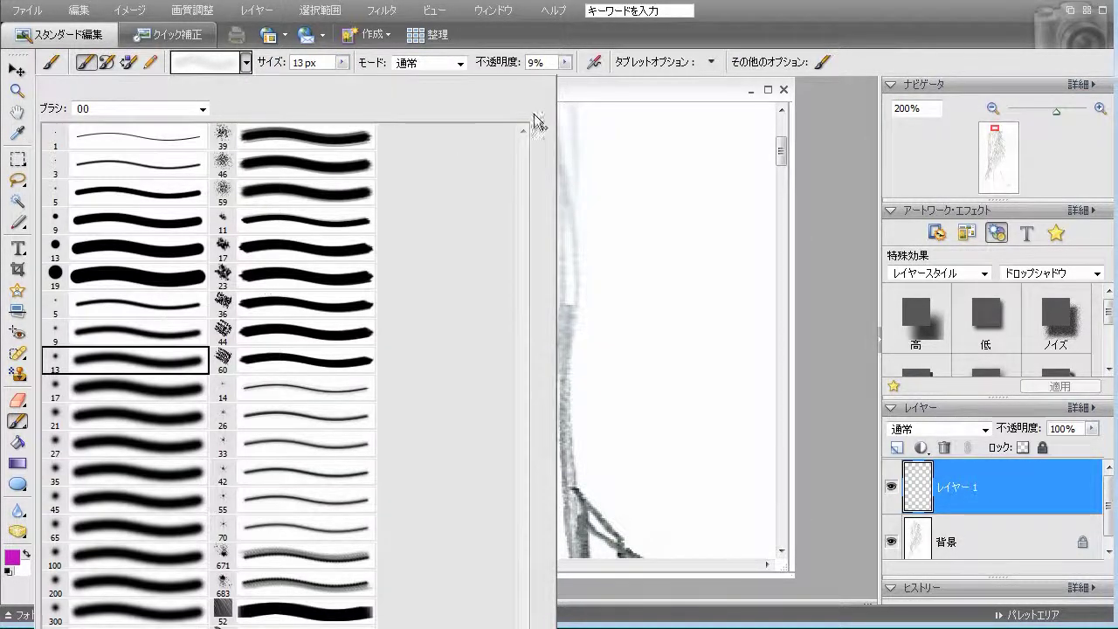
click(588, 91)
mouse_move(347, 381)
mouse_down()
mouse_move(384, 388)
mouse_move(366, 387)
mouse_up()
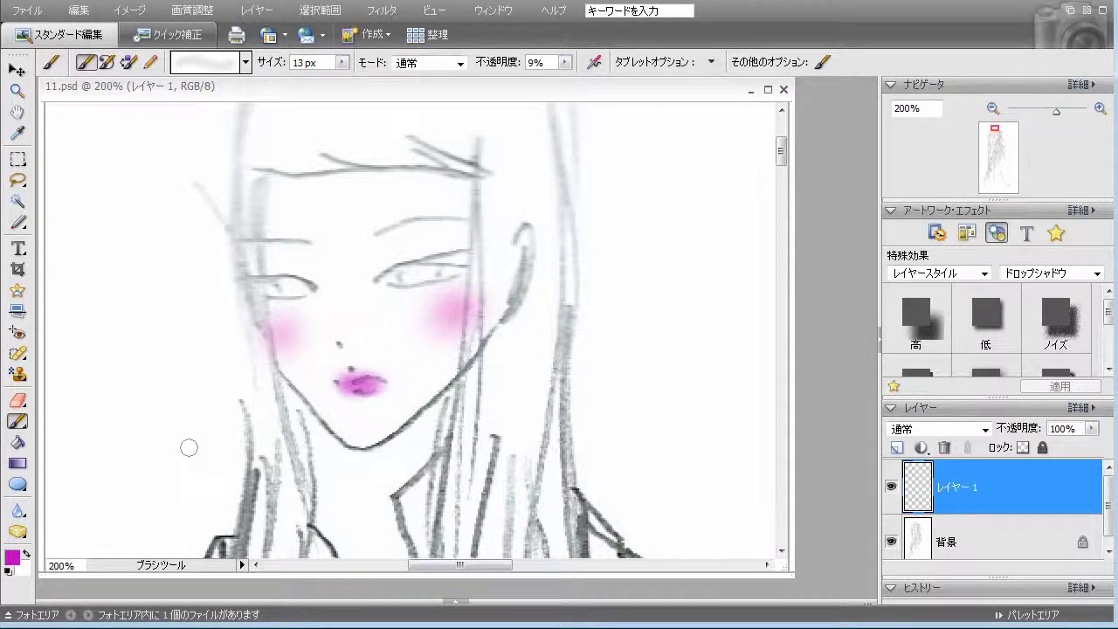
Undo the last three brush strokes on the lips to lighten their colour
click(91, 12)
click(85, 33)
click(88, 14)
click(90, 34)
click(86, 13)
click(87, 32)
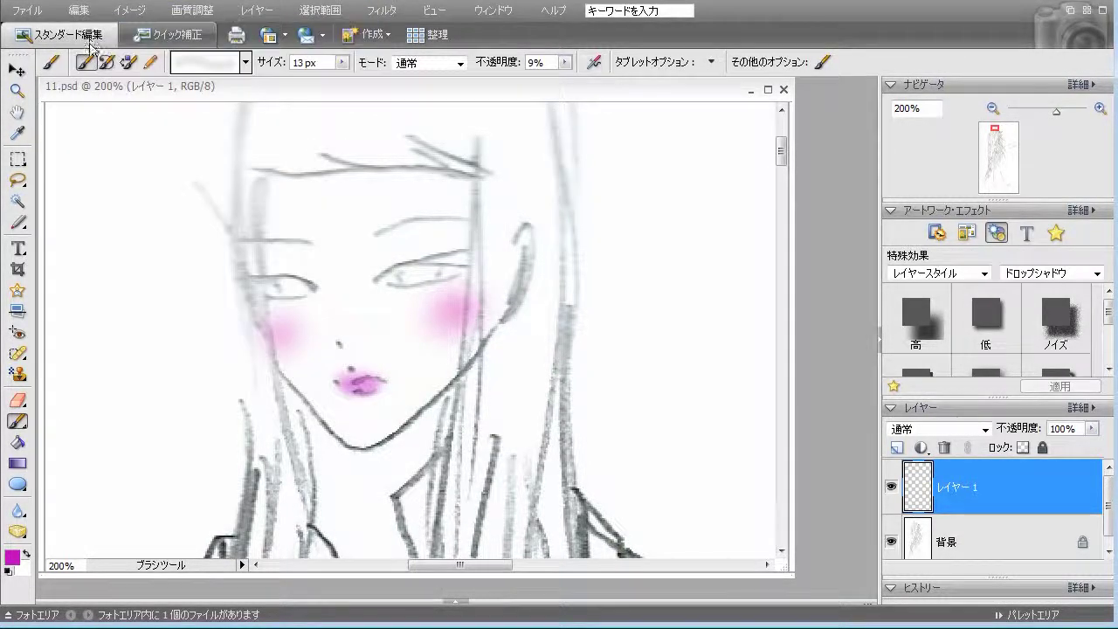
Reset the foreground colour to black and shade both irises with the soft 13 px brush at 9% opacity
click(8, 570)
mouse_move(398, 278)
mouse_down()
mouse_move(432, 270)
mouse_move(413, 275)
mouse_up()
mouse_move(310, 284)
mouse_down()
mouse_move(291, 289)
mouse_move(303, 294)
mouse_up()
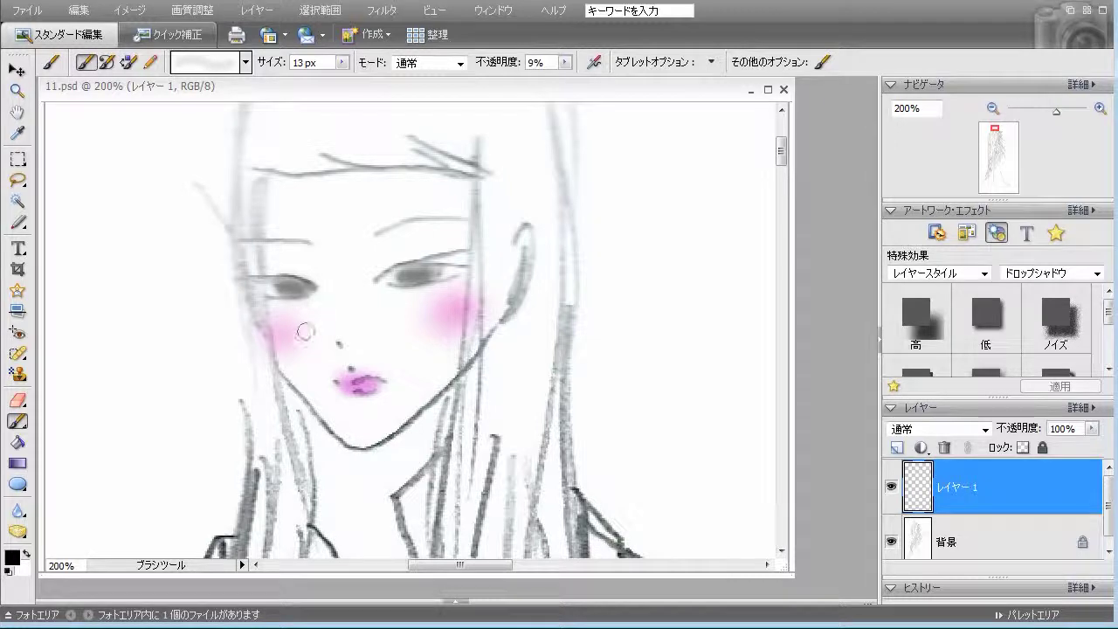
Add black pupils to both eyes with the hard 3 px brush at 47% opacity
click(246, 62)
click(122, 164)
click(564, 63)
drag(577, 84, 599, 78)
click(421, 282)
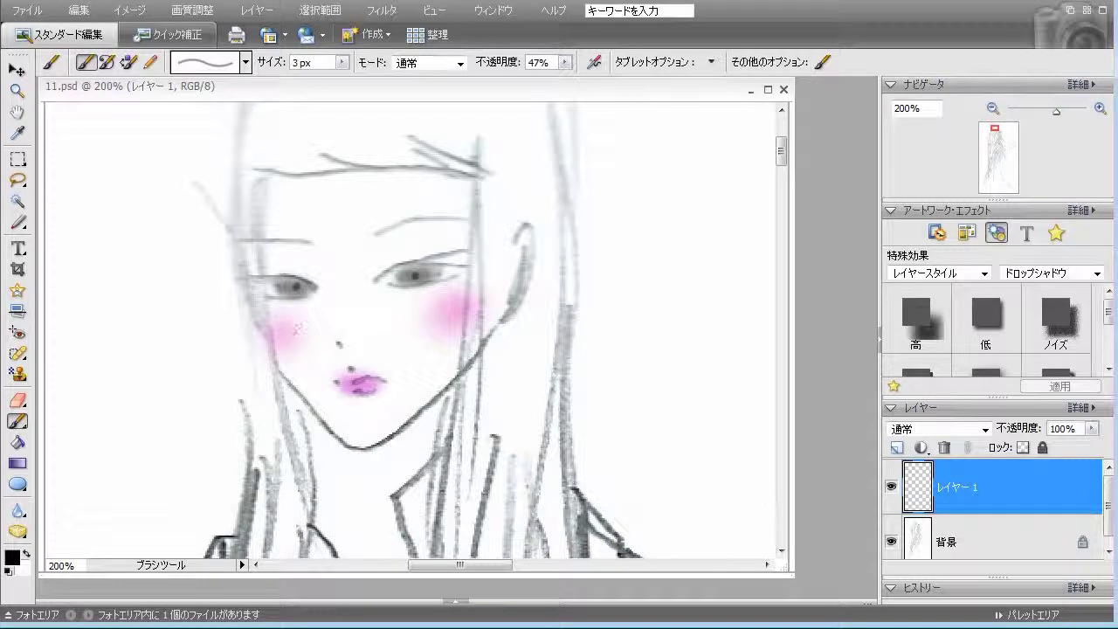
Dab white highlights on both eyes and the lips with the 3 px brush at 100% opacity
click(26, 555)
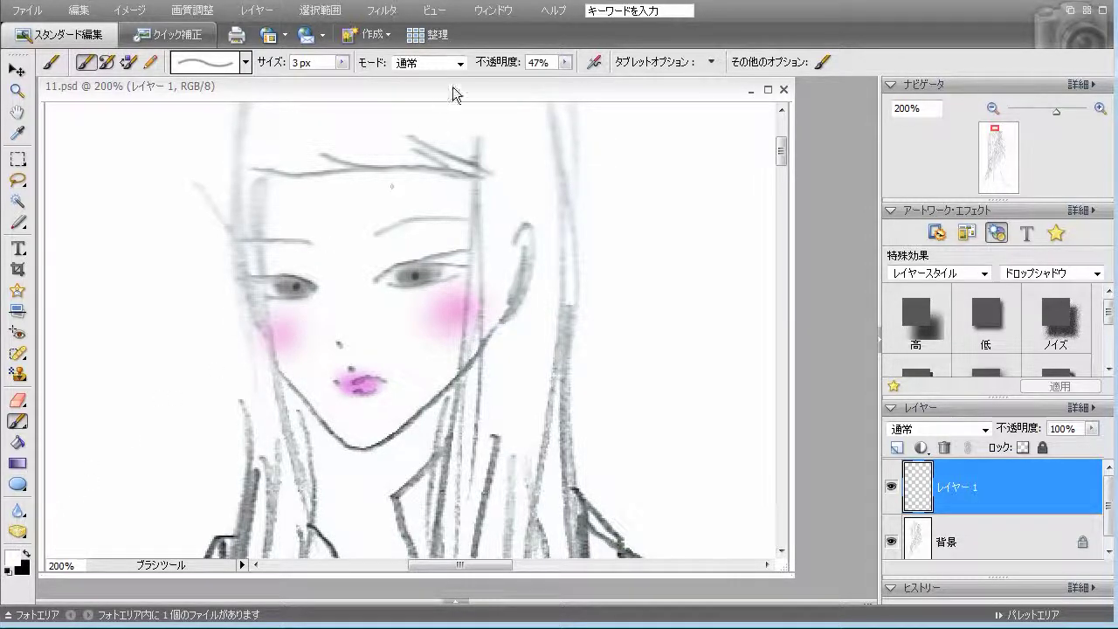
click(565, 63)
drag(577, 79, 637, 92)
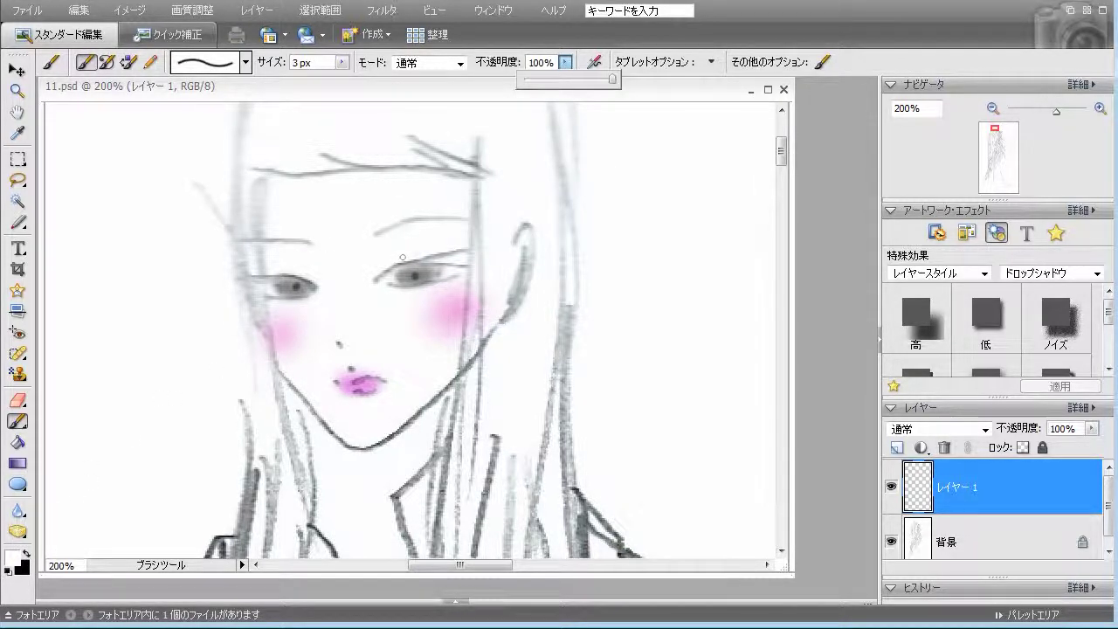
click(424, 276)
click(424, 274)
click(290, 287)
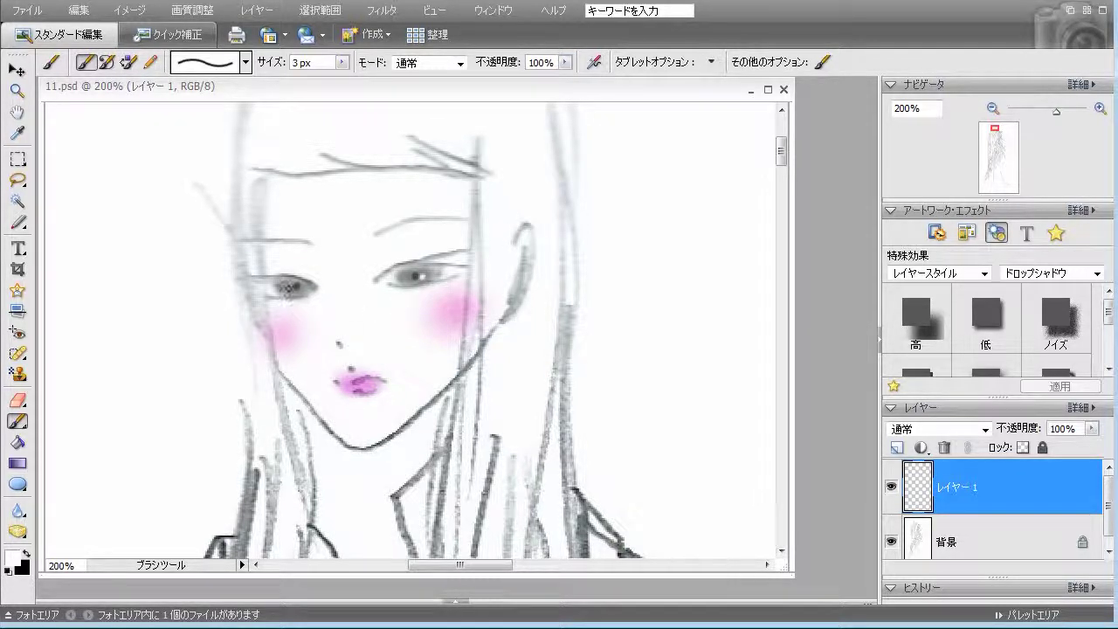
click(290, 289)
click(368, 386)
Draw fine black eyelashes around both eyes with the 1 px brush at 33% opacity
click(29, 555)
click(565, 63)
drag(515, 82, 504, 87)
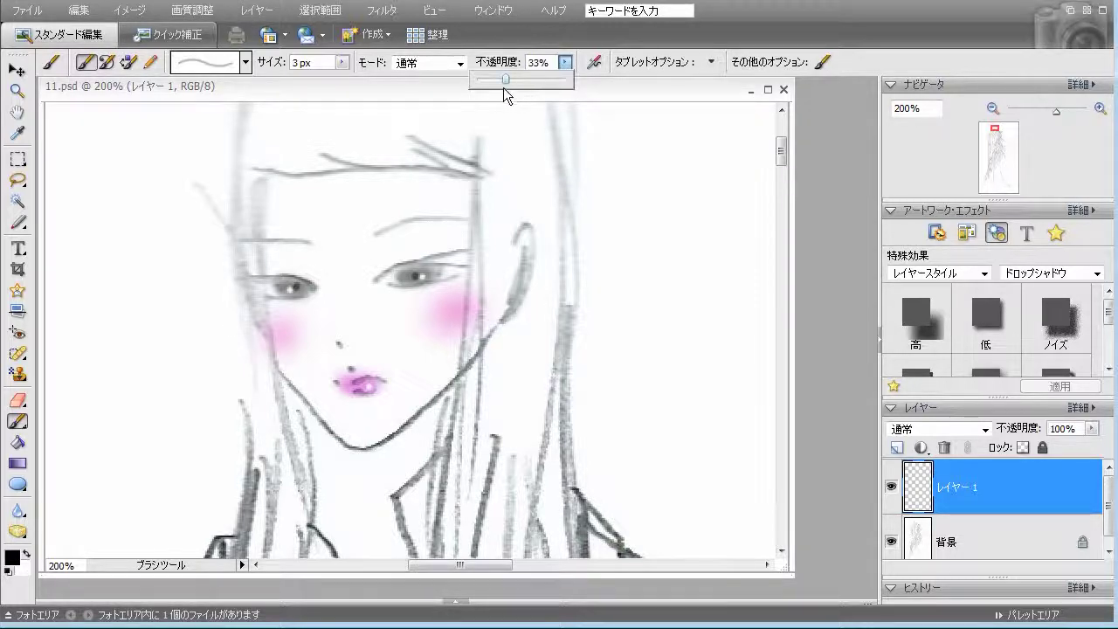
click(246, 66)
click(201, 138)
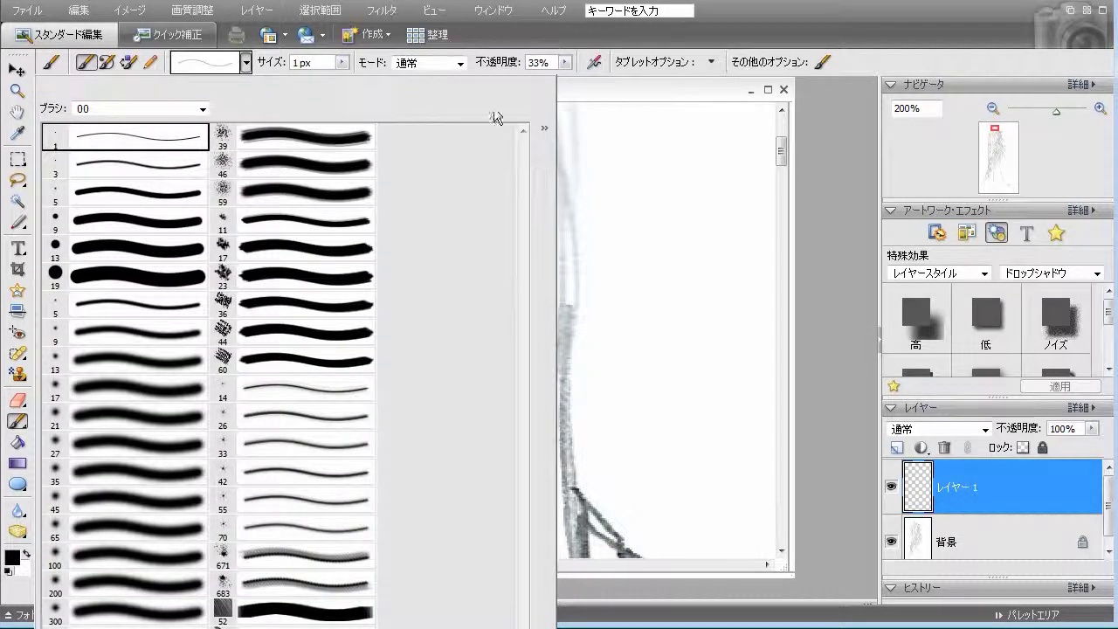
click(585, 103)
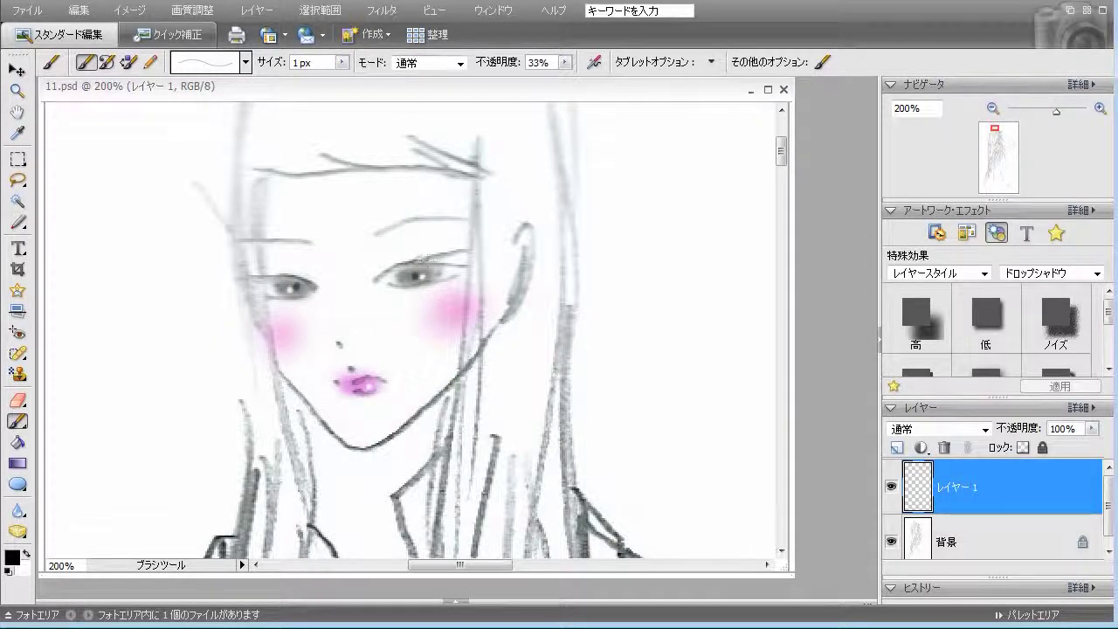
drag(461, 265, 477, 260)
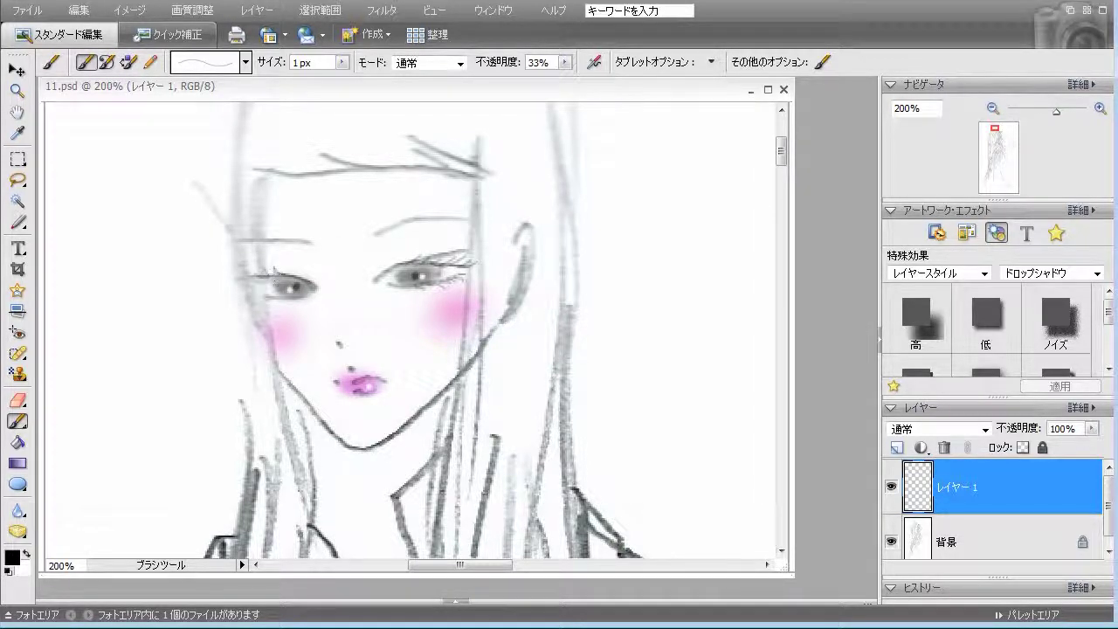
drag(291, 264, 300, 269)
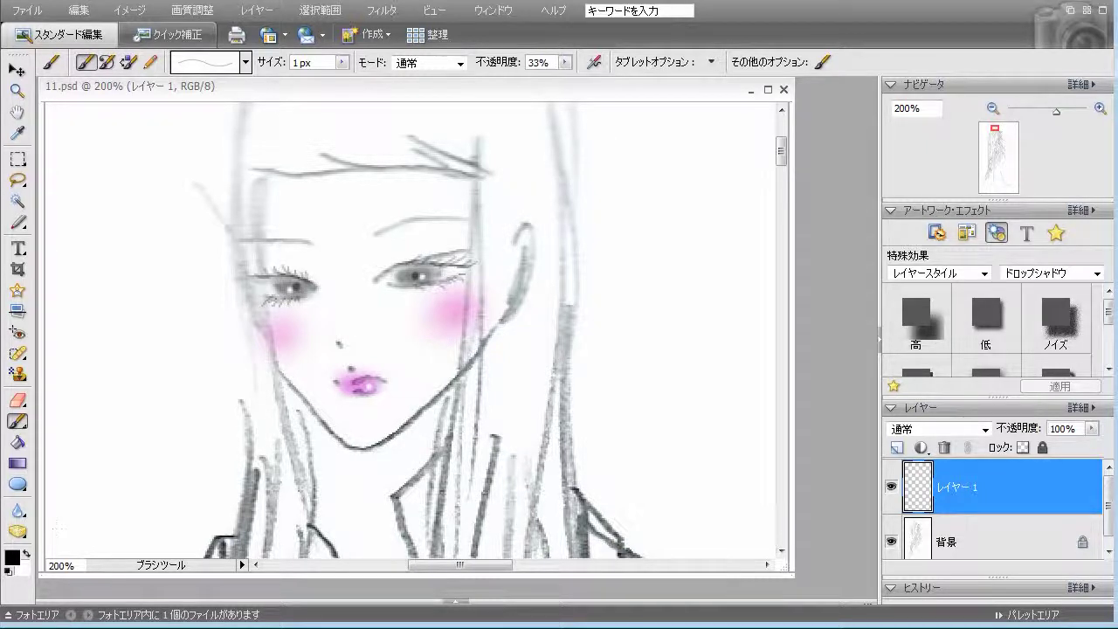
Set the foreground colour to a dark brown with hue 23°
click(12, 556)
click(531, 343)
drag(535, 349, 533, 352)
click(473, 290)
click(473, 300)
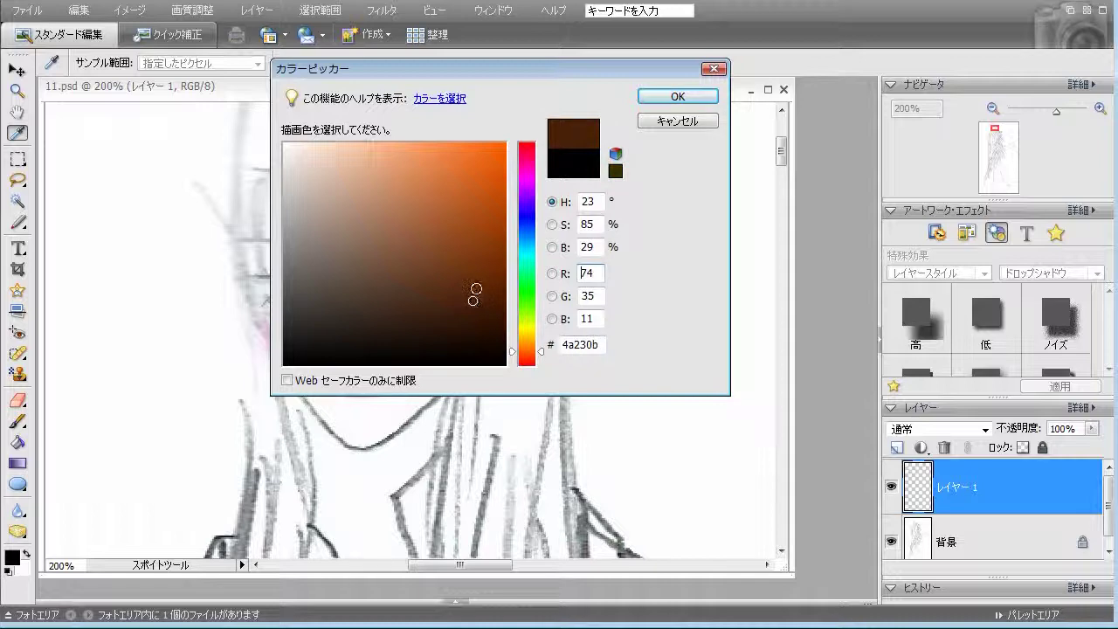
click(469, 277)
click(690, 98)
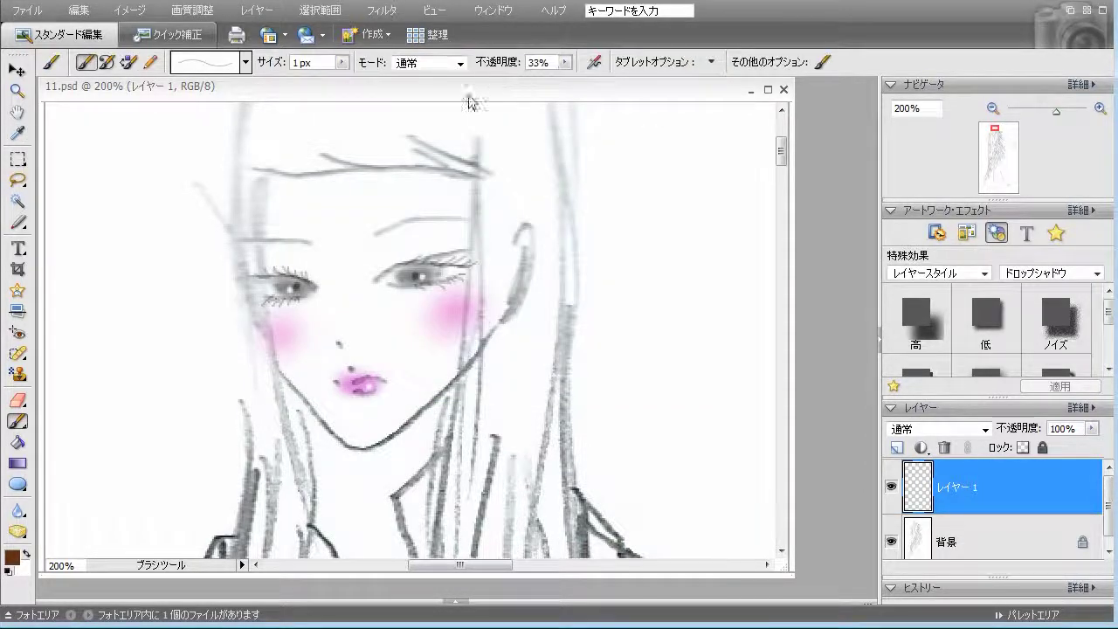
Tint the irises and eyelashes of both eyes brown with the 3 px brush at 10% opacity
drag(566, 62, 545, 87)
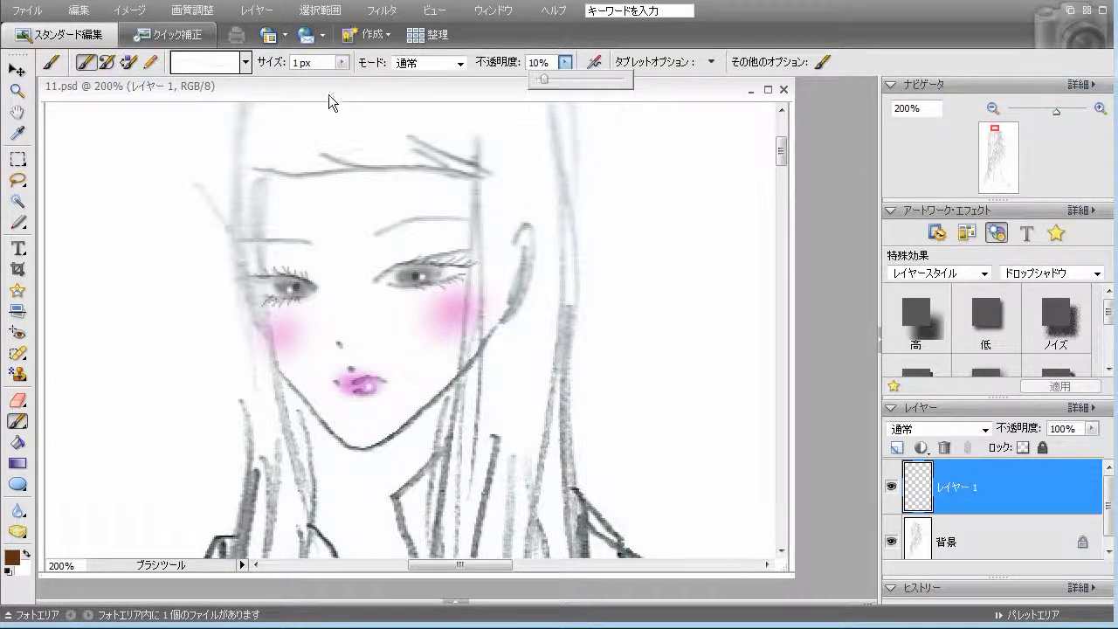
click(246, 62)
click(202, 164)
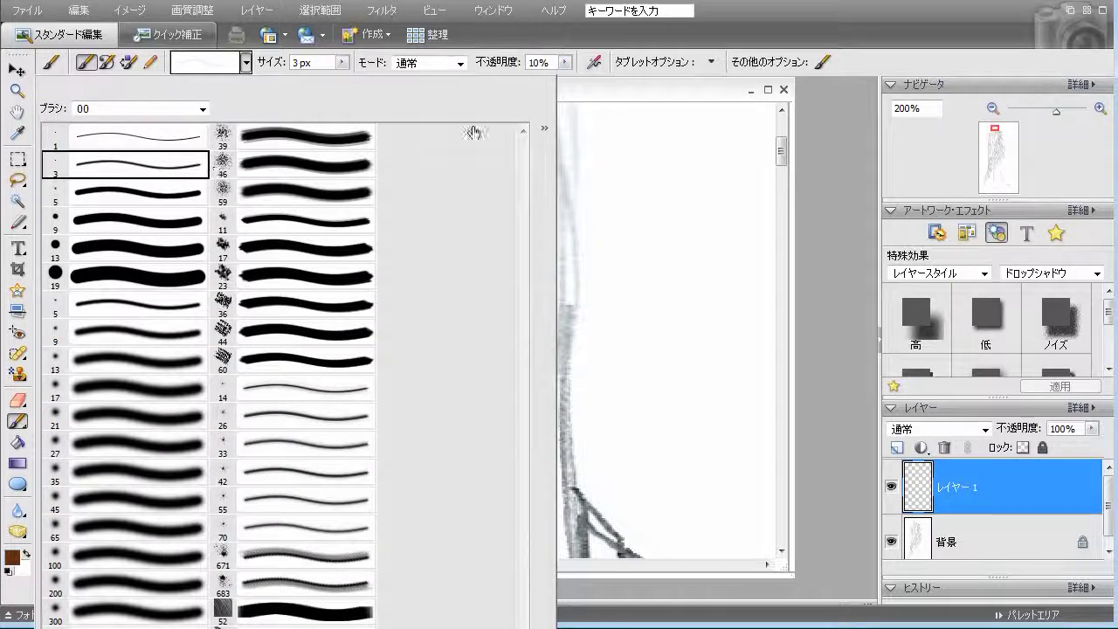
click(584, 98)
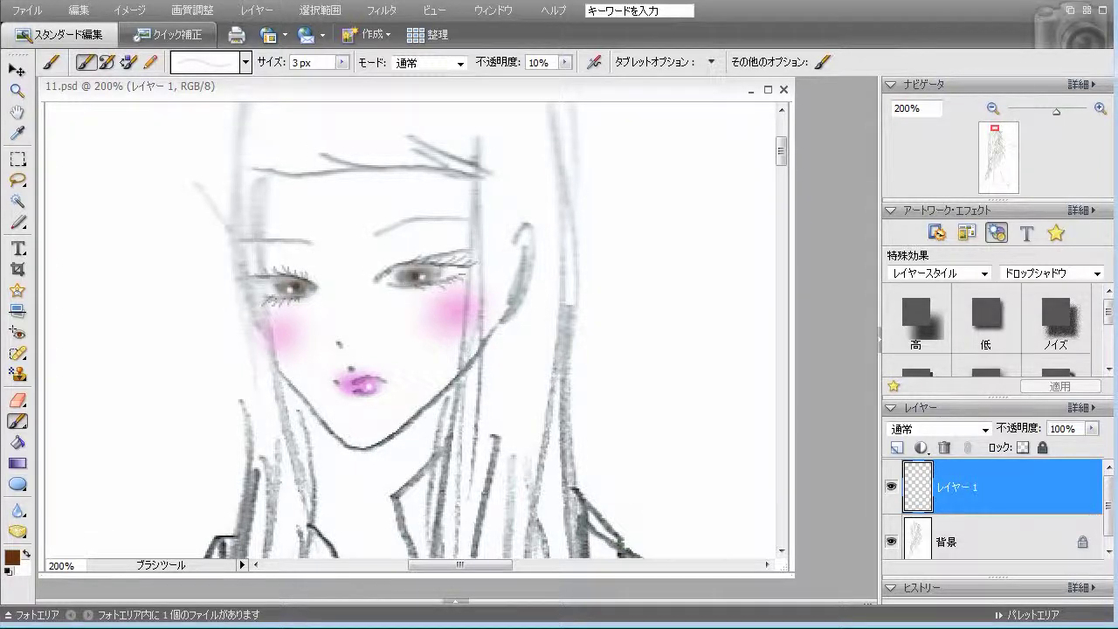
mouse_move(427, 259)
mouse_down()
mouse_move(463, 264)
mouse_move(463, 274)
mouse_up()
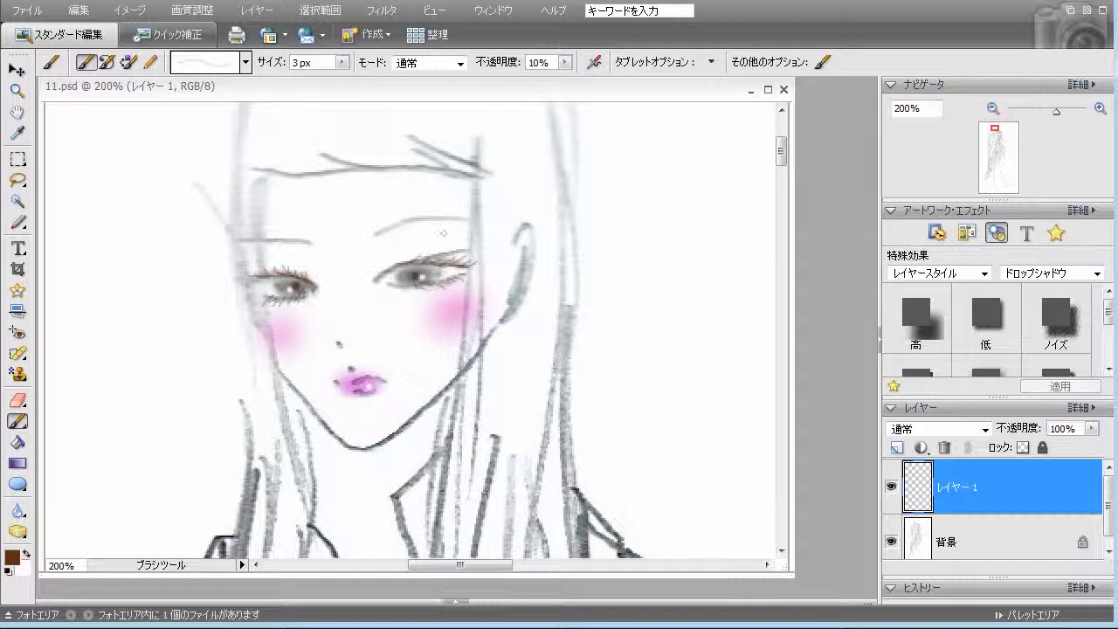
Thicken both eyebrows with brown strokes using the 3 px brush at 10% opacity
mouse_move(392, 228)
mouse_down()
mouse_move(411, 222)
mouse_move(396, 226)
mouse_up()
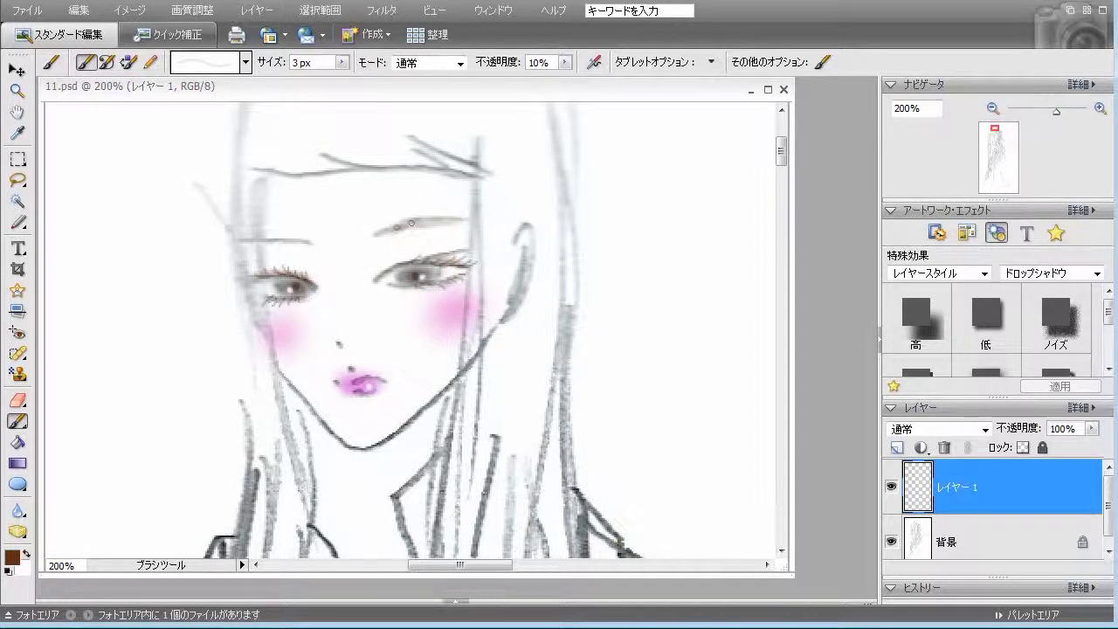
mouse_move(428, 220)
mouse_down()
mouse_move(450, 220)
mouse_move(425, 221)
mouse_up()
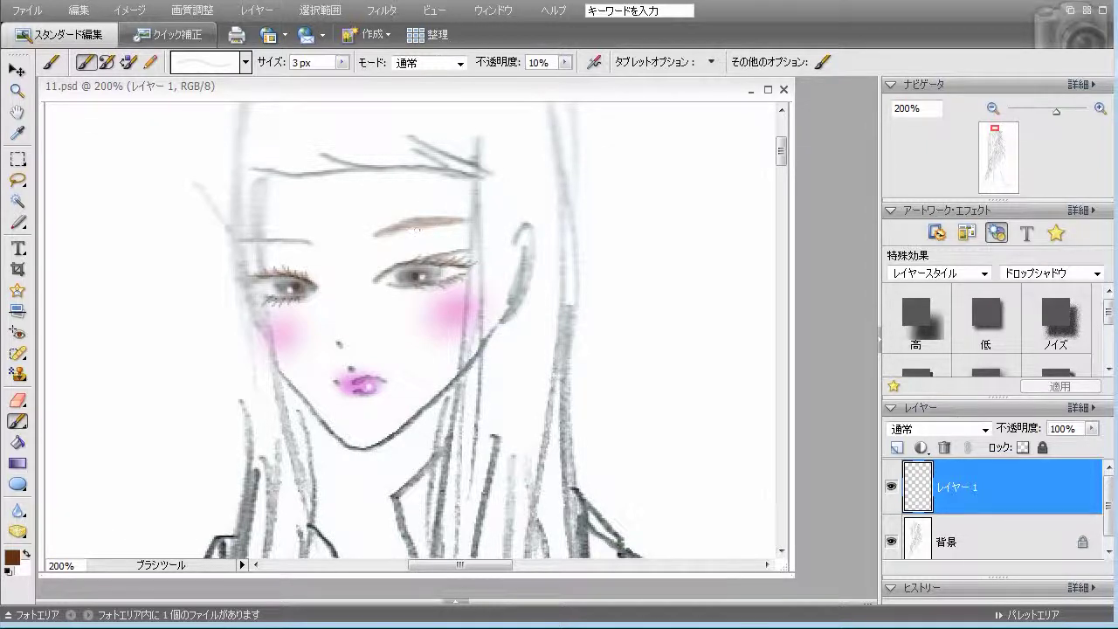
mouse_move(300, 239)
mouse_down()
mouse_move(262, 243)
mouse_move(311, 242)
mouse_up()
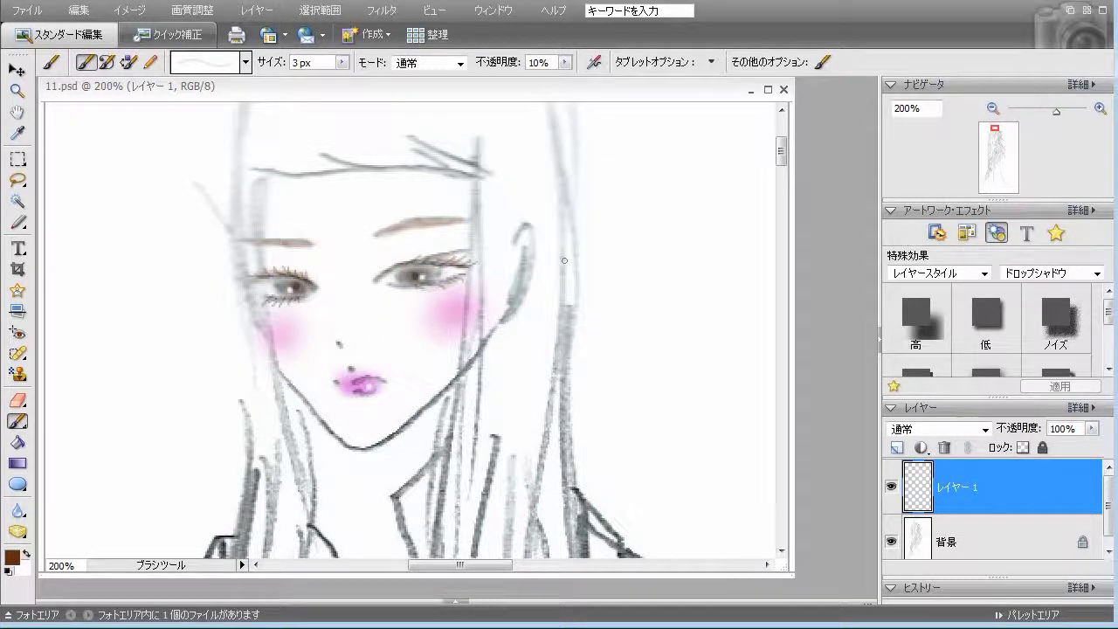
Tint the long hair strand on the viewer's left of the face brown with the soft 13 px brush at 7% opacity
click(993, 108)
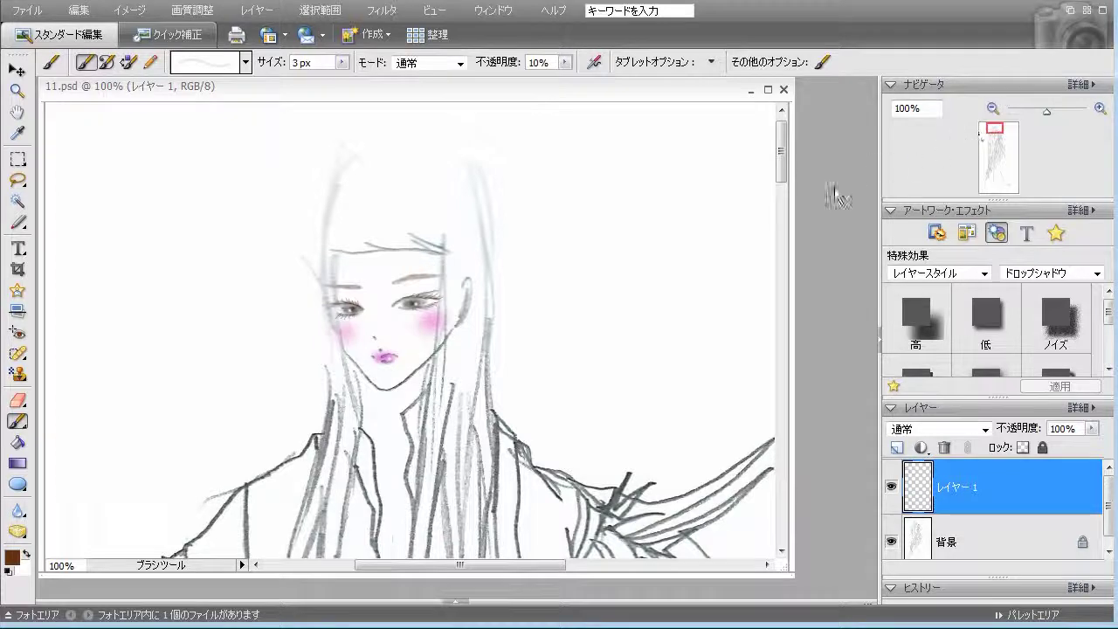
mouse_move(780, 164)
mouse_down()
mouse_move(784, 184)
mouse_move(782, 172)
mouse_up()
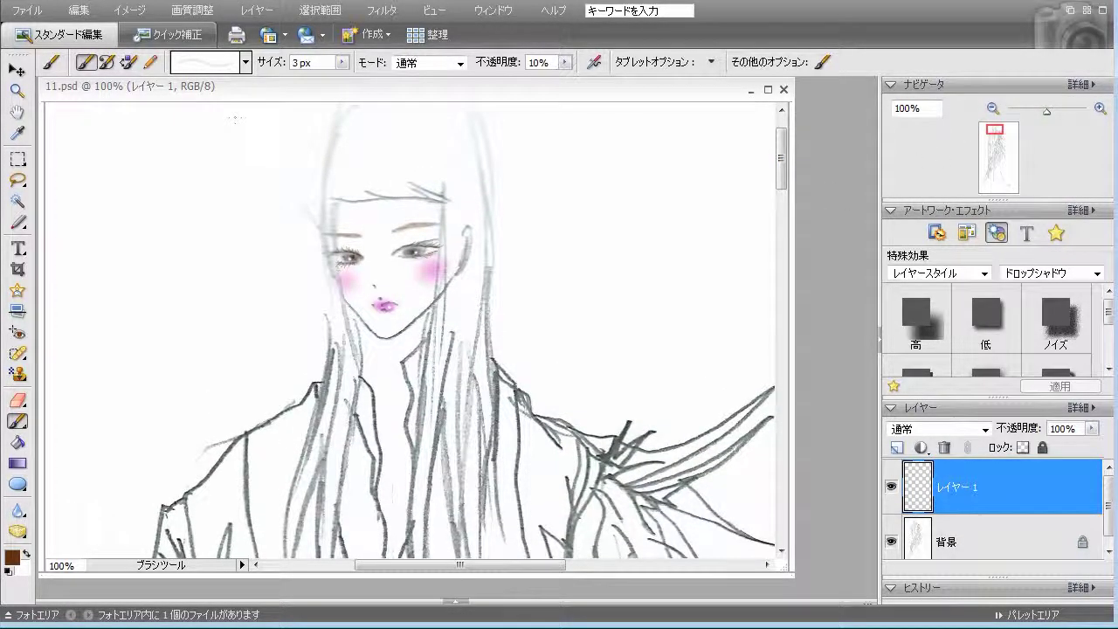
click(245, 62)
click(184, 360)
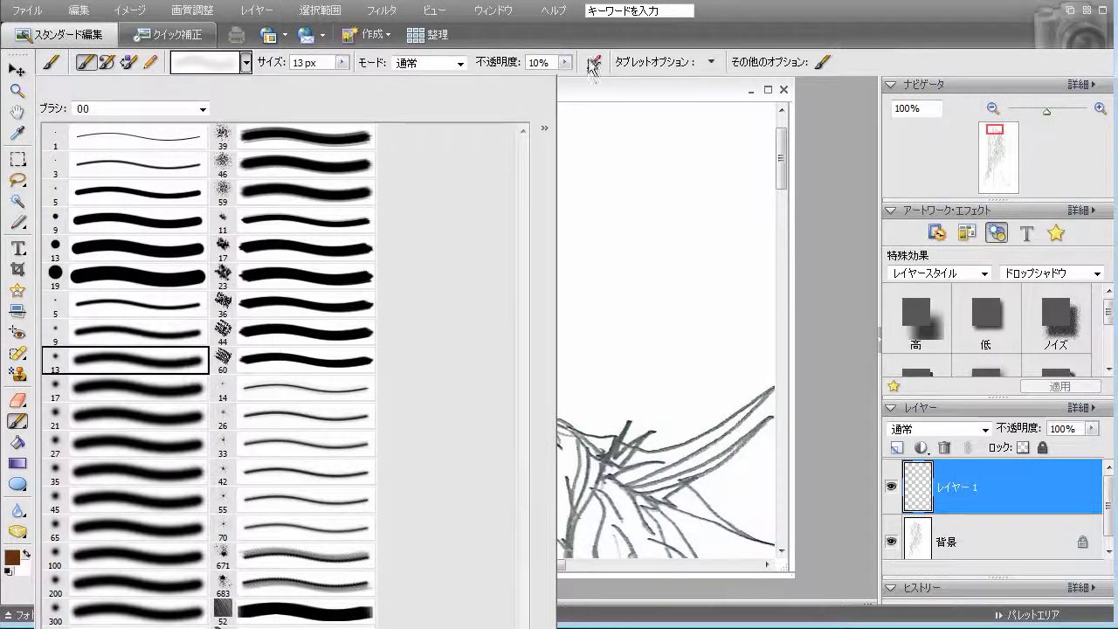
click(565, 62)
drag(566, 75, 563, 77)
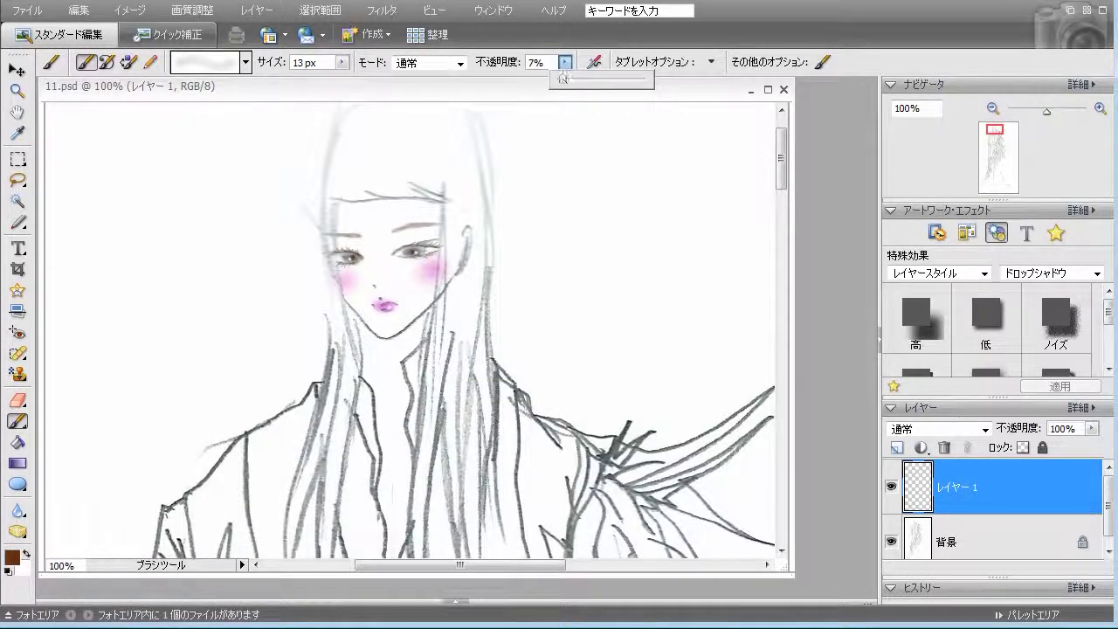
click(336, 205)
mouse_move(336, 204)
mouse_down()
mouse_move(356, 384)
mouse_move(351, 367)
mouse_move(329, 546)
mouse_move(339, 377)
mouse_move(316, 472)
mouse_move(336, 354)
mouse_move(299, 498)
mouse_move(334, 379)
mouse_up()
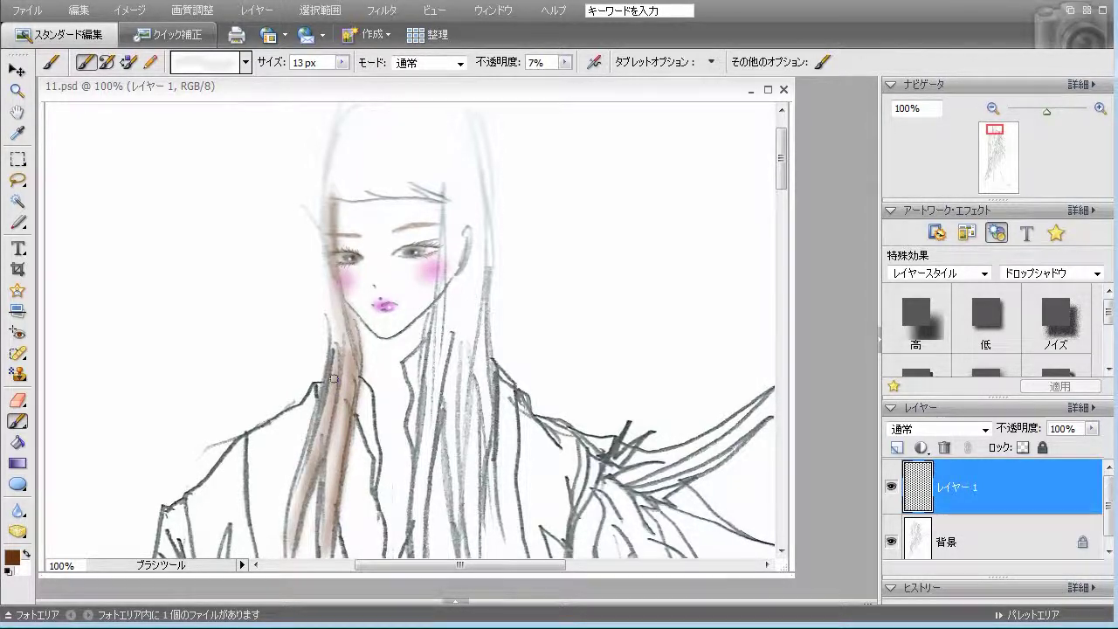
Shade the fringe line and the long strand on the viewer's right of the face with soft brown strokes
mouse_move(328, 274)
mouse_down()
mouse_move(332, 186)
mouse_move(447, 201)
mouse_move(439, 245)
mouse_up()
drag(442, 196, 423, 385)
drag(442, 224, 419, 450)
drag(437, 303, 413, 500)
mouse_move(428, 448)
mouse_down()
mouse_move(411, 547)
mouse_move(412, 504)
mouse_up()
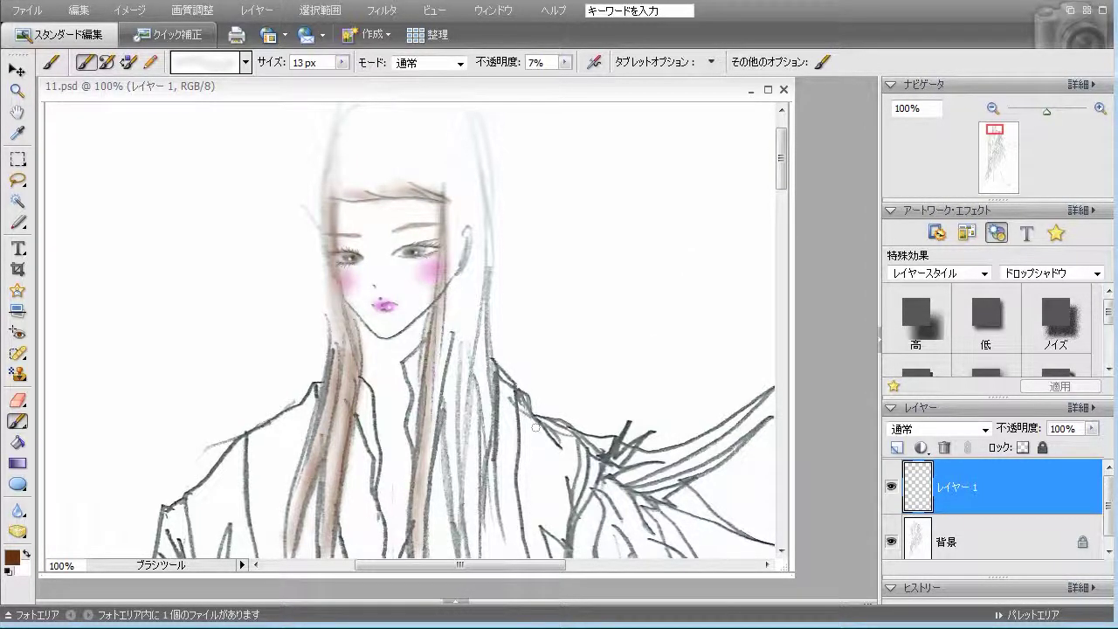
Deepen the brown on the lower strands on both sides and colour the next strand outward on the viewer's right
drag(783, 159, 783, 166)
mouse_move(329, 523)
mouse_down()
mouse_move(327, 543)
mouse_move(333, 456)
mouse_up()
drag(297, 549, 295, 479)
mouse_move(416, 494)
mouse_down()
mouse_move(418, 538)
mouse_move(423, 496)
mouse_up()
drag(422, 400, 429, 345)
drag(451, 342, 476, 549)
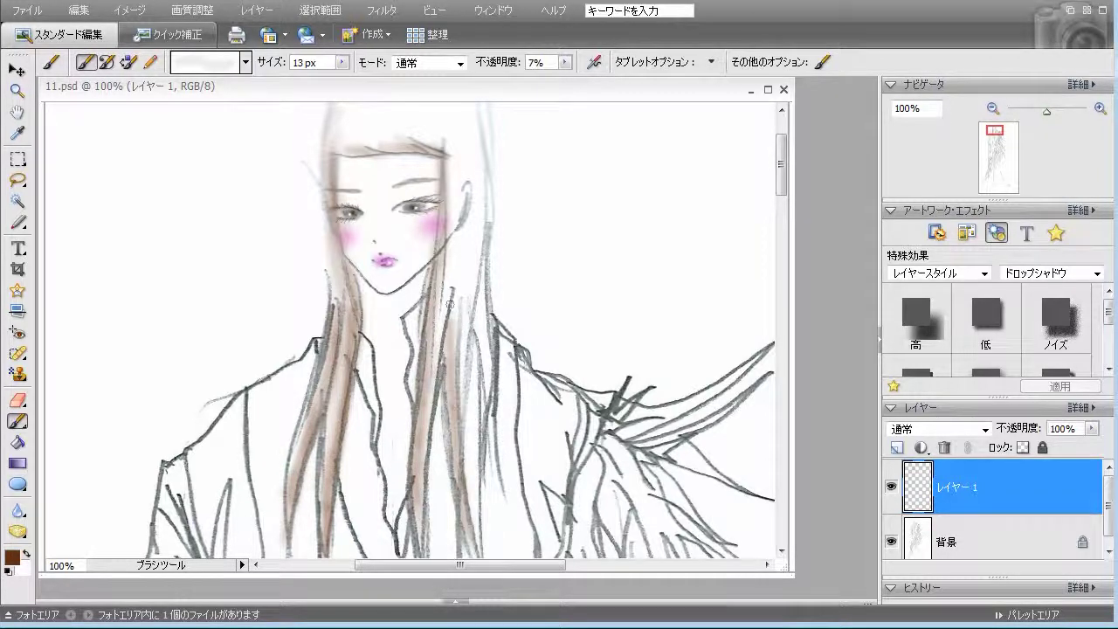
Fill the hair around the ear and the outer strands on the viewer's right with light brown strokes
drag(468, 300, 463, 396)
drag(468, 339, 462, 404)
mouse_move(477, 291)
mouse_down()
mouse_move(486, 371)
mouse_move(463, 229)
mouse_move(447, 228)
mouse_up()
drag(458, 159, 448, 292)
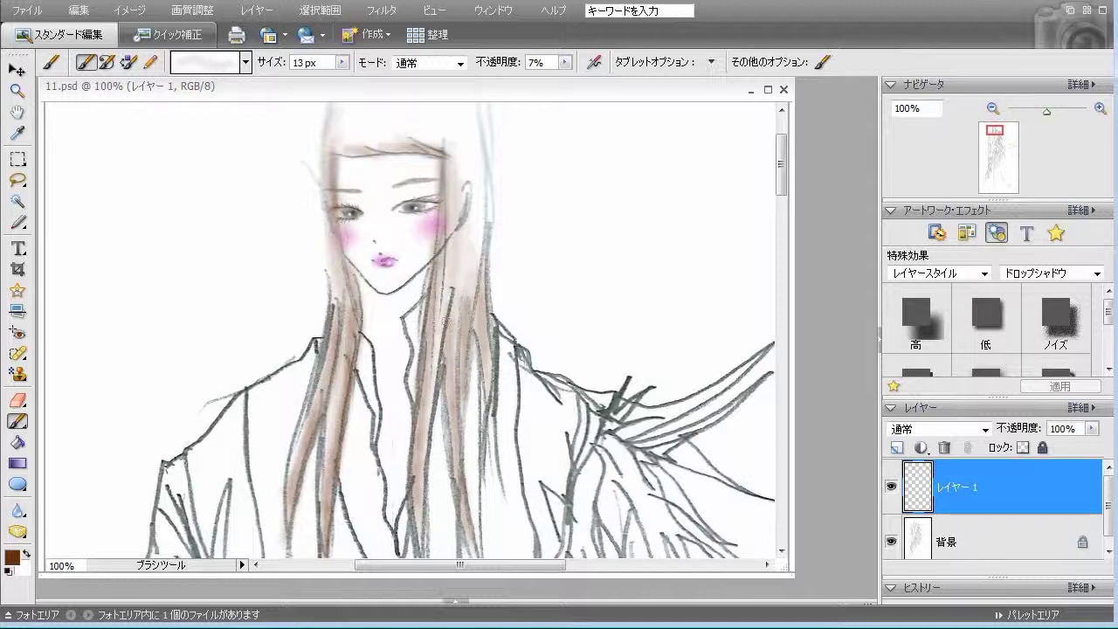
mouse_move(457, 210)
mouse_down()
mouse_move(455, 349)
mouse_move(436, 336)
mouse_up()
drag(449, 282, 437, 332)
drag(465, 188, 472, 302)
drag(479, 153, 482, 263)
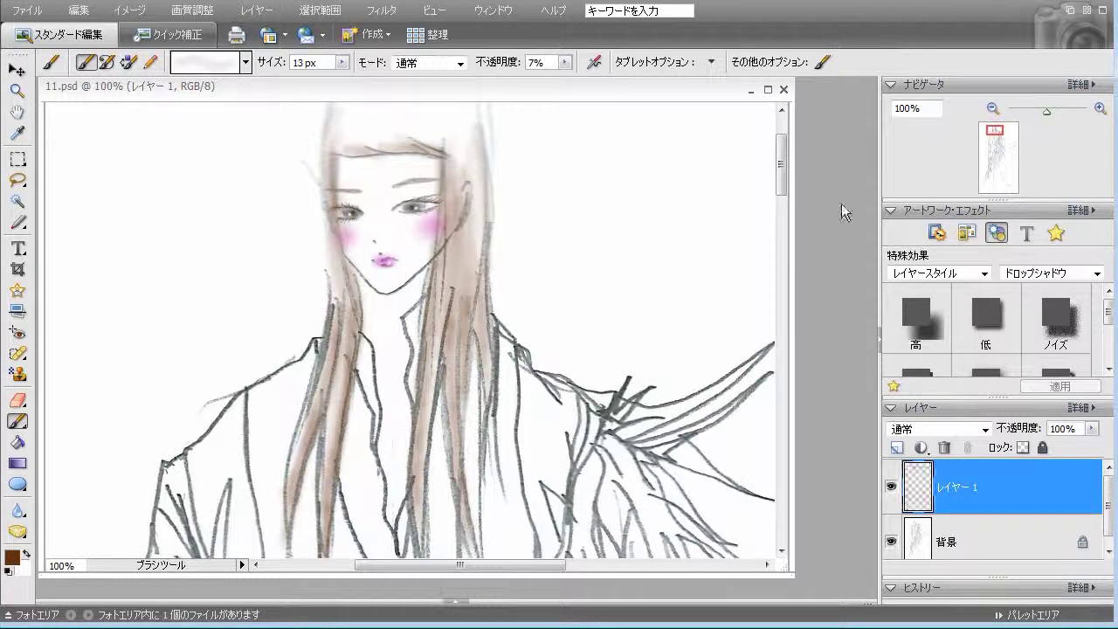
Brush brown along both upper sides of the head and over the hair beside the viewer's left cheek
scroll(786, 187, up, 2)
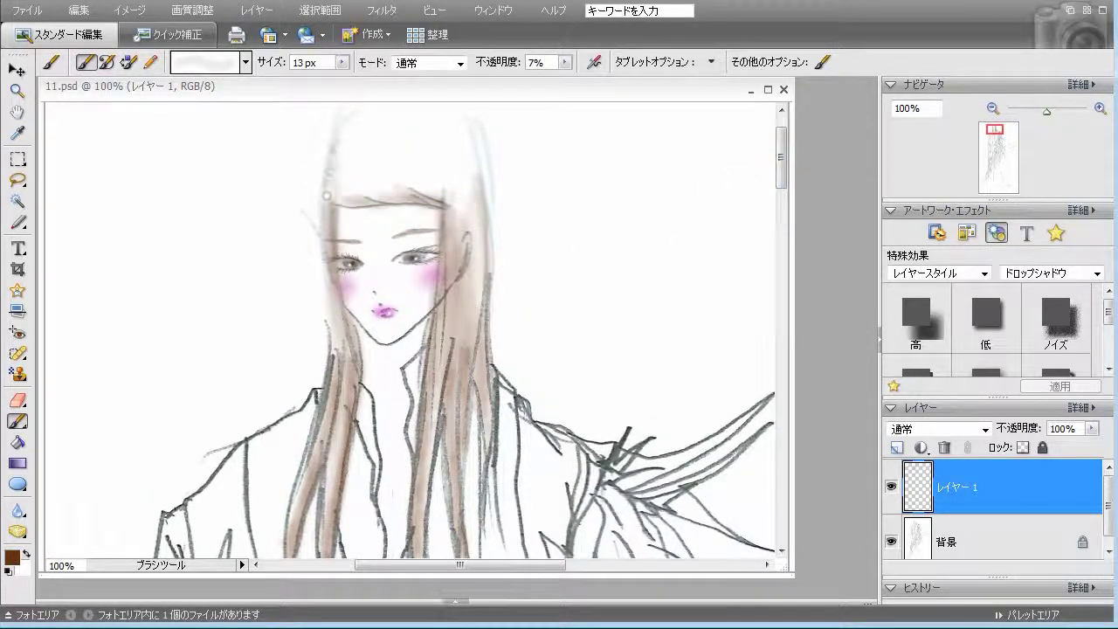
drag(343, 164, 329, 201)
drag(349, 135, 330, 206)
drag(476, 142, 478, 226)
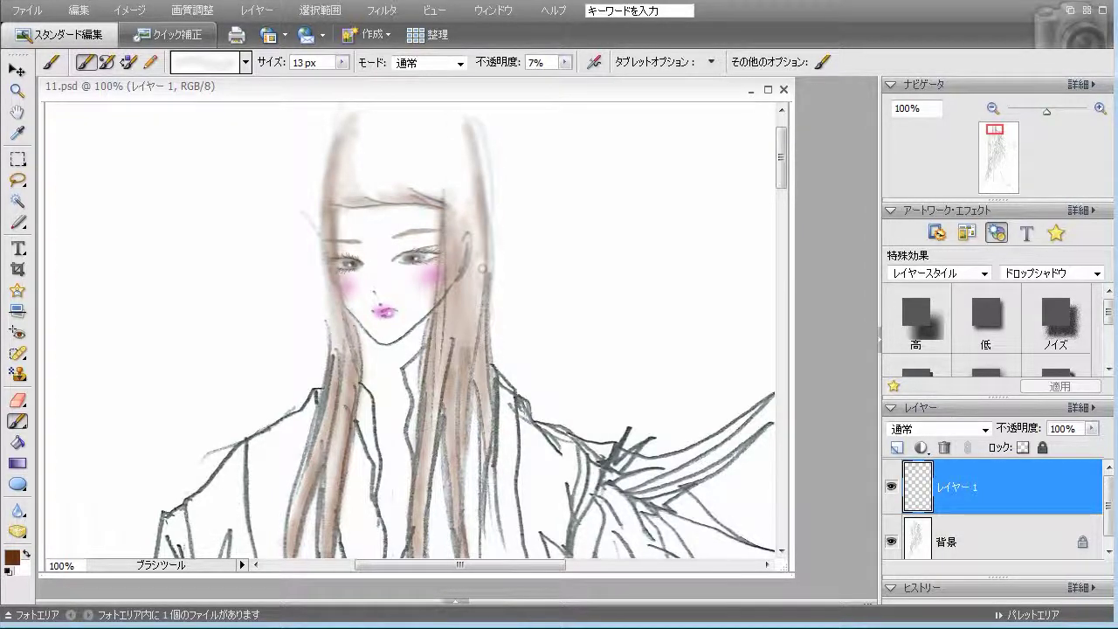
drag(325, 294, 341, 358)
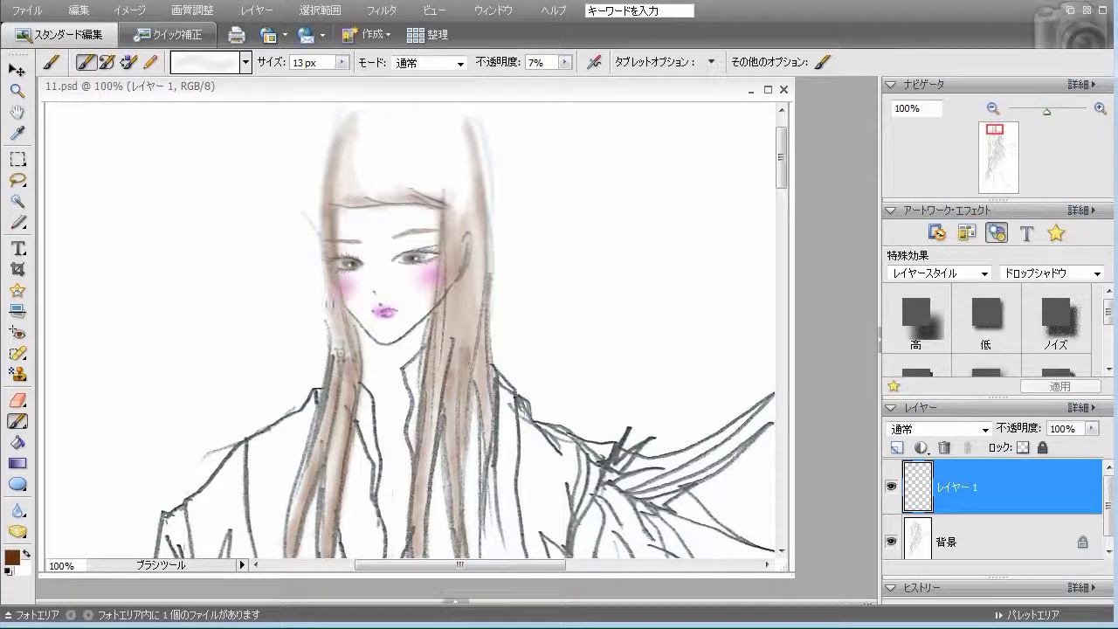
mouse_move(327, 315)
mouse_down()
mouse_move(352, 329)
mouse_move(343, 313)
mouse_move(357, 366)
mouse_up()
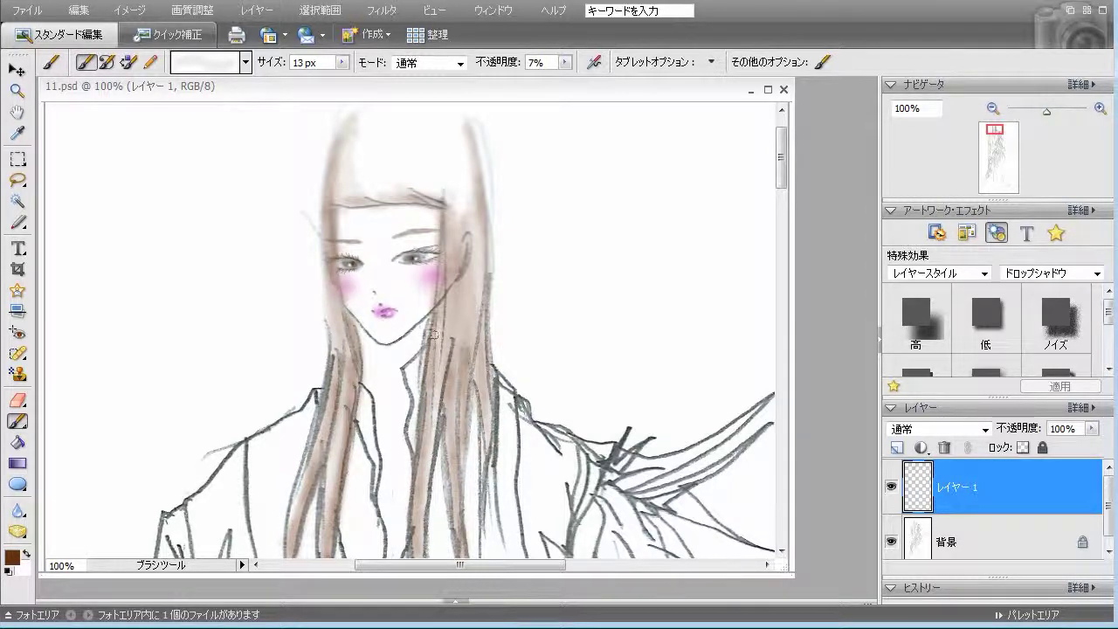
Extend the brown shading down to the tips of the hair strands on both sides of the chest
drag(781, 163, 783, 179)
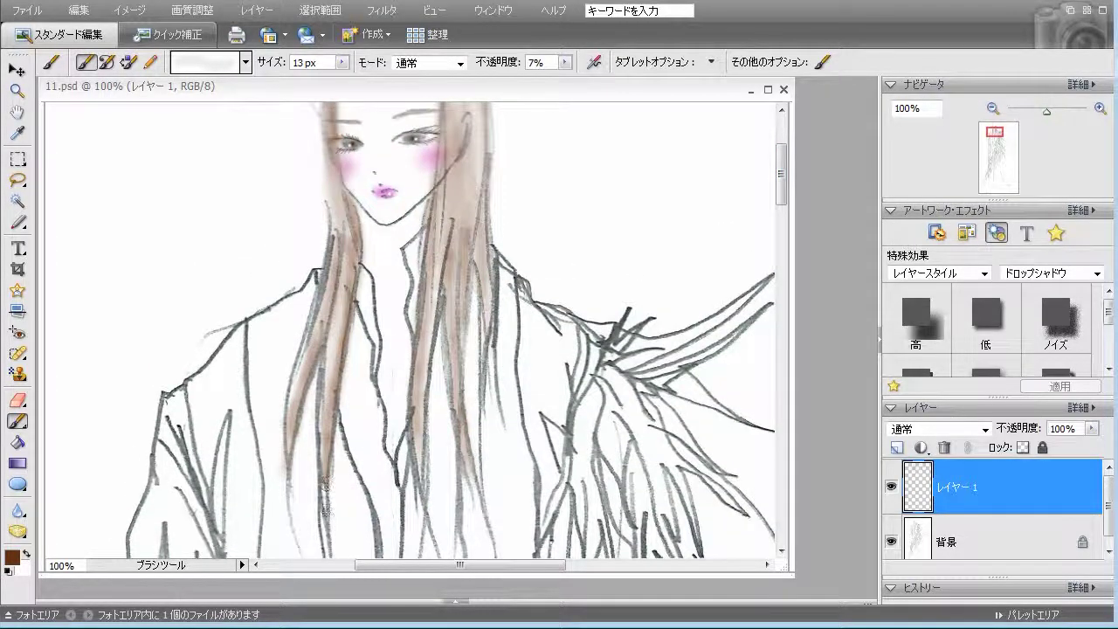
drag(328, 512, 329, 498)
drag(298, 454, 289, 443)
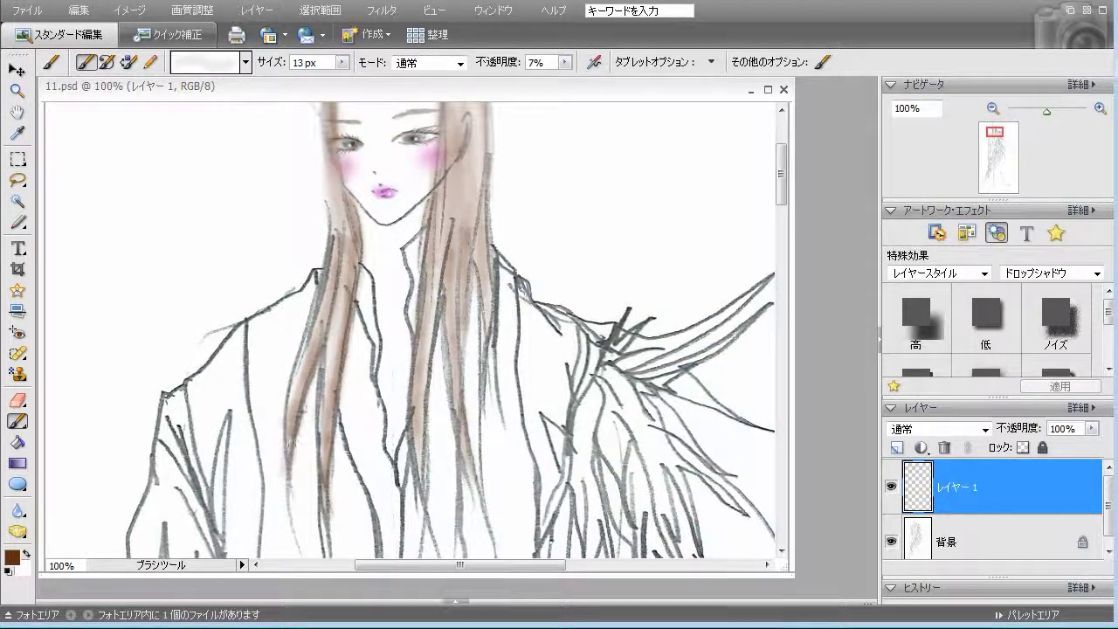
drag(417, 436, 423, 486)
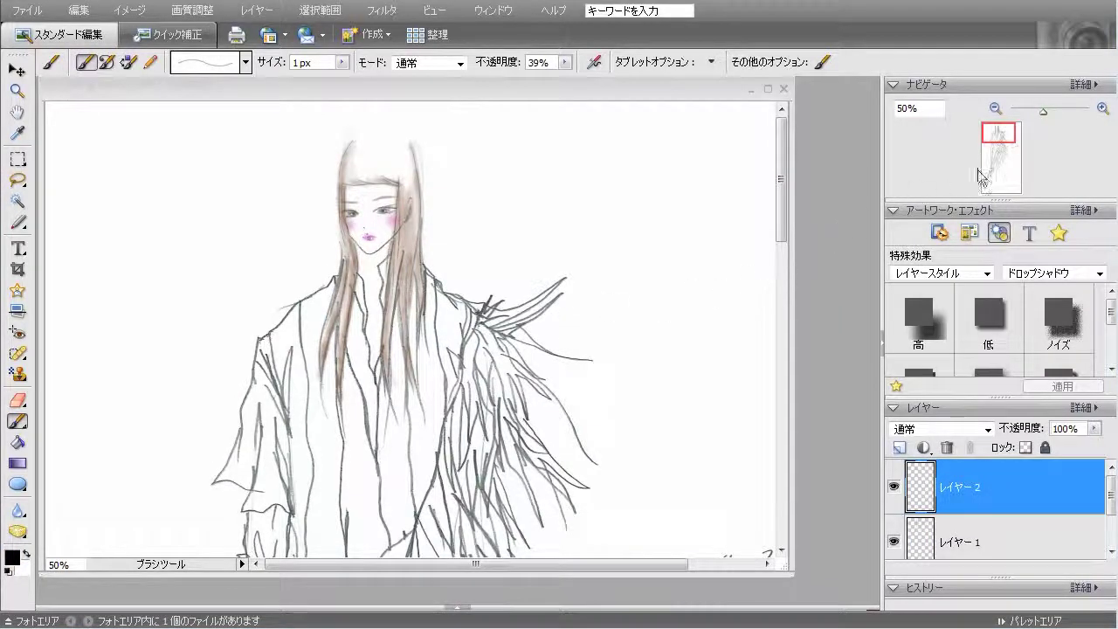
Add a new layer and fill the coat's long front band on the viewer's left with the dark red velvet pattern using the Paint Bucket
mouse_move(785, 221)
mouse_down()
mouse_move(782, 332)
mouse_move(783, 280)
mouse_up()
click(900, 450)
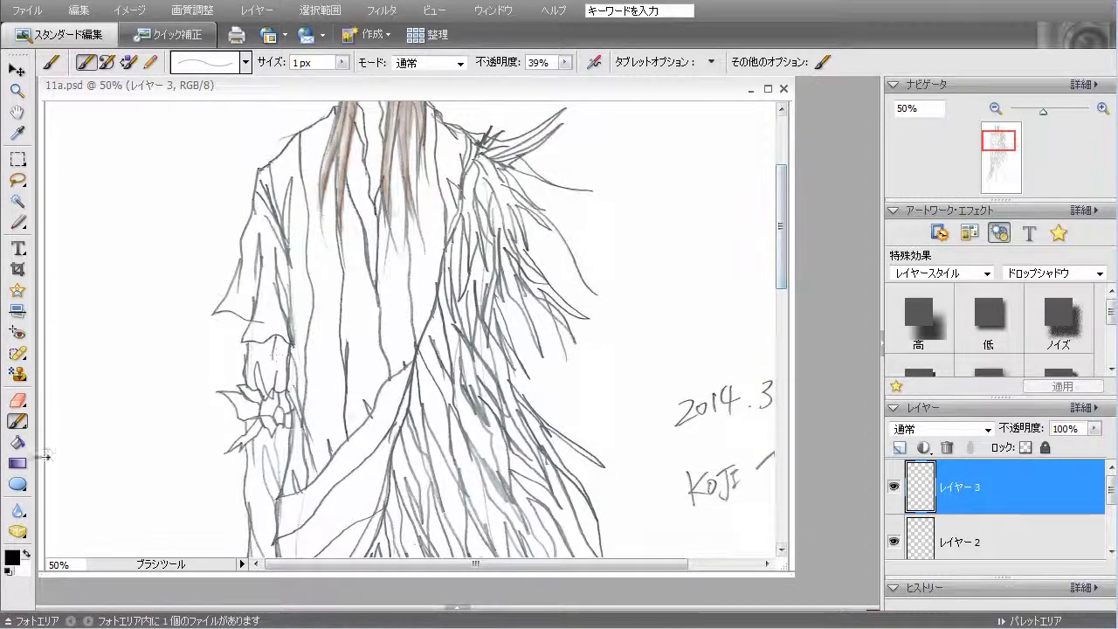
click(17, 442)
click(186, 63)
click(179, 94)
click(264, 63)
drag(429, 256, 450, 628)
drag(431, 572, 431, 609)
click(76, 555)
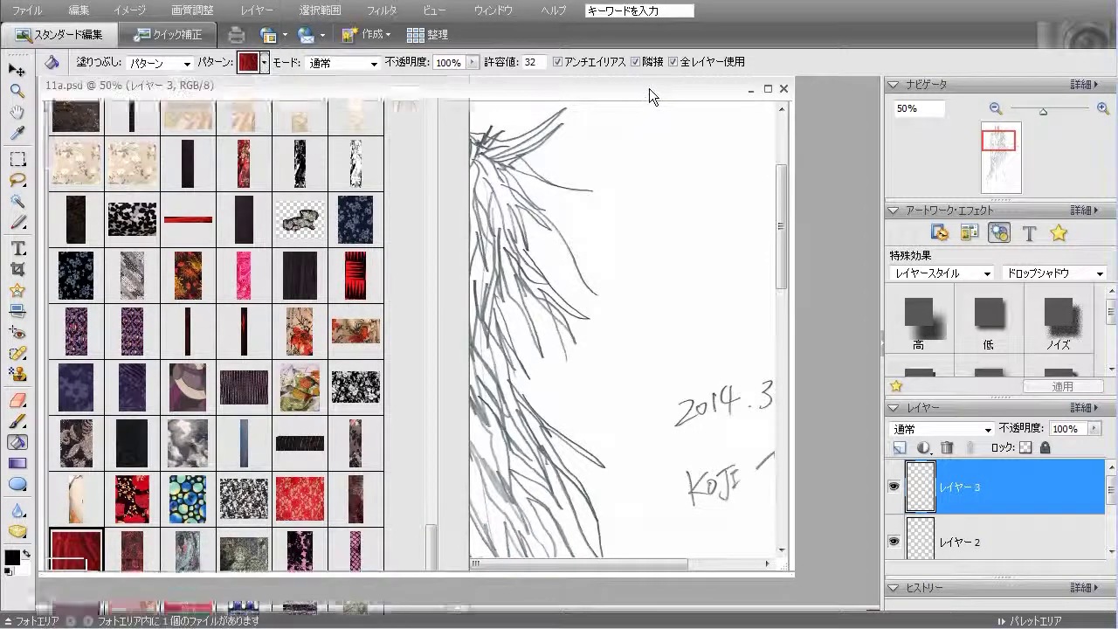
click(654, 95)
click(324, 293)
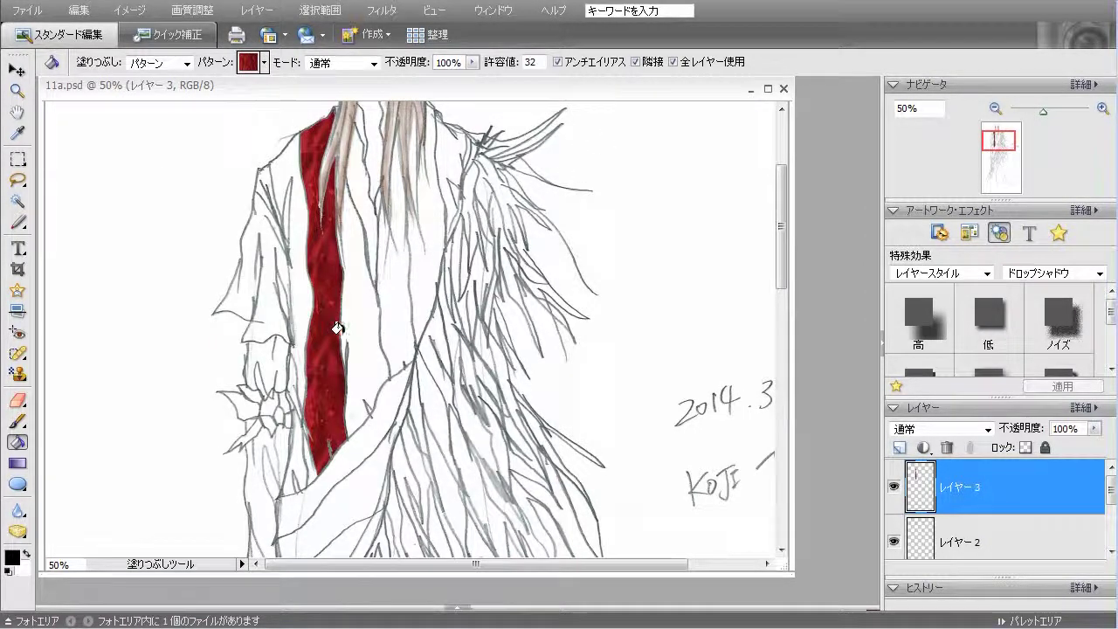
click(384, 295)
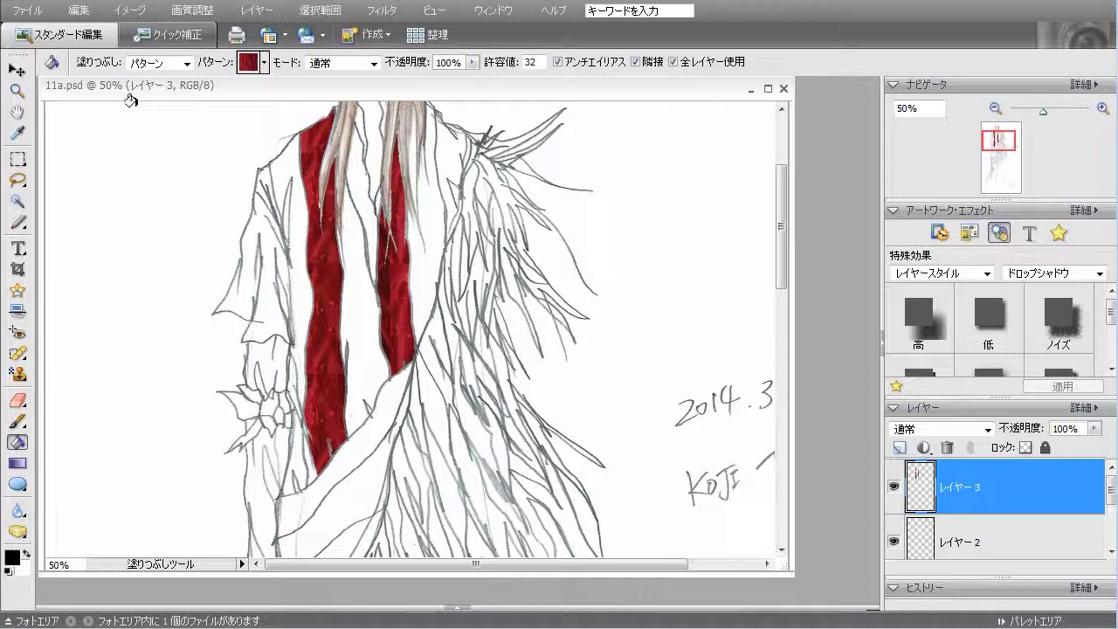
click(79, 10)
click(96, 29)
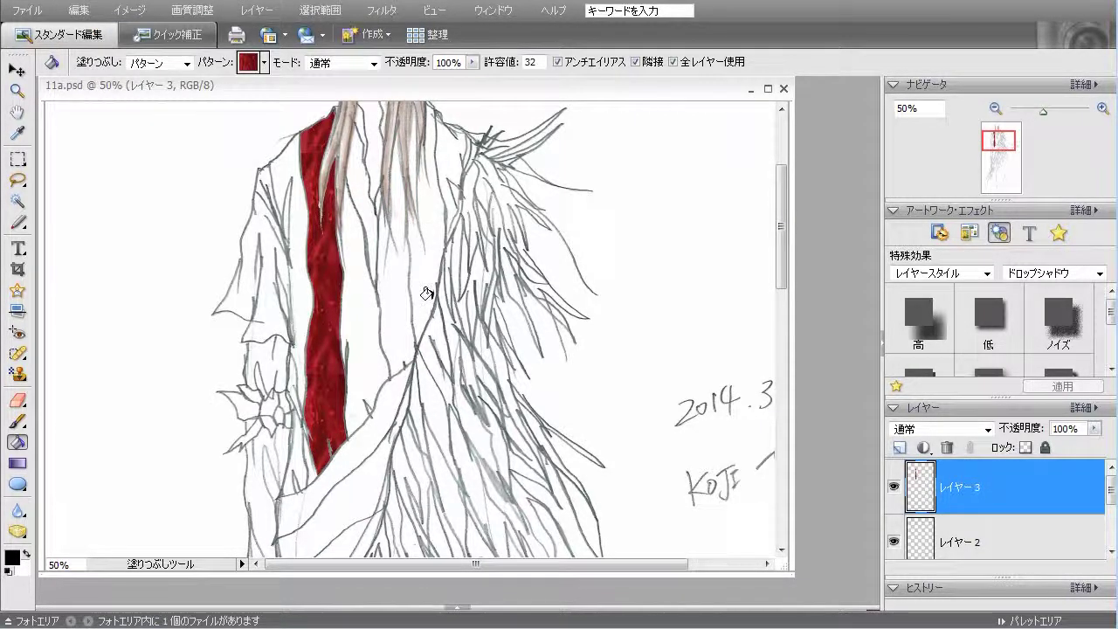
Fill the coat's inner band on the viewer's right and the panel at the feathered shoulder with the red velvet pattern
click(396, 267)
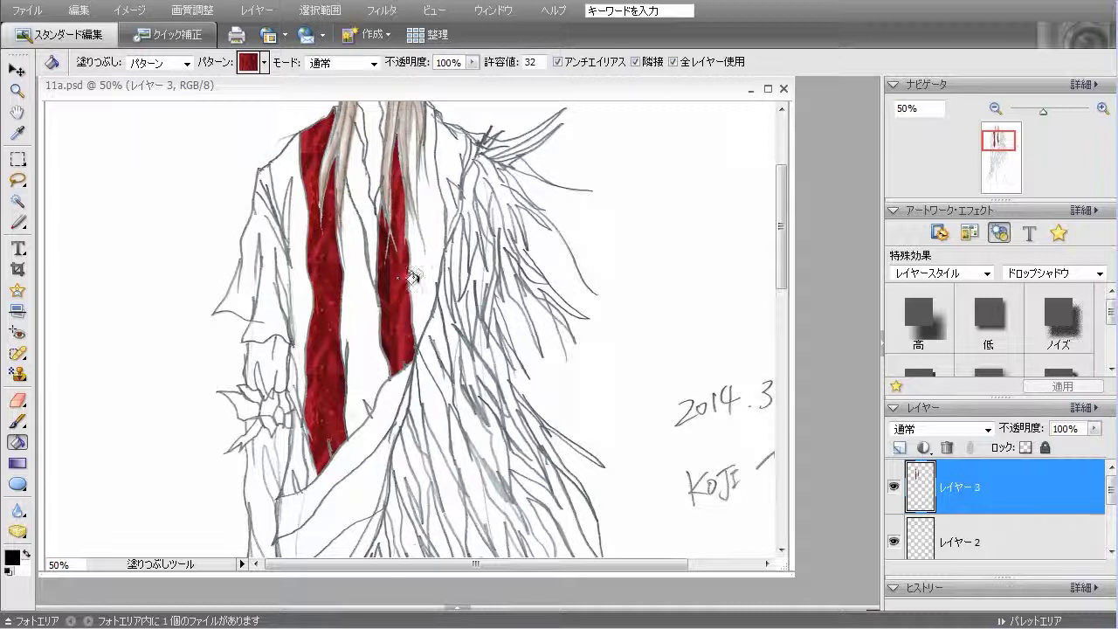
click(438, 155)
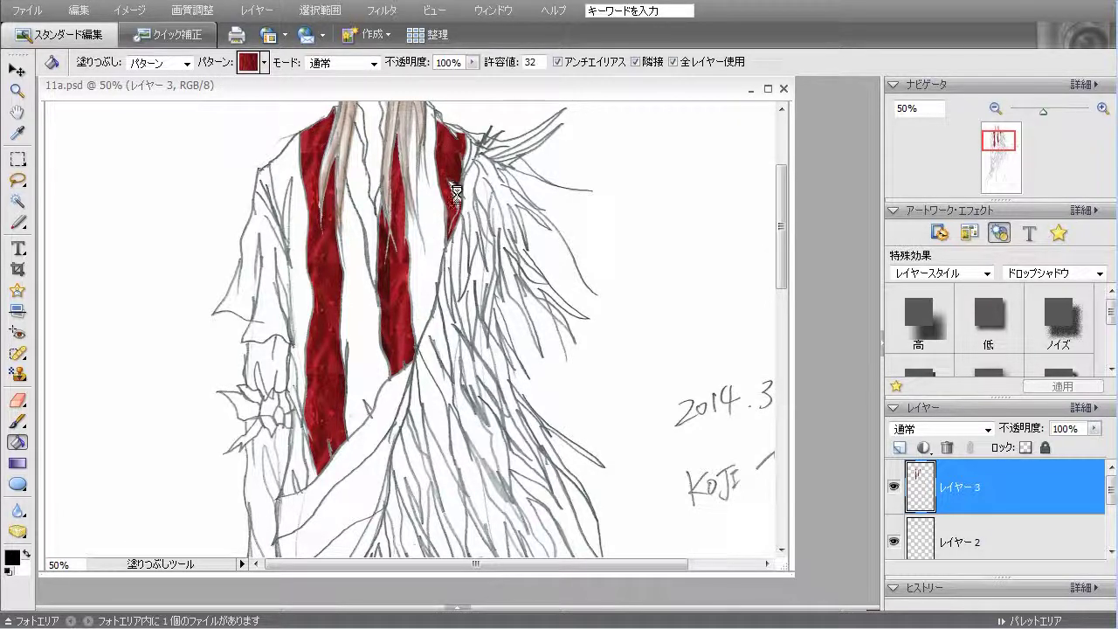
click(434, 115)
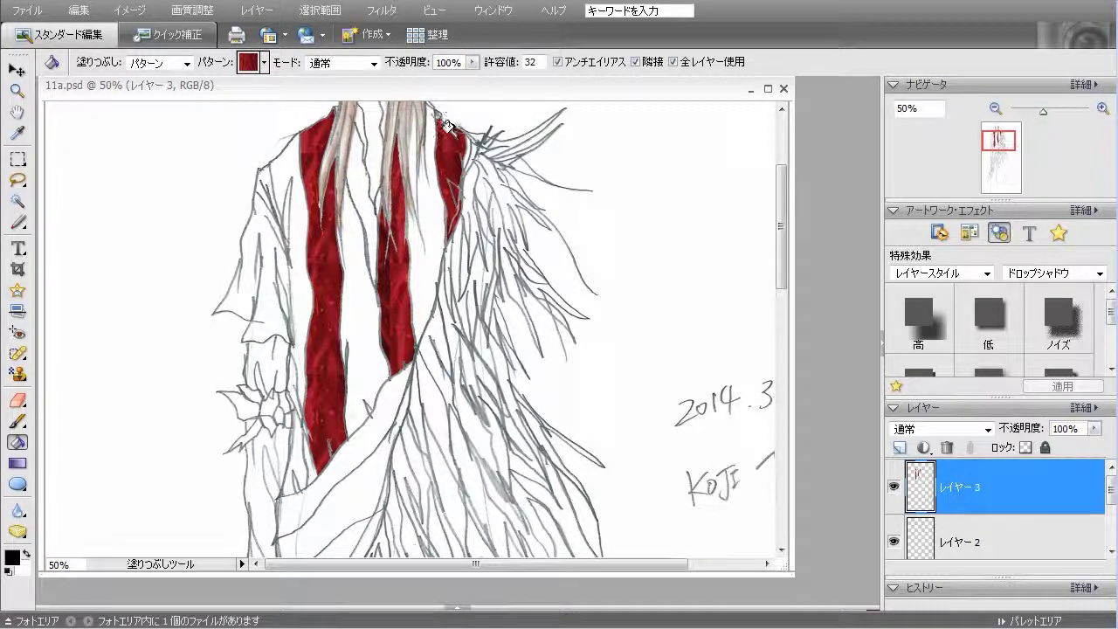
Cover the unfilled lower tip of the long red band with the Pattern Stamp at 21 px, using the same red velvet pattern
mouse_move(783, 266)
mouse_down()
mouse_move(783, 225)
mouse_move(781, 258)
mouse_up()
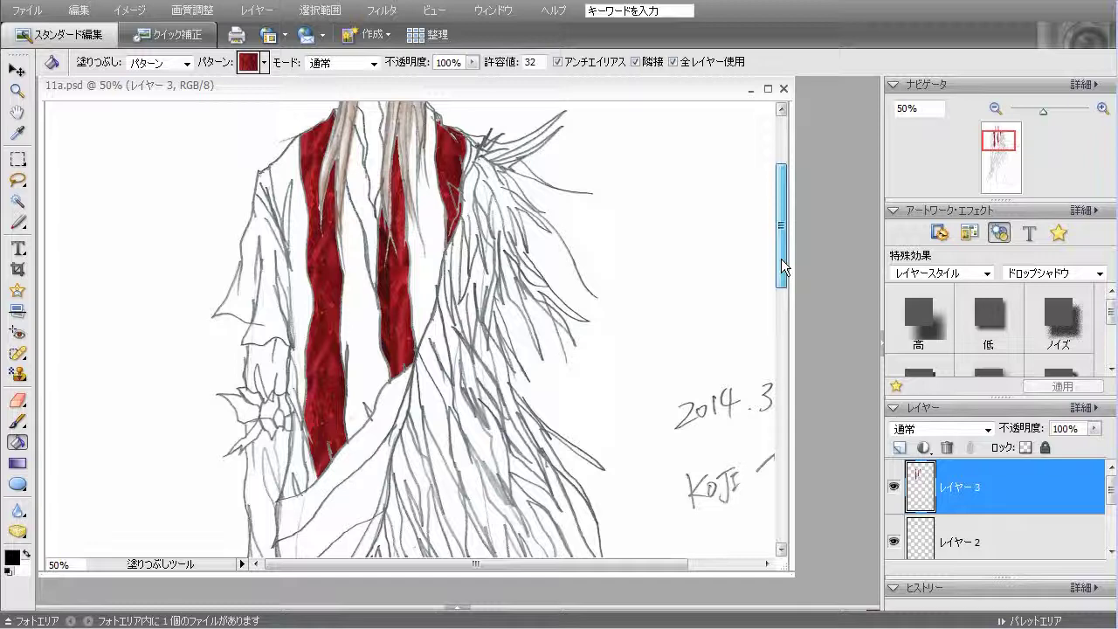
drag(781, 258, 782, 273)
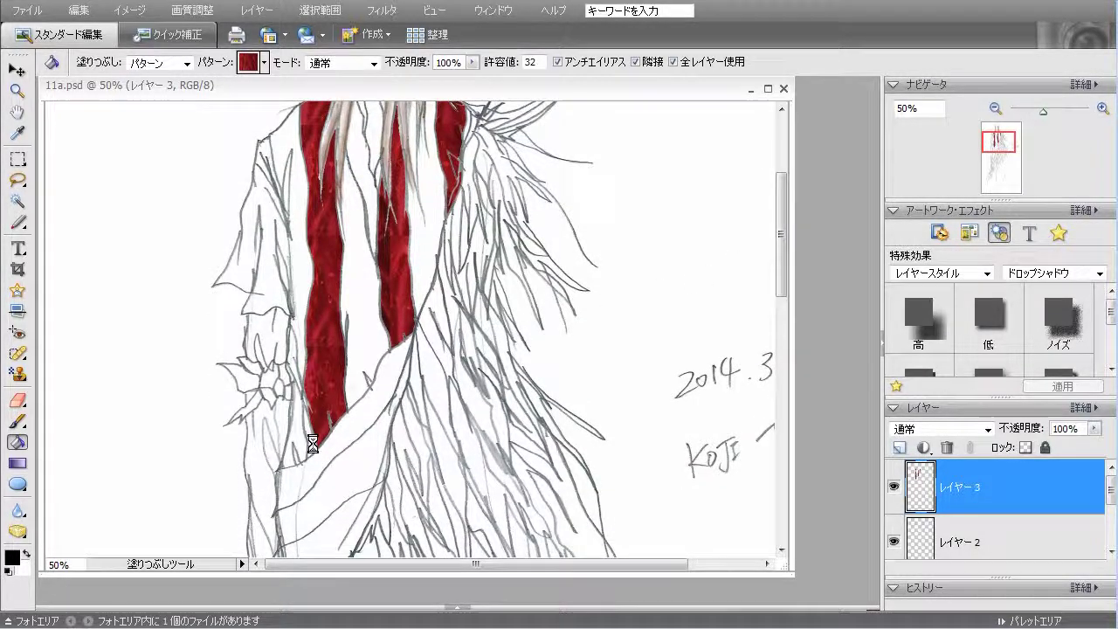
click(17, 373)
click(559, 62)
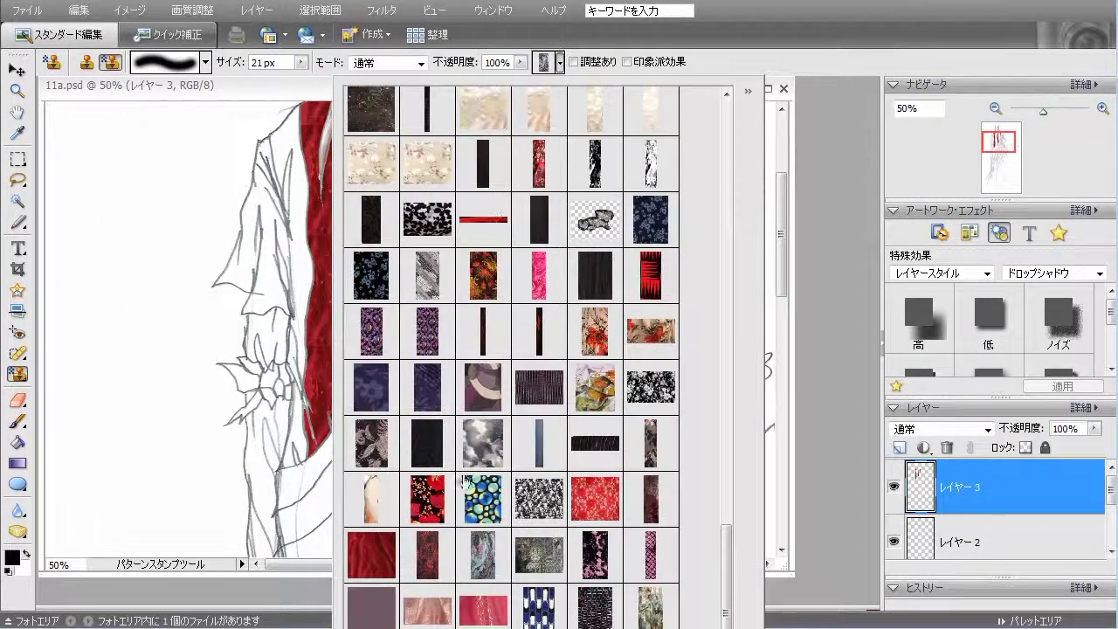
click(371, 555)
click(300, 94)
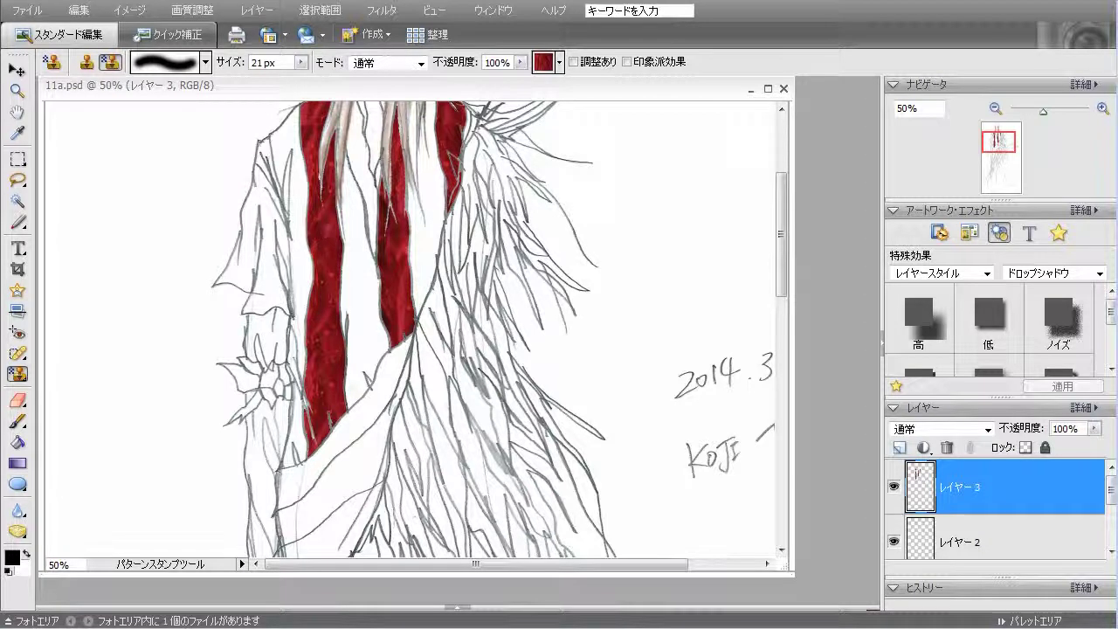
drag(782, 288, 781, 260)
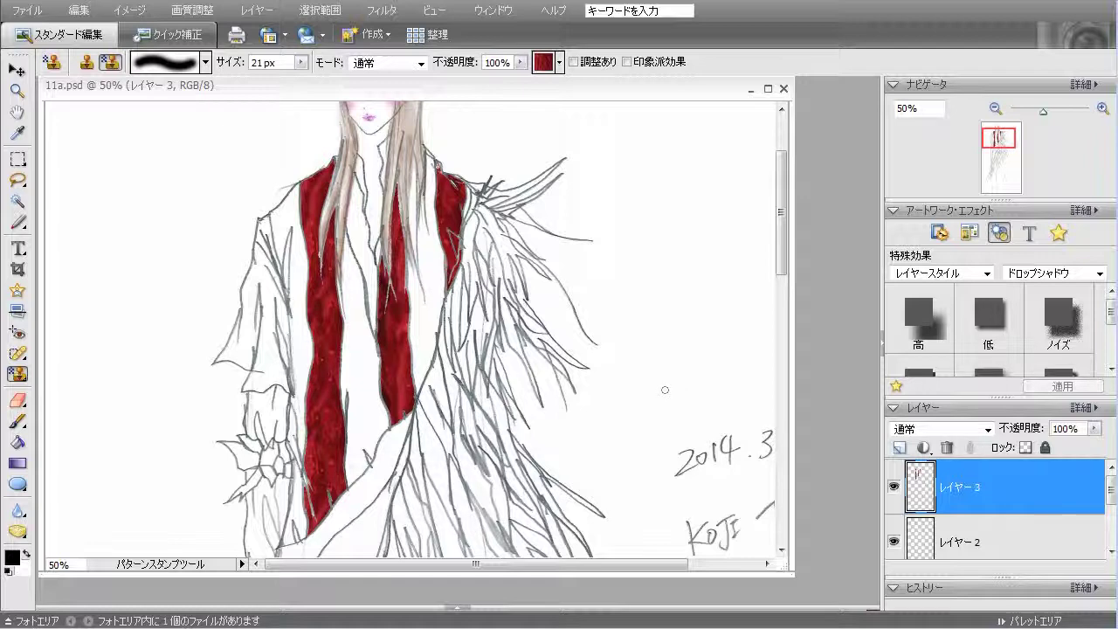
mouse_move(781, 255)
mouse_down()
mouse_move(782, 287)
mouse_move(783, 248)
mouse_up()
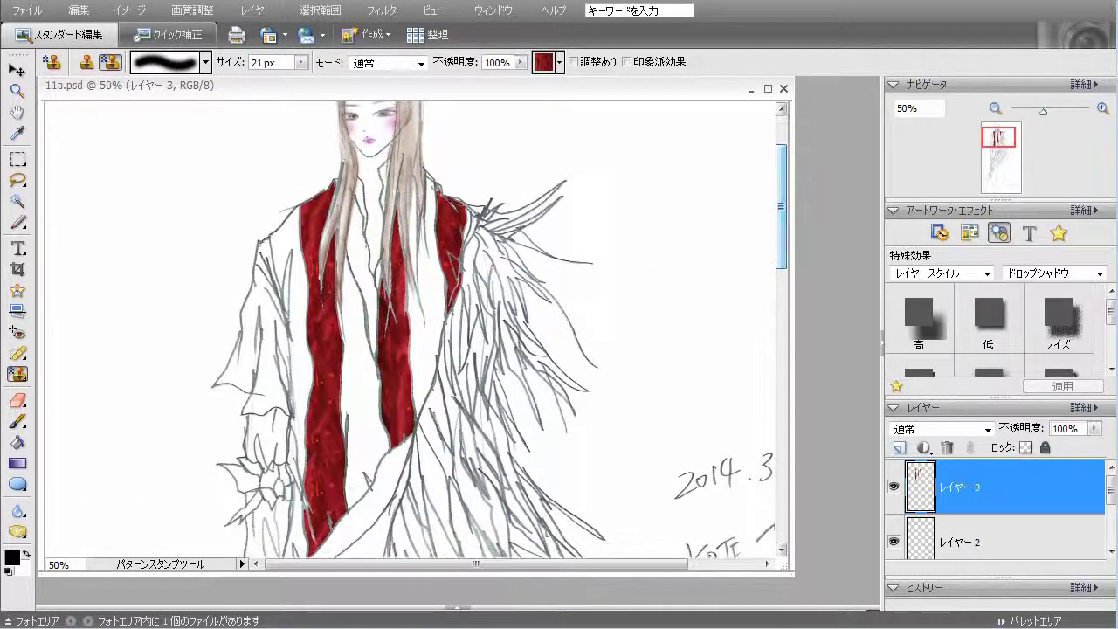
Switch to the Paint Bucket and add a new layer above the red velvet fills
click(17, 443)
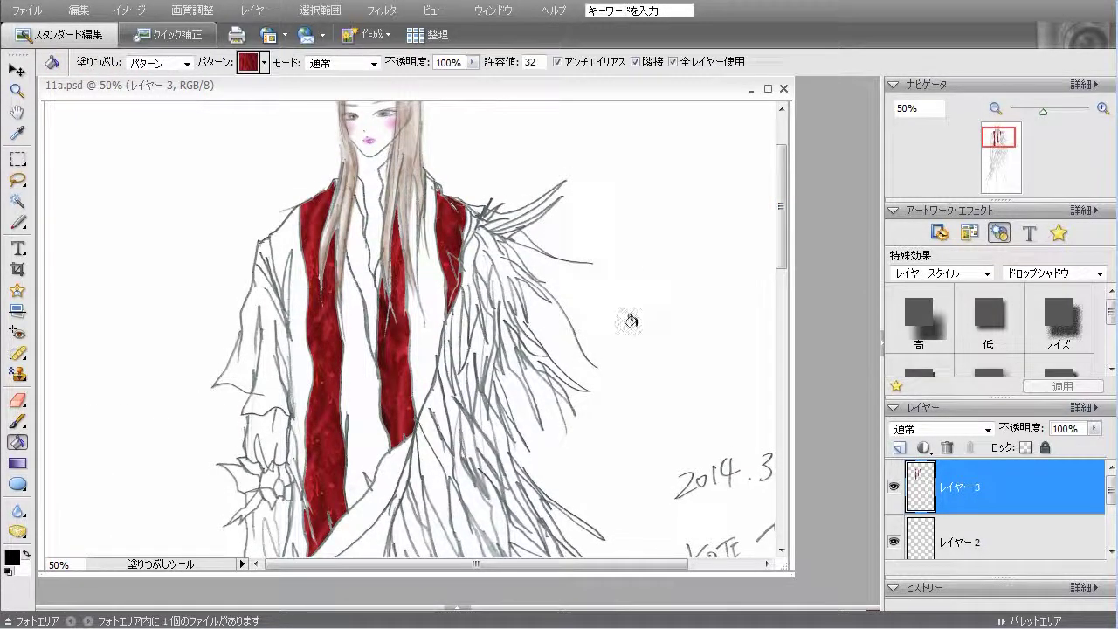
mouse_move(784, 251)
mouse_down()
mouse_move(787, 293)
mouse_move(791, 265)
mouse_up()
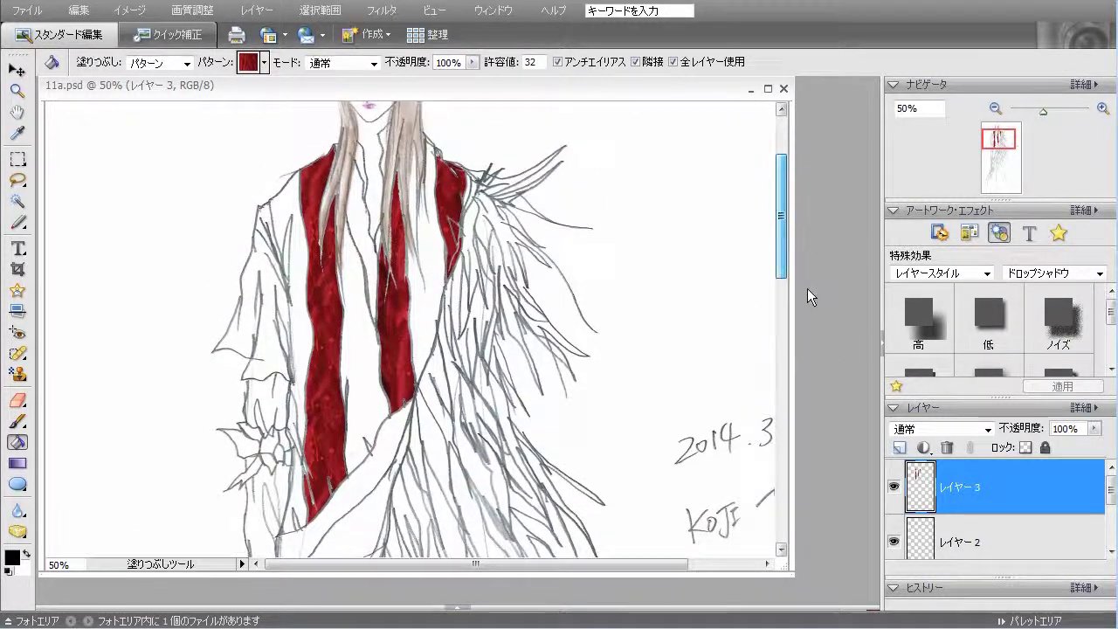
click(900, 446)
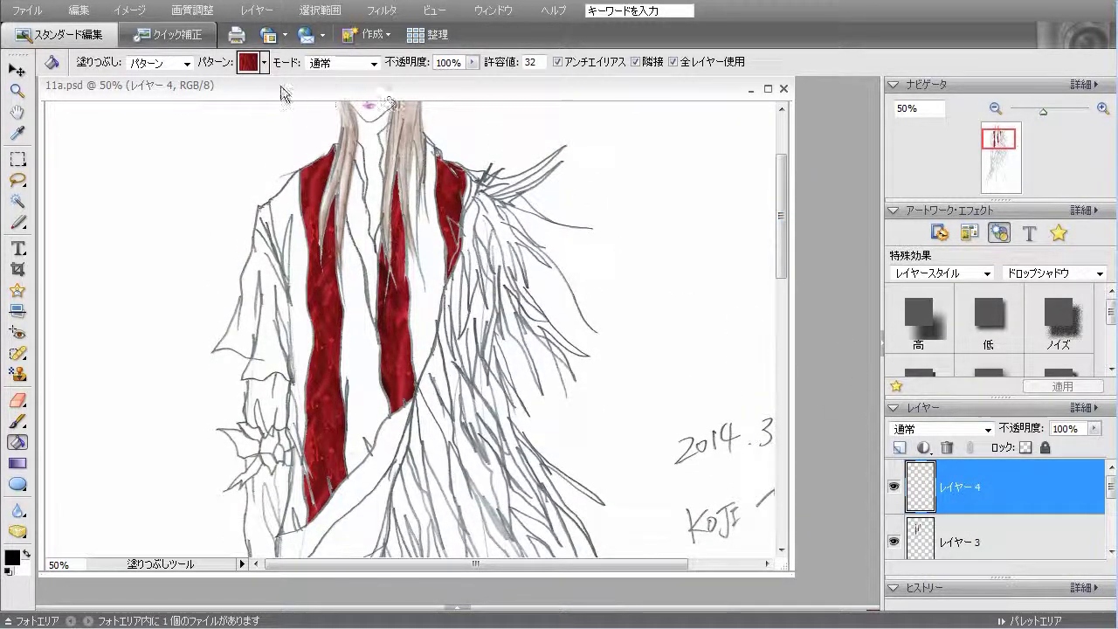
Try the glowing orange dot pattern on the coat's outer strip and center panel, undoing the center panel's fill
click(265, 64)
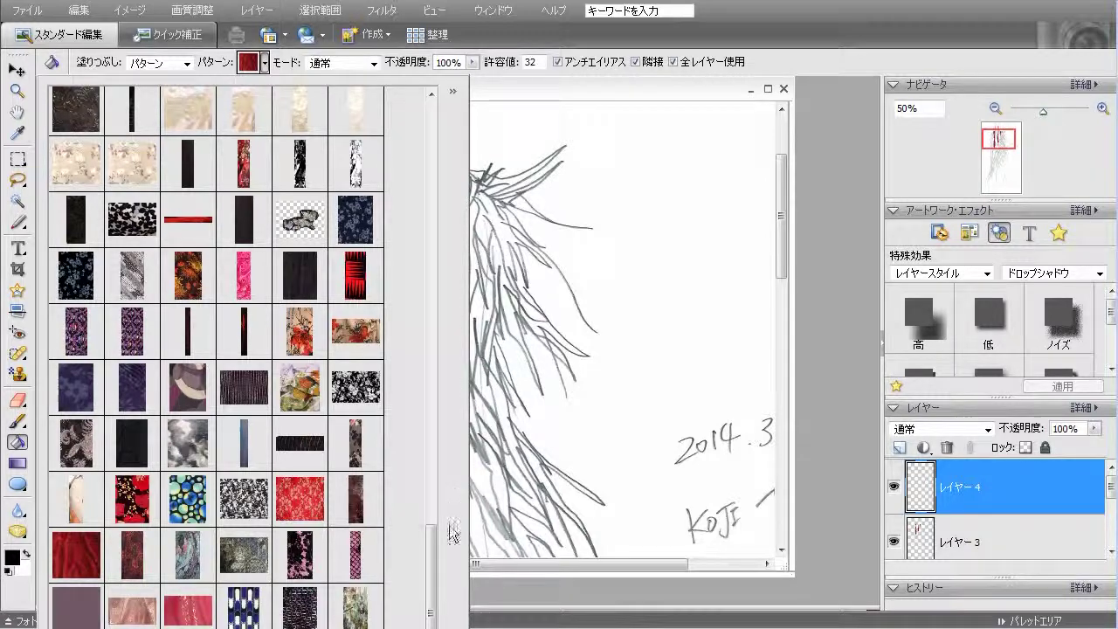
drag(429, 580, 427, 141)
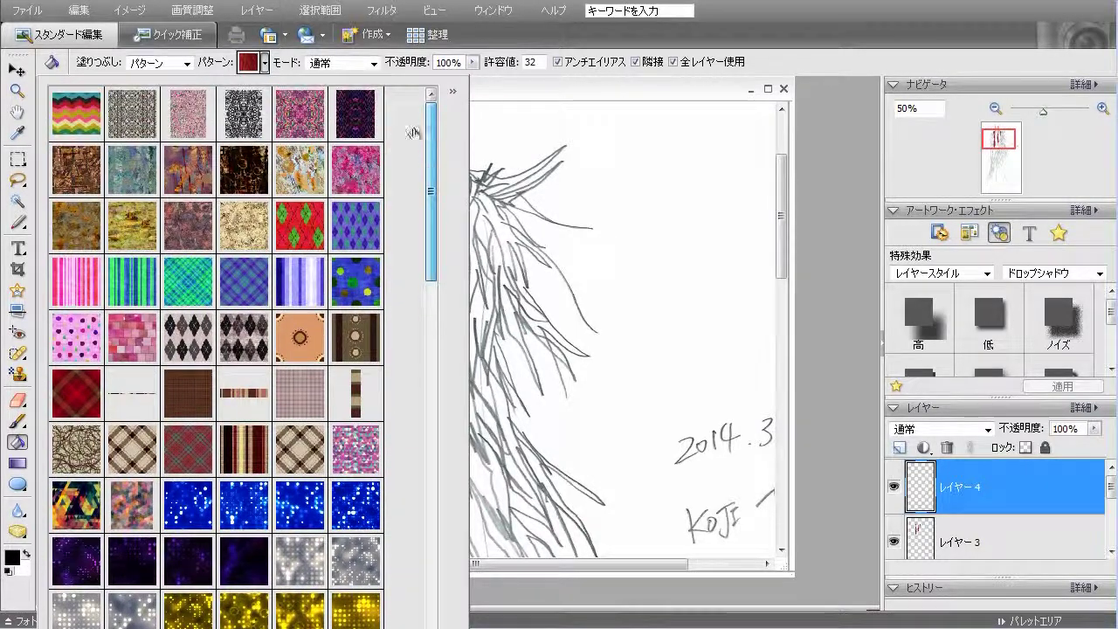
drag(427, 247, 431, 289)
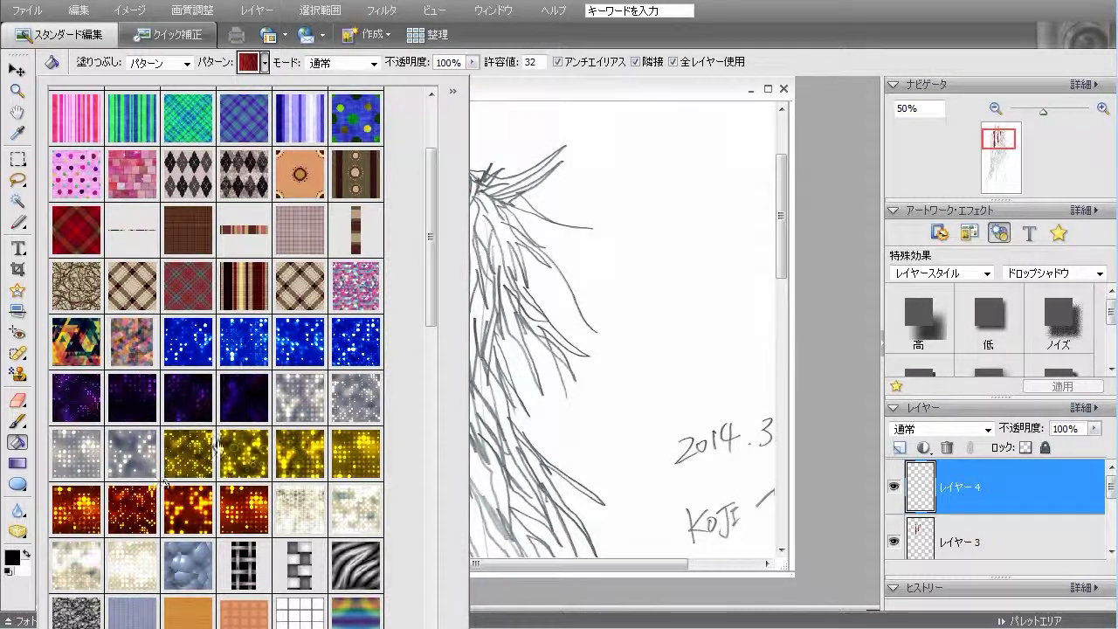
click(140, 516)
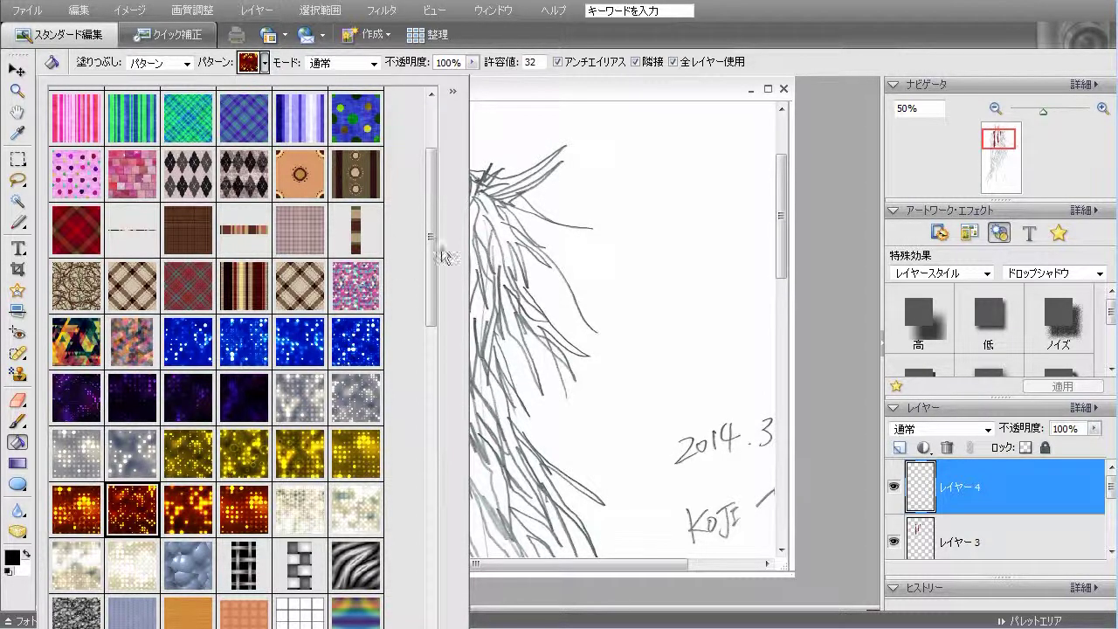
click(563, 94)
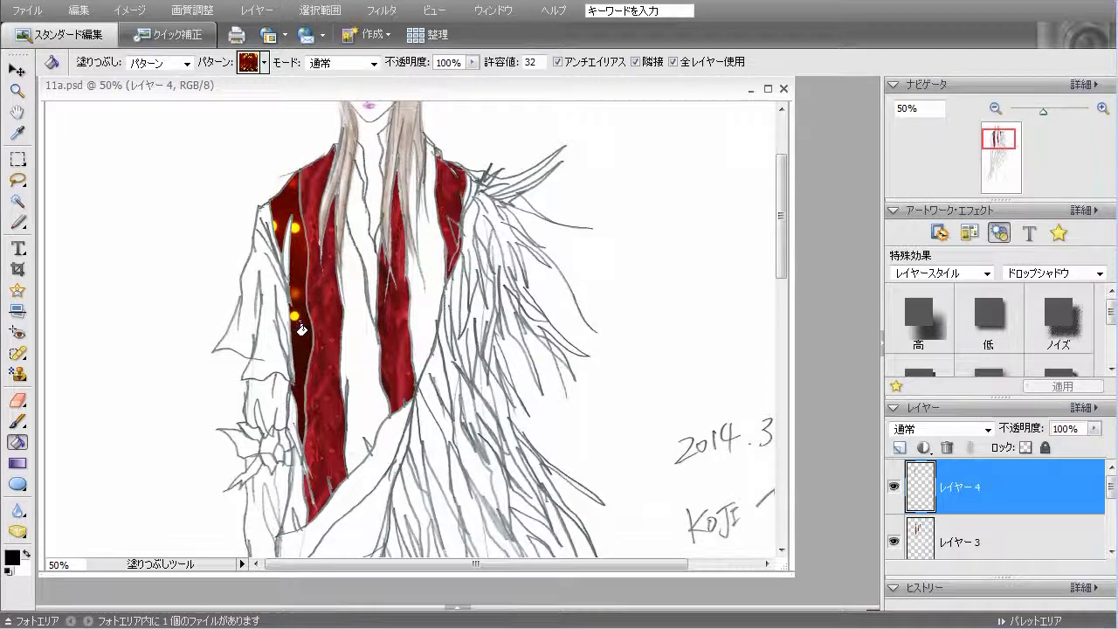
click(355, 332)
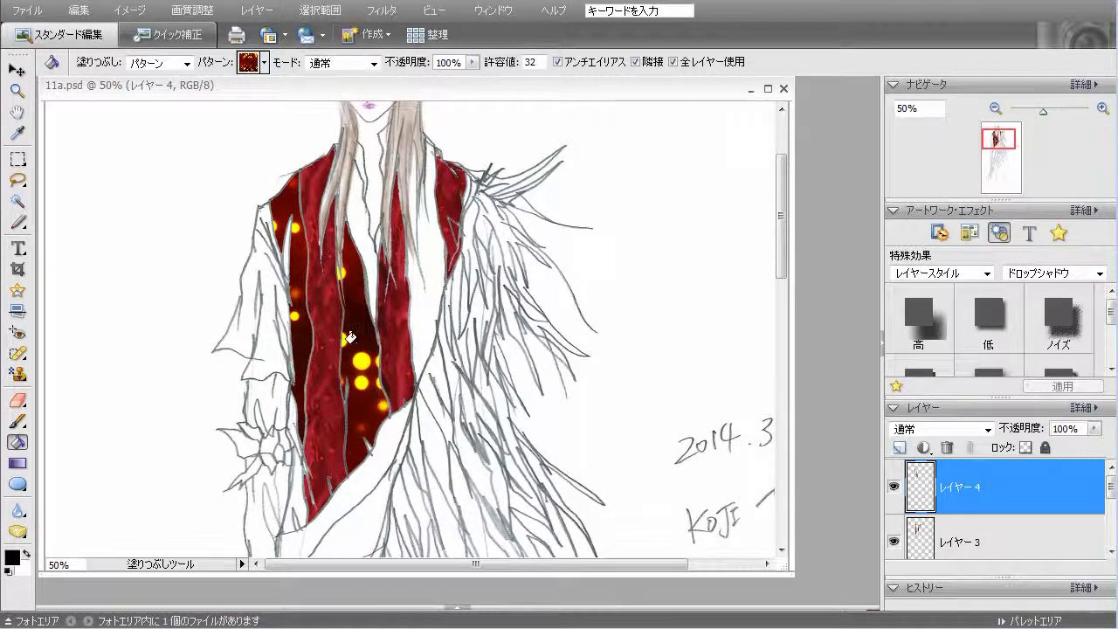
key(ctrl+z)
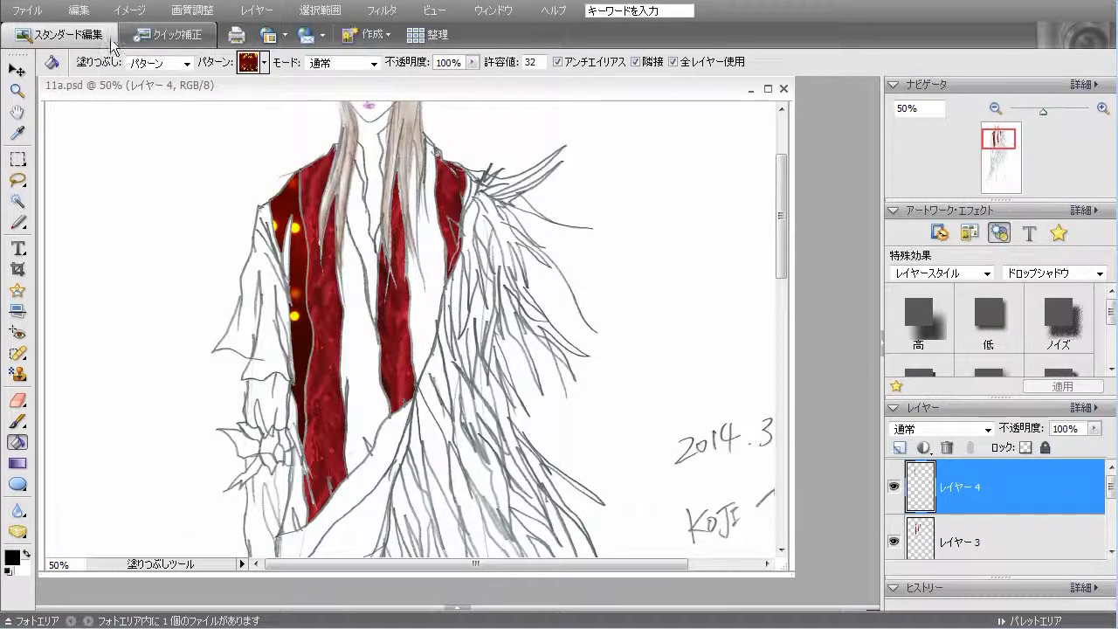
Try the black pattern with three white dots on the coat's center panel and the unfilled strips on both sides
click(264, 62)
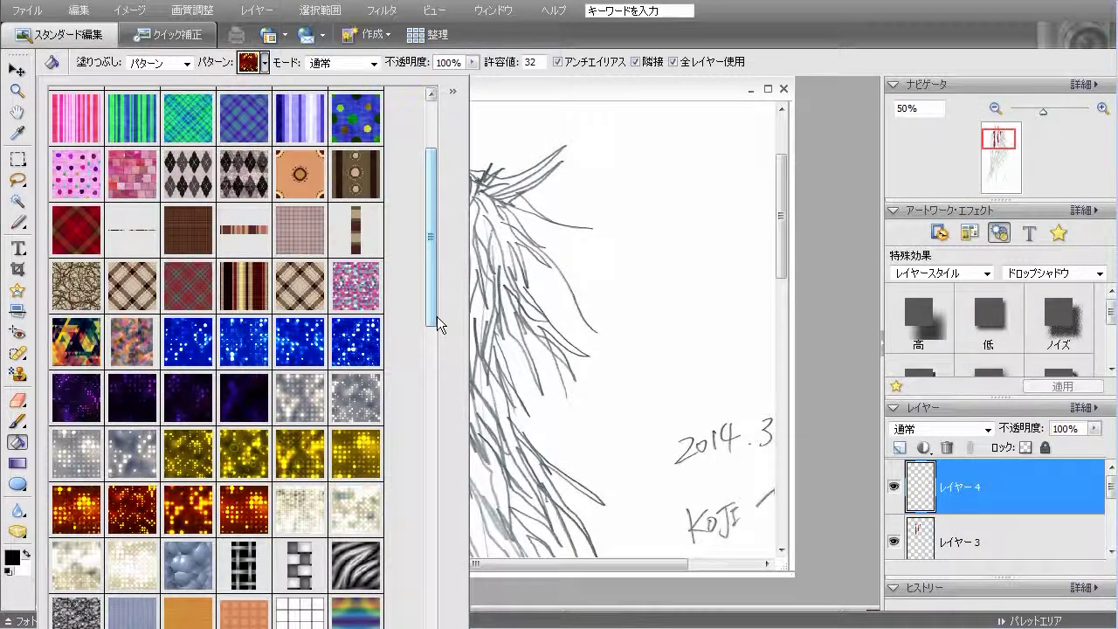
drag(429, 320, 425, 622)
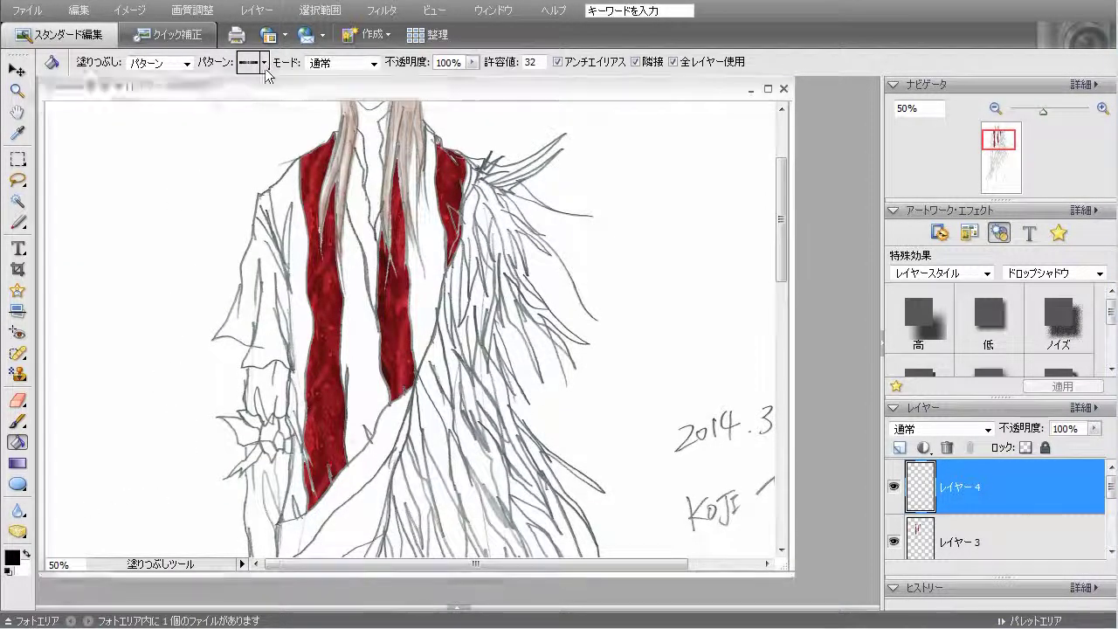
click(255, 63)
drag(431, 473, 429, 499)
click(194, 404)
click(554, 93)
click(358, 349)
click(411, 302)
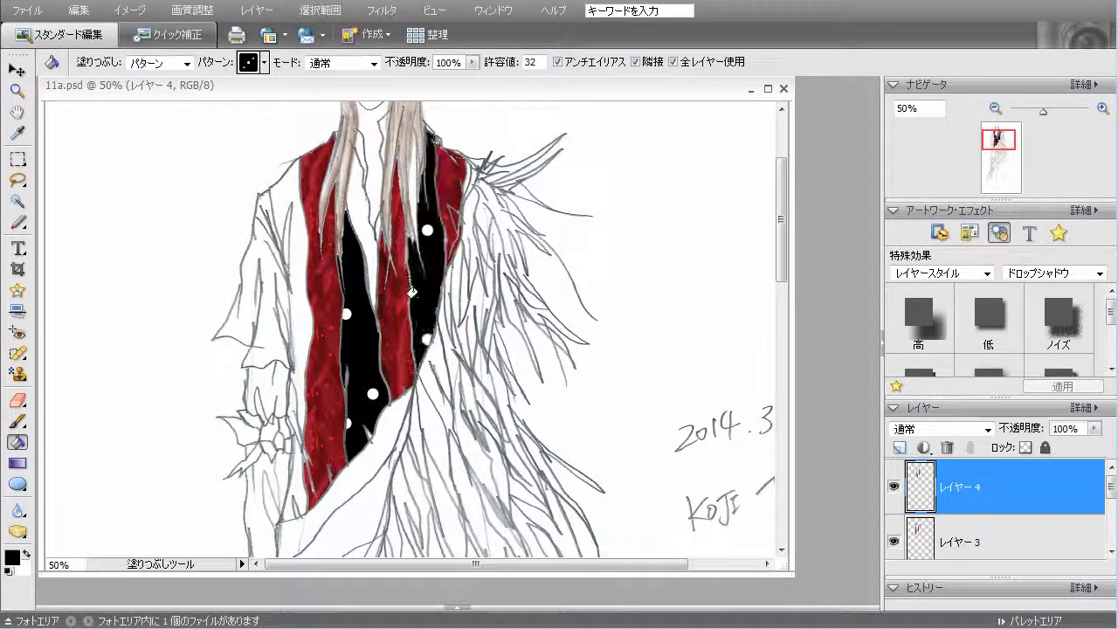
click(291, 294)
click(298, 469)
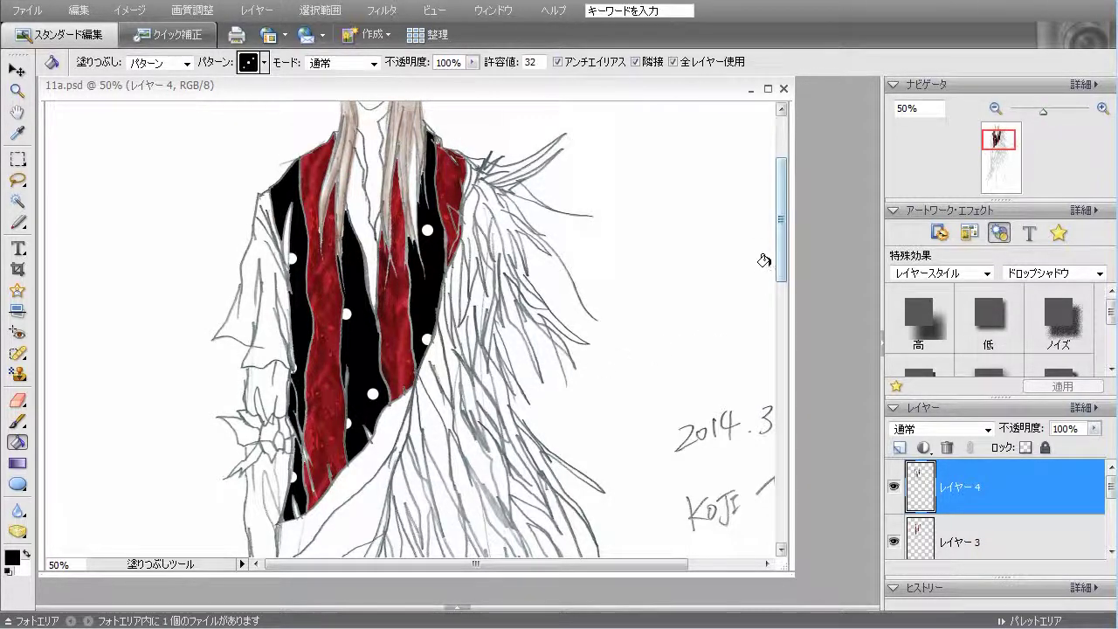
Undo the white-dotted fills on both side strips, keeping only the one in the center panel
mouse_move(784, 263)
mouse_down()
mouse_move(785, 300)
mouse_move(787, 229)
mouse_move(785, 271)
mouse_up()
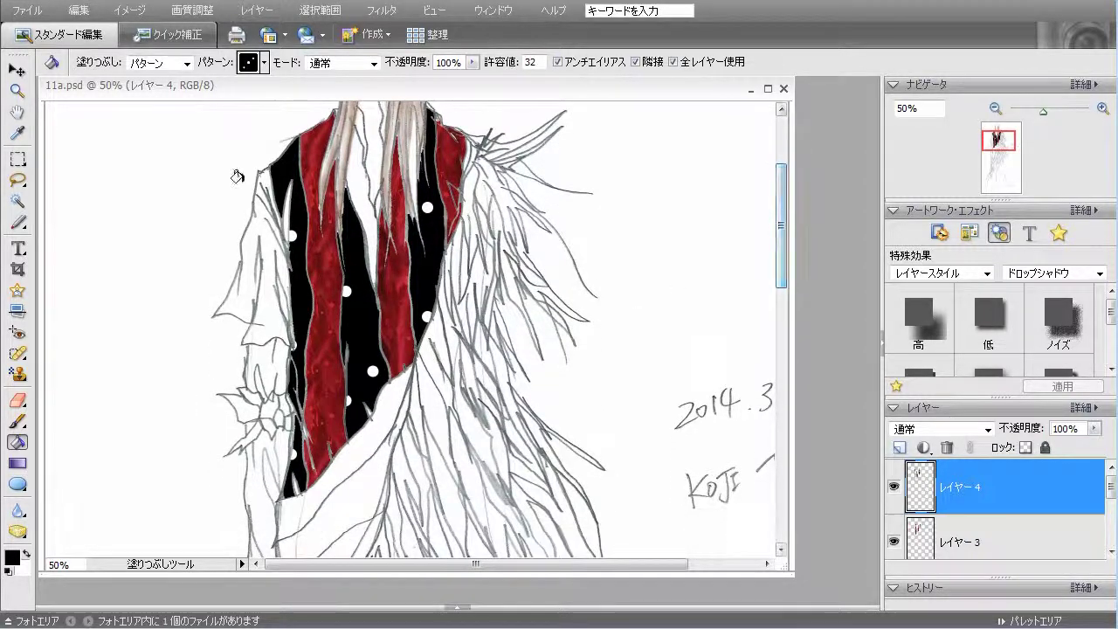
click(79, 11)
click(81, 10)
click(79, 11)
click(95, 31)
click(84, 11)
click(90, 29)
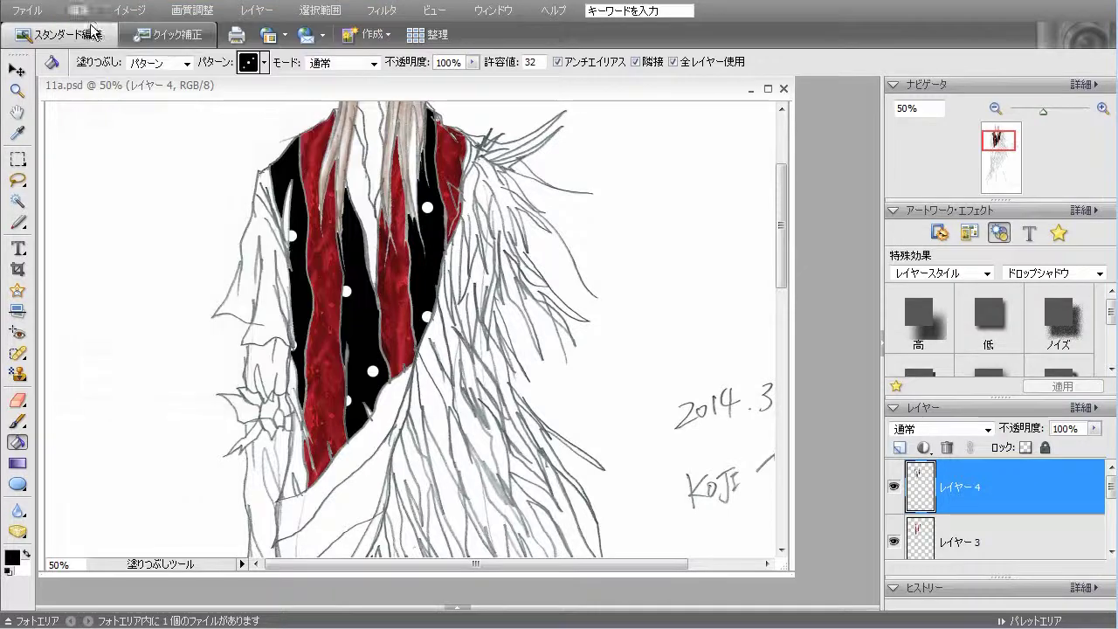
click(87, 11)
click(90, 28)
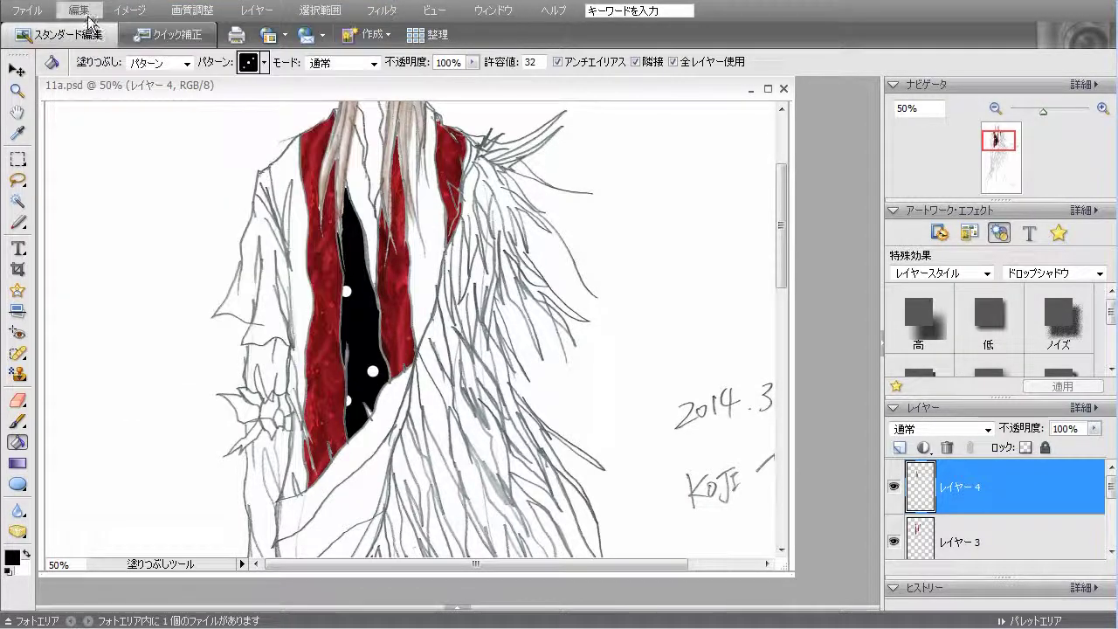
Try the lighter variant of the gray circles on black on the strip at the viewer's right, and undo the fill
click(264, 63)
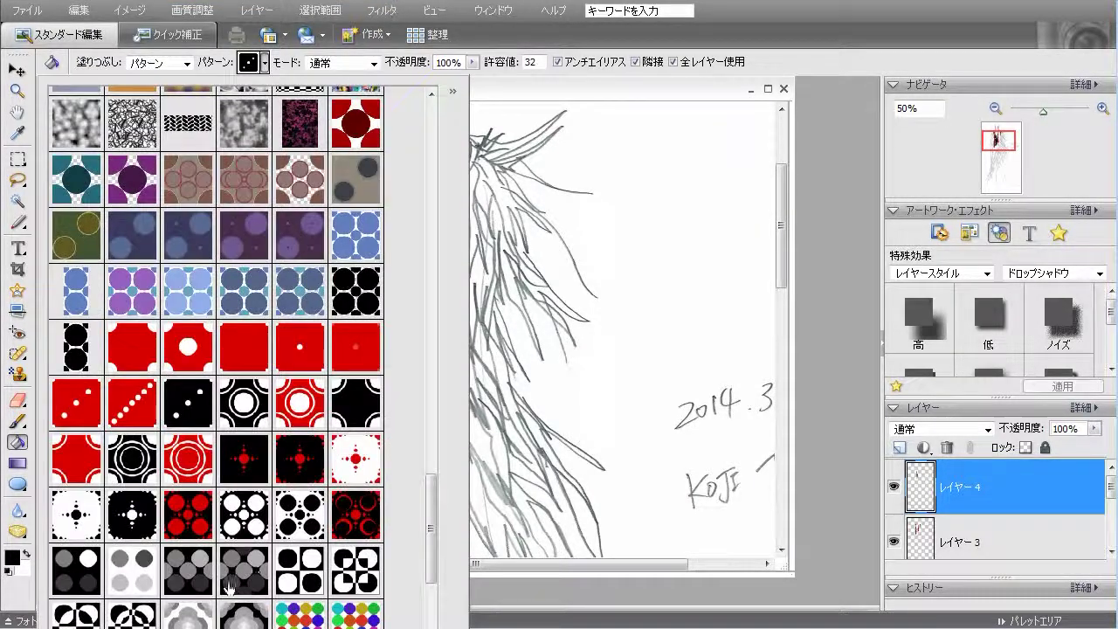
click(232, 584)
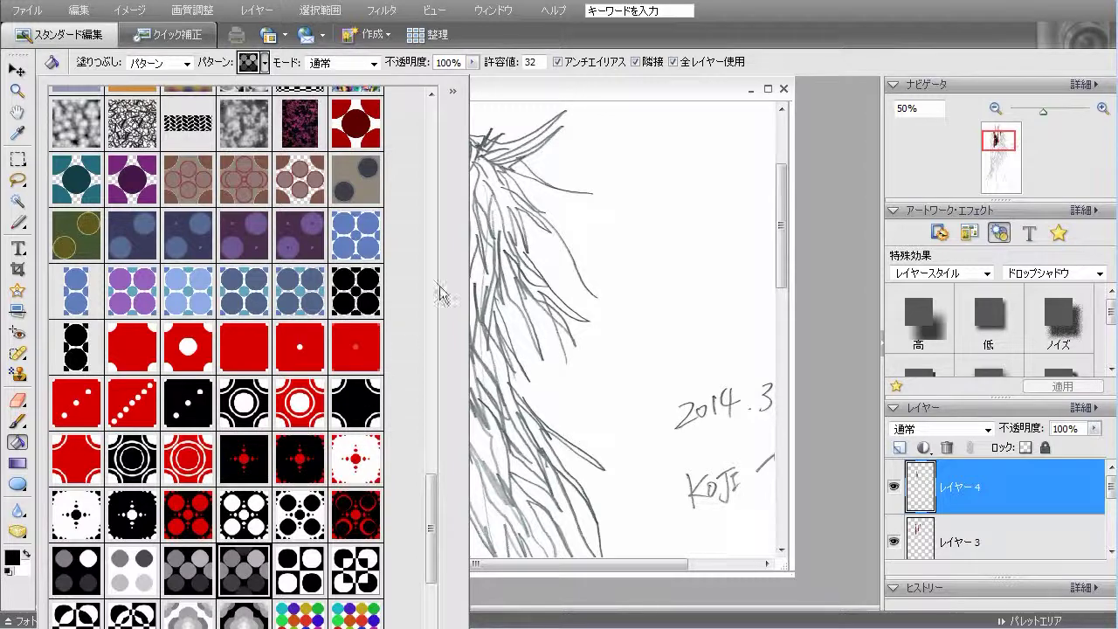
click(511, 97)
click(433, 251)
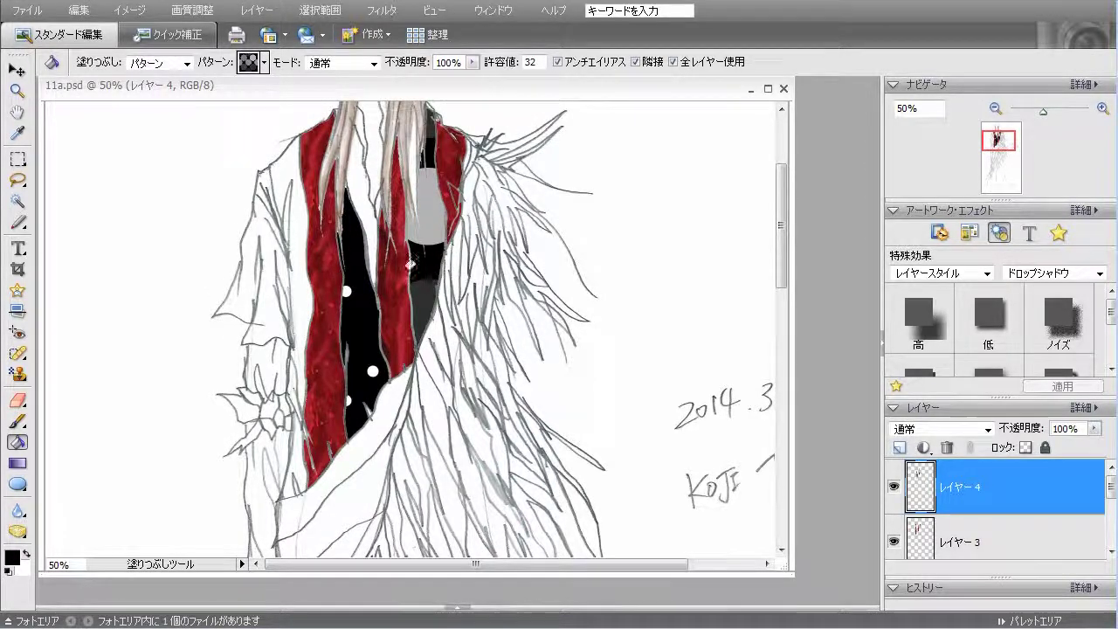
click(79, 10)
click(104, 29)
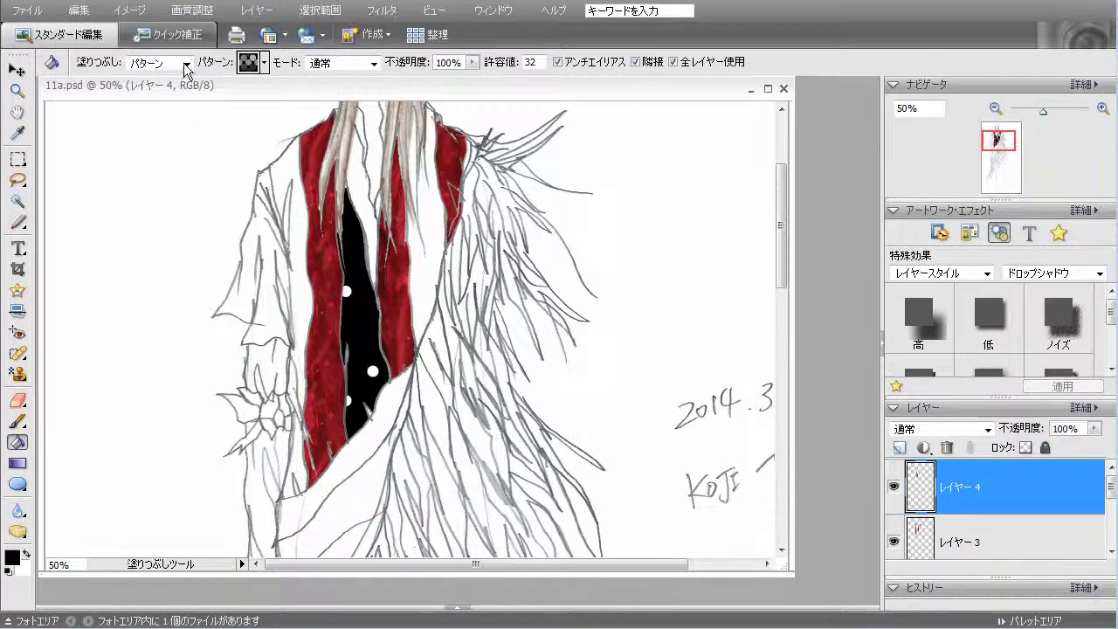
Choose the neighboring pattern of gray circles on black, test it on the strip at the viewer's right, and undo that fill
click(264, 63)
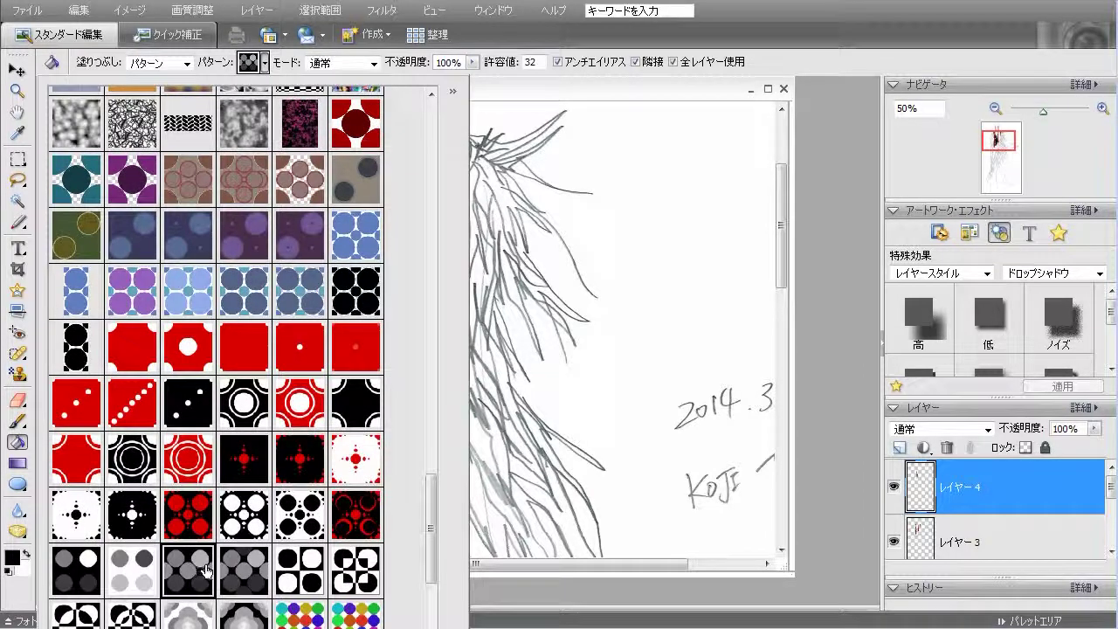
click(512, 95)
click(429, 251)
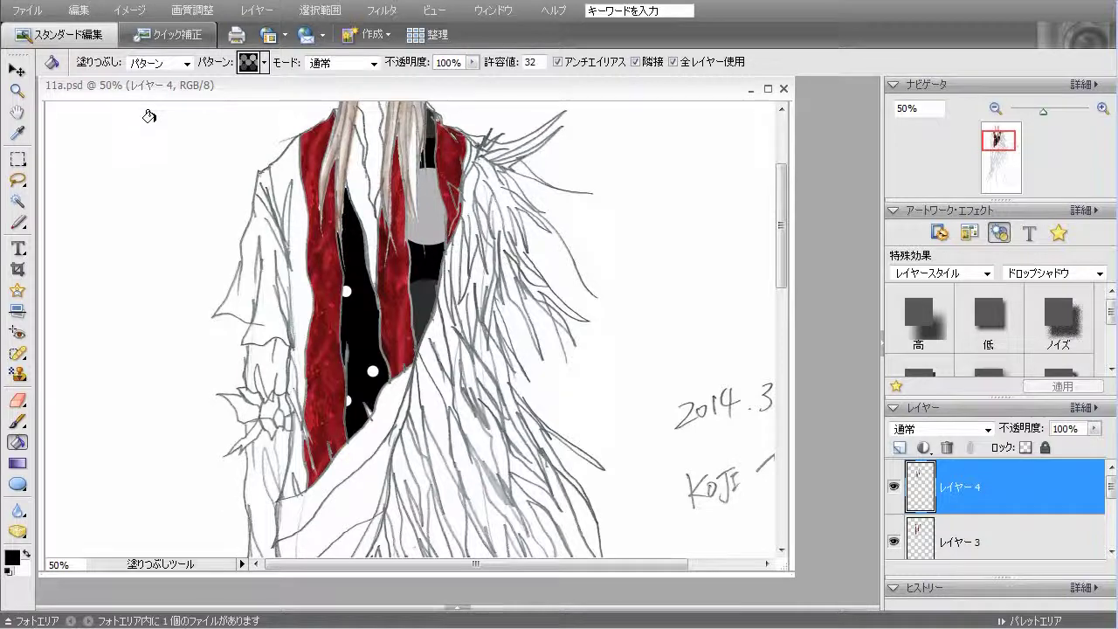
click(79, 11)
click(96, 30)
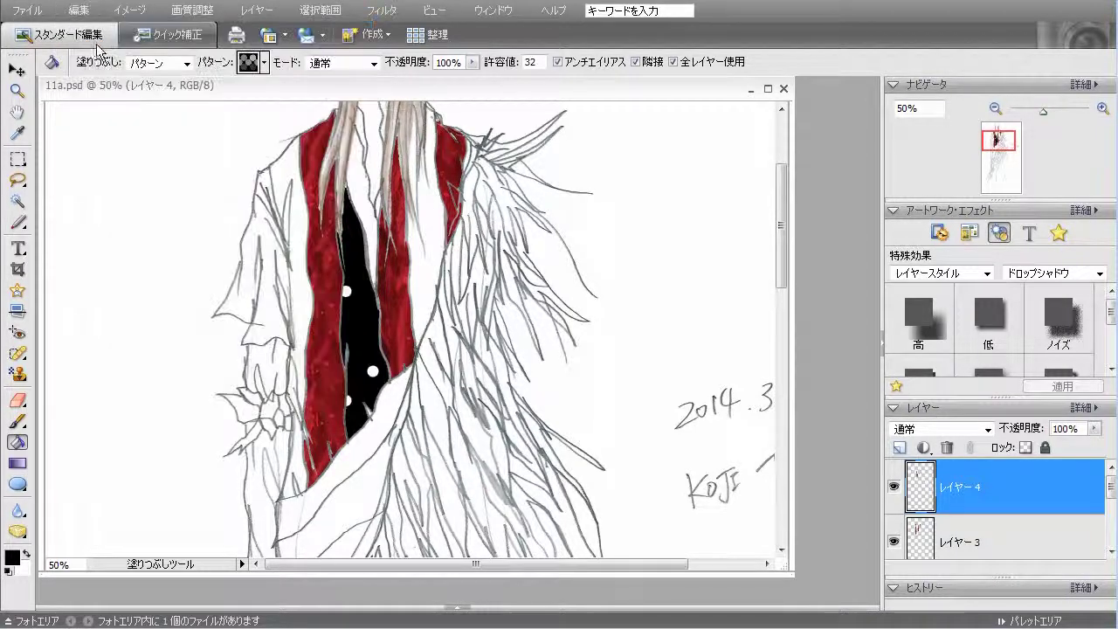
Undo the center panel's white-dotted fill and fill this panel and the strip at the viewer's right with the gray-circle pattern
mouse_move(781, 284)
mouse_down()
mouse_move(782, 342)
mouse_move(782, 280)
mouse_up()
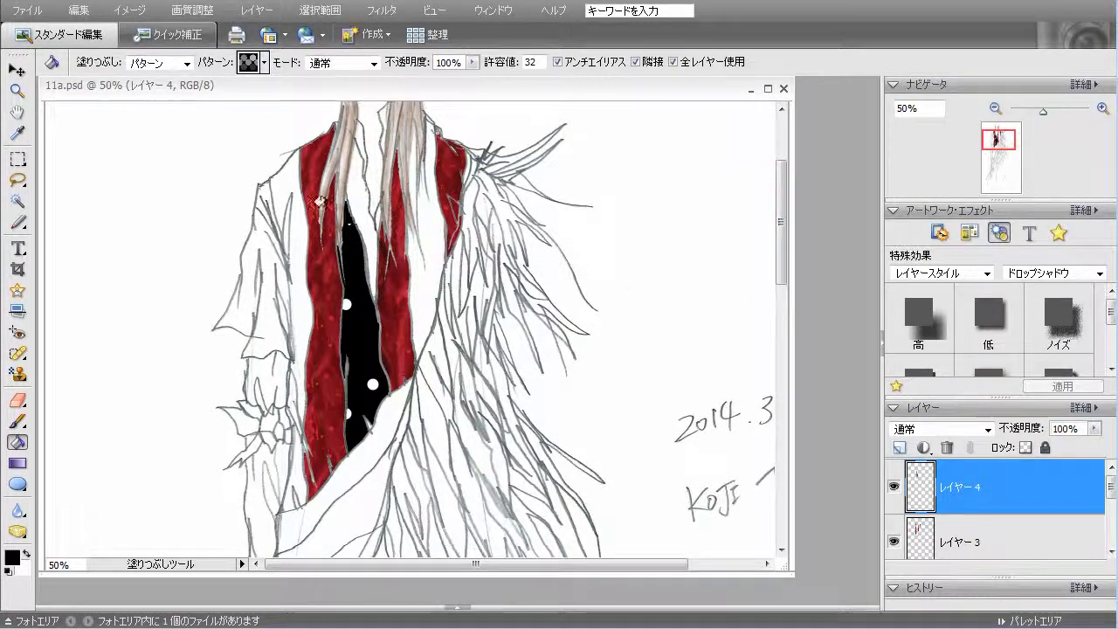
click(81, 11)
click(92, 29)
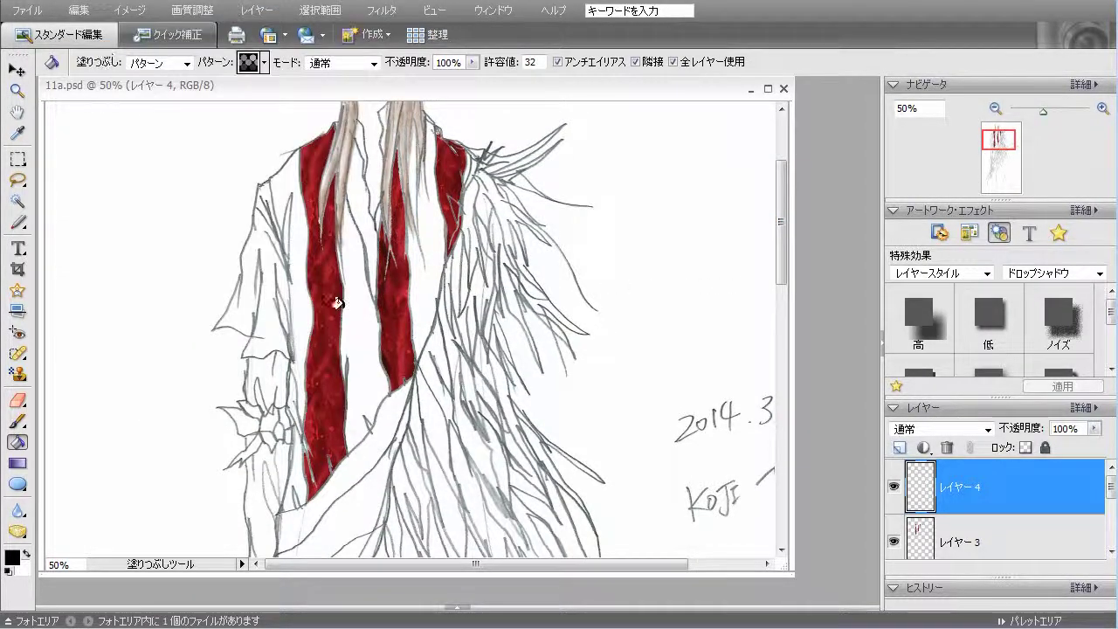
click(363, 323)
click(419, 286)
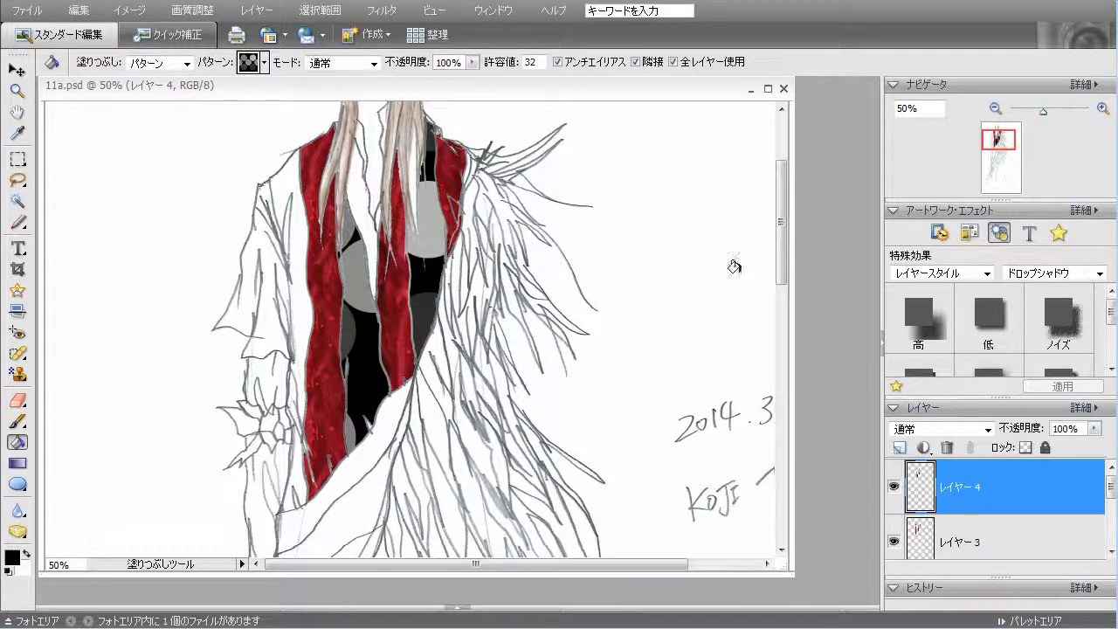
Try the simple inner bevel style on the red velvet layer レイヤー 3, and undo it
mouse_move(781, 268)
mouse_down()
mouse_move(781, 233)
mouse_move(783, 286)
mouse_move(783, 262)
mouse_up()
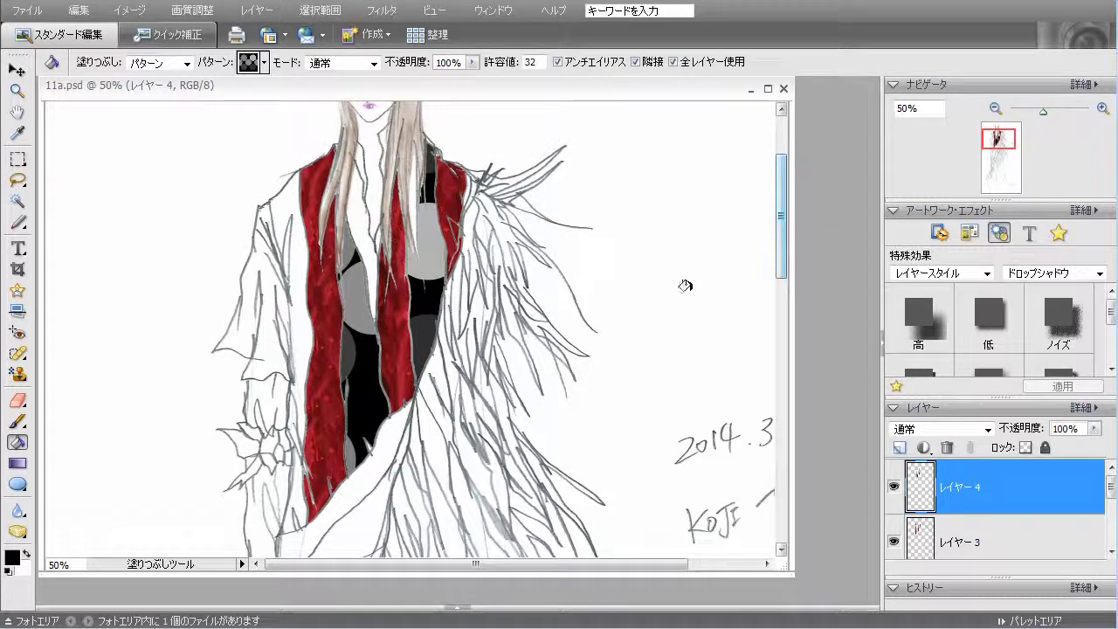
click(1005, 524)
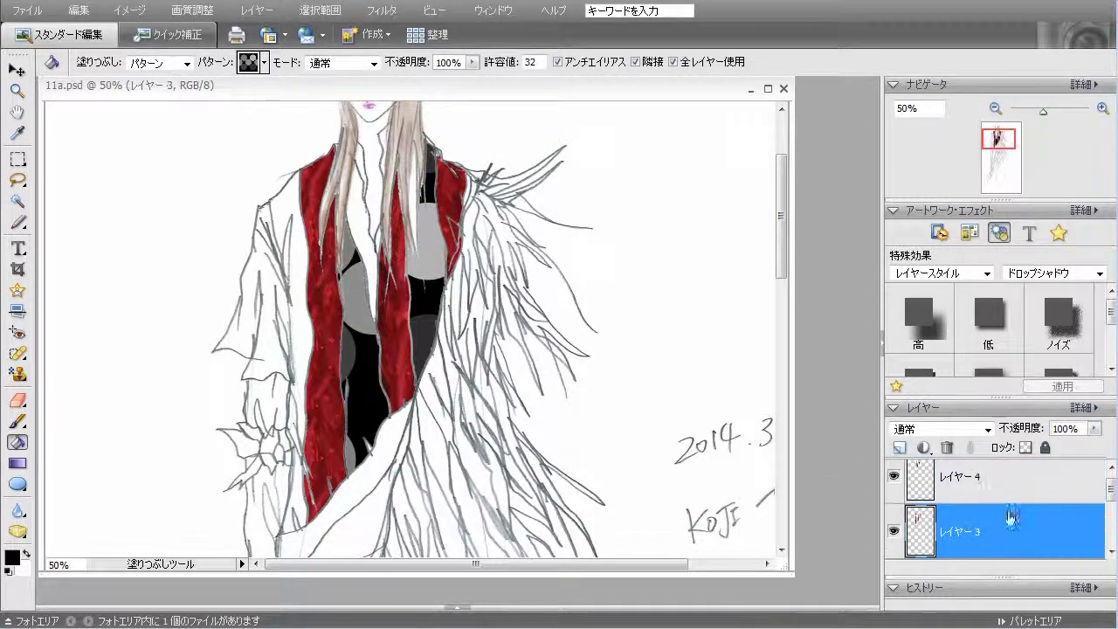
click(1035, 277)
click(1022, 290)
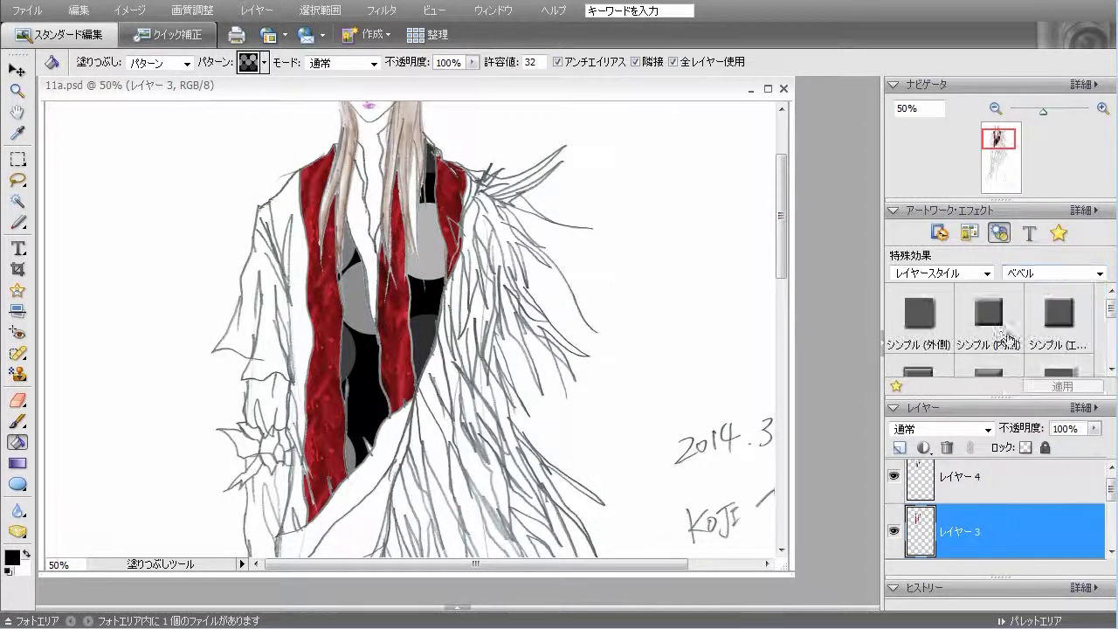
double_click(1003, 333)
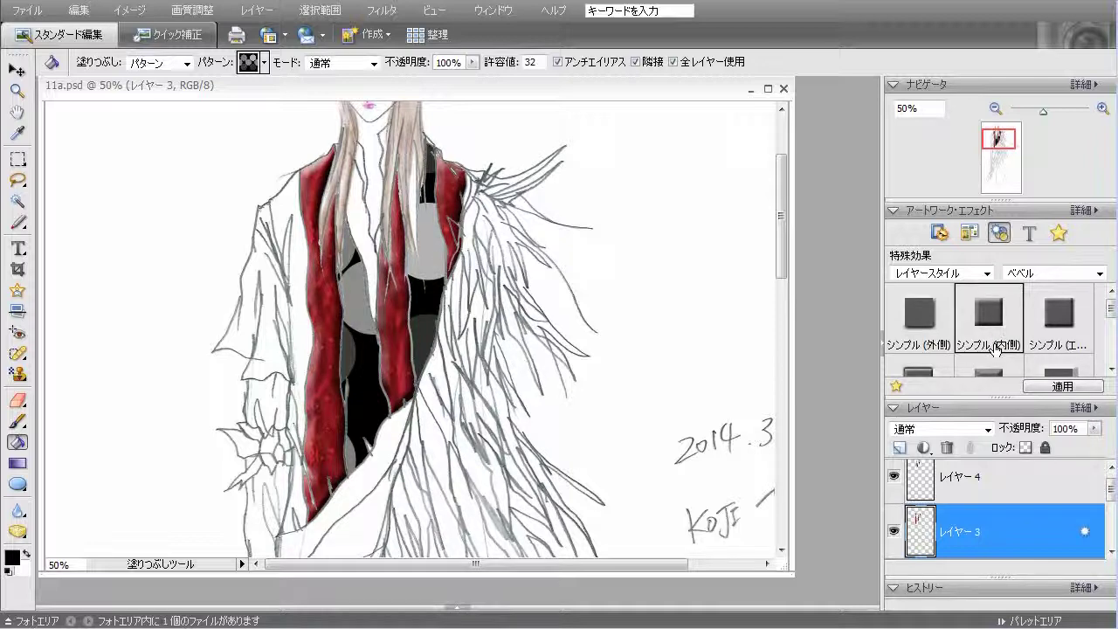
click(78, 10)
click(131, 32)
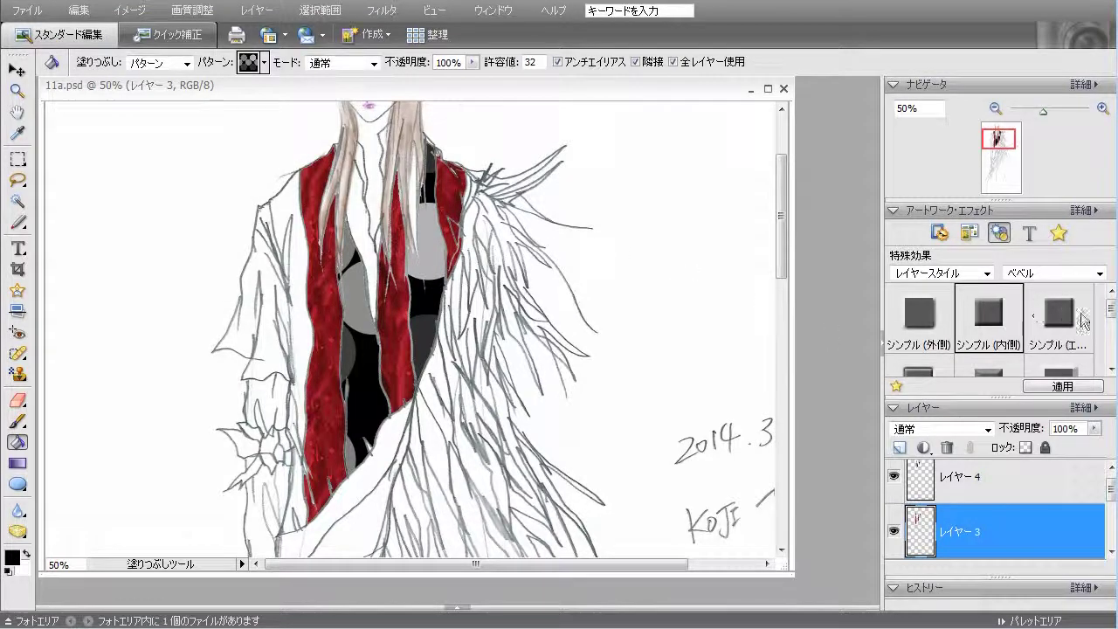
Try the first simple bevel style of the second row on the red velvet layer, and undo it
drag(1110, 304, 1109, 311)
scroll(1111, 316, down, 1)
double_click(935, 361)
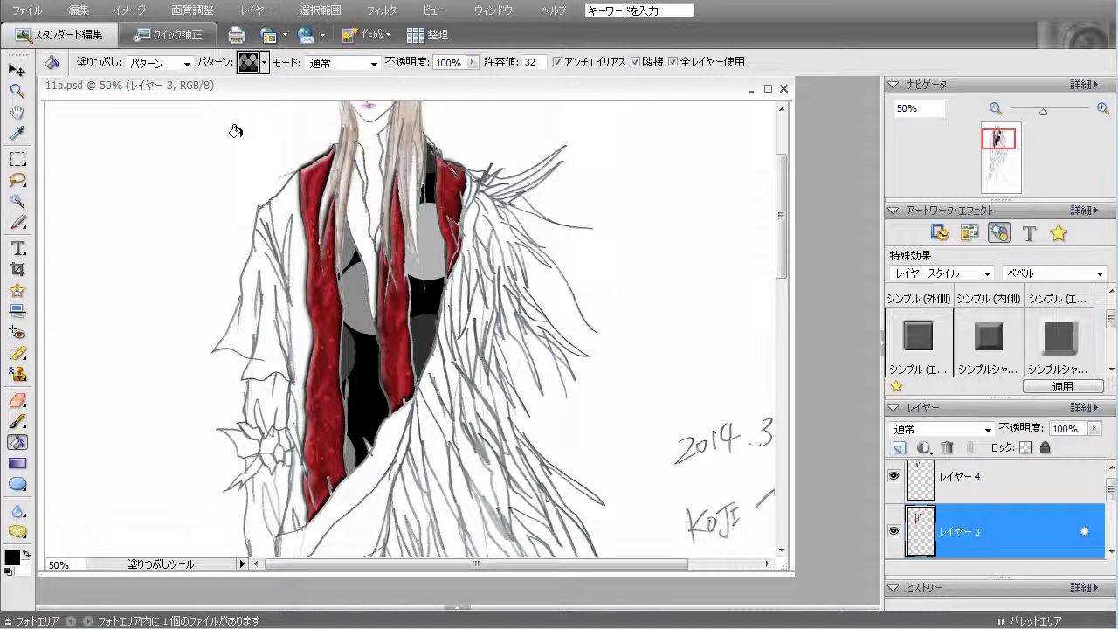
click(79, 10)
click(87, 32)
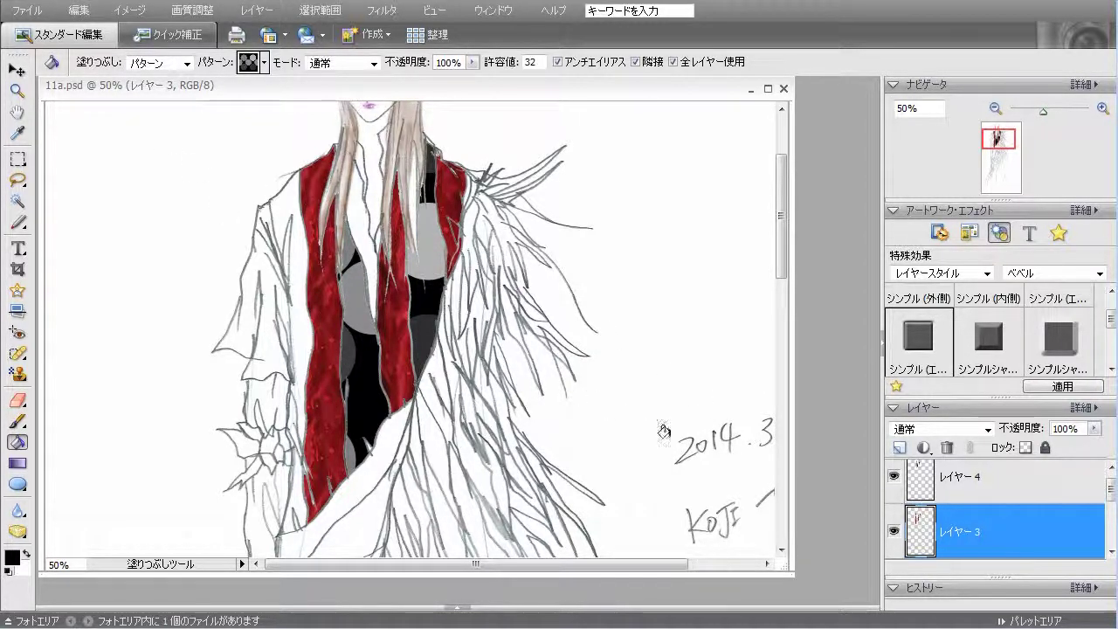
Fill the coat's outer strip at the viewer's left with the gray-circle pattern on レイヤー 4
click(965, 483)
click(297, 327)
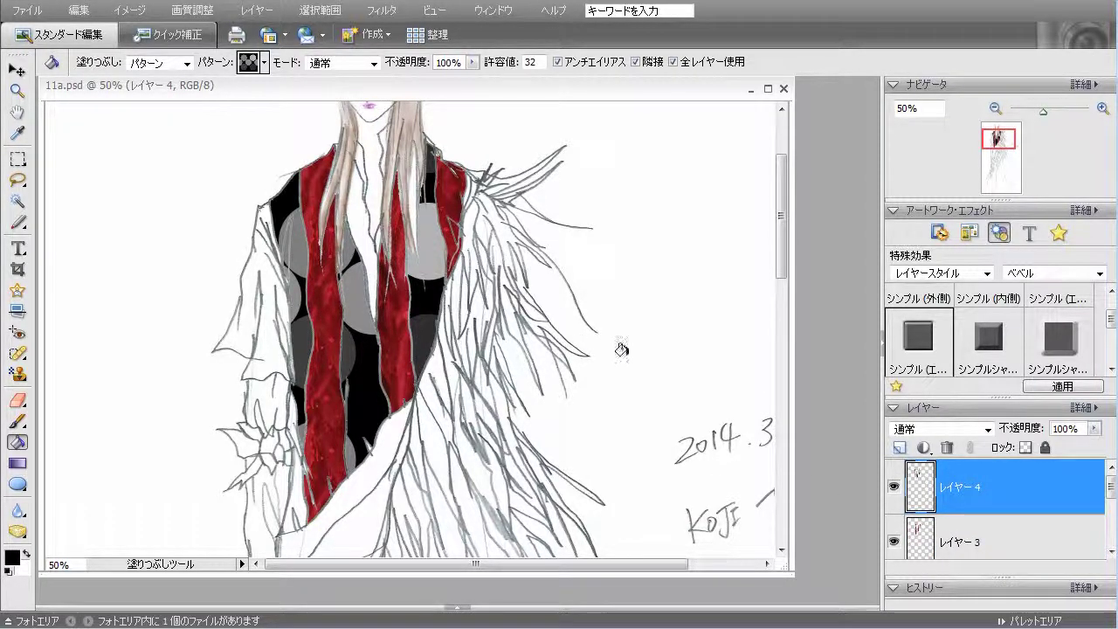
Fill the lower end of the coat's outer strip at the viewer's left with the gray-circle pattern, undoing the last fill
scroll(792, 295, down, 3)
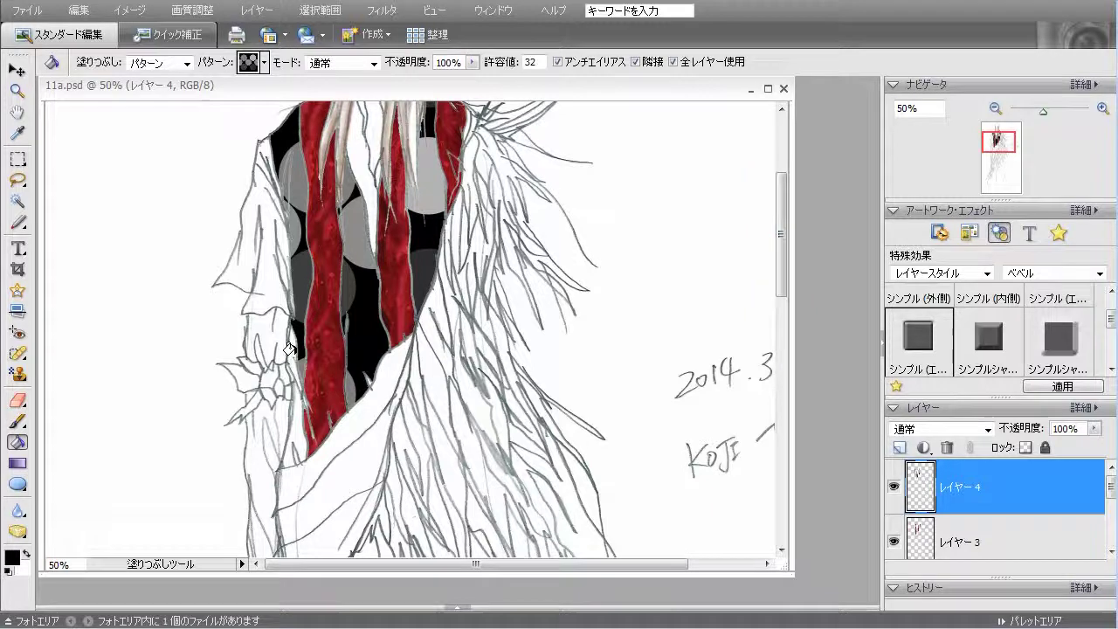
click(286, 365)
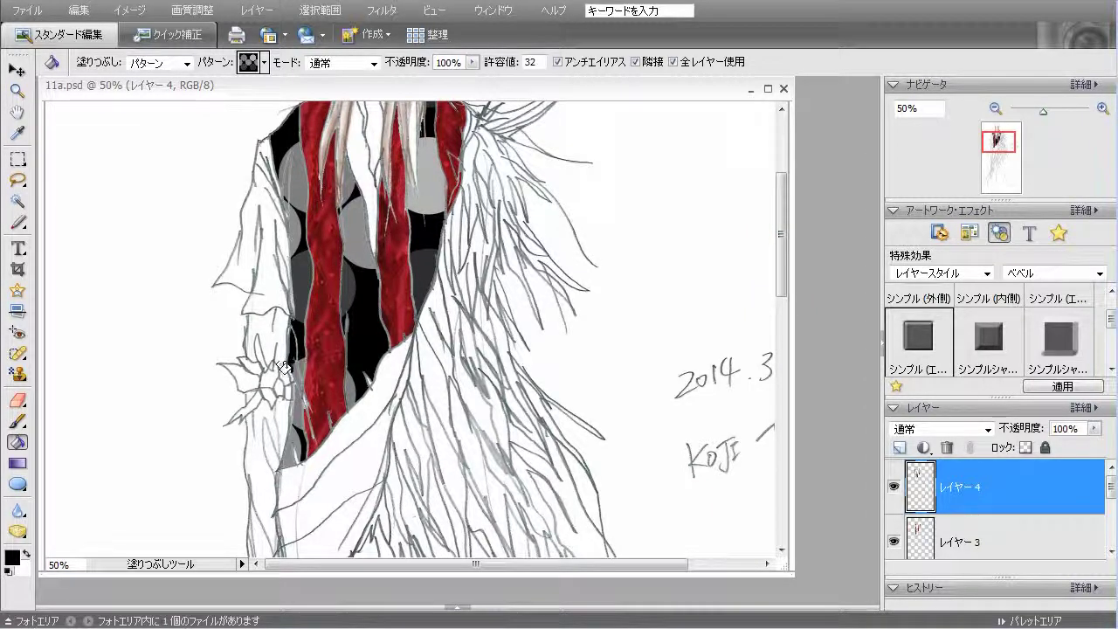
click(293, 446)
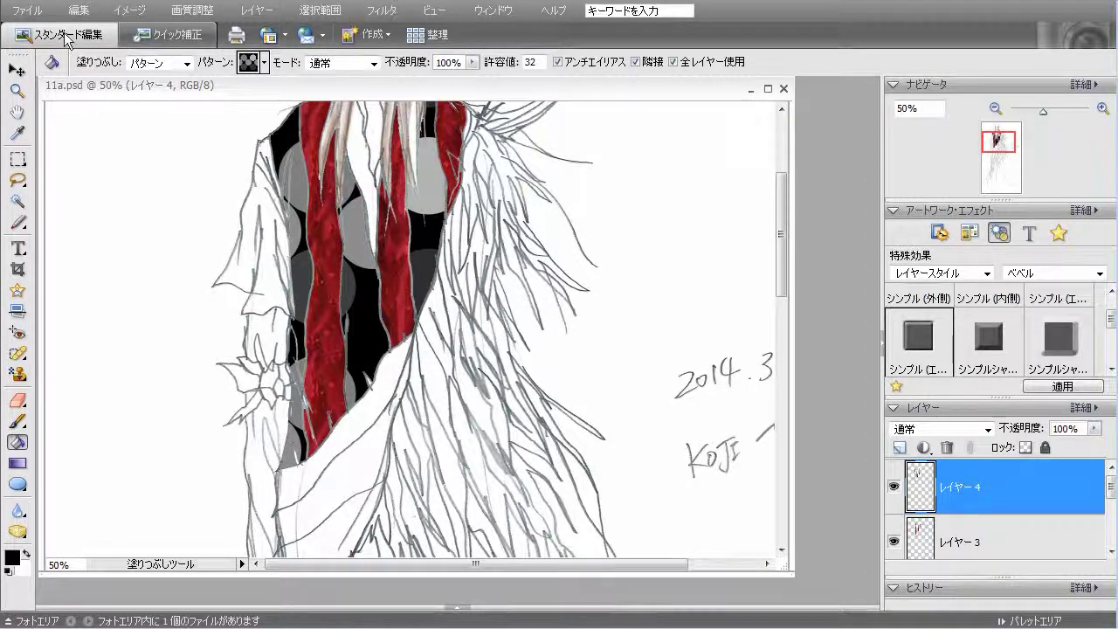
click(290, 455)
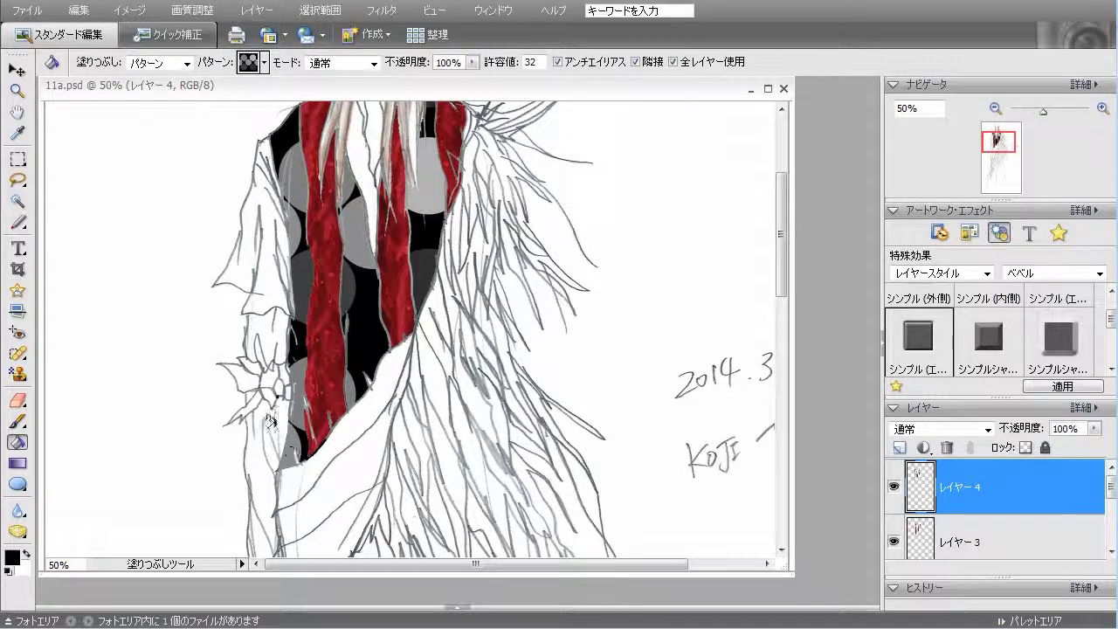
click(77, 10)
click(131, 31)
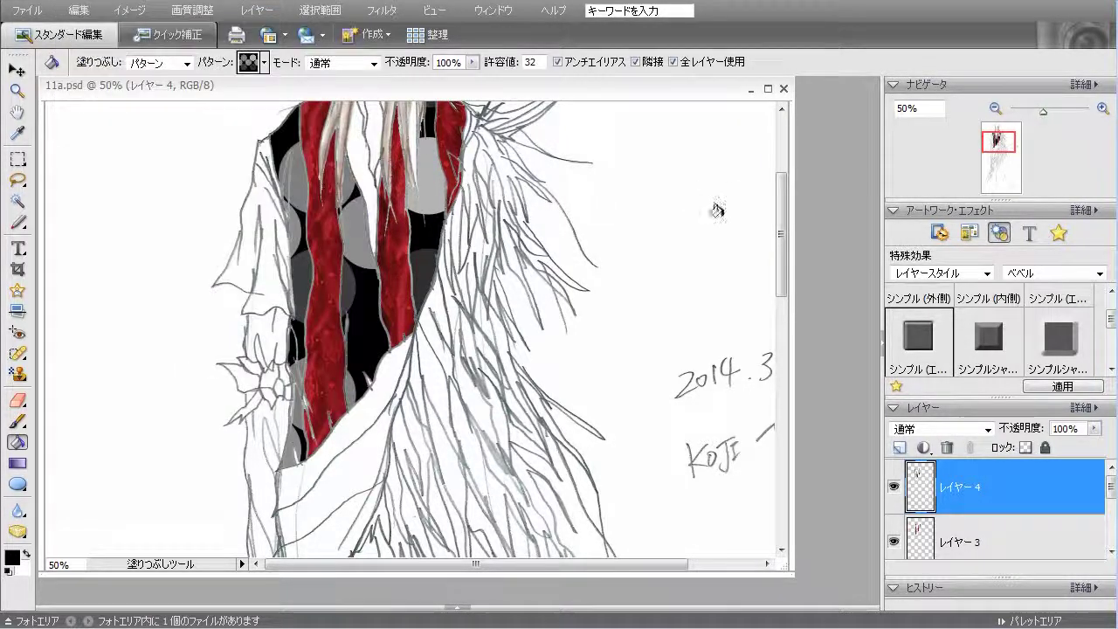
click(1103, 108)
click(1102, 108)
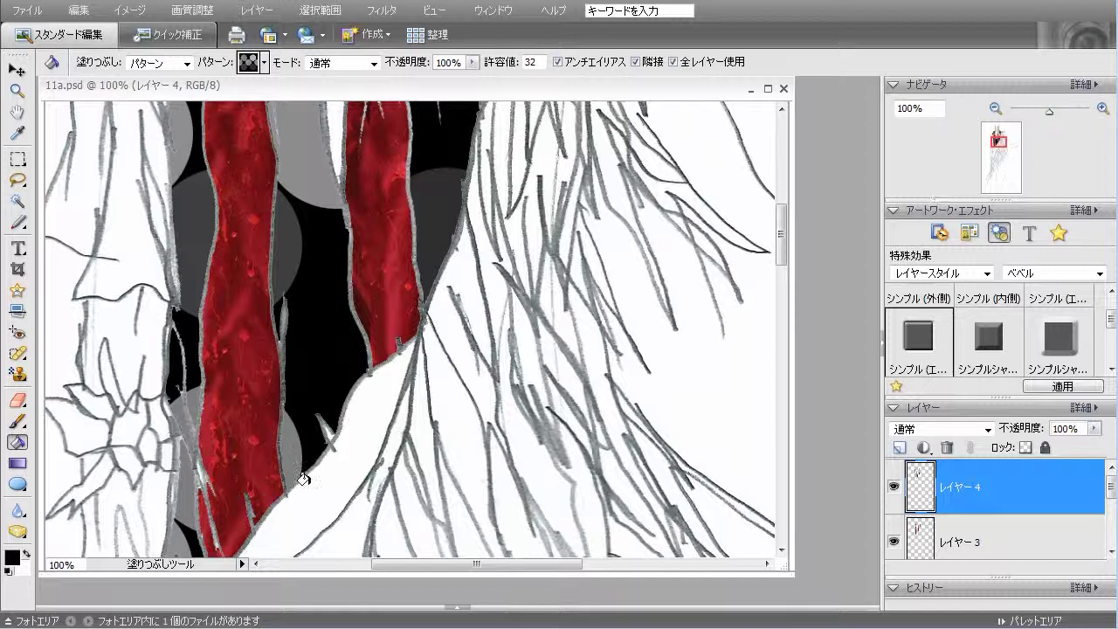
drag(784, 240, 784, 264)
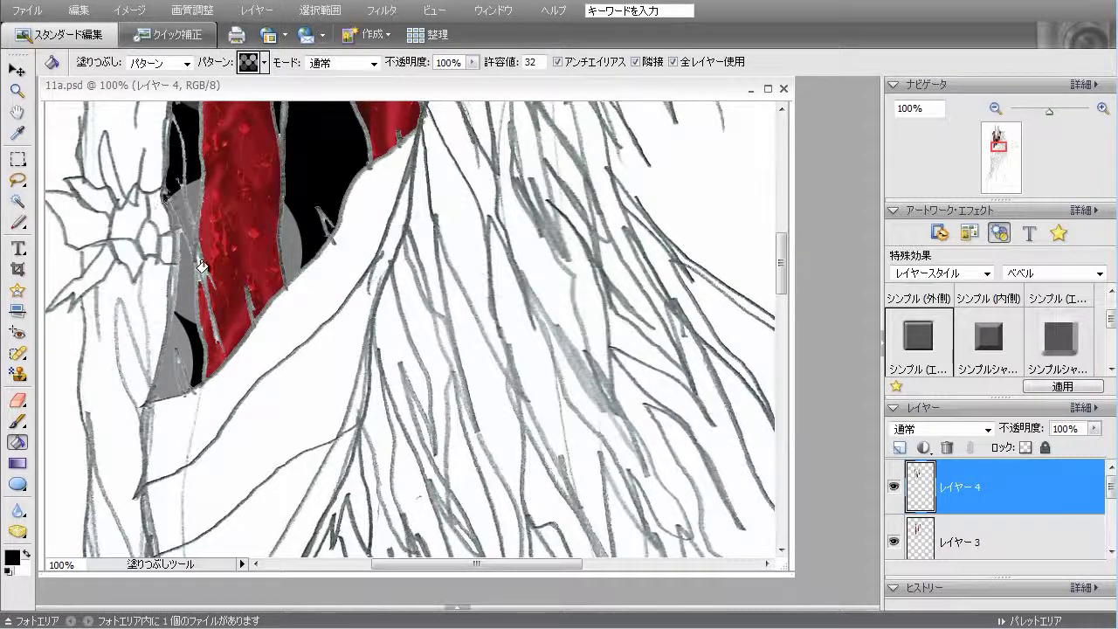
Fill the small gaps at the shoulder and collar on the viewer's right with the gray-circle pattern on レイヤー 4
drag(782, 287, 774, 213)
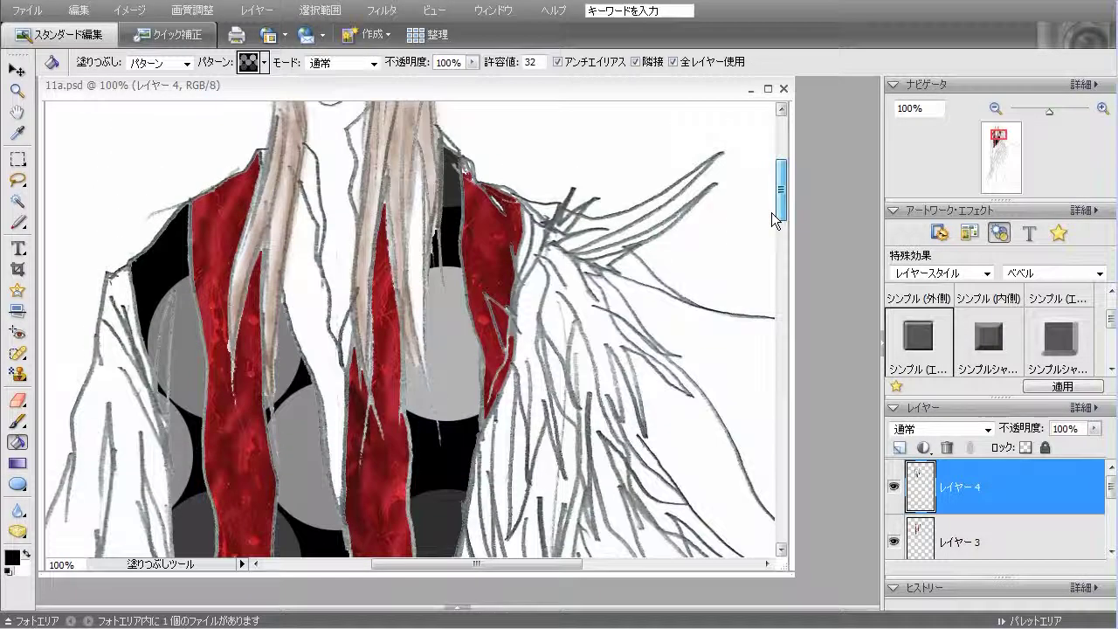
click(529, 238)
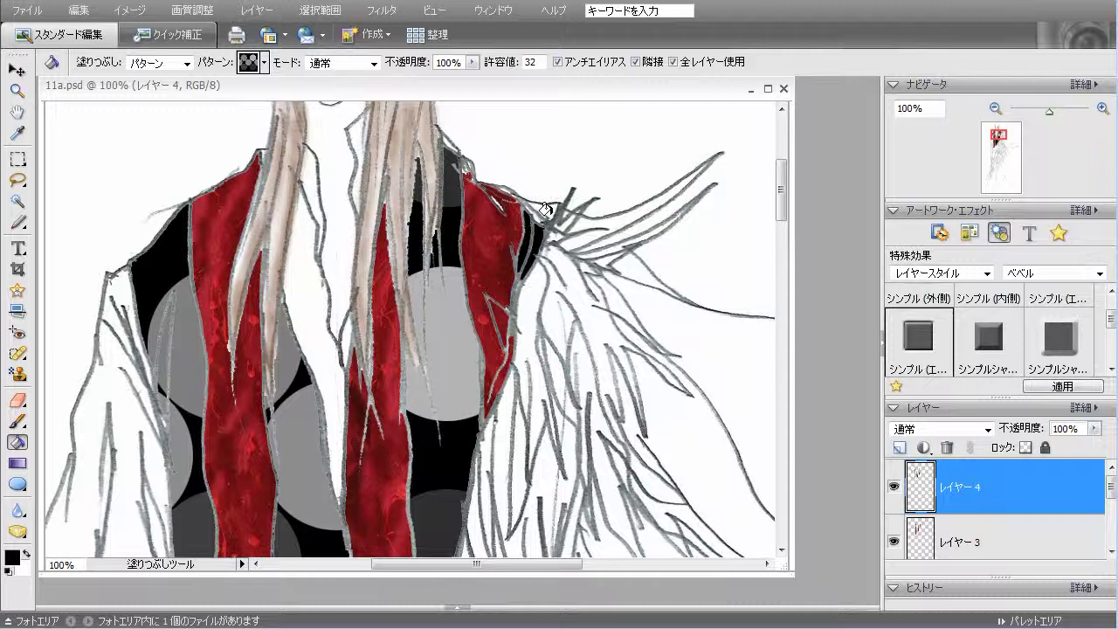
click(532, 209)
click(529, 204)
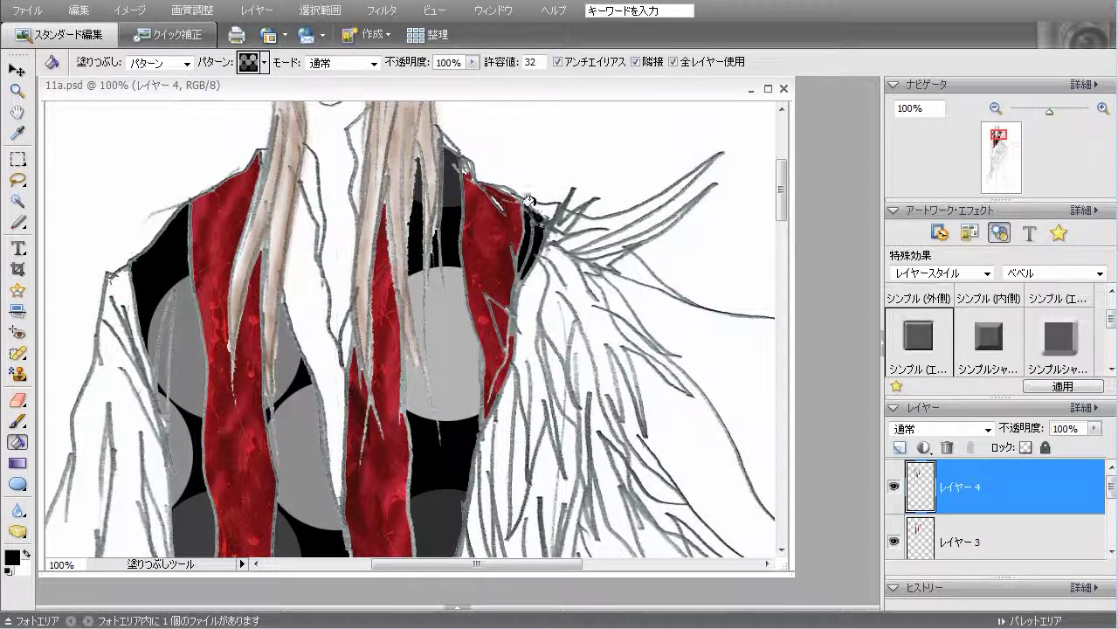
click(444, 144)
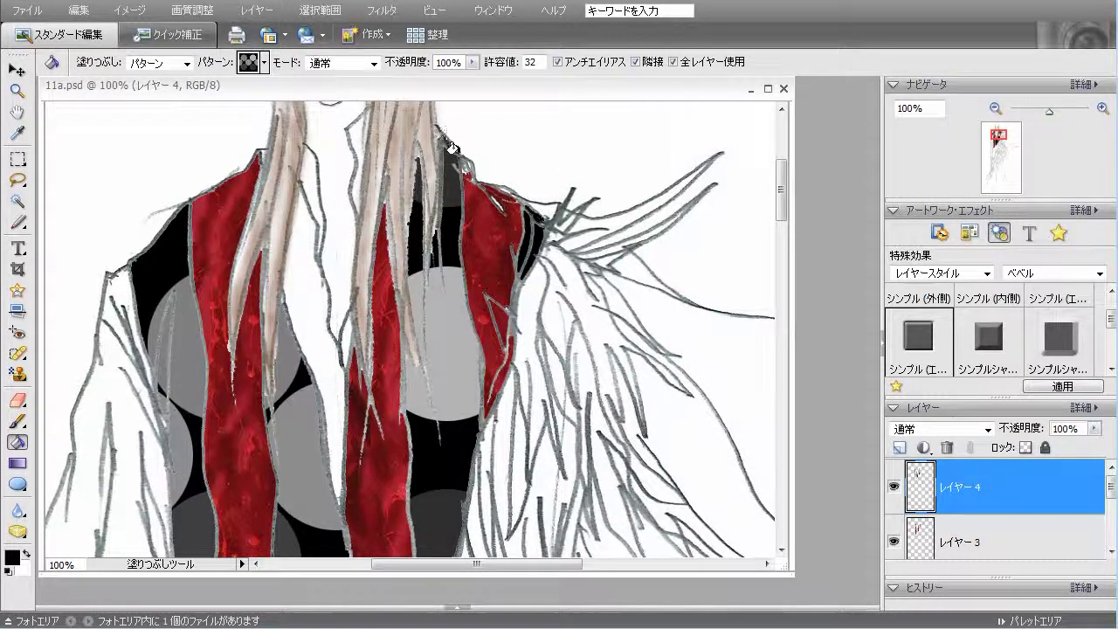
click(996, 108)
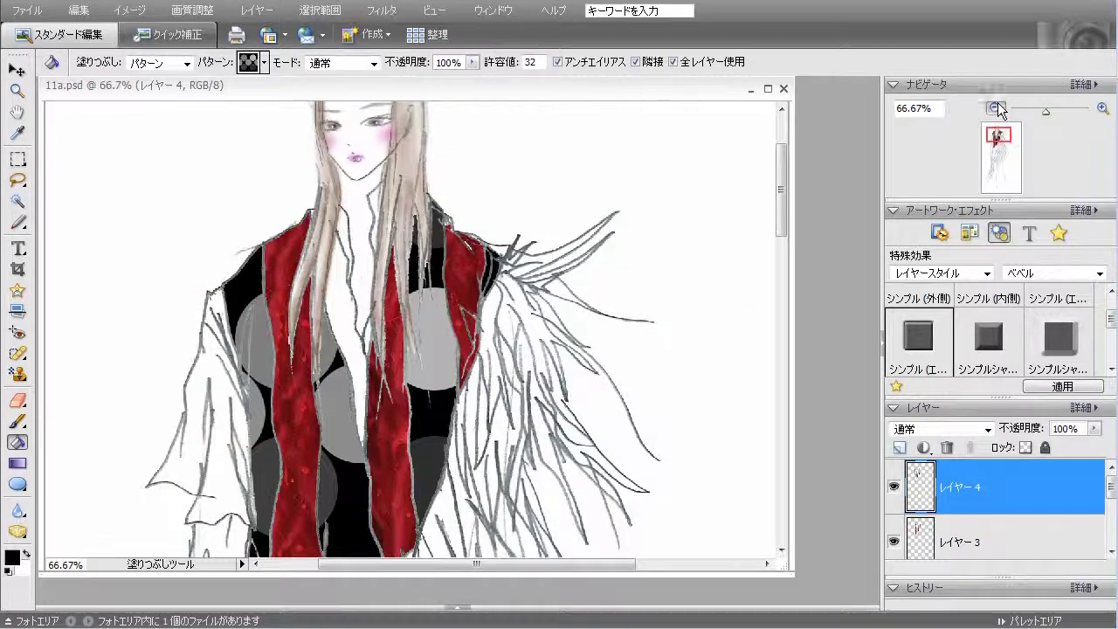
click(996, 108)
Add a new layer above レイヤー 4 and hide レイヤー 4
mouse_move(790, 241)
mouse_down()
mouse_move(789, 267)
mouse_move(789, 251)
mouse_up()
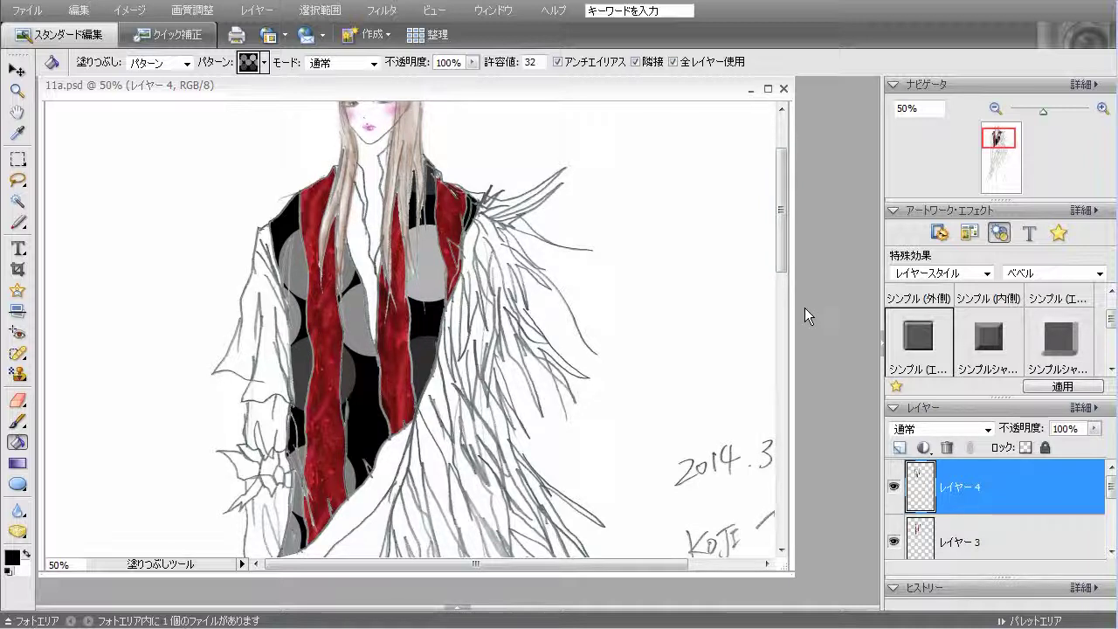
click(900, 448)
click(895, 531)
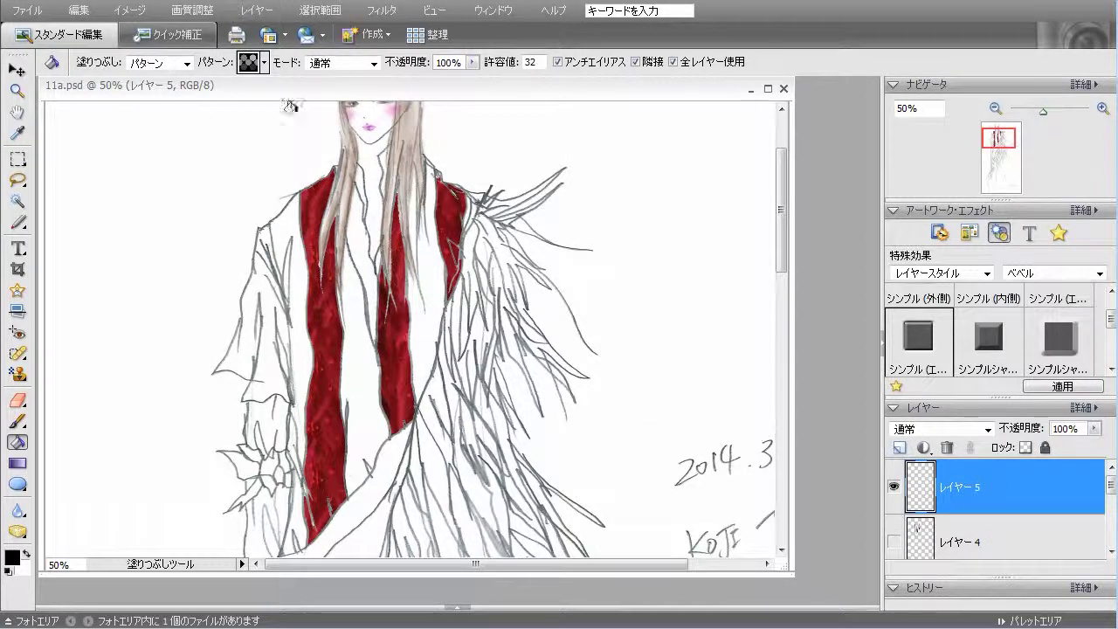
Try the black pattern with a cross of white dots in the coat's center panel, and undo it
click(264, 62)
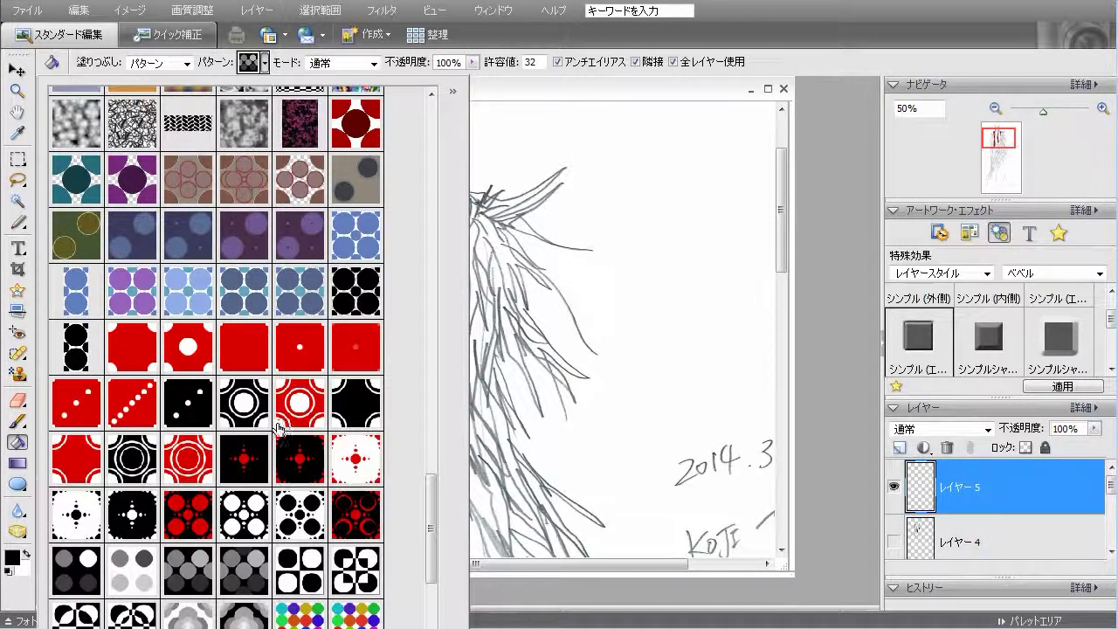
click(131, 515)
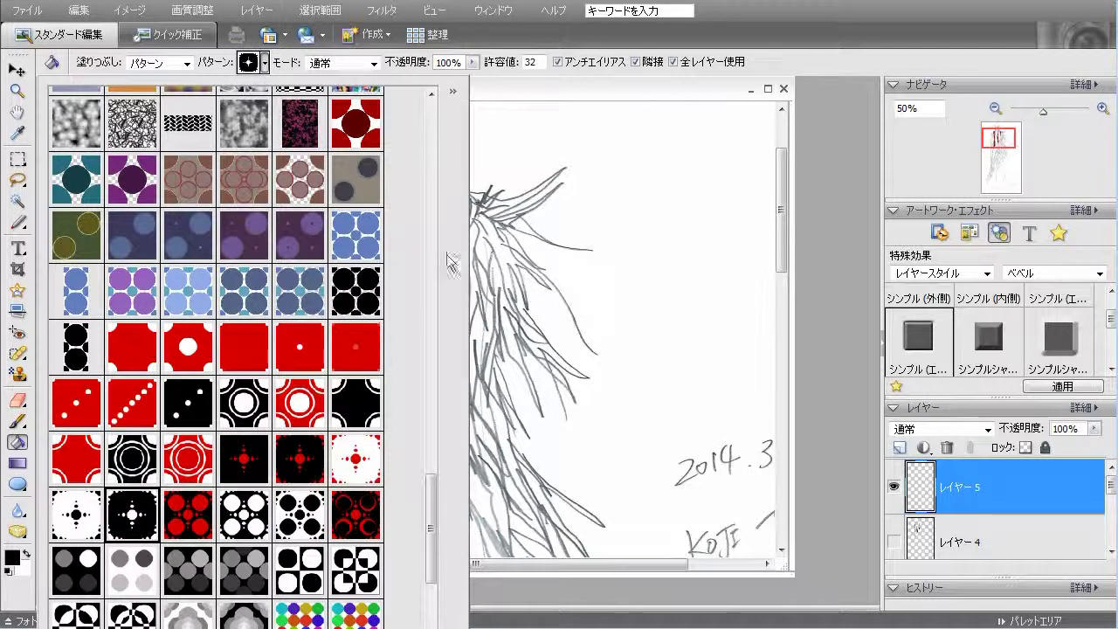
click(523, 98)
click(361, 371)
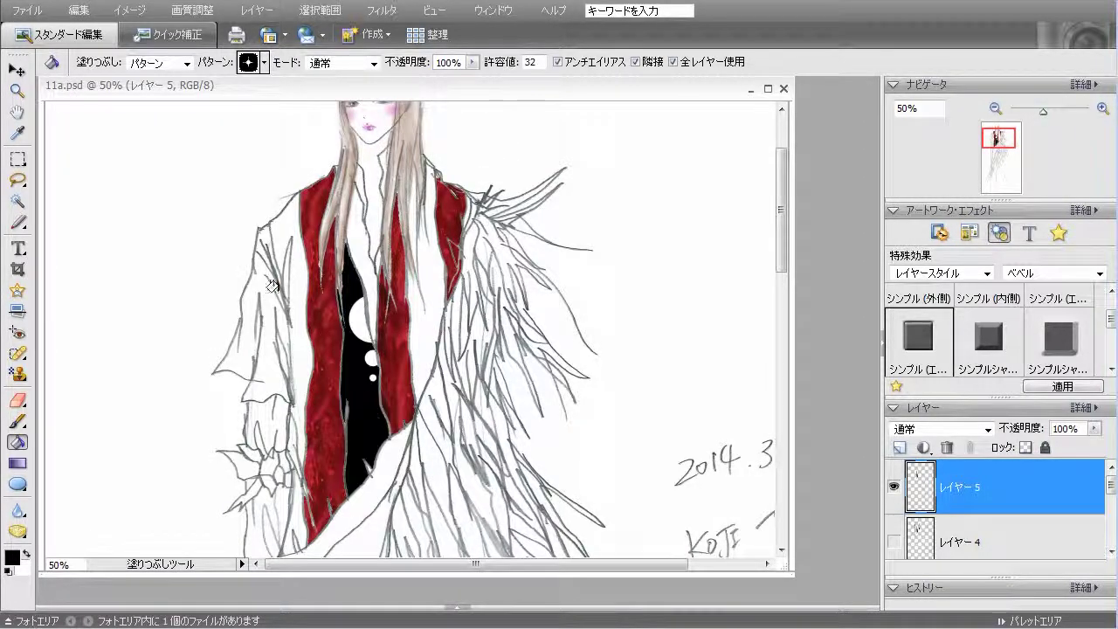
key(ctrl+z)
Fill the coat's center panel and outer strips on レイヤー 5 with the black pattern of four large white circles
click(264, 62)
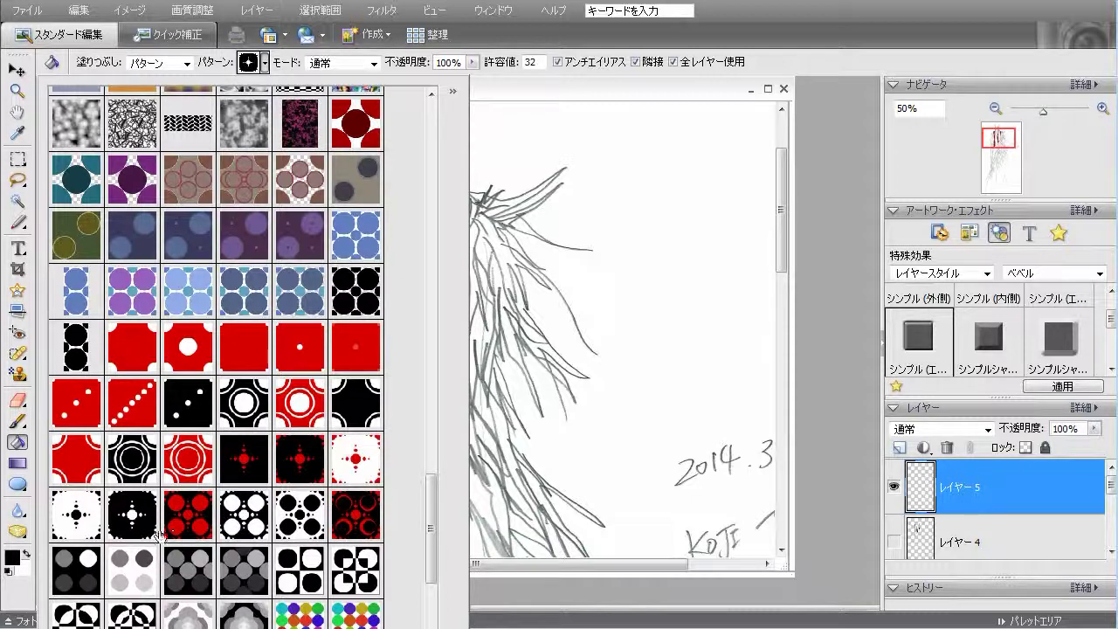
click(245, 515)
click(493, 84)
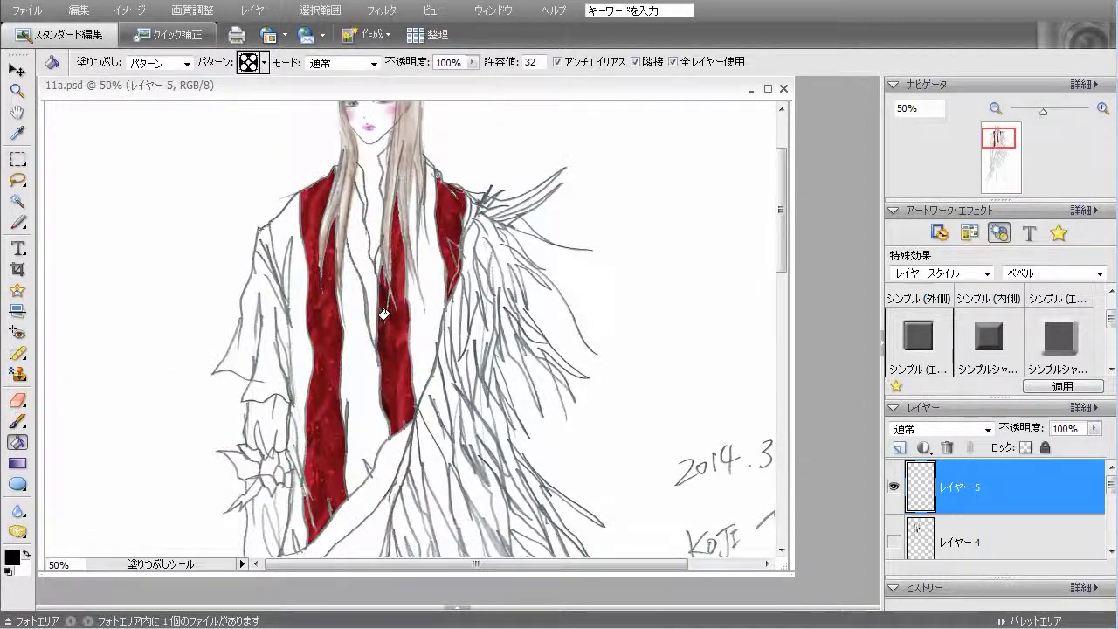
click(365, 358)
click(424, 305)
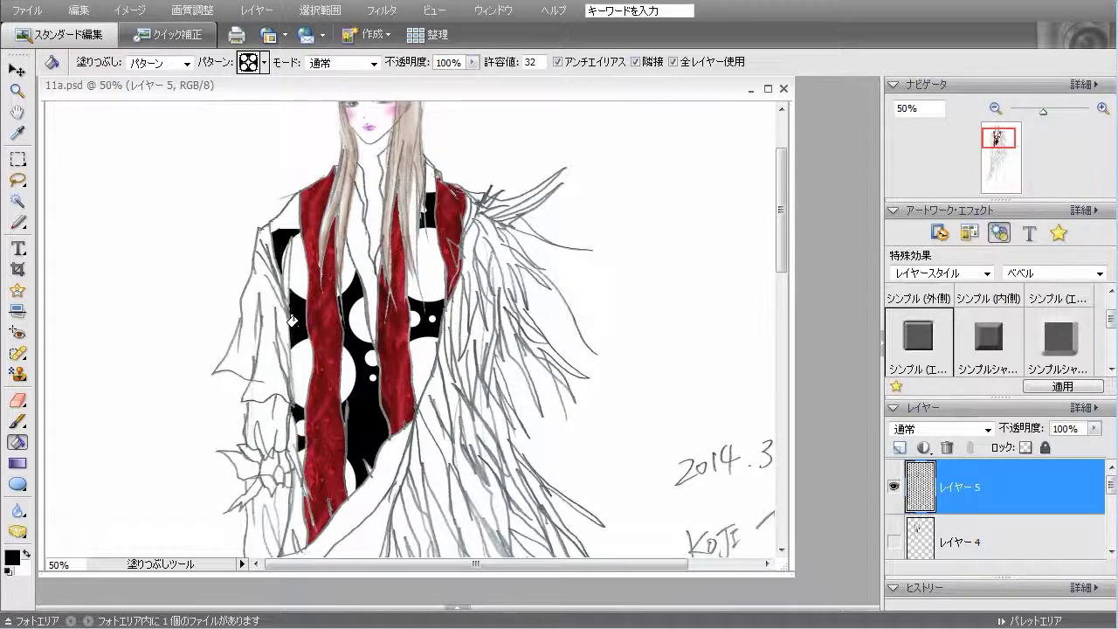
Extend the white-circle pattern to the lower end of the viewer's left strip and the shoulder edge at the viewer's right
mouse_move(783, 247)
mouse_down()
mouse_move(785, 282)
mouse_move(785, 238)
mouse_move(790, 285)
mouse_up()
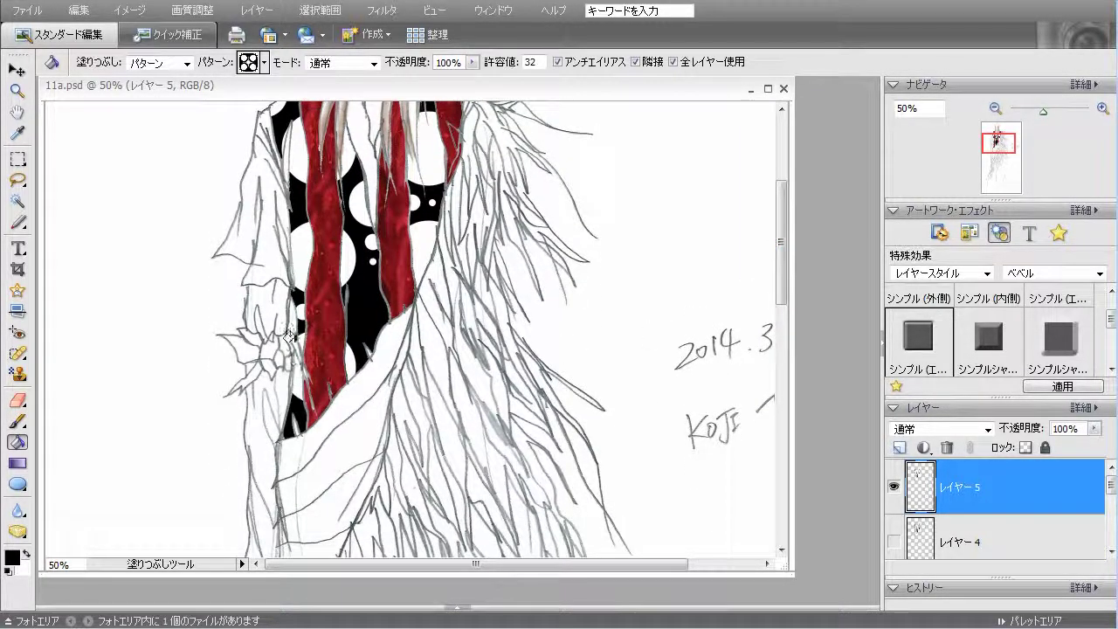
drag(783, 272, 779, 229)
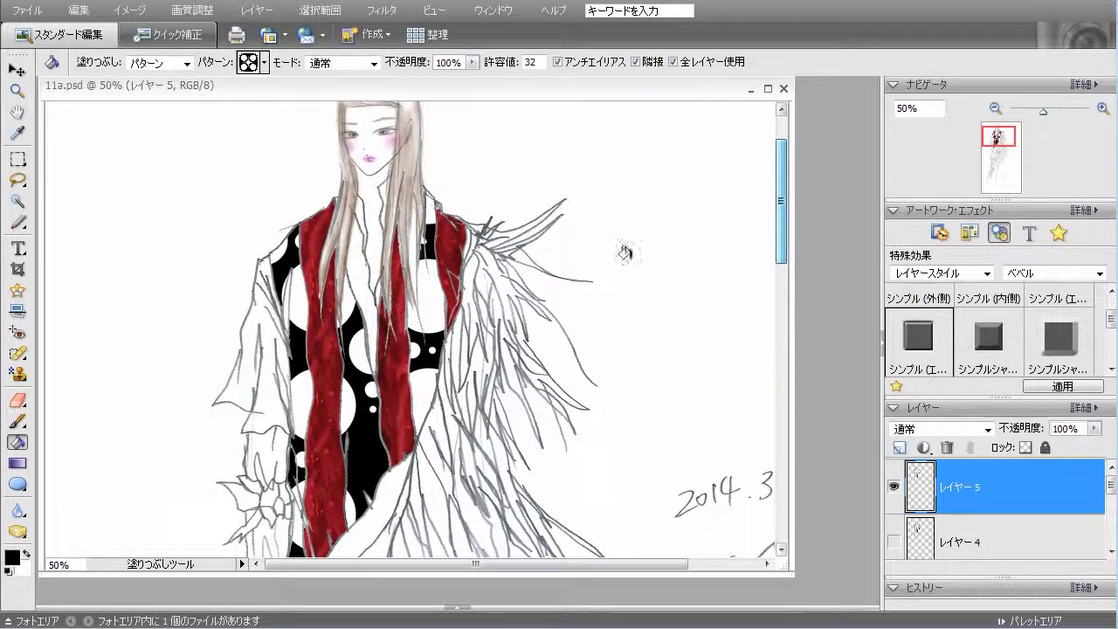
click(467, 250)
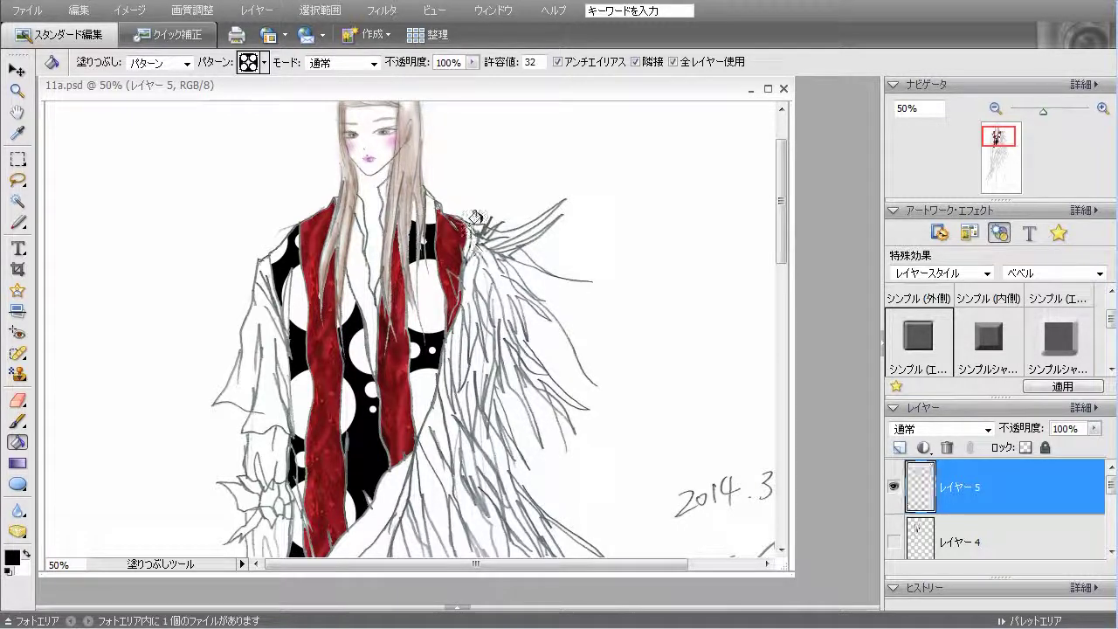
Touch up the remaining small gaps in the coat's lower tip, shoulder and collar with the white-circle pattern
drag(788, 256, 790, 284)
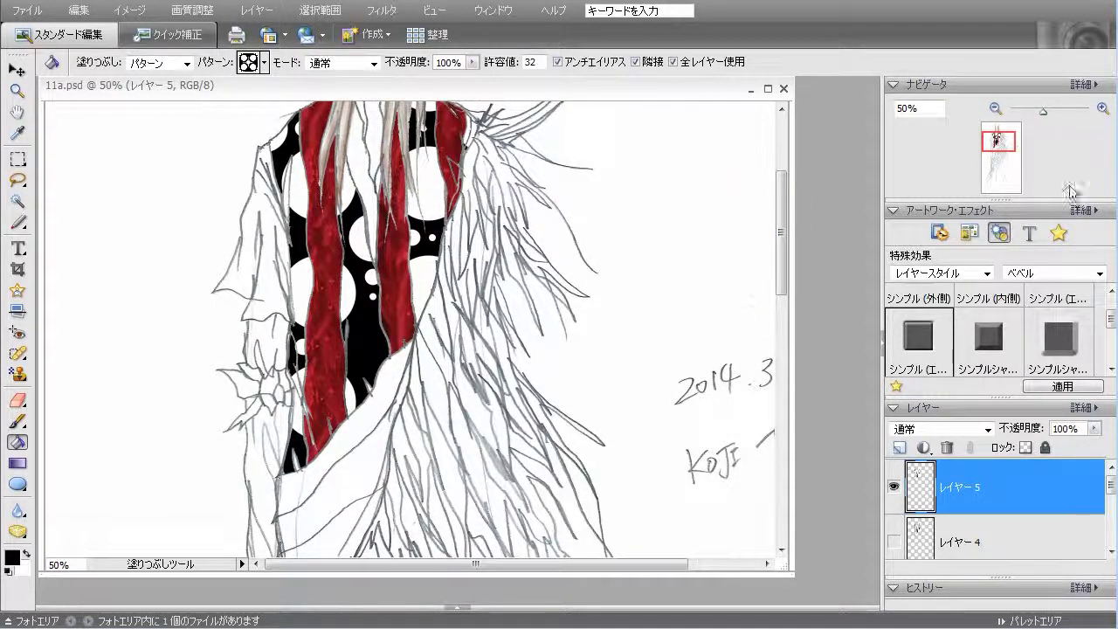
click(1099, 111)
click(1100, 111)
drag(783, 255, 783, 276)
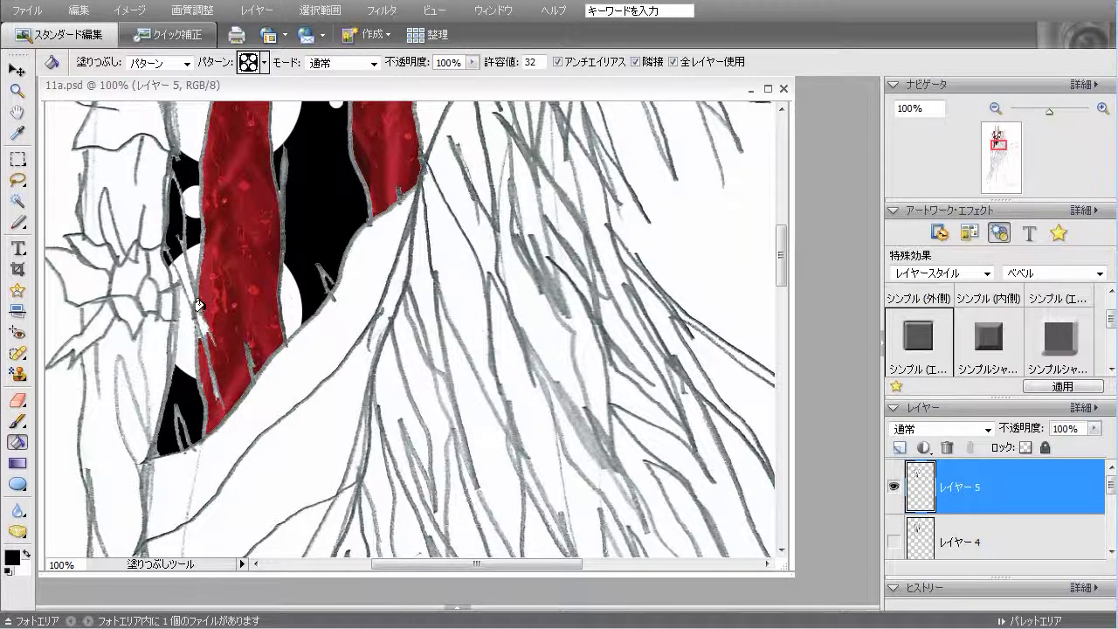
drag(780, 261, 779, 206)
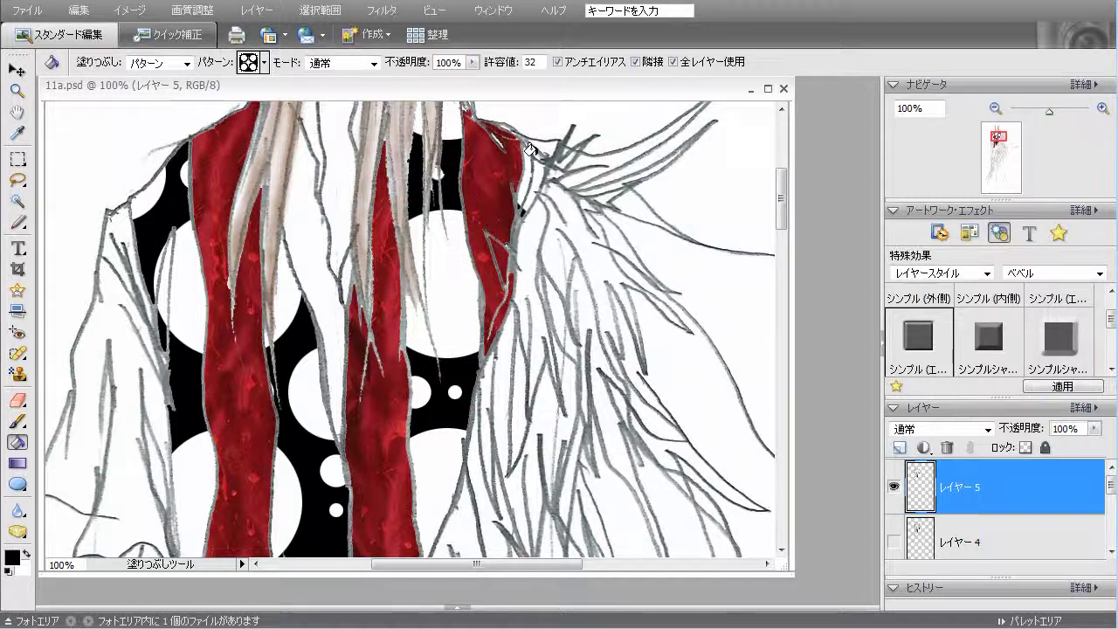
drag(782, 209, 780, 188)
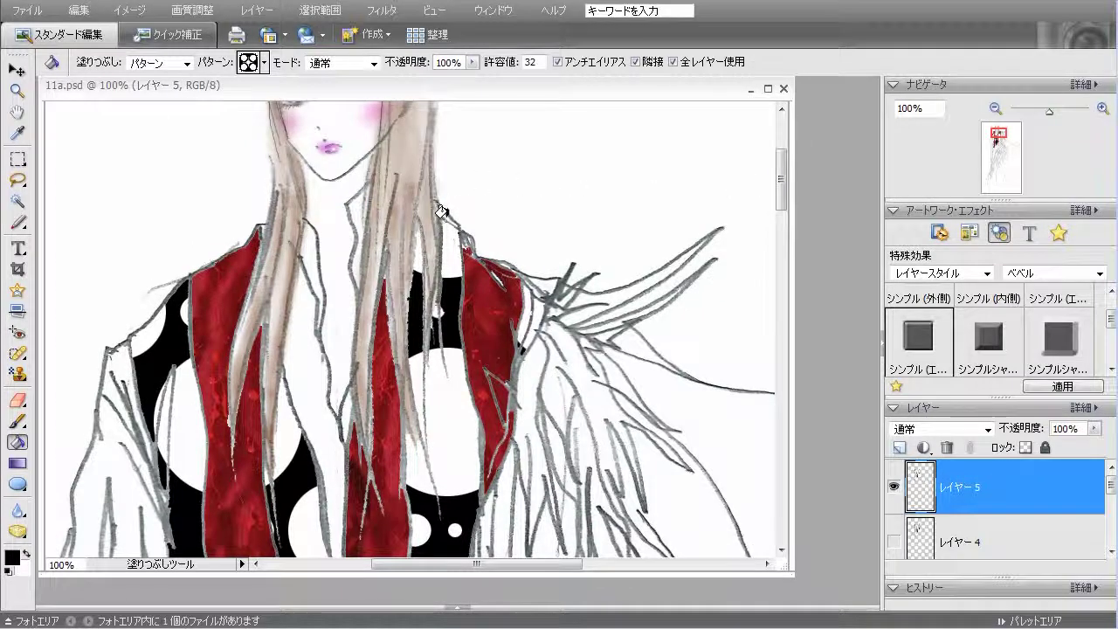
click(994, 108)
click(995, 109)
Fill alternate diagonal bands of the lower coat, down to the narrow tip, with the white-circle pattern on new layer レイヤー 6
drag(782, 249, 787, 288)
drag(783, 288, 793, 316)
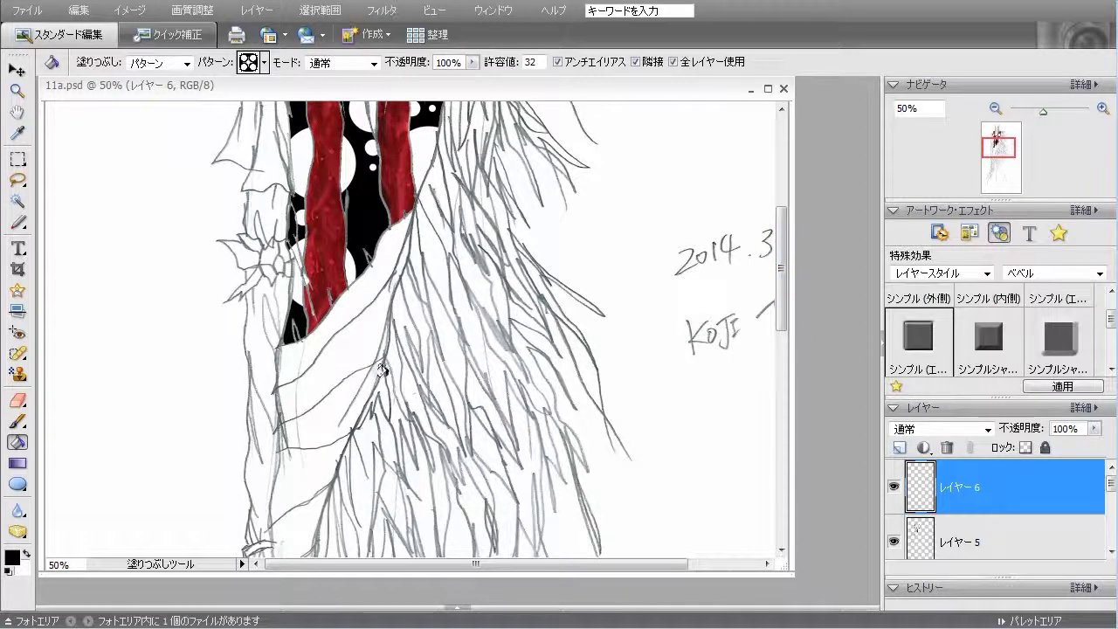
click(349, 350)
click(308, 481)
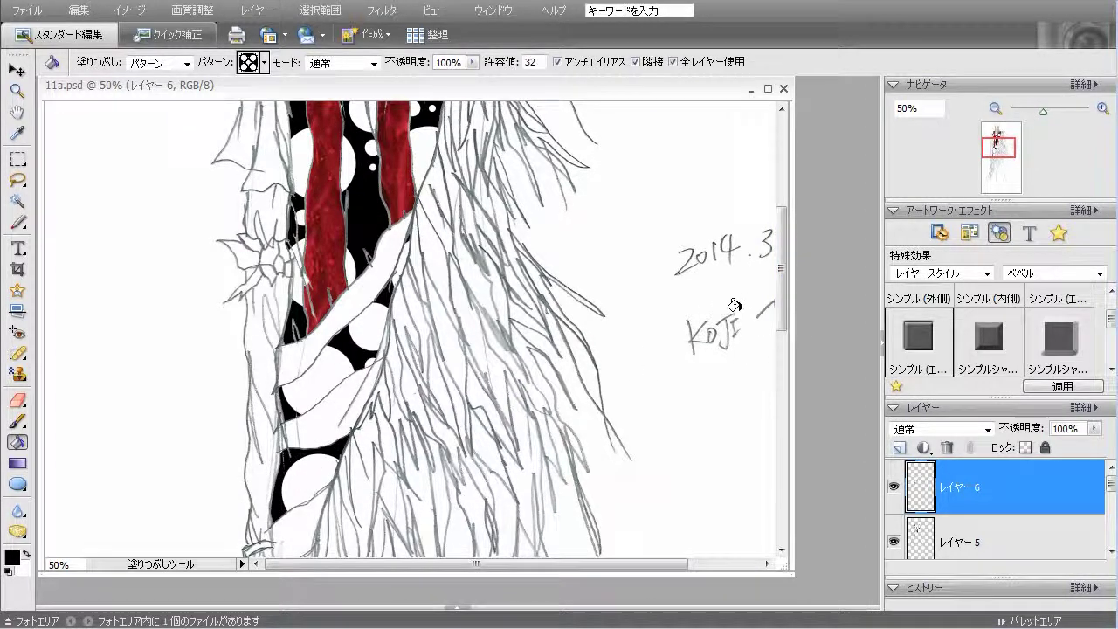
drag(783, 301, 783, 356)
click(274, 399)
click(260, 425)
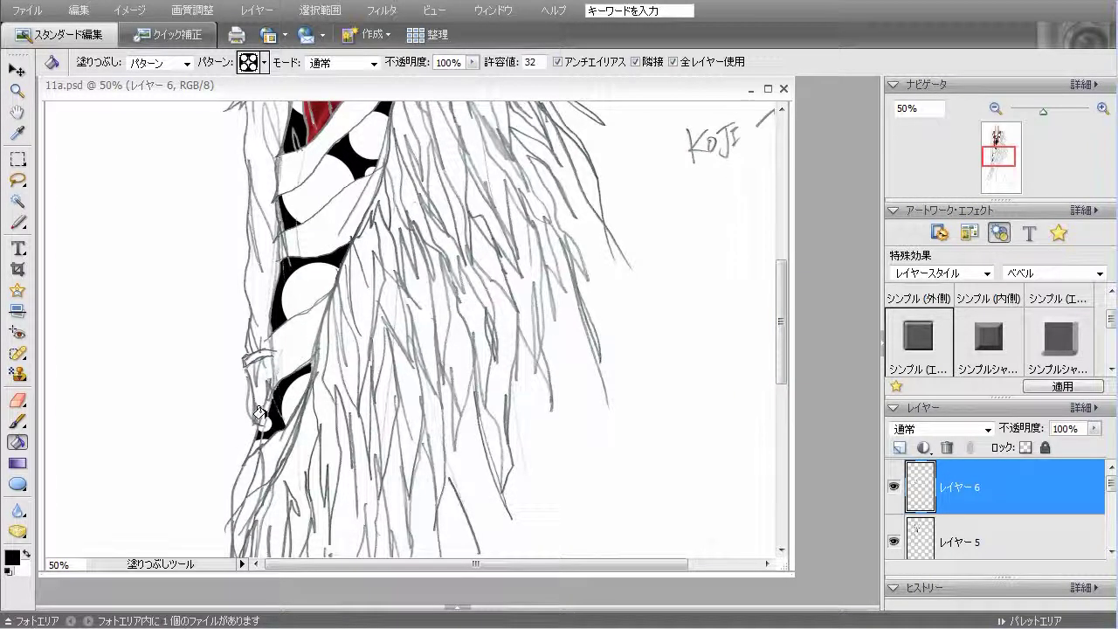
drag(782, 322, 729, 353)
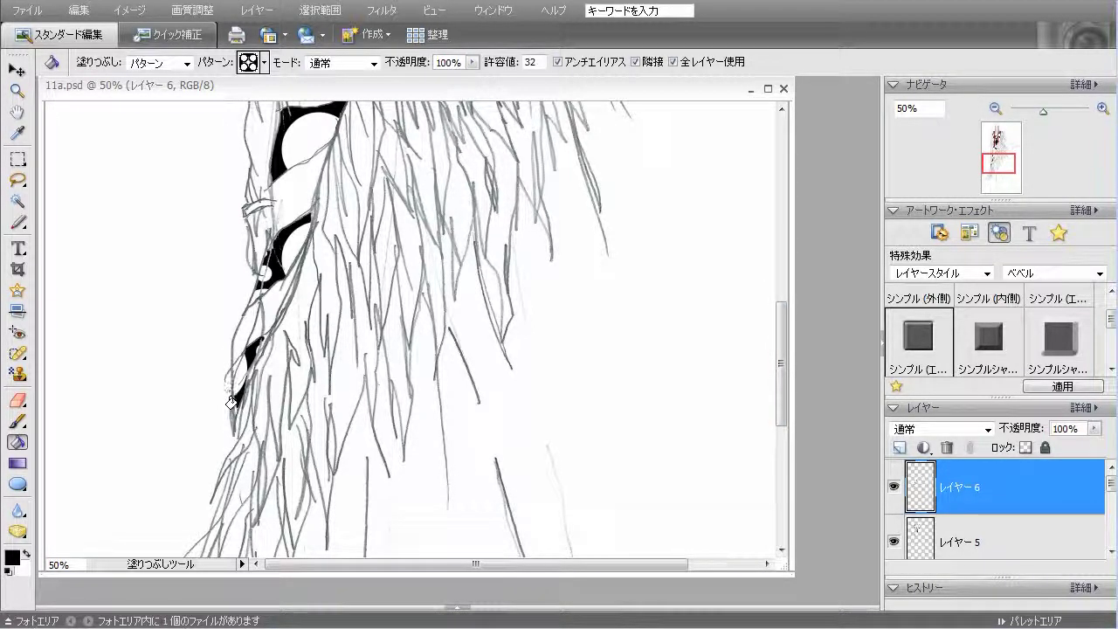
Add a new layer and fill the white diagonal bands of the lower coat with the red velvet pattern
drag(778, 391, 778, 287)
click(898, 447)
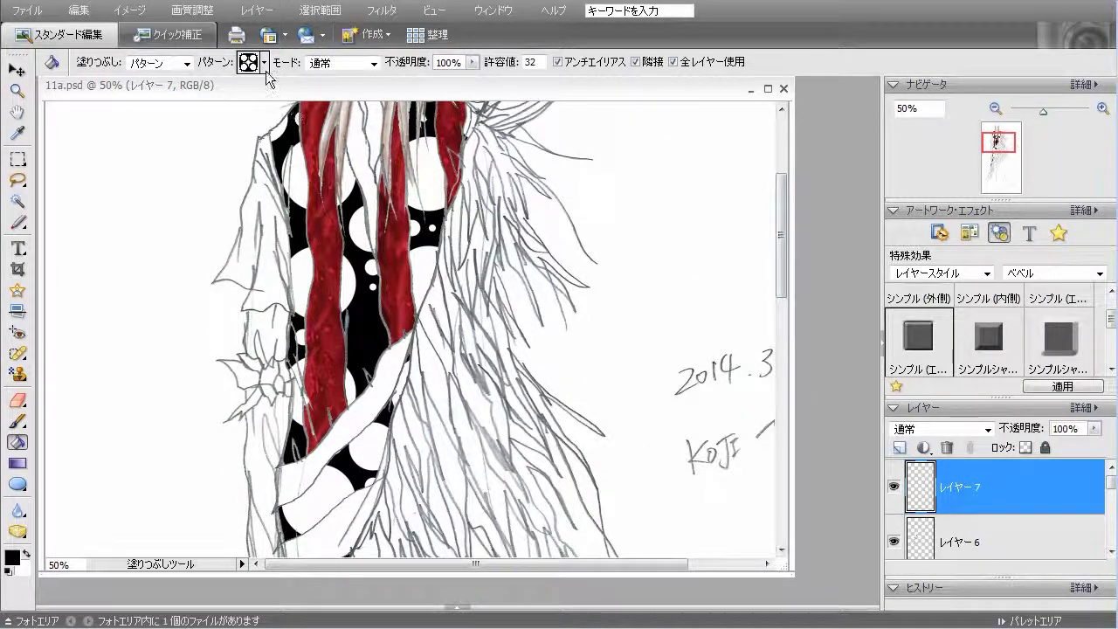
click(264, 63)
drag(426, 485, 419, 407)
click(76, 477)
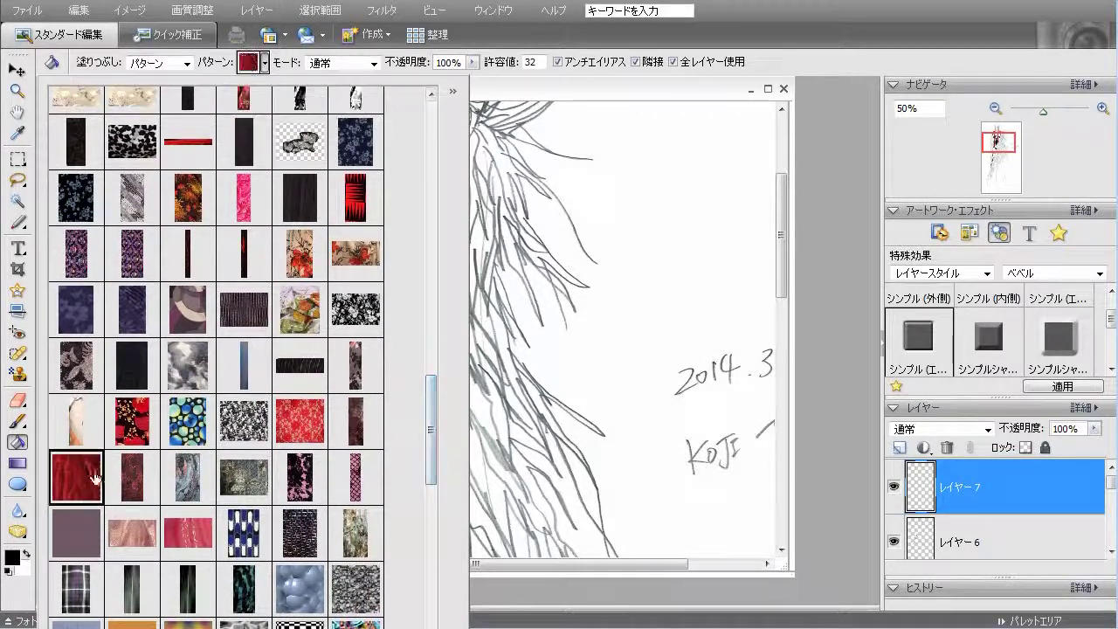
click(566, 110)
drag(778, 264, 778, 290)
click(359, 327)
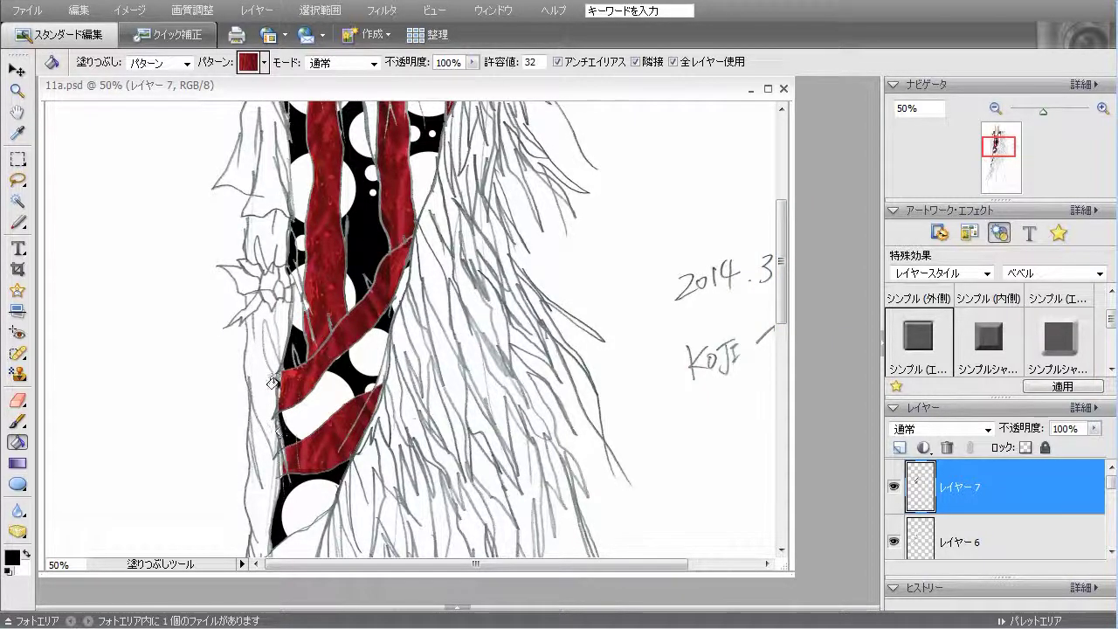
drag(781, 306, 782, 377)
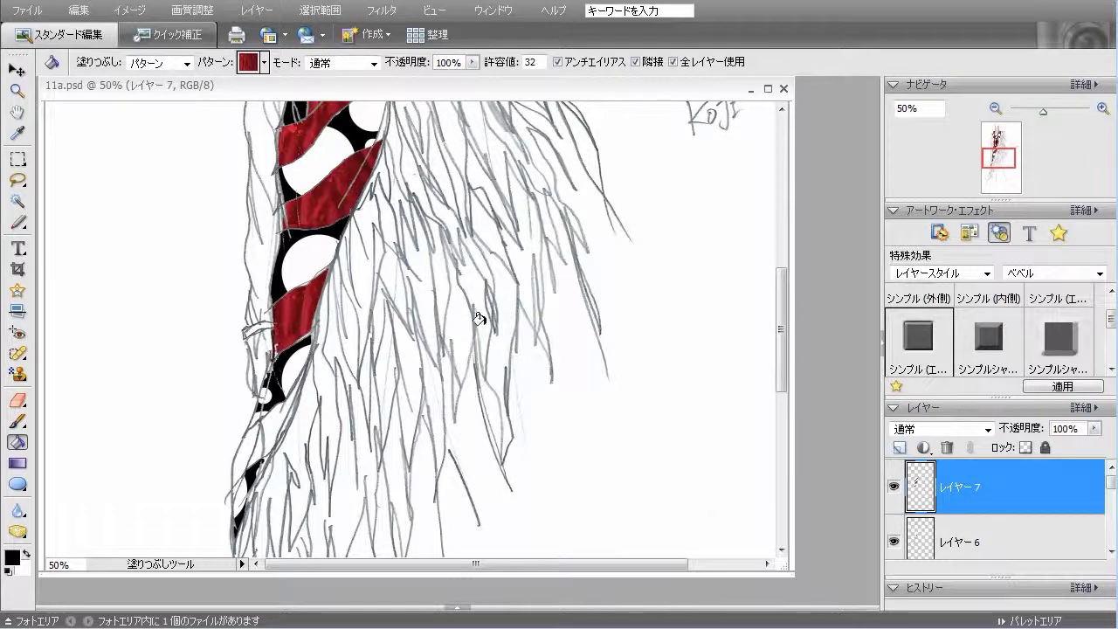
Fill the lowest diagonal band near the coat's narrow tip with the red velvet pattern
drag(781, 361, 781, 407)
click(252, 285)
click(296, 248)
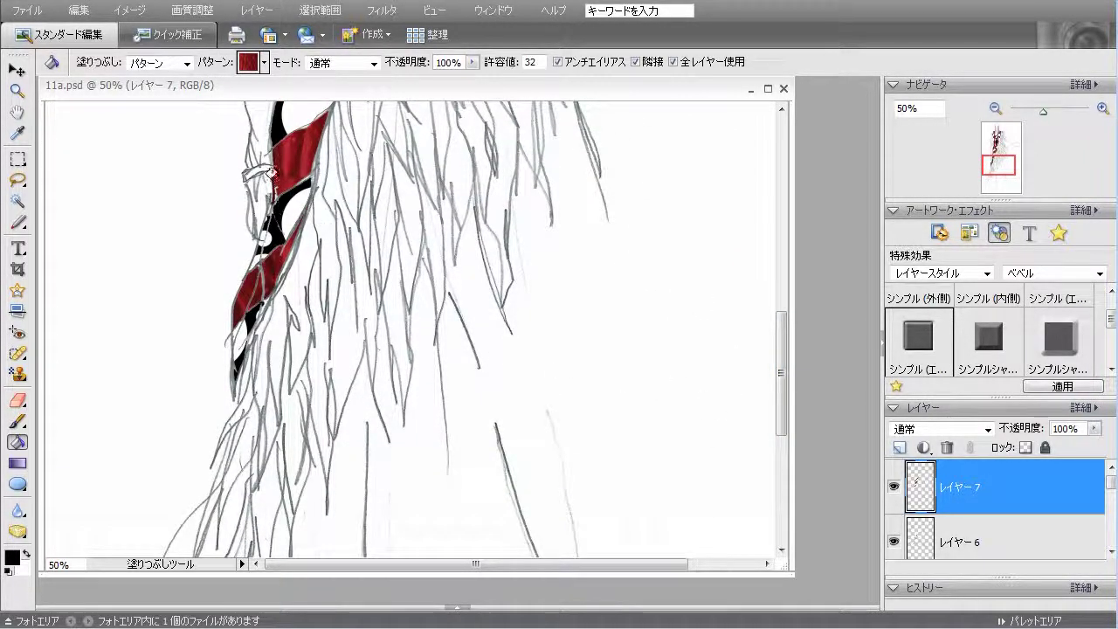
Touch up small gaps along the red coat bands with the red velvet Pattern Stamp at 21 px, from the tip up to the chest
click(17, 374)
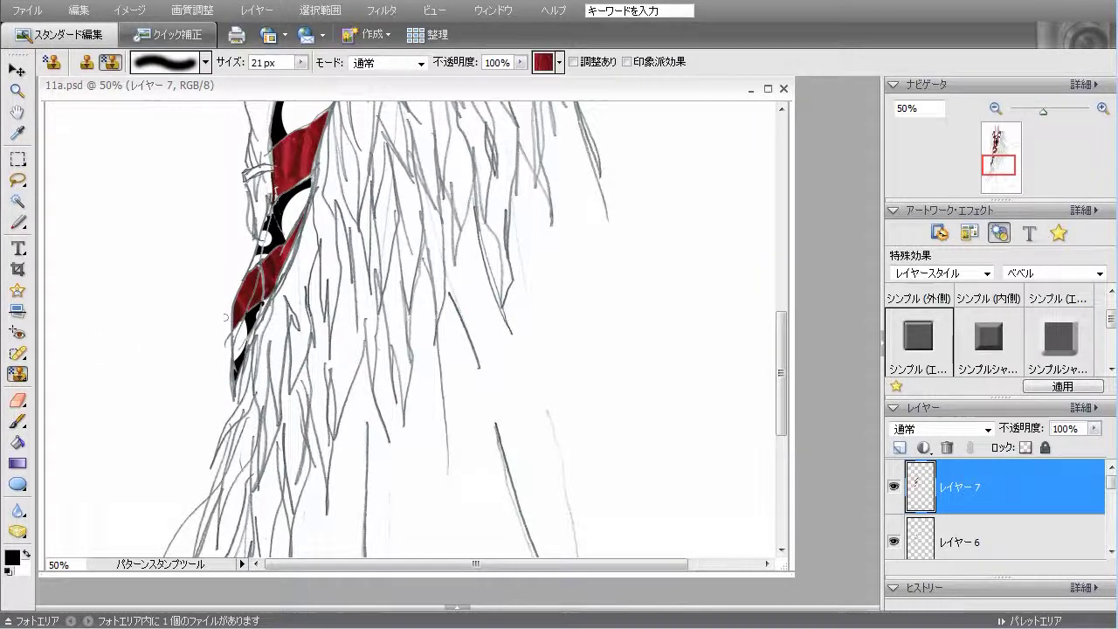
drag(781, 411, 780, 350)
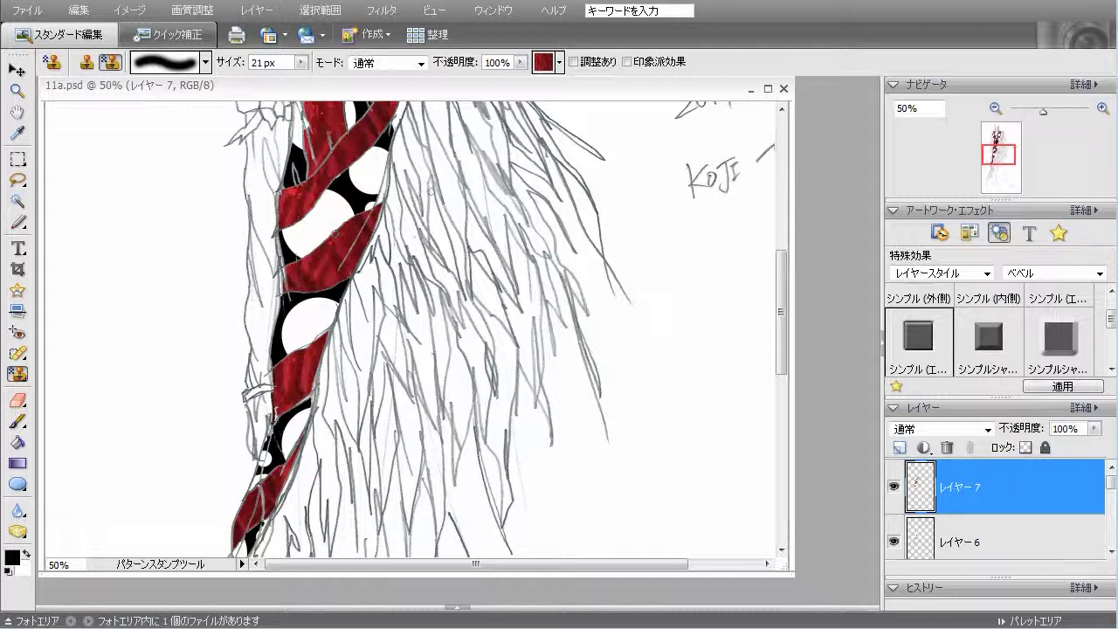
drag(781, 356, 782, 313)
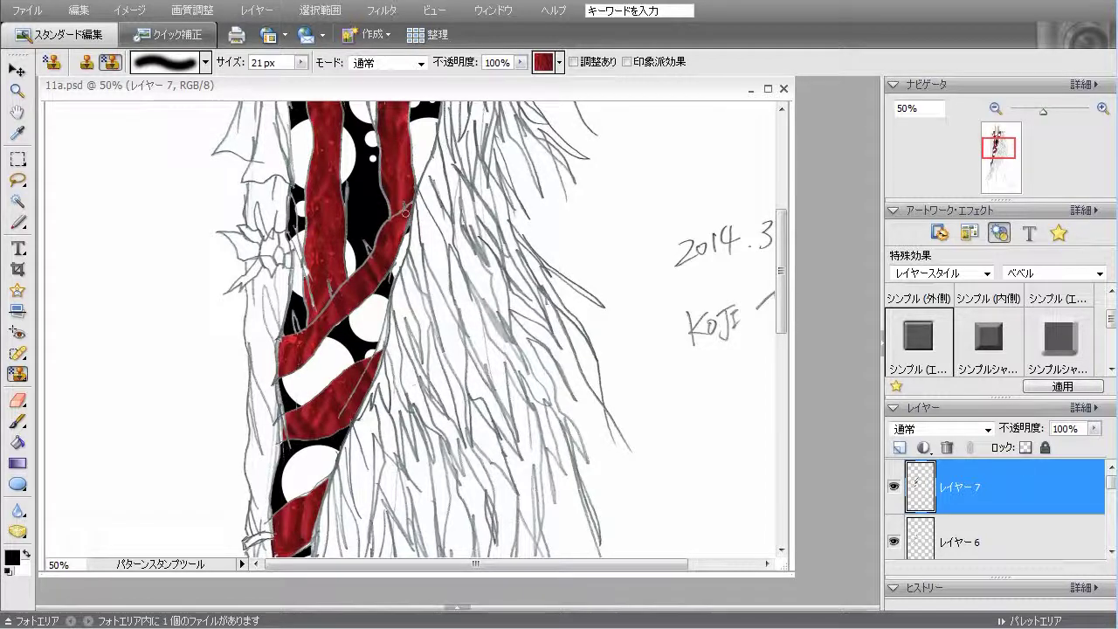
mouse_move(781, 320)
mouse_down()
mouse_move(777, 244)
mouse_move(790, 402)
mouse_move(801, 265)
mouse_up()
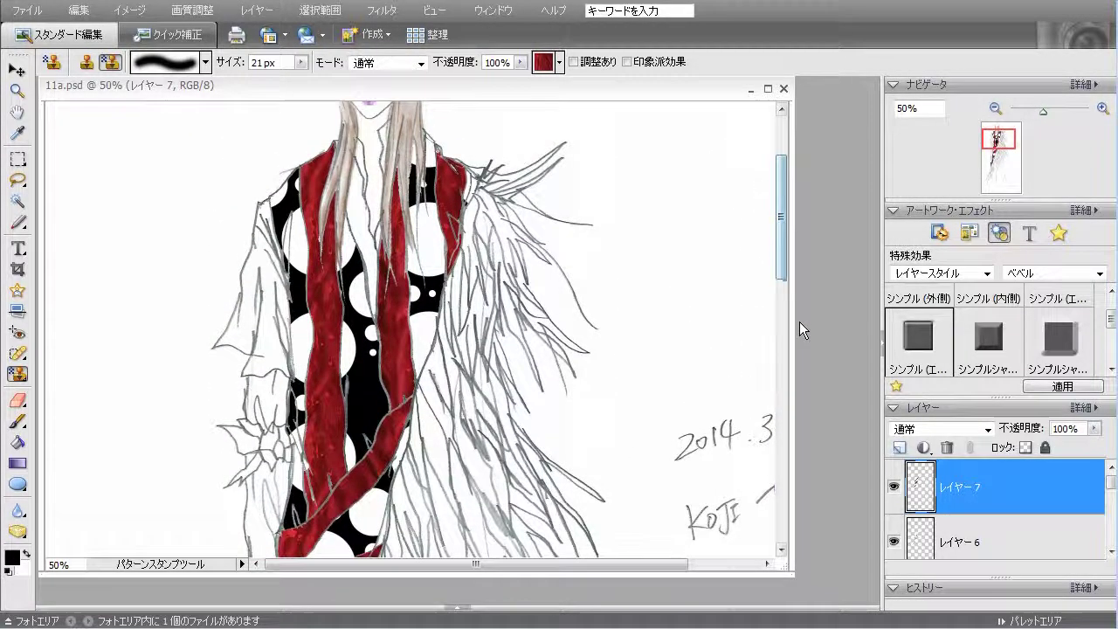
Apply the Metallic (メタリック) bevel layer style to the red diagonal bands on レイヤー 7
click(17, 442)
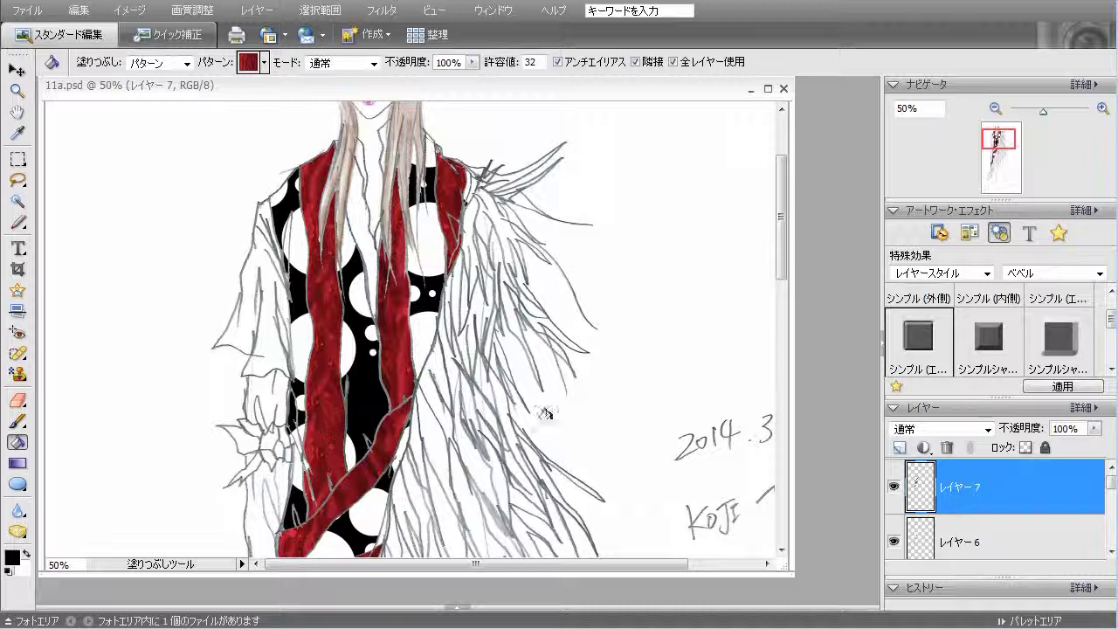
scroll(1027, 327, down, 5)
double_click(920, 339)
mouse_move(782, 266)
mouse_down()
mouse_move(796, 381)
mouse_move(799, 262)
mouse_up()
Apply the Metallic bevel style to レイヤー 3 and fill the upper sleeve on it with the red velvet pattern
click(996, 535)
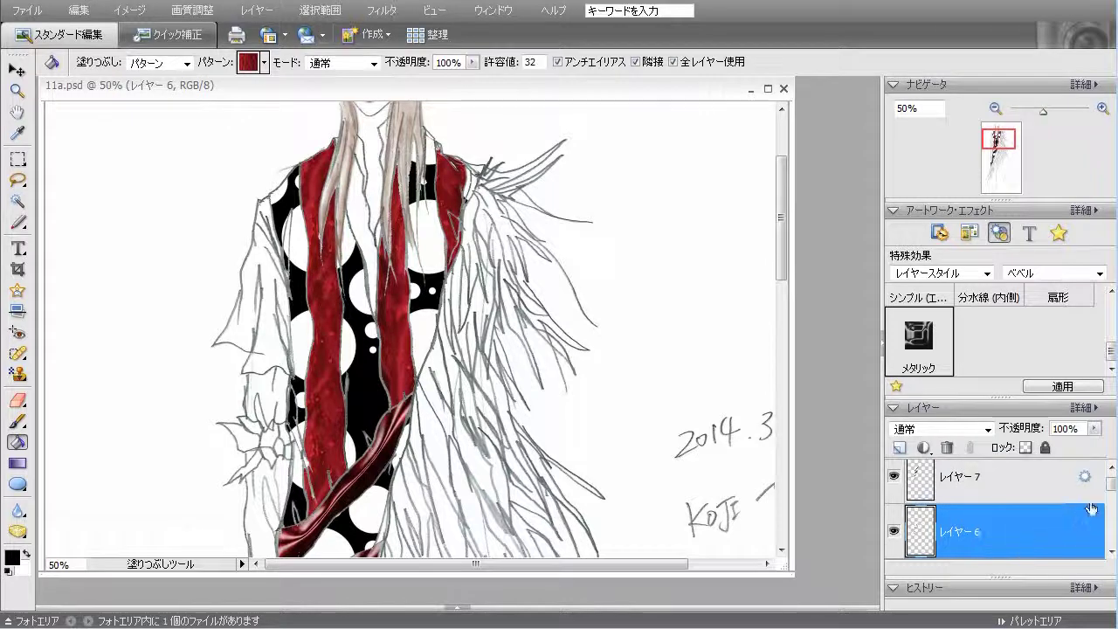
drag(1110, 491, 1110, 502)
click(1022, 533)
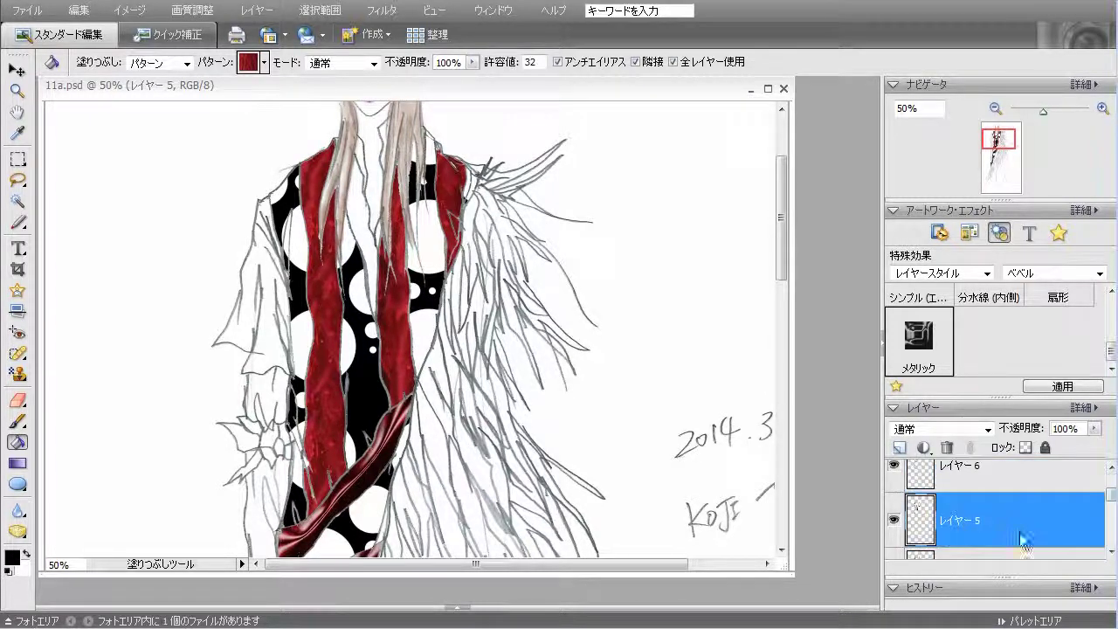
click(1019, 557)
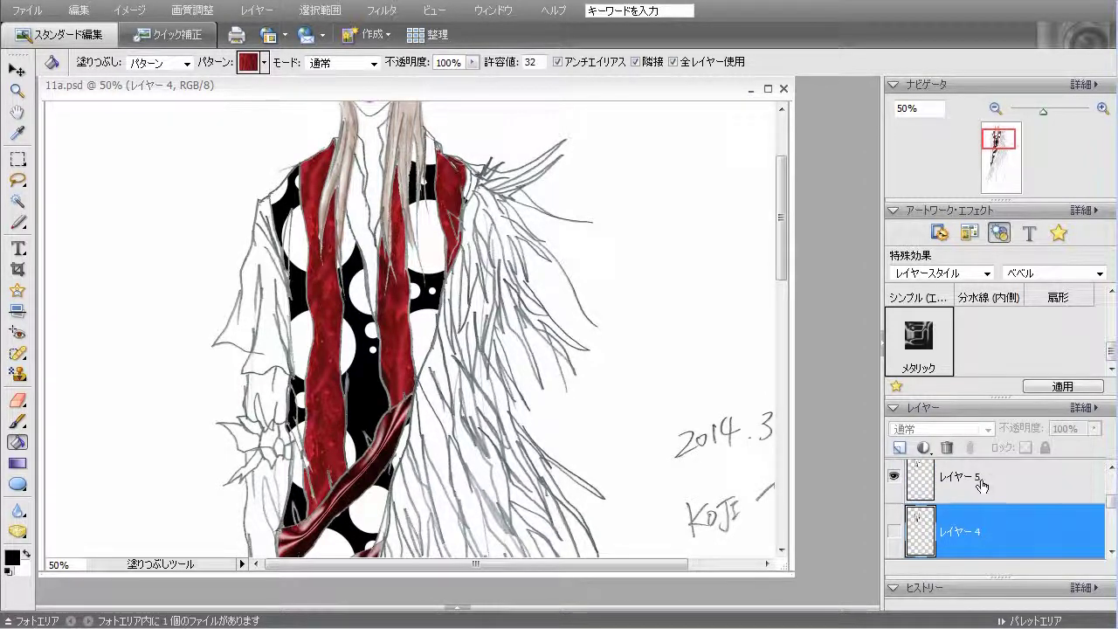
drag(1111, 500, 1110, 509)
click(1038, 544)
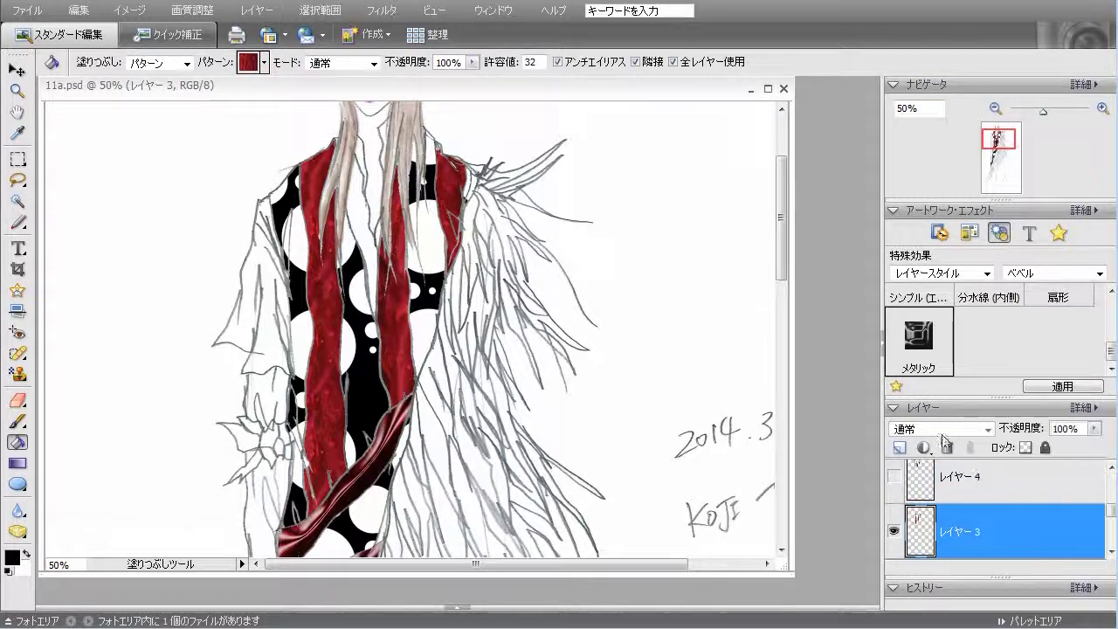
double_click(915, 365)
mouse_move(782, 283)
mouse_down()
mouse_move(780, 297)
mouse_move(789, 243)
mouse_move(790, 297)
mouse_move(790, 279)
mouse_up()
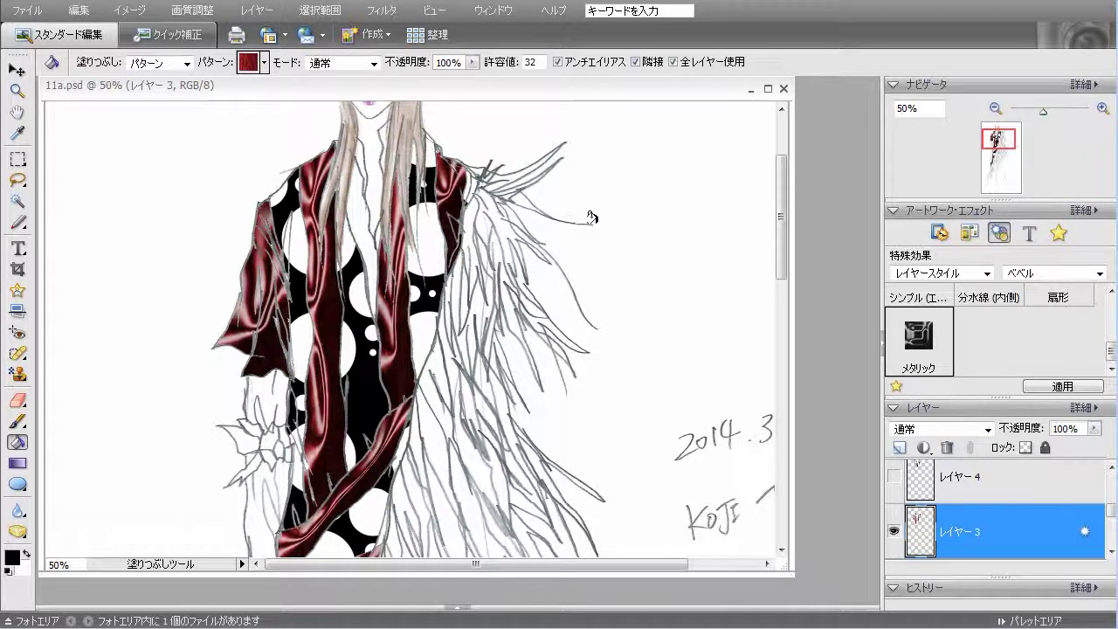
mouse_move(782, 255)
mouse_down()
mouse_move(781, 355)
mouse_move(785, 273)
mouse_move(786, 328)
mouse_move(791, 291)
mouse_up()
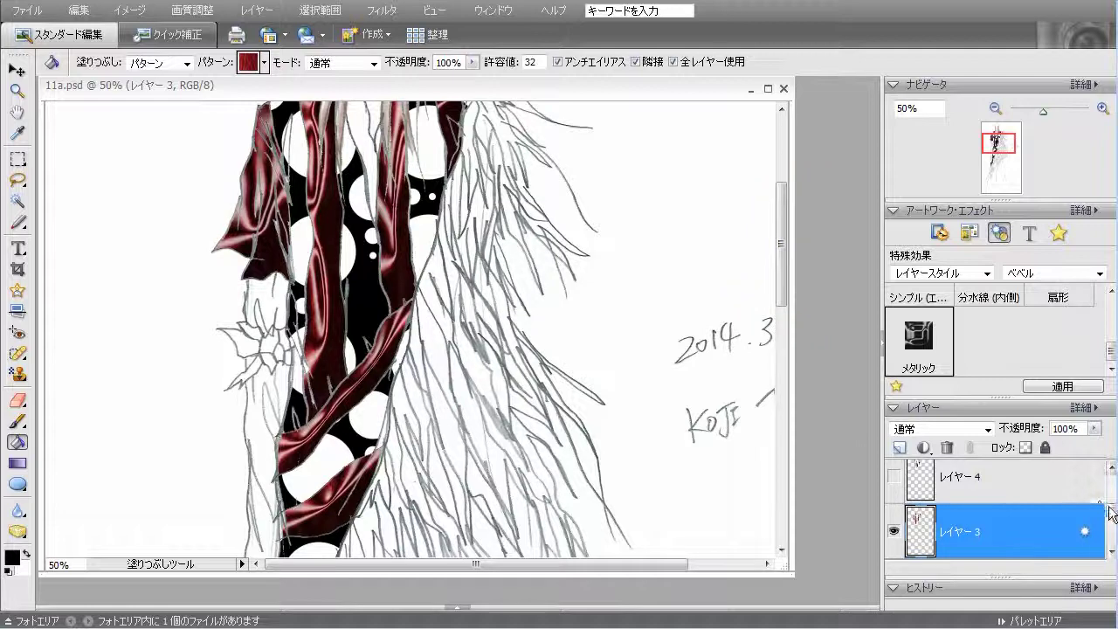
Add a new layer at the top of the stack and fill the lower sleeve segments with the red velvet pattern
drag(1111, 510, 1111, 487)
click(900, 447)
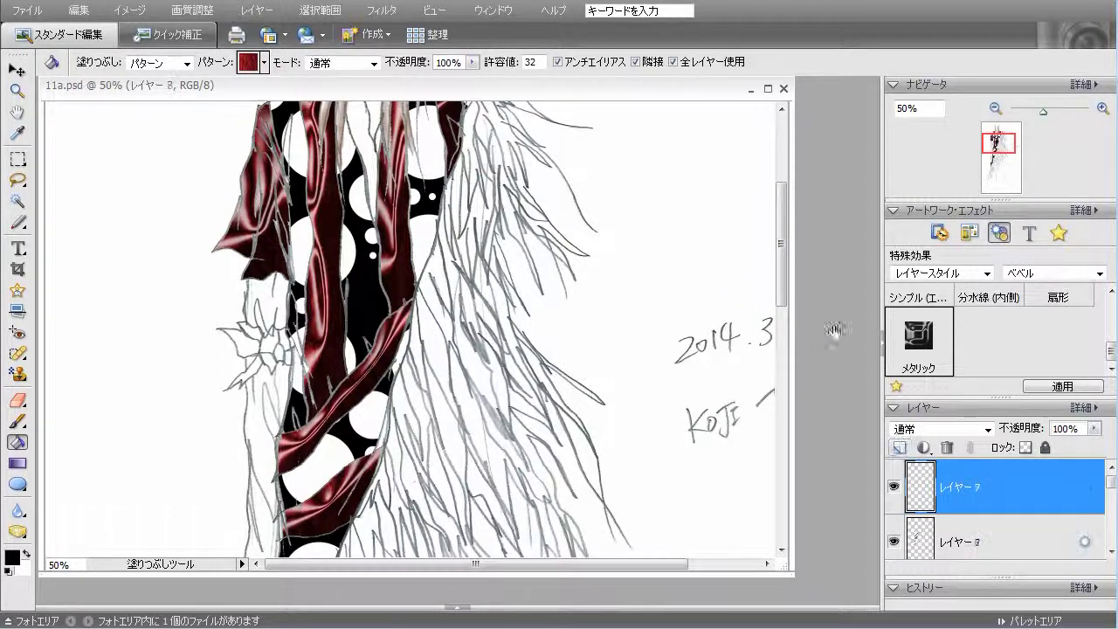
mouse_move(783, 296)
mouse_down()
mouse_move(793, 347)
mouse_move(801, 268)
mouse_move(800, 329)
mouse_move(785, 348)
mouse_up()
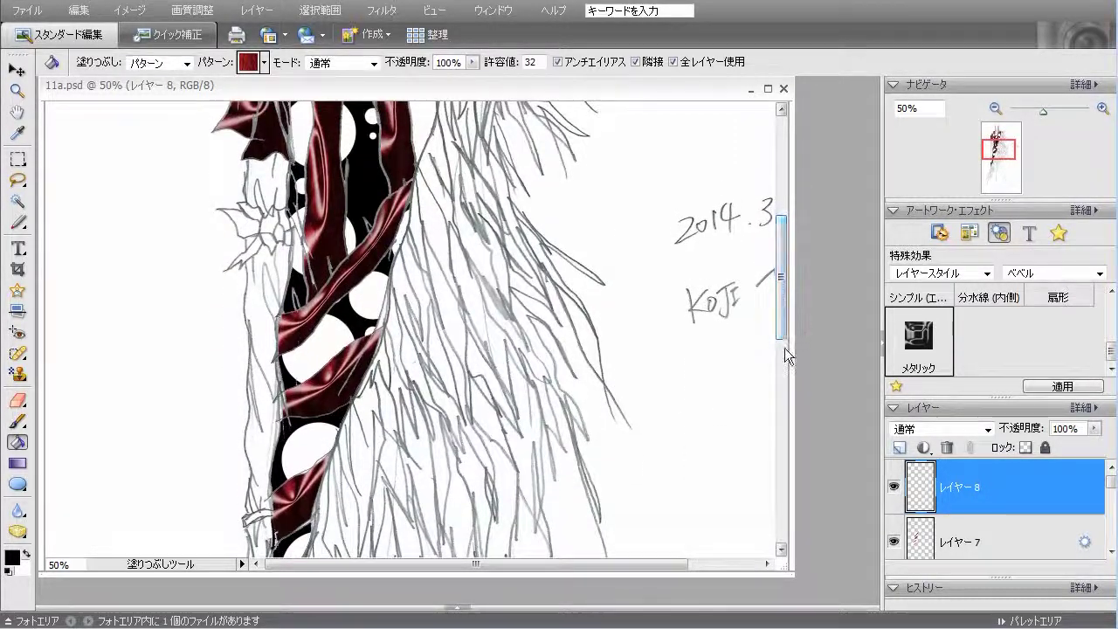
click(258, 333)
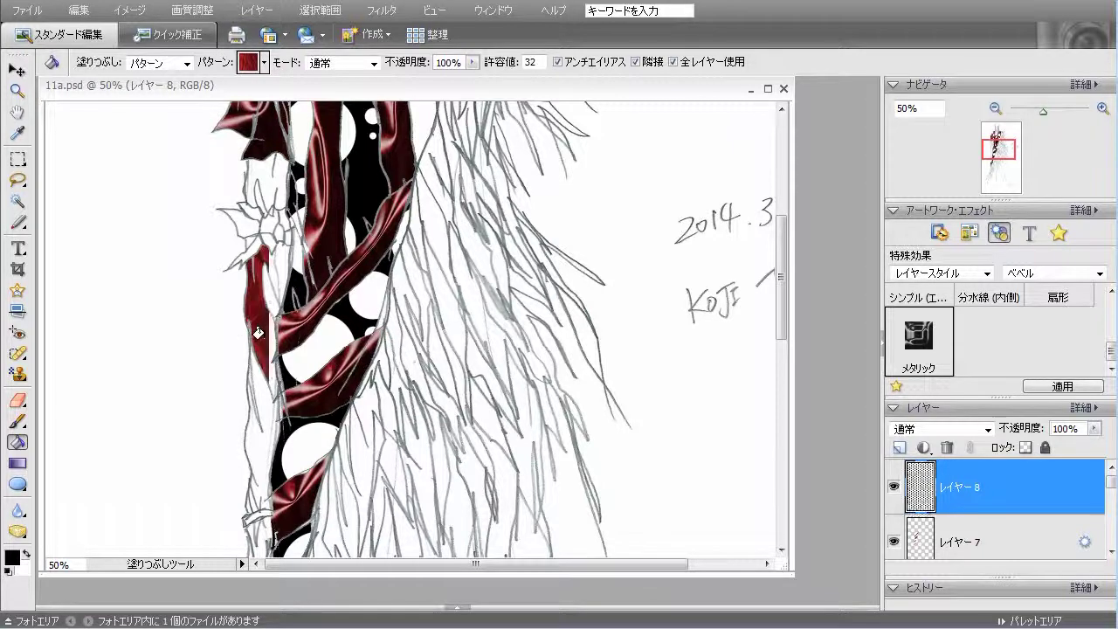
click(275, 254)
click(258, 384)
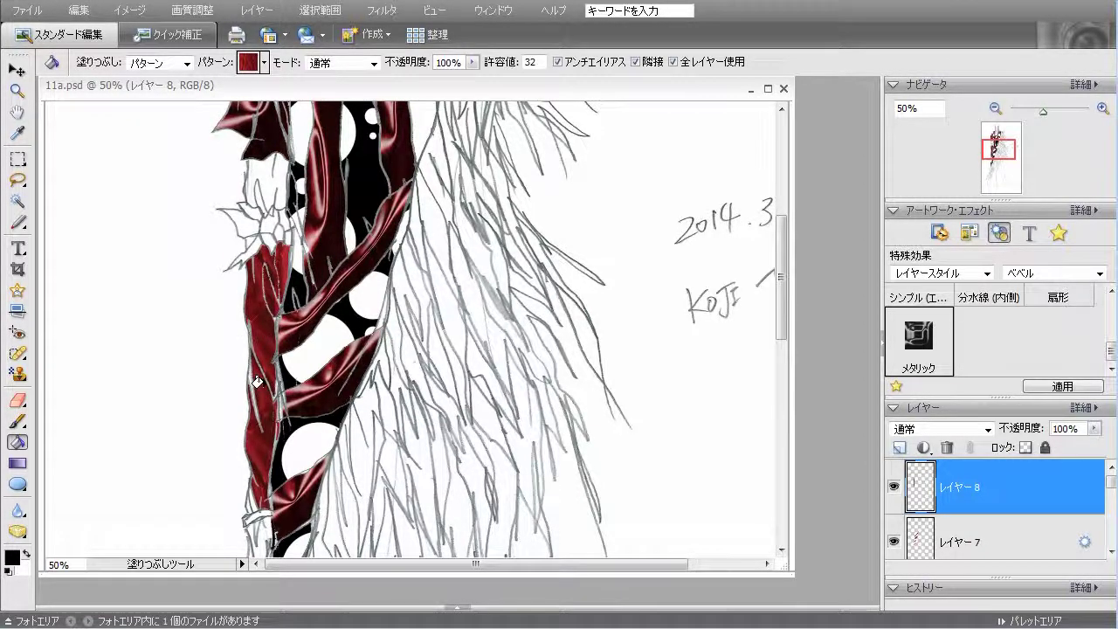
Undo the red velvet fill that covered the background around the figure
drag(784, 339, 784, 374)
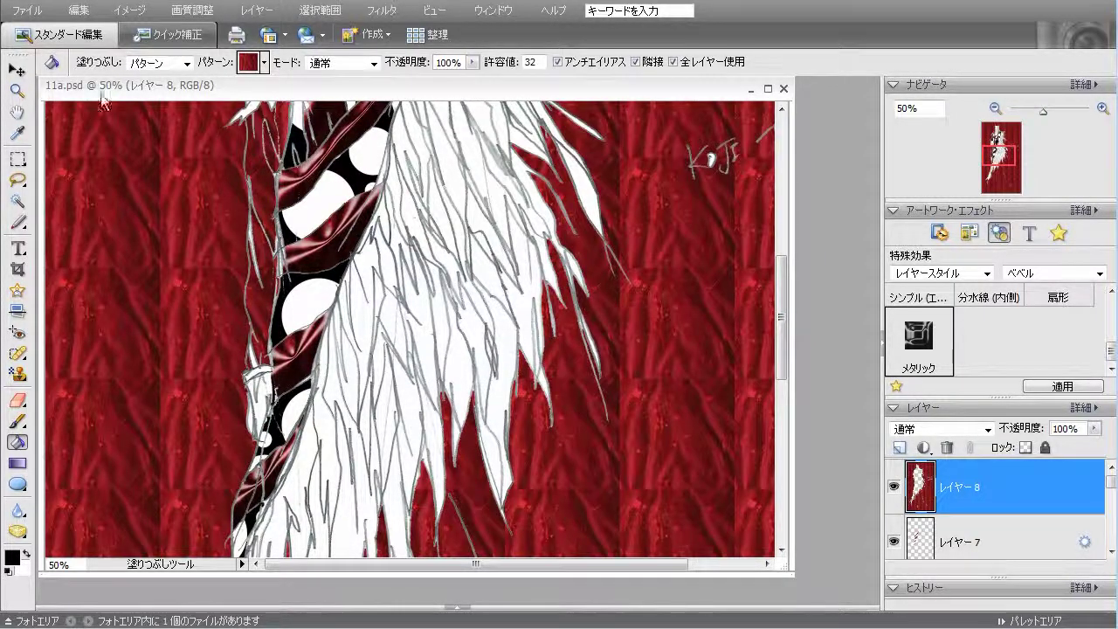
click(78, 11)
click(87, 32)
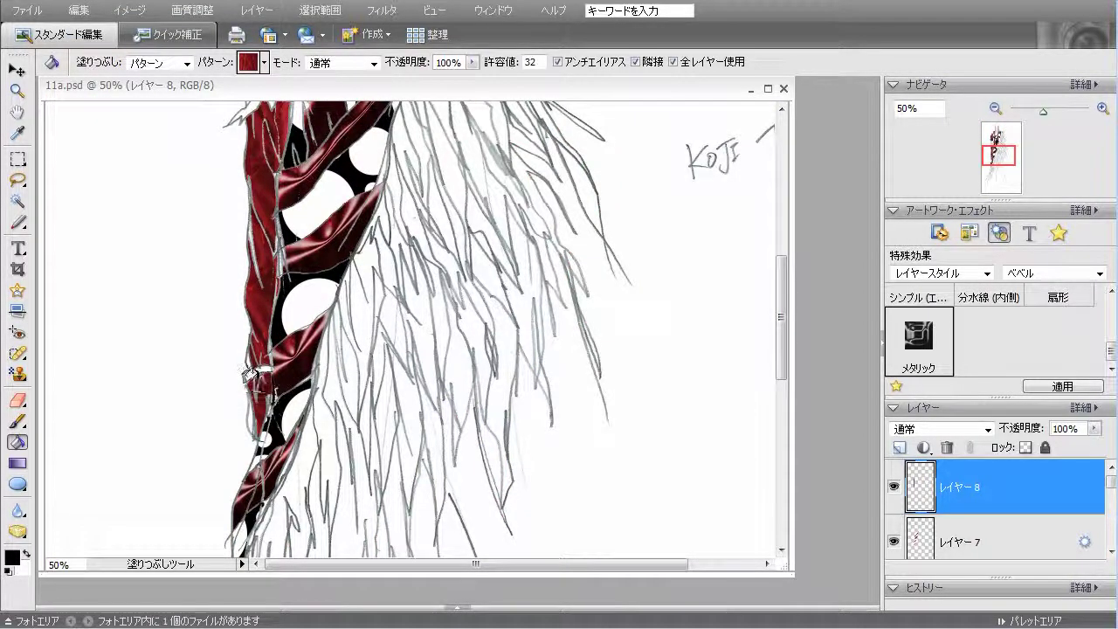
Touch up the lower sleeve's outline with the 1 px brush and apply the Metallic bevel style to レイヤー 8
click(17, 420)
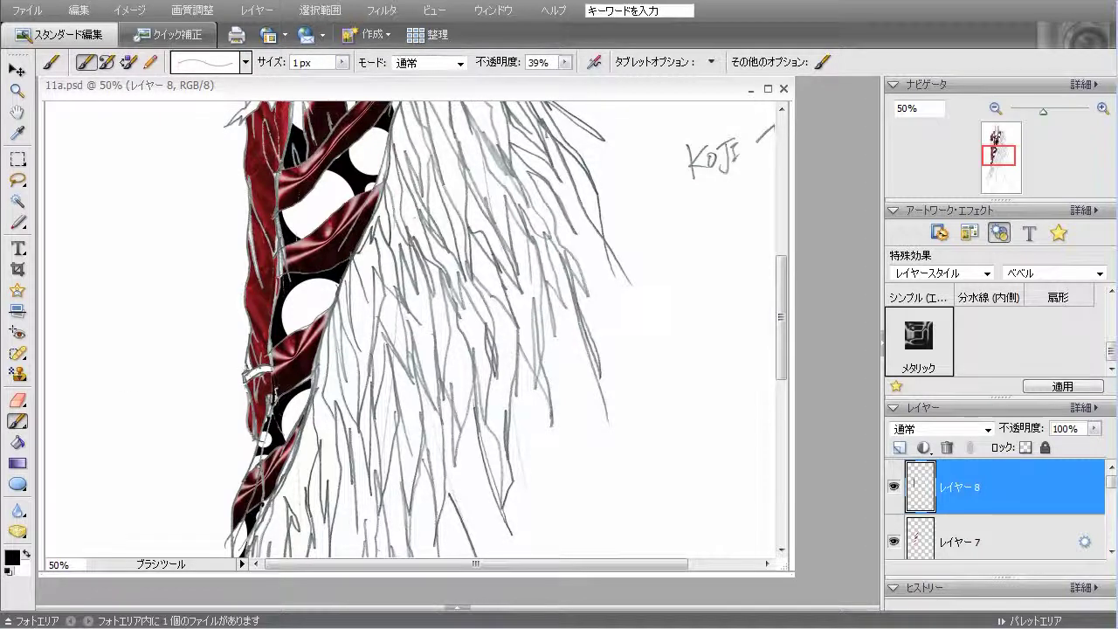
click(19, 442)
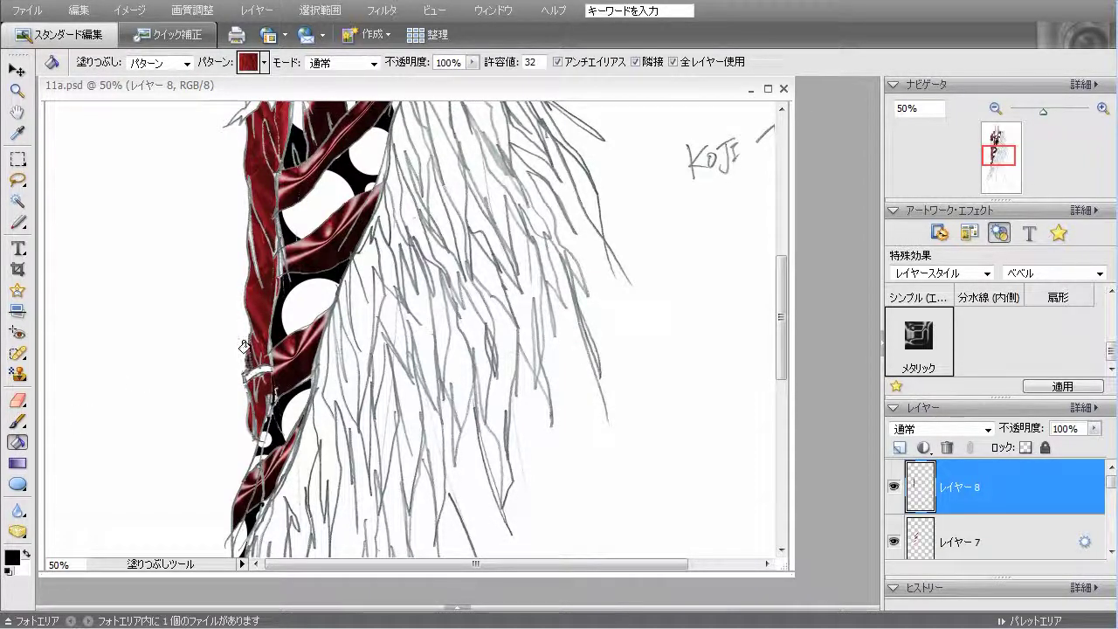
drag(783, 349, 783, 316)
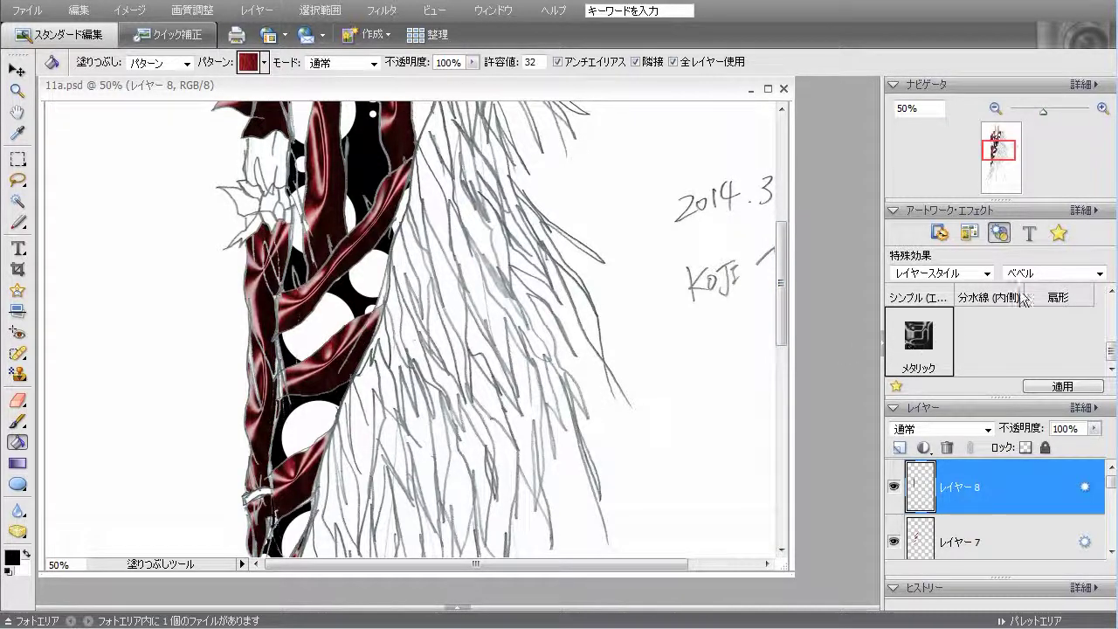
Apply the inner shadow style シャドウ (反転) to レイヤー 8 and add a new layer above it
click(1056, 273)
click(1040, 299)
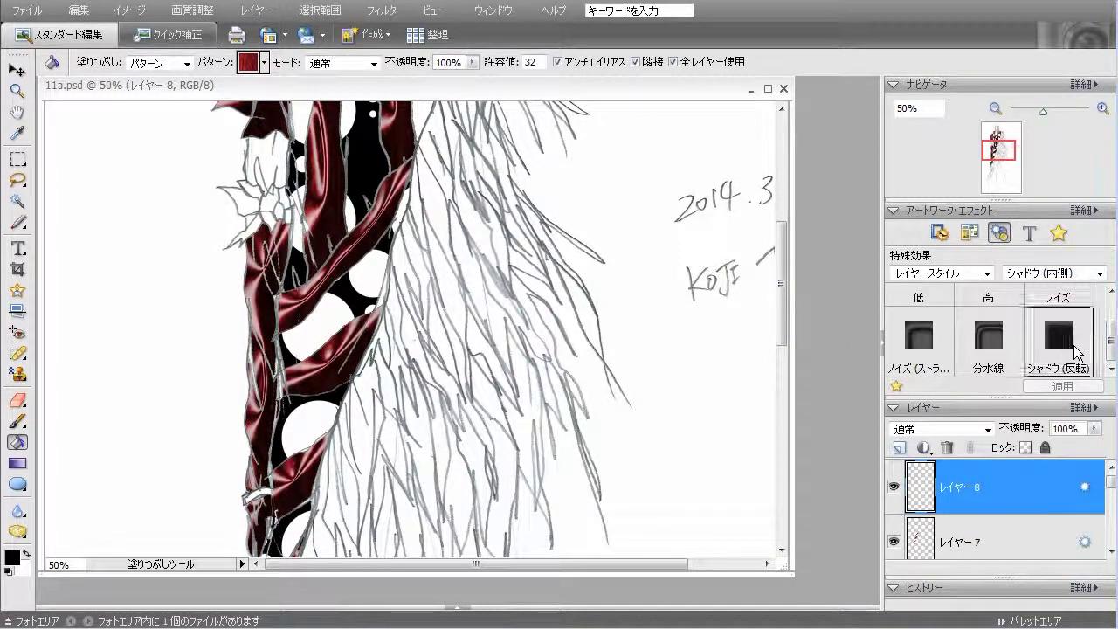
click(1073, 349)
mouse_move(781, 312)
mouse_down()
mouse_move(783, 361)
mouse_move(778, 232)
mouse_move(778, 266)
mouse_up()
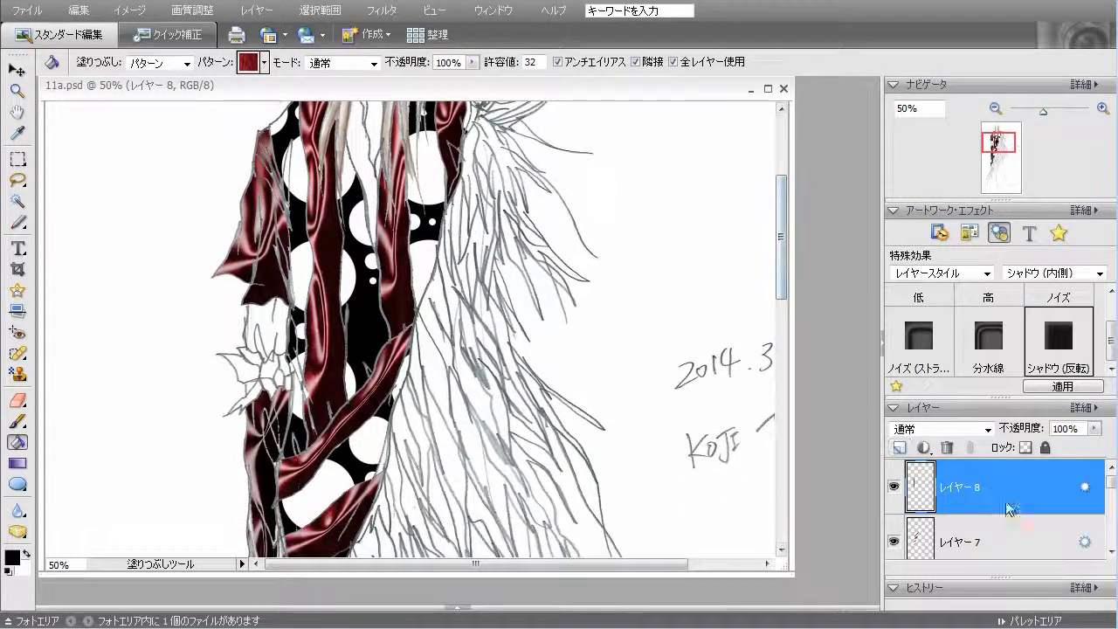
click(900, 447)
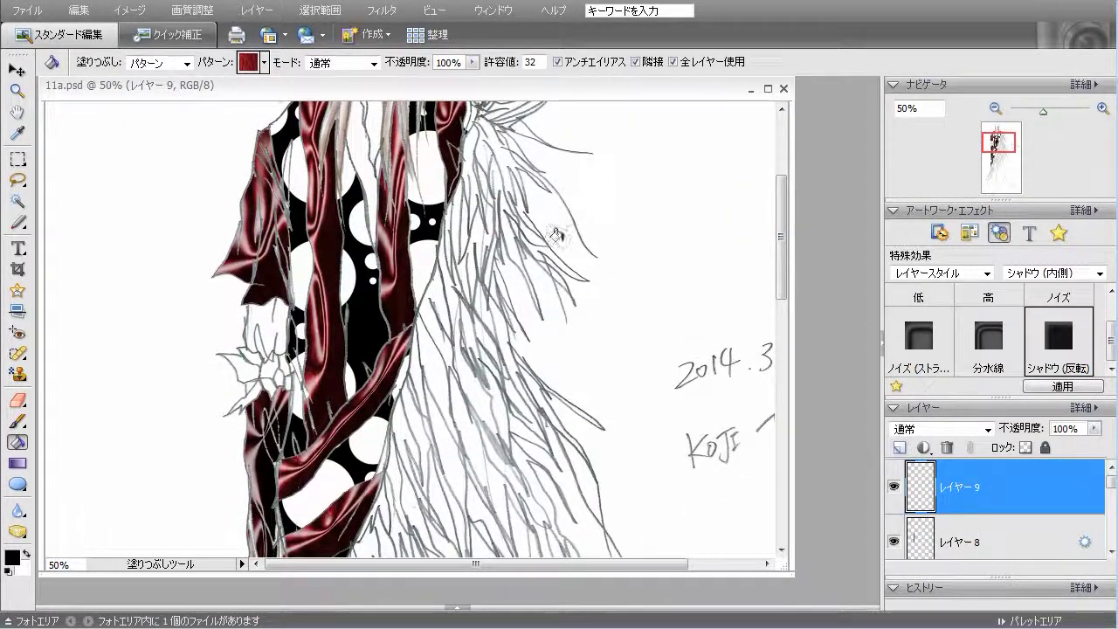
Try filling gaps between the feather strands beside the coat with the black-and-white floral pattern
click(264, 62)
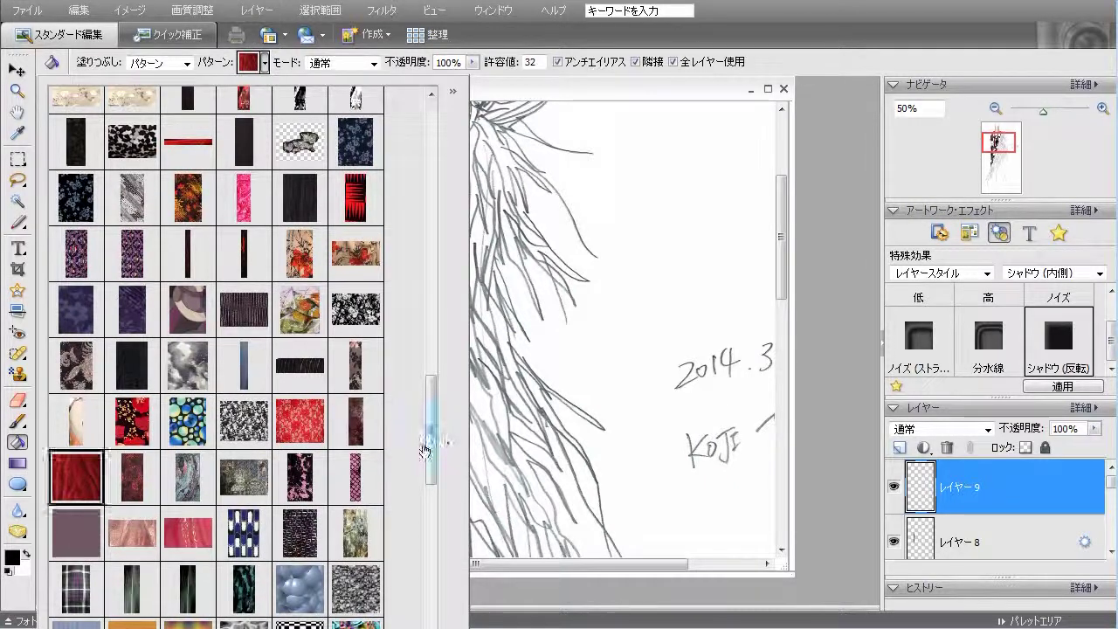
mouse_move(431, 453)
mouse_down()
mouse_move(434, 472)
mouse_move(434, 457)
mouse_up()
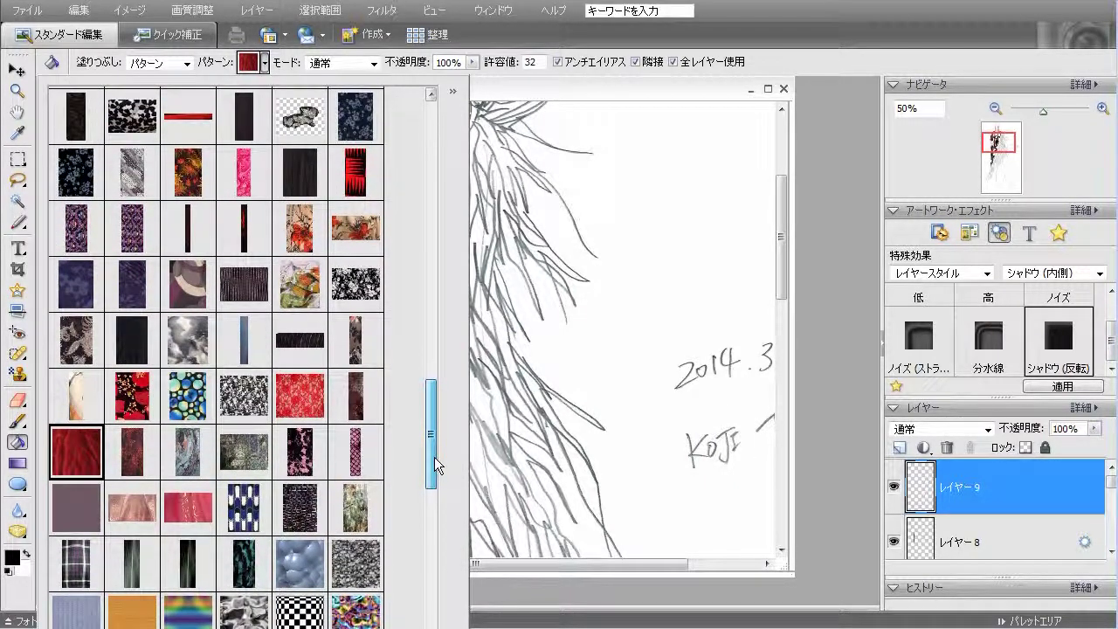
mouse_move(435, 457)
mouse_down()
mouse_move(442, 628)
mouse_move(429, 437)
mouse_up()
click(369, 376)
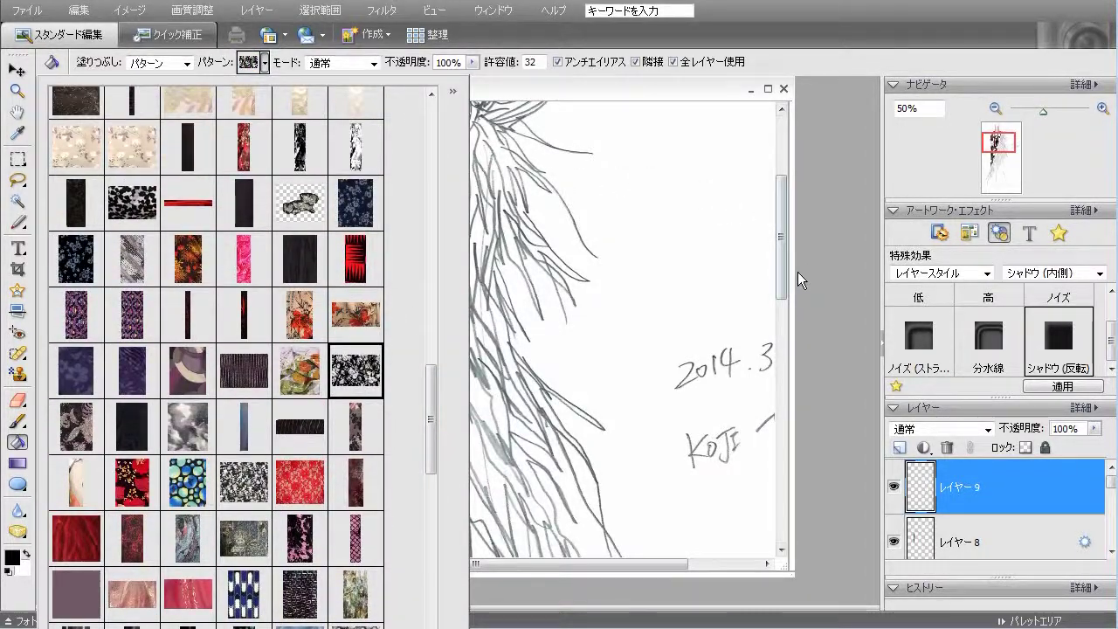
click(780, 282)
mouse_move(780, 283)
mouse_down()
mouse_move(782, 240)
mouse_move(784, 384)
mouse_move(786, 299)
mouse_up()
click(438, 297)
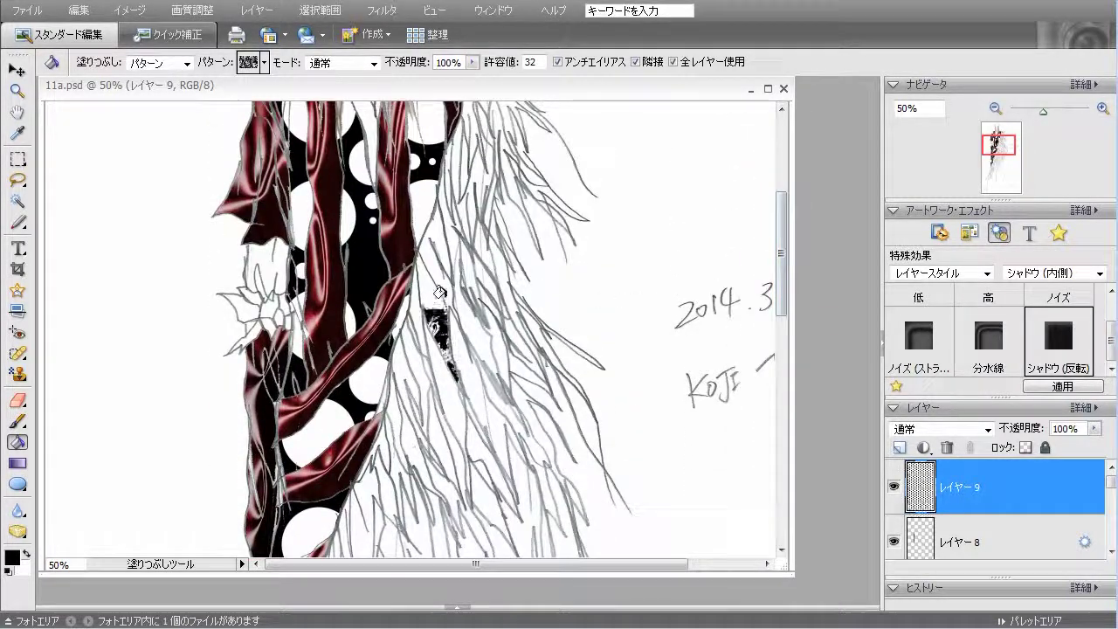
click(444, 217)
mouse_move(782, 299)
mouse_down()
mouse_move(782, 255)
mouse_move(783, 301)
mouse_up()
Undo the black-and-white floral fills among the feather strands
click(83, 10)
click(87, 30)
click(80, 10)
click(96, 30)
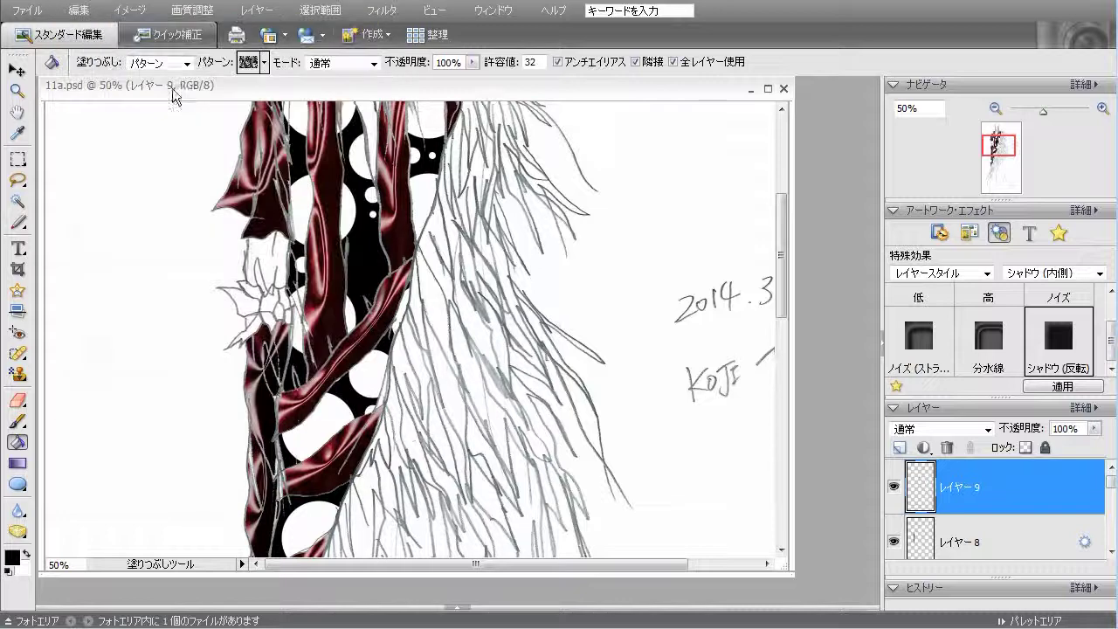
Fill the inner garment at the neck and chest and the area below the short sleeve with the dark grey floral pattern on レイヤー 9
click(264, 63)
drag(430, 429, 434, 424)
click(363, 476)
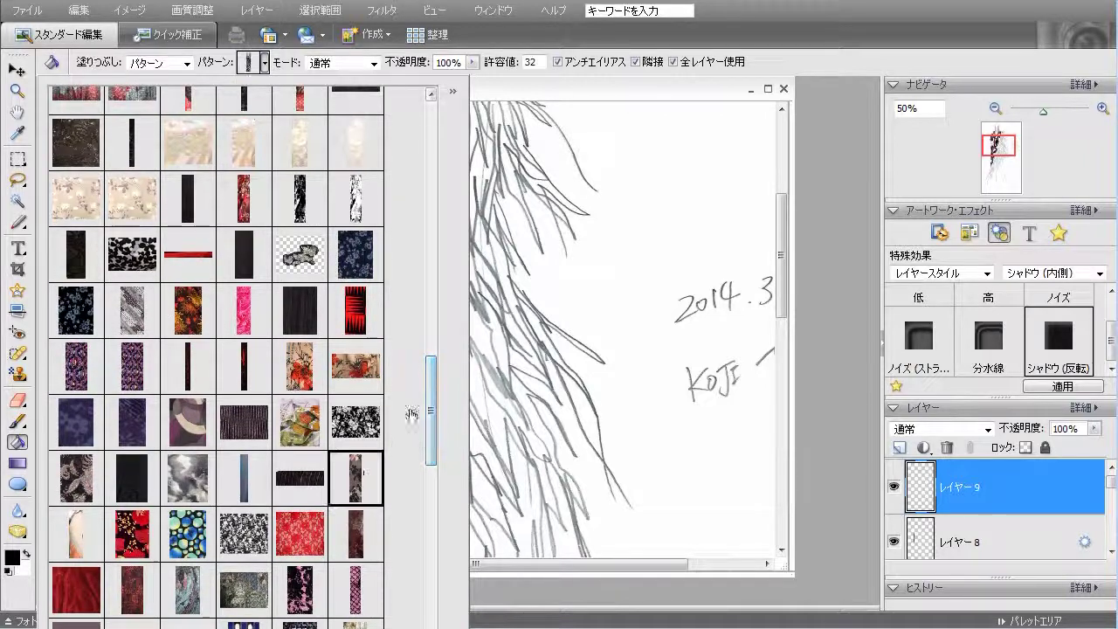
click(782, 264)
scroll(782, 262, up, 3)
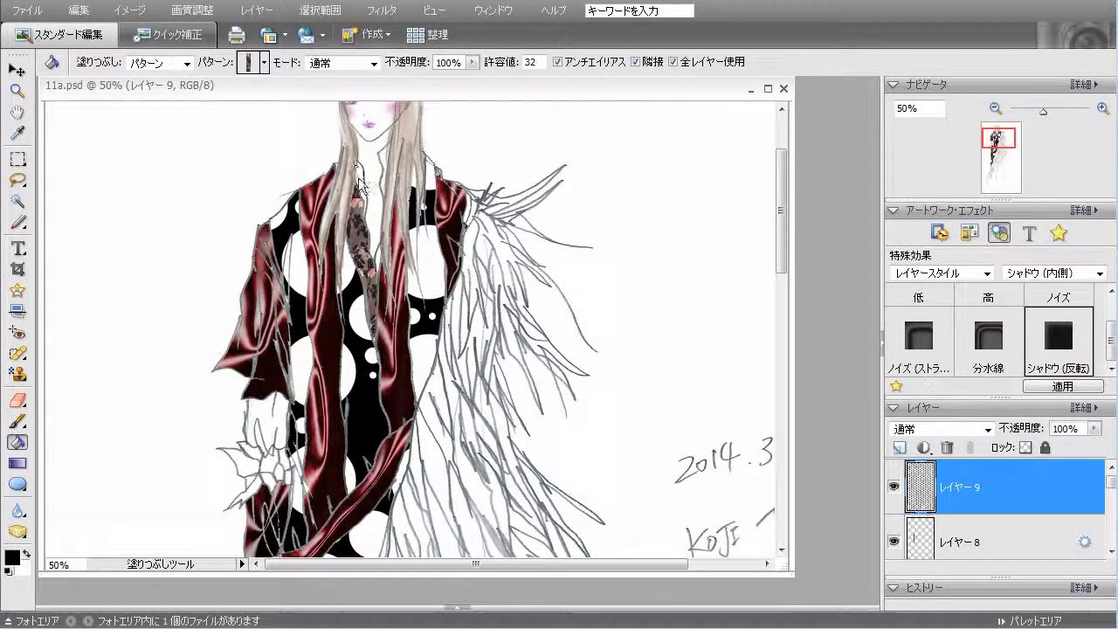
click(374, 260)
click(268, 427)
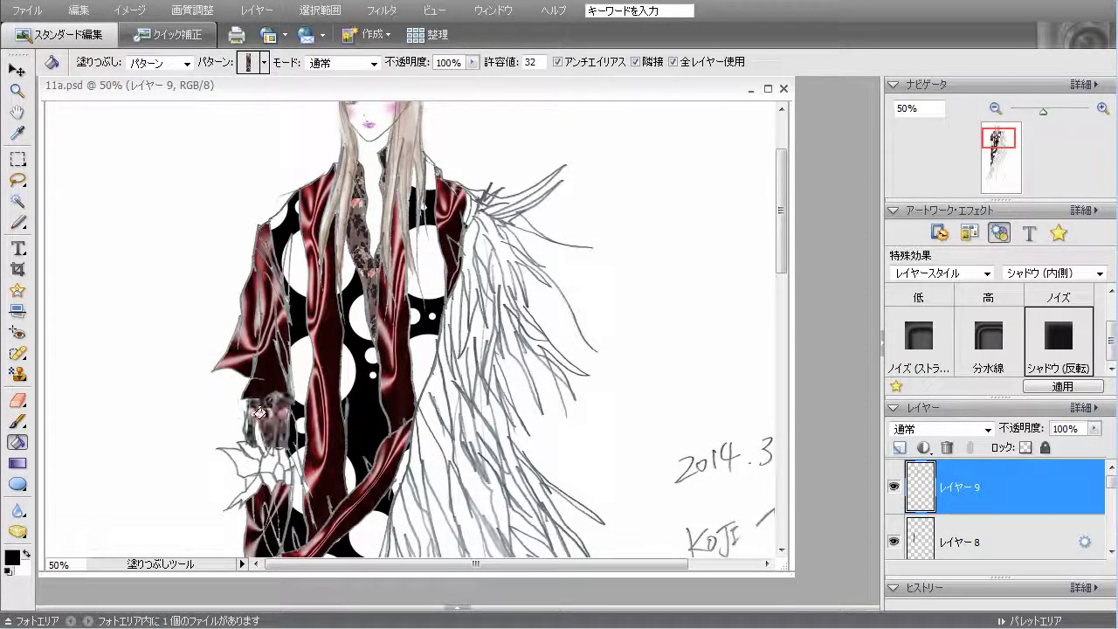
Touch up the remaining gaps in the neck and forearm areas with the Pattern Stamp using the same dark grey floral pattern
click(29, 374)
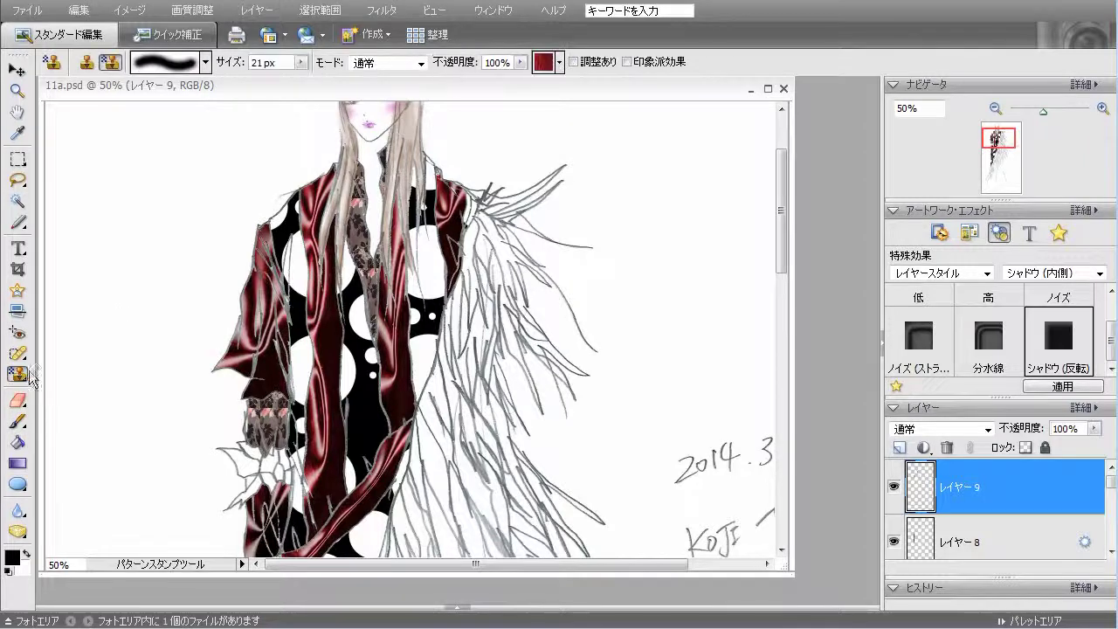
click(559, 62)
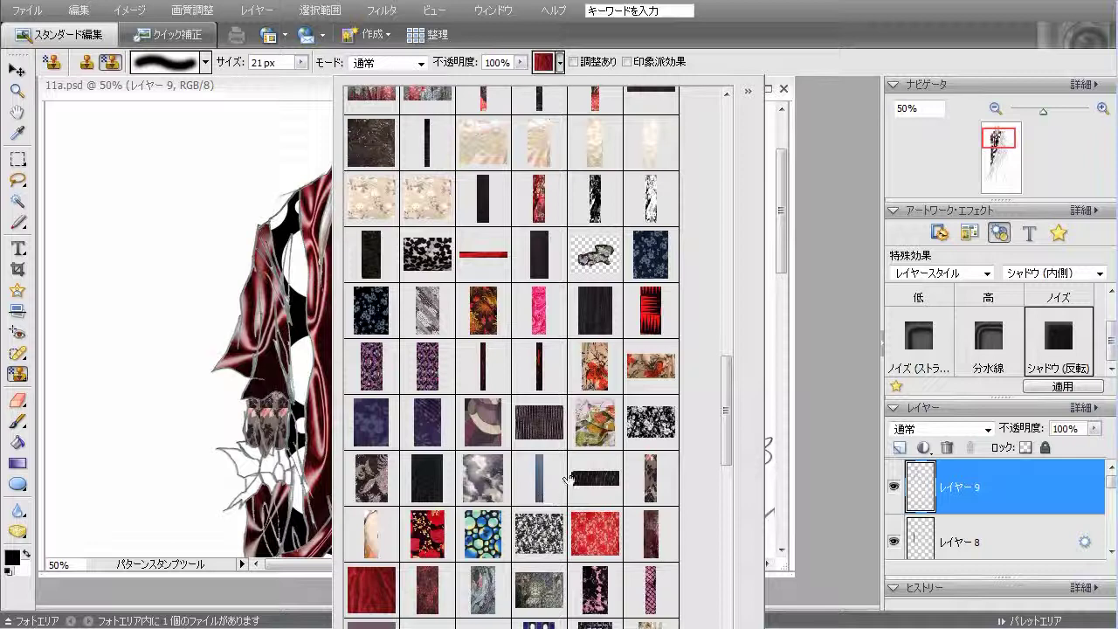
click(652, 476)
click(284, 79)
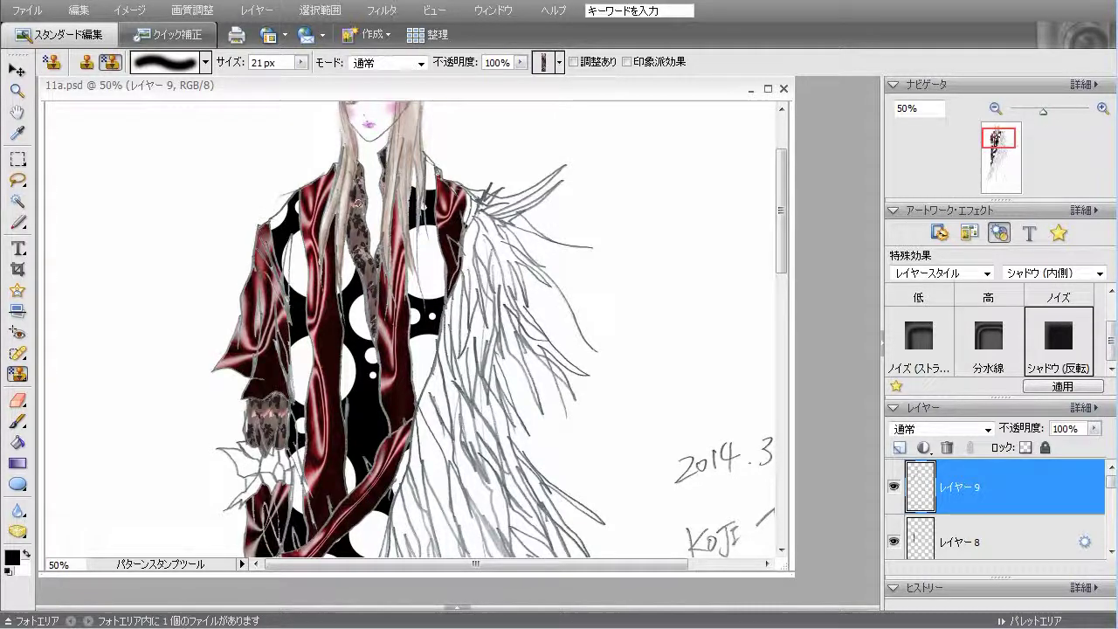
Apply the 低 style from the シャドウ (内側) layer styles to レイヤー 9
click(1058, 273)
click(1060, 274)
scroll(1110, 345, up, 2)
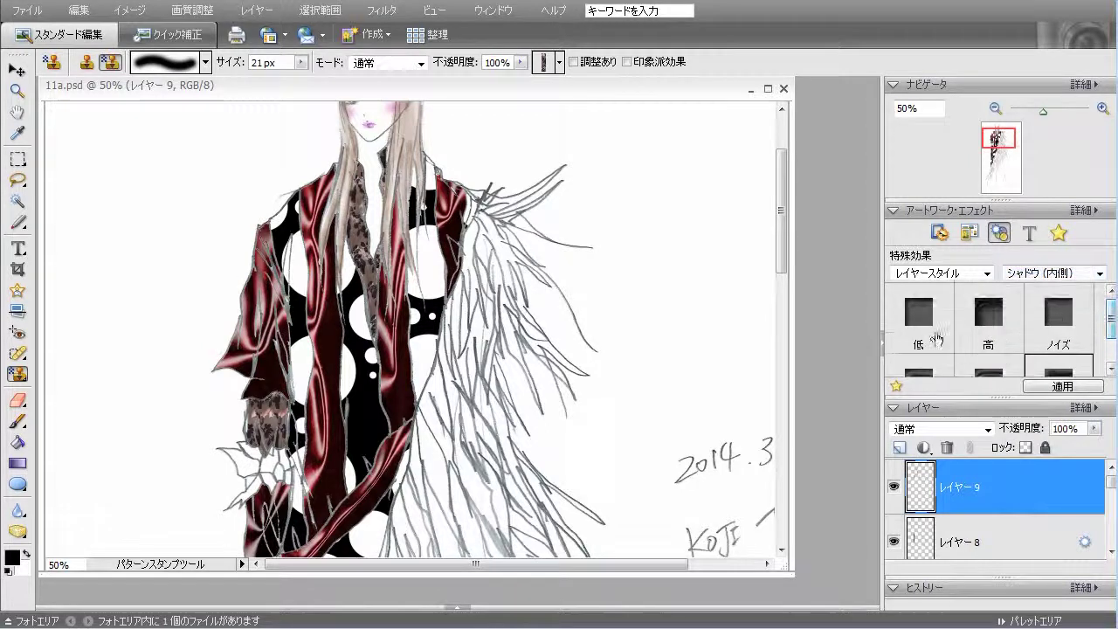
double_click(935, 332)
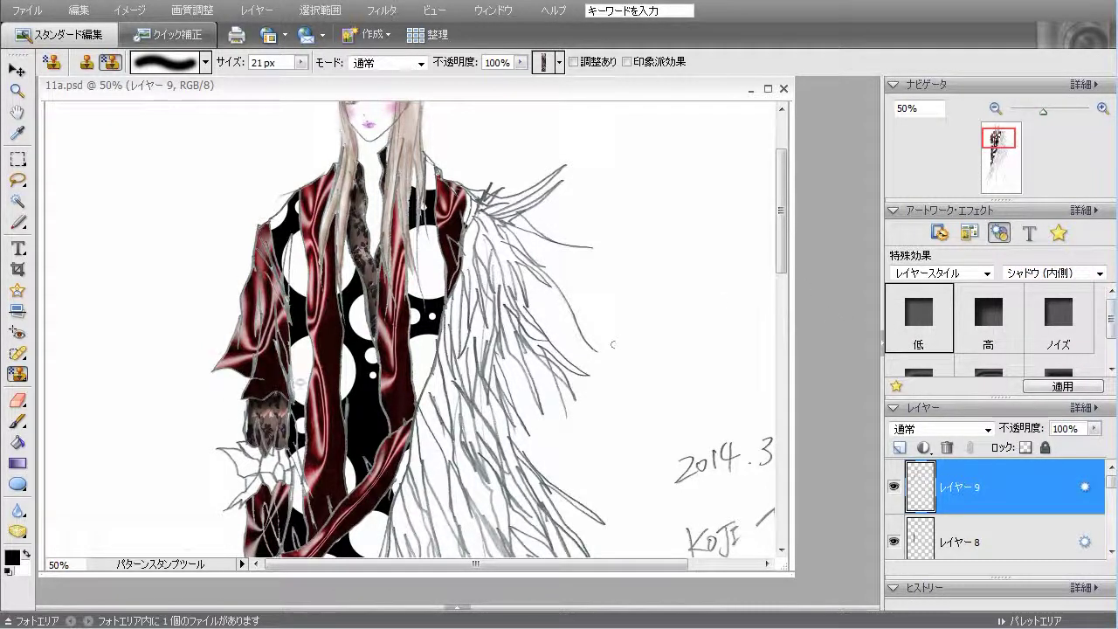
Set up the Paint Bucket to fill with the narrow red floral pattern
click(19, 442)
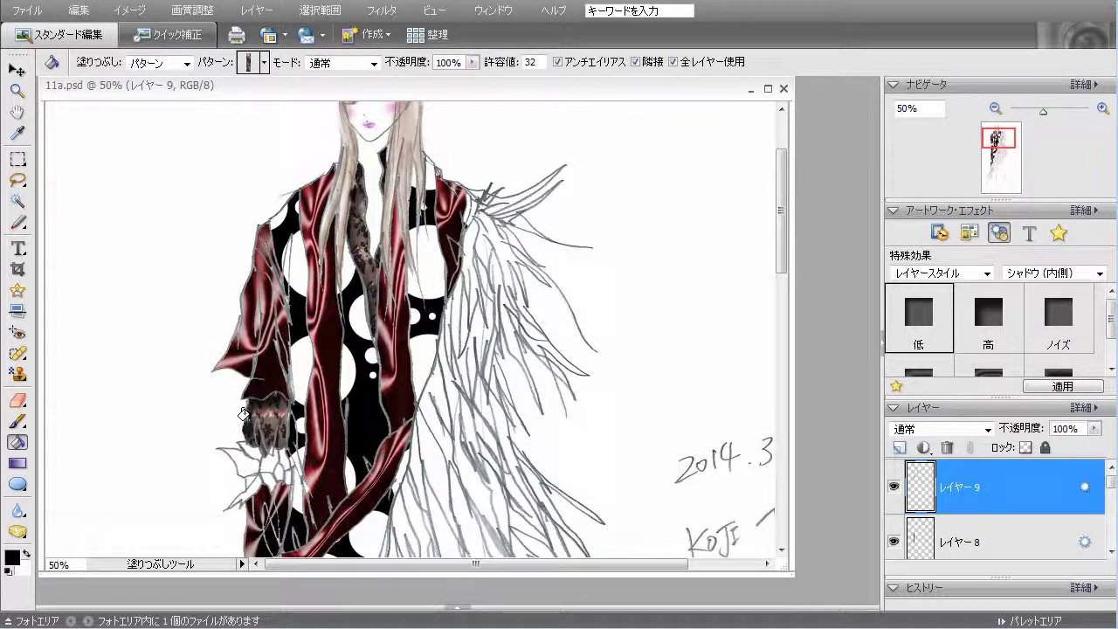
drag(781, 259, 806, 354)
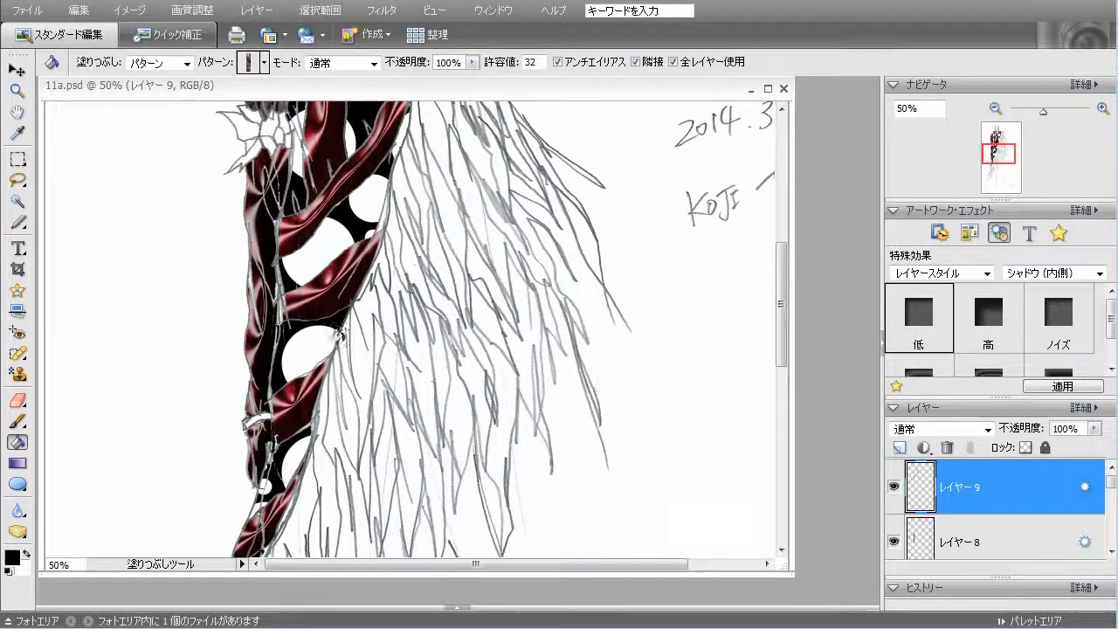
click(264, 63)
scroll(405, 411, down, 5)
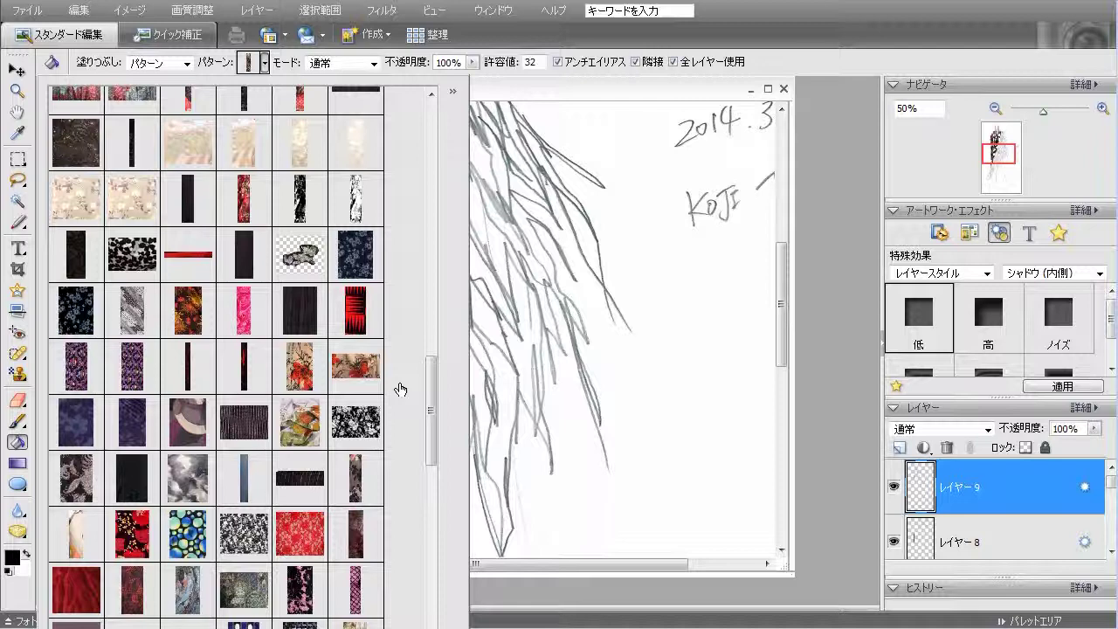
click(246, 201)
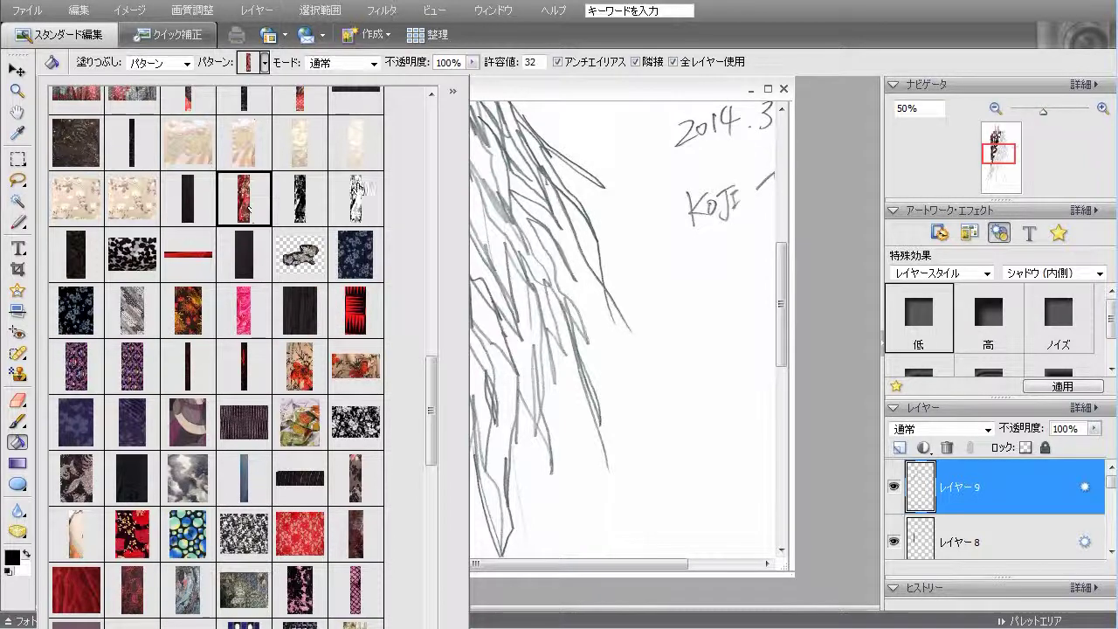
click(538, 93)
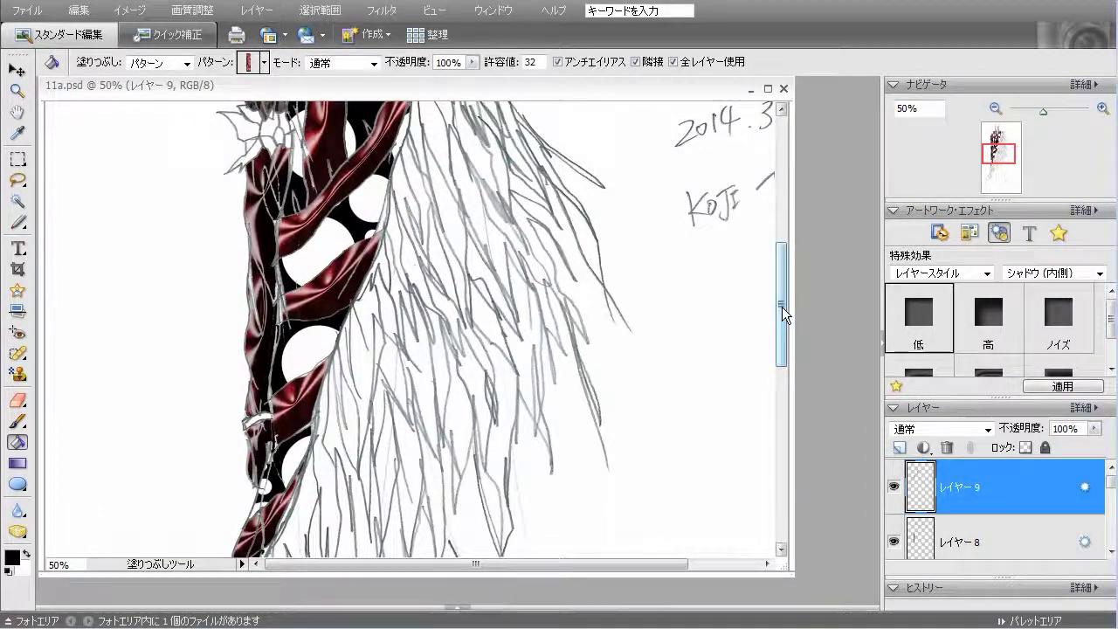
Try filling the leaf-shaped cuff with the red floral pattern on レイヤー 9, and undo the fill
scroll(782, 314, up, 5)
click(264, 316)
click(79, 10)
click(88, 28)
click(86, 15)
click(87, 28)
Fill the leaf-shaped cuff with the red floral pattern on a new layer, undo the spilled fill, and apply the 低 inner shadow style
click(900, 448)
click(265, 328)
click(248, 351)
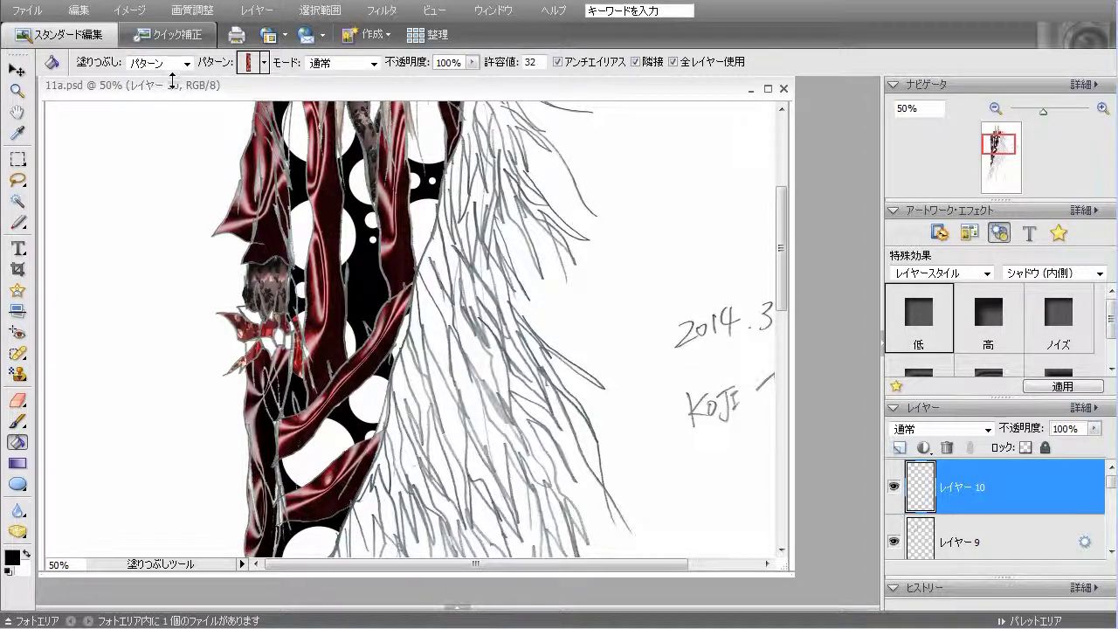
click(88, 12)
click(98, 30)
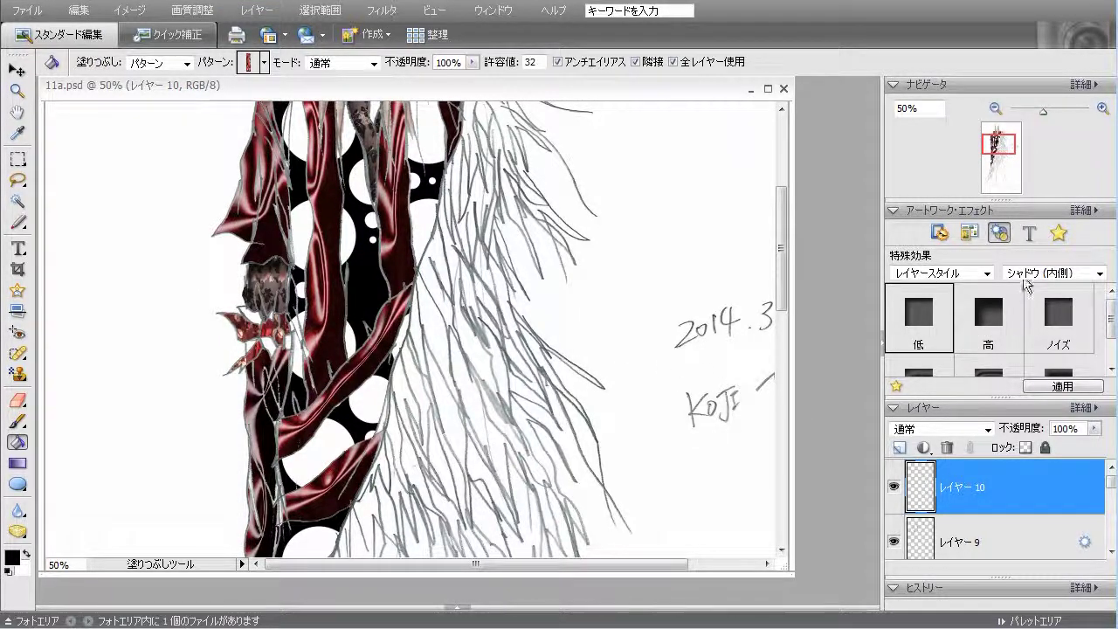
double_click(938, 340)
Add レイヤー 11 and fill the remaining parts of the cuff with the red floral pattern, undoing the stray fill
click(900, 448)
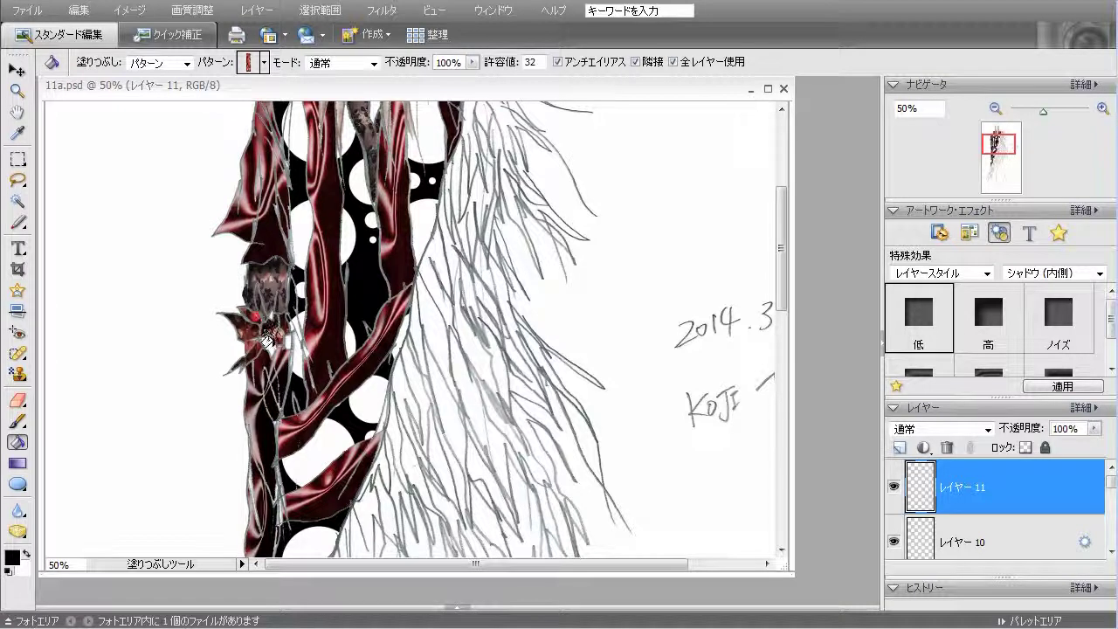
click(267, 303)
click(288, 345)
key(ctrl+z)
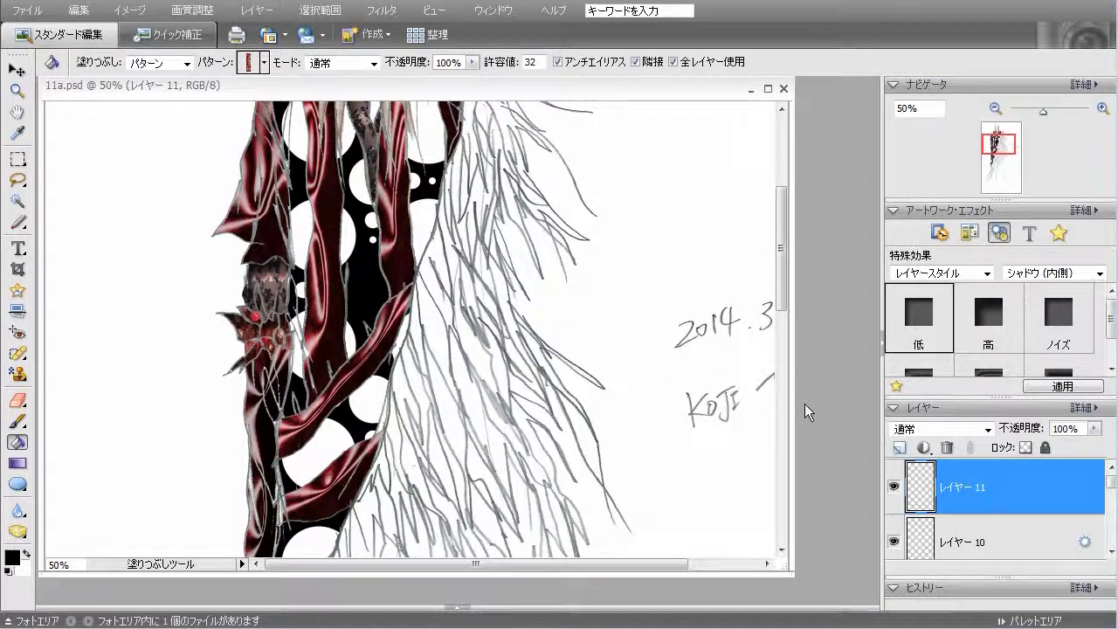
Apply the メタリック style from the ベベル layer styles to レイヤー 11
click(1066, 273)
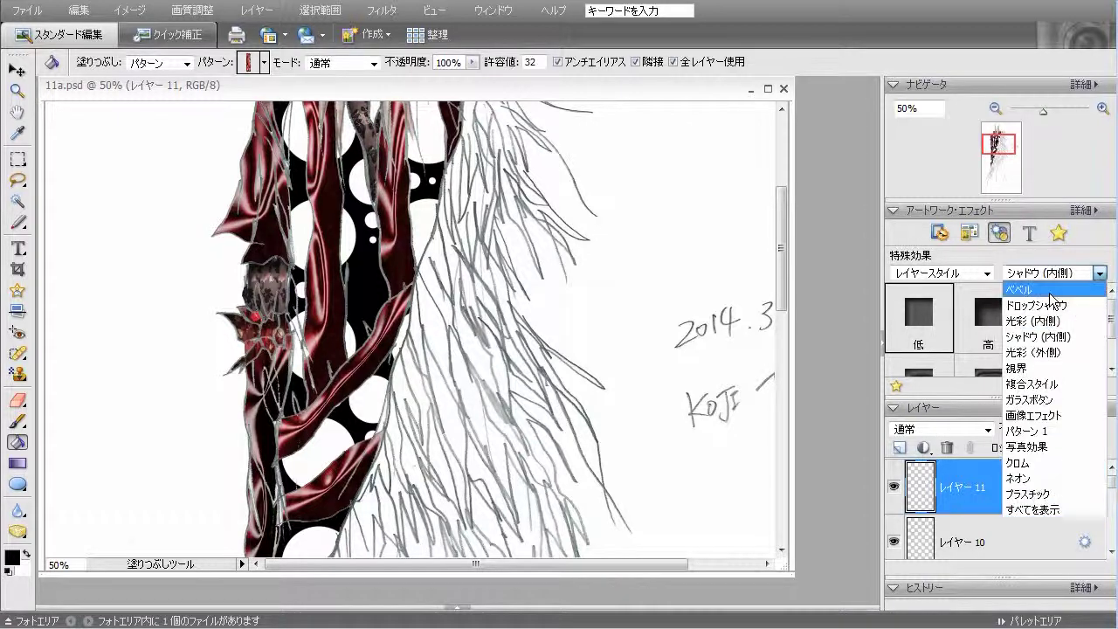
click(1040, 289)
drag(1112, 312, 1112, 354)
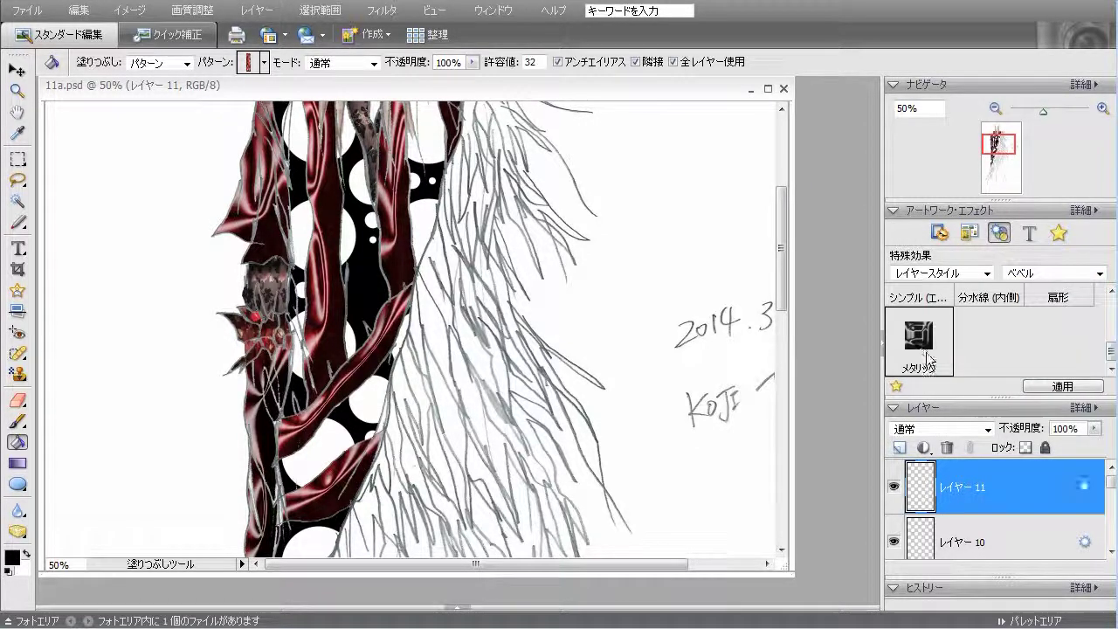
Add レイヤー 12 for the feather strands and choose the black-and-white floral pattern for the fill
drag(781, 308, 783, 376)
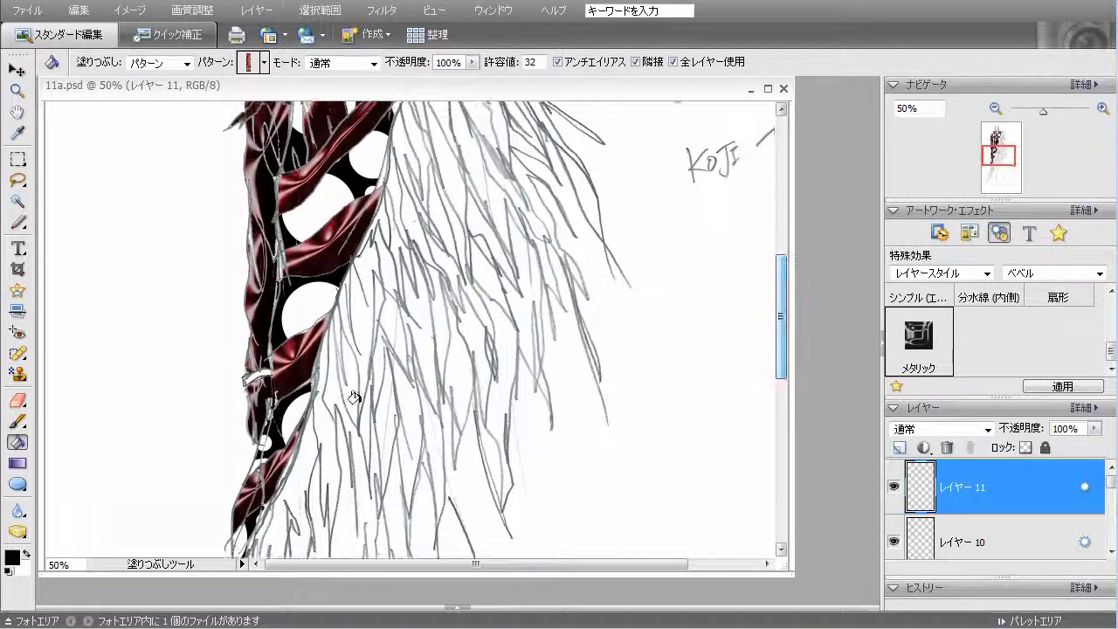
mouse_move(782, 358)
mouse_down()
mouse_move(780, 389)
mouse_move(773, 232)
mouse_move(781, 304)
mouse_move(783, 259)
mouse_up()
click(899, 448)
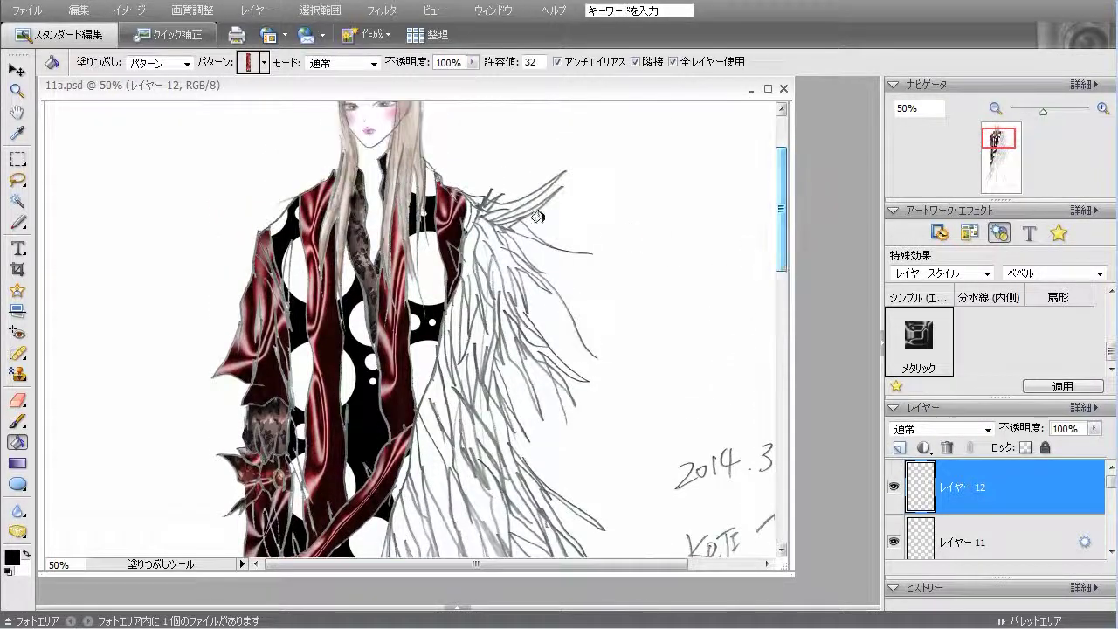
click(263, 62)
click(356, 422)
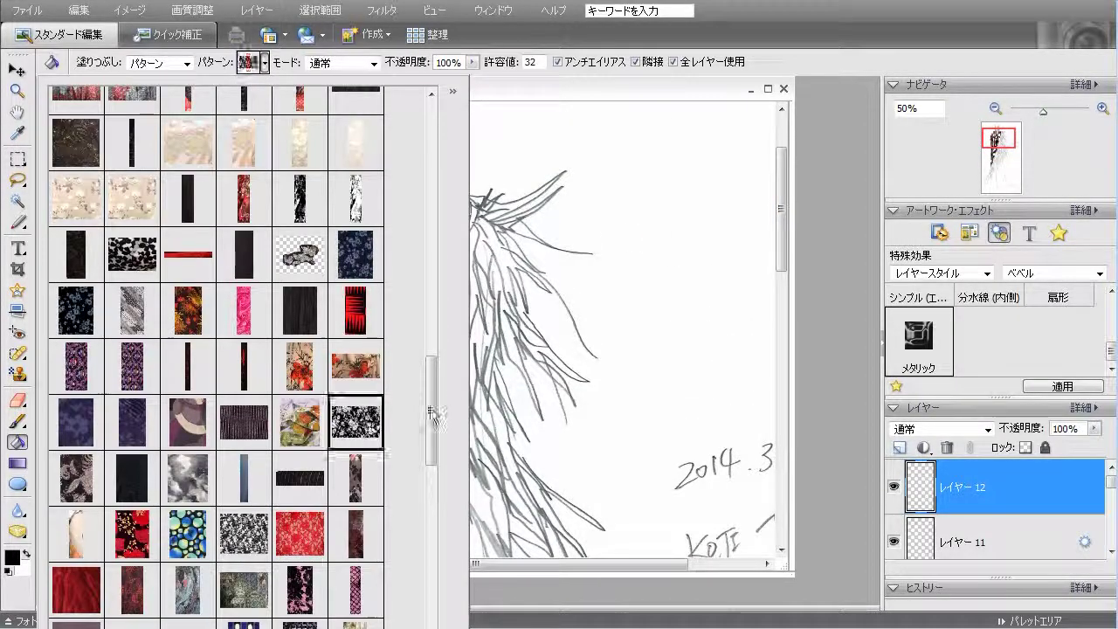
Fill the gaps among the shoulder feathers and beside the upper coat edge with the black-and-white floral pattern
click(777, 259)
scroll(778, 256, down, 1)
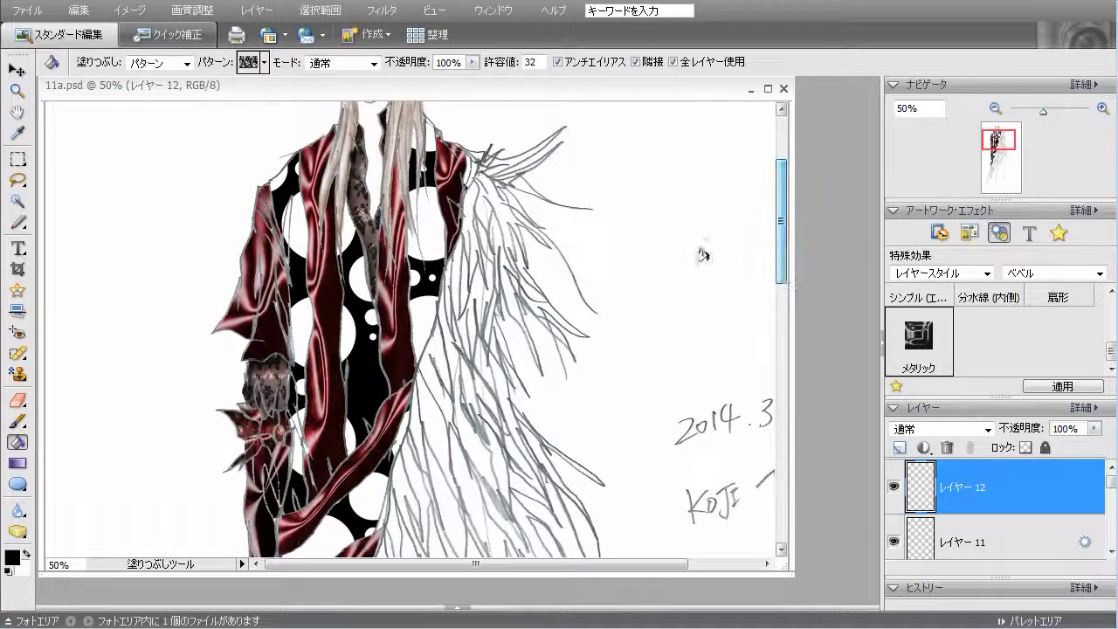
click(488, 184)
click(493, 155)
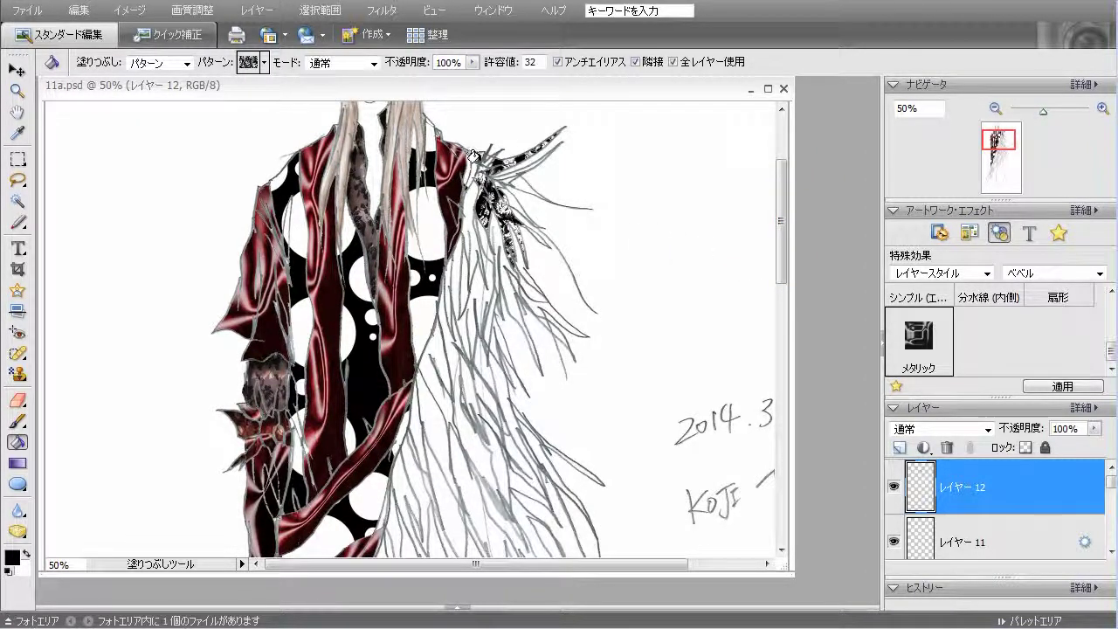
click(457, 258)
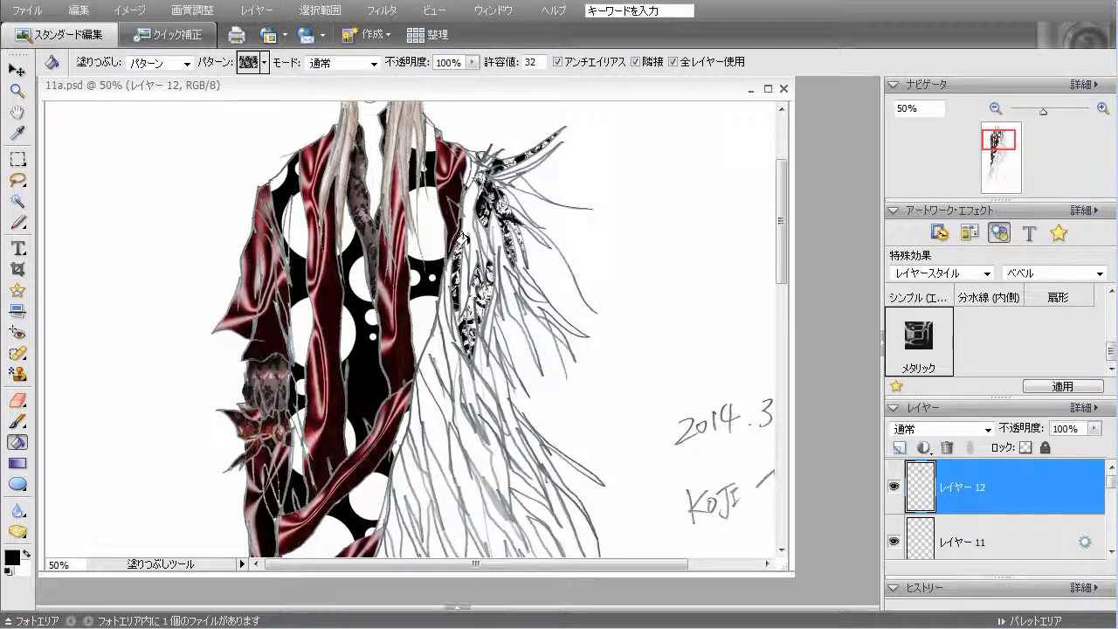
click(445, 298)
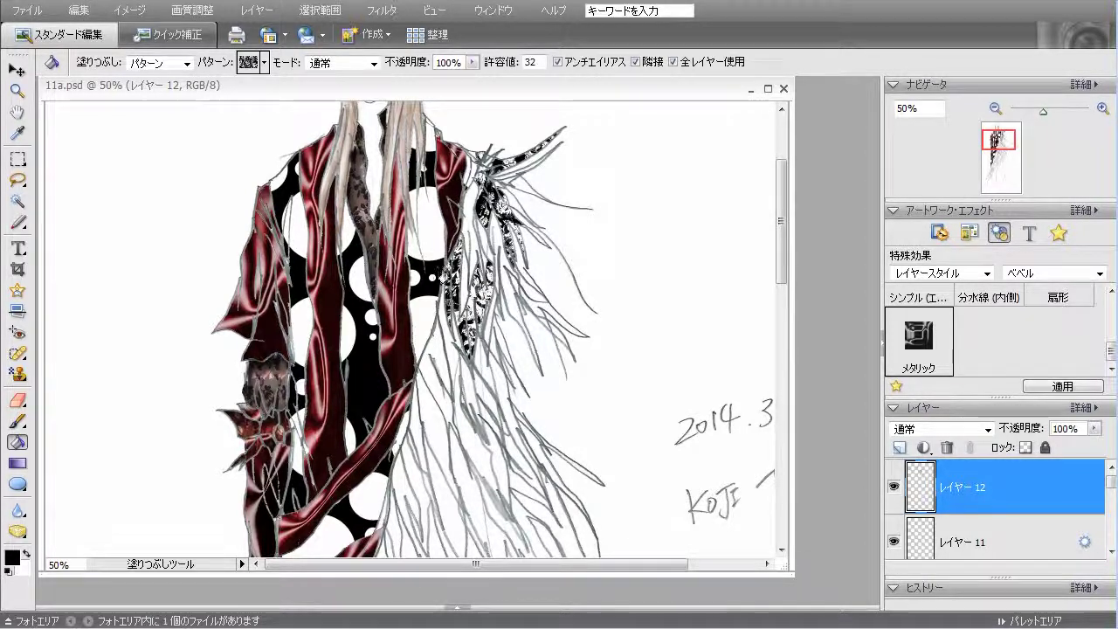
Fill the strand gaps along the middle and lower coat edge with the black-and-white floral pattern
scroll(720, 315, down, 5)
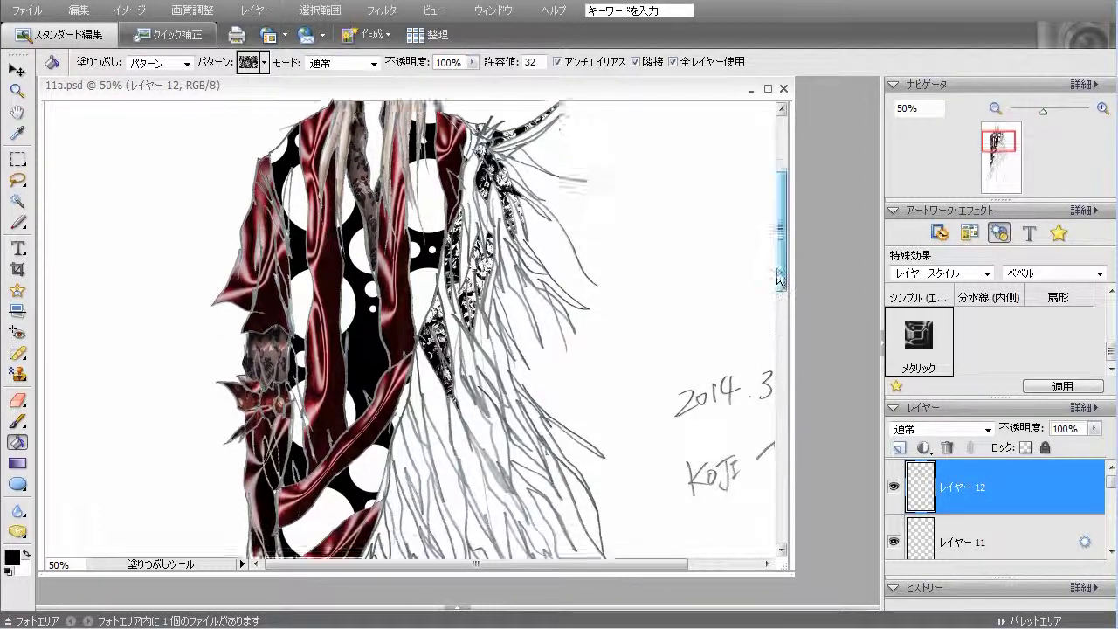
click(415, 249)
click(403, 299)
click(393, 355)
click(377, 385)
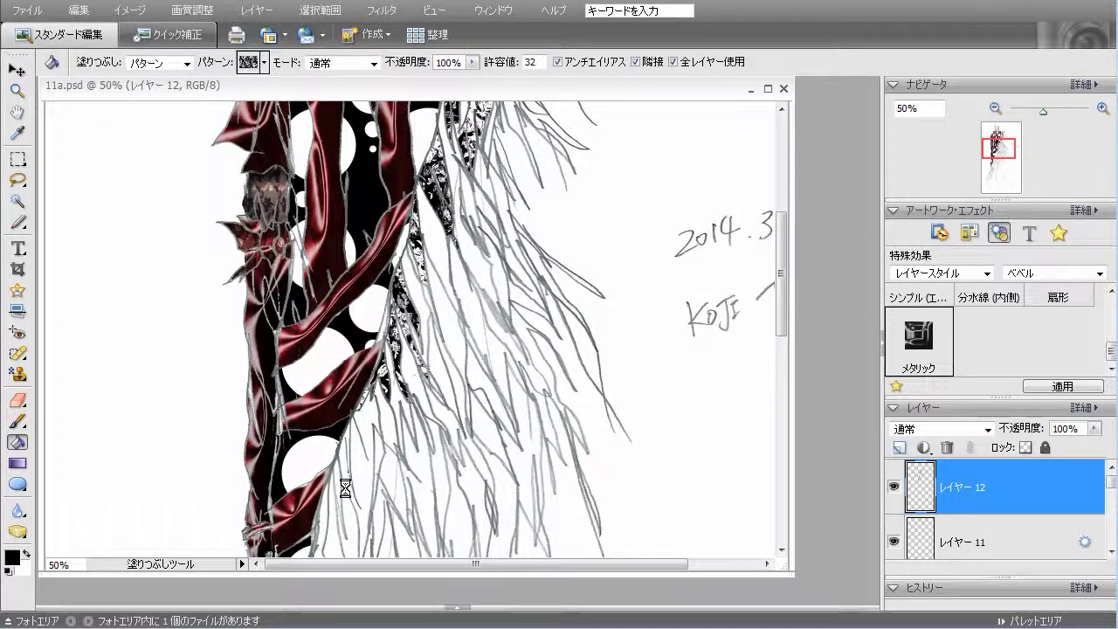
click(368, 467)
Fill the strands below the coat's pointed hem, down to the lowest feather tip, with the black-and-white floral pattern
drag(784, 289, 785, 346)
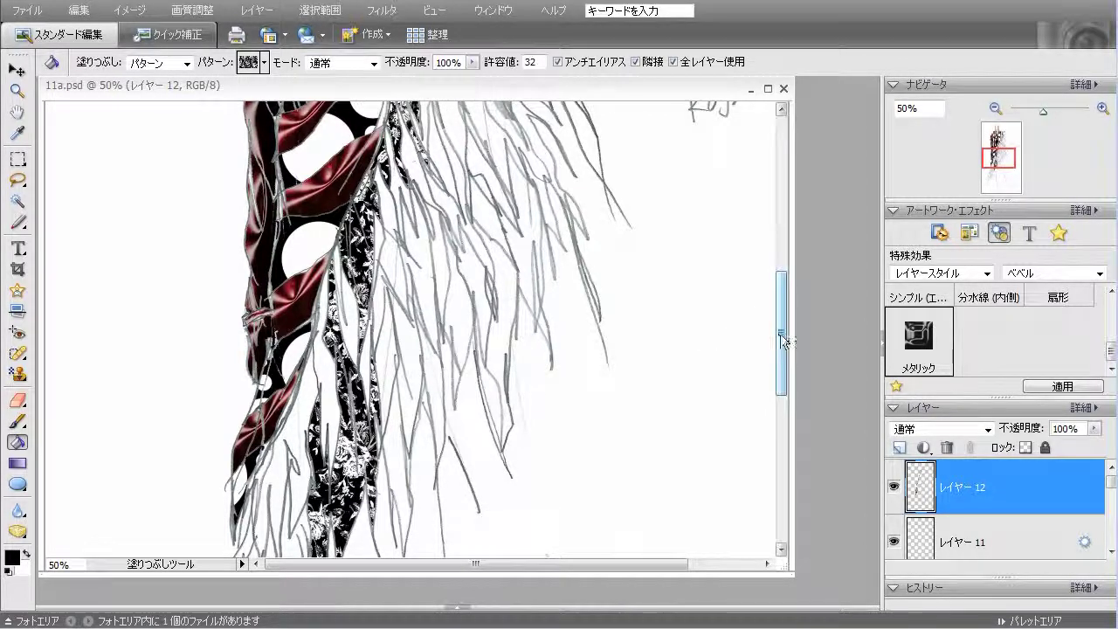
drag(780, 333, 780, 366)
click(243, 433)
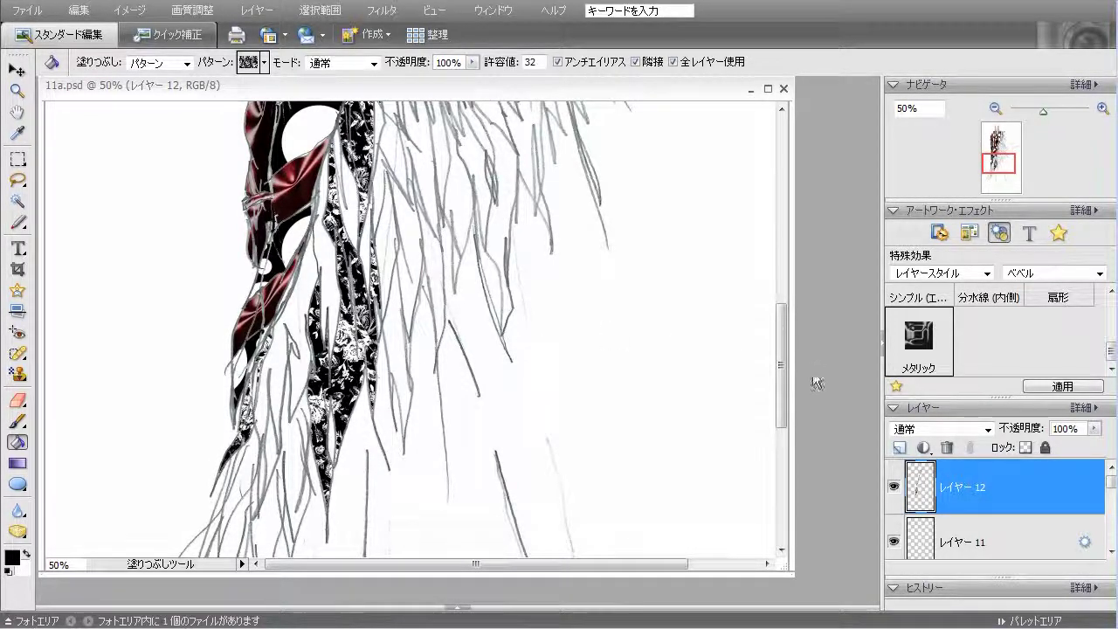
drag(783, 401, 782, 449)
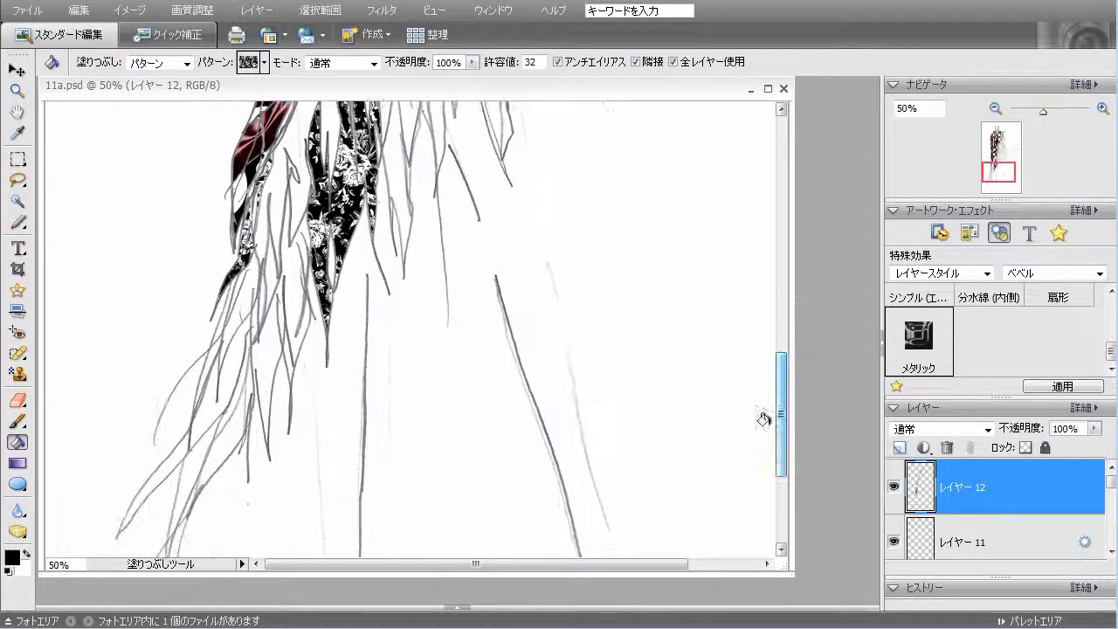
click(226, 325)
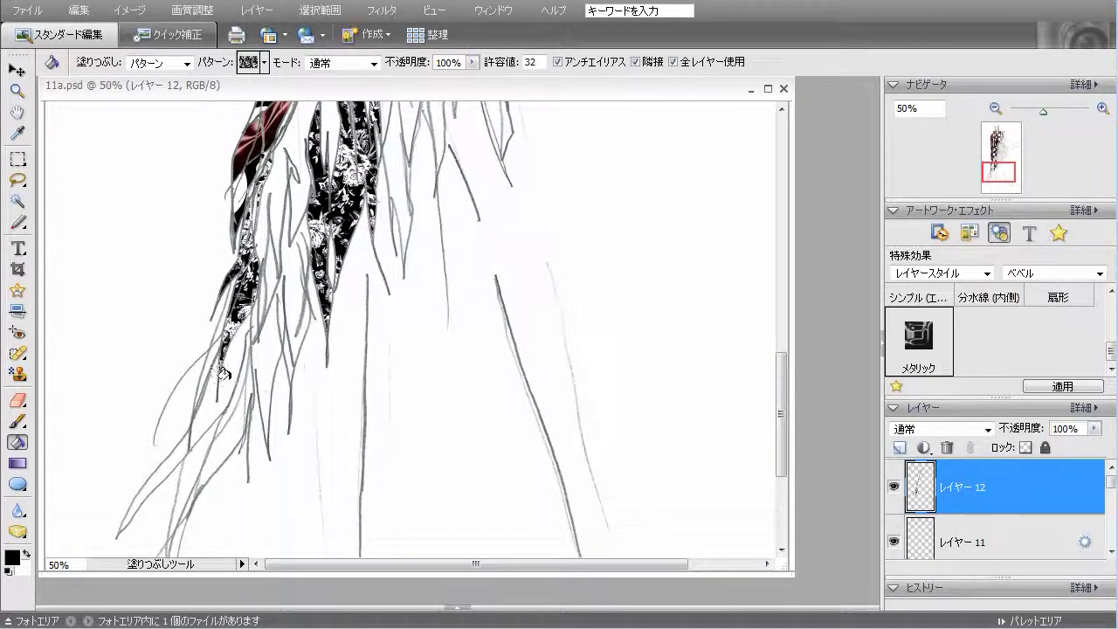
click(212, 425)
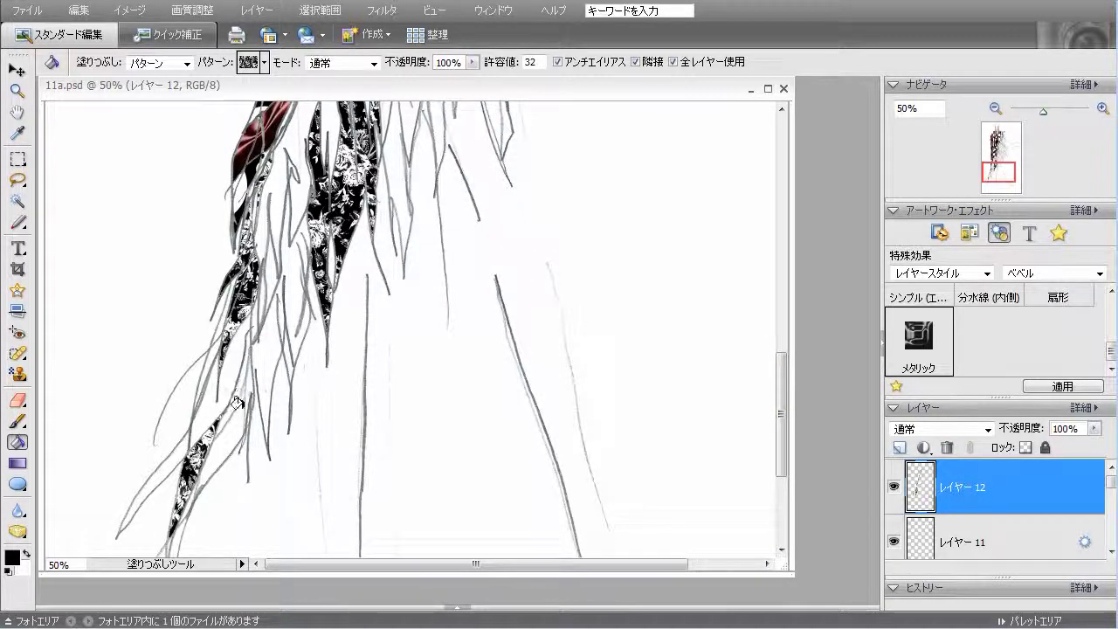
click(237, 401)
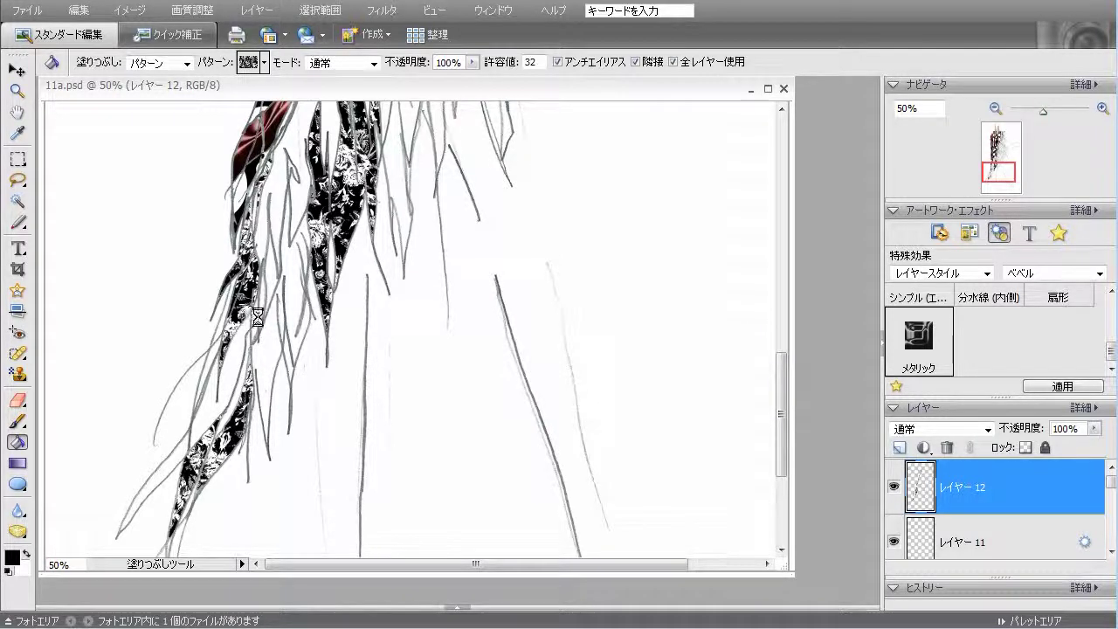
click(268, 269)
Try filling another gap between the hem strands with the floral pattern, and undo that fill
click(270, 266)
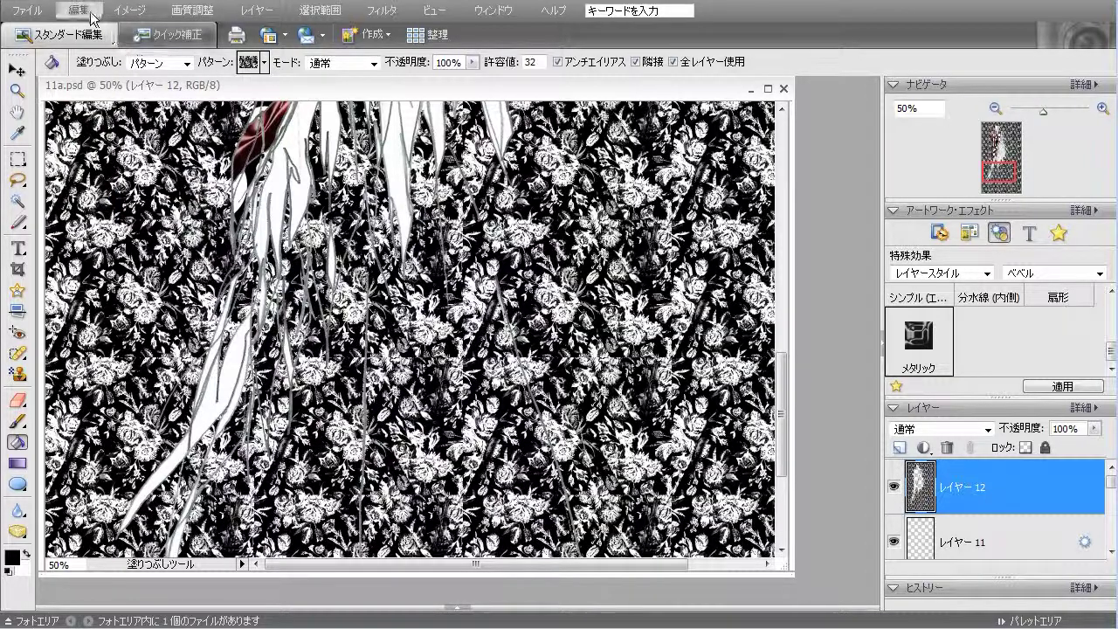
click(79, 11)
click(96, 35)
Set the 1 px Brush to 100% opacity and fill the remaining gaps between the hem strands with the black-and-white floral pattern
click(19, 420)
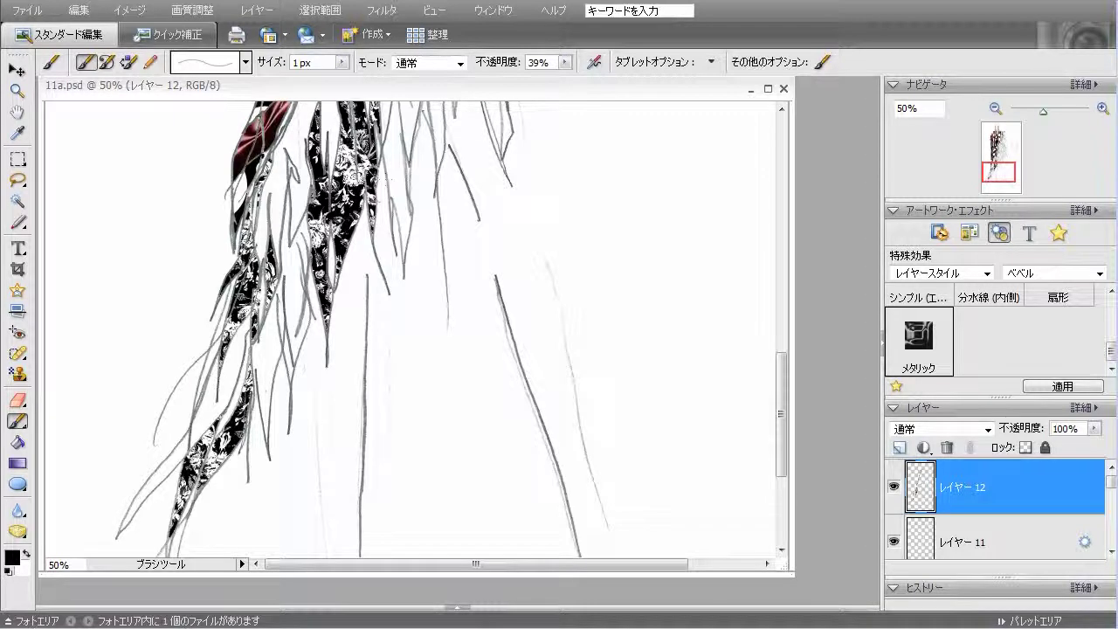
click(566, 64)
drag(570, 81, 636, 85)
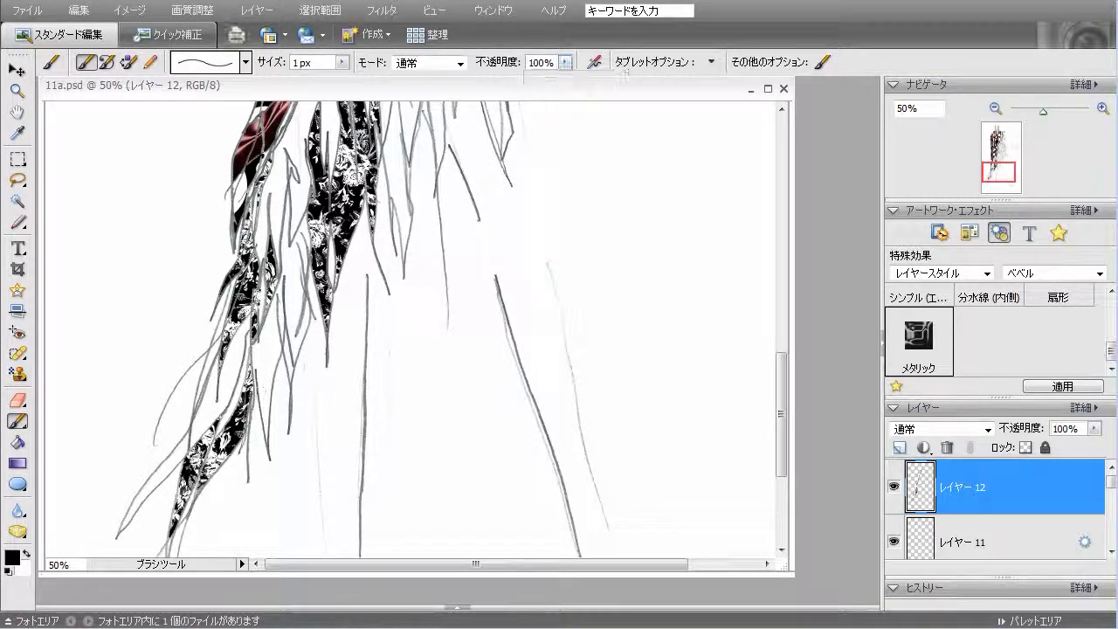
click(17, 443)
click(255, 359)
click(295, 308)
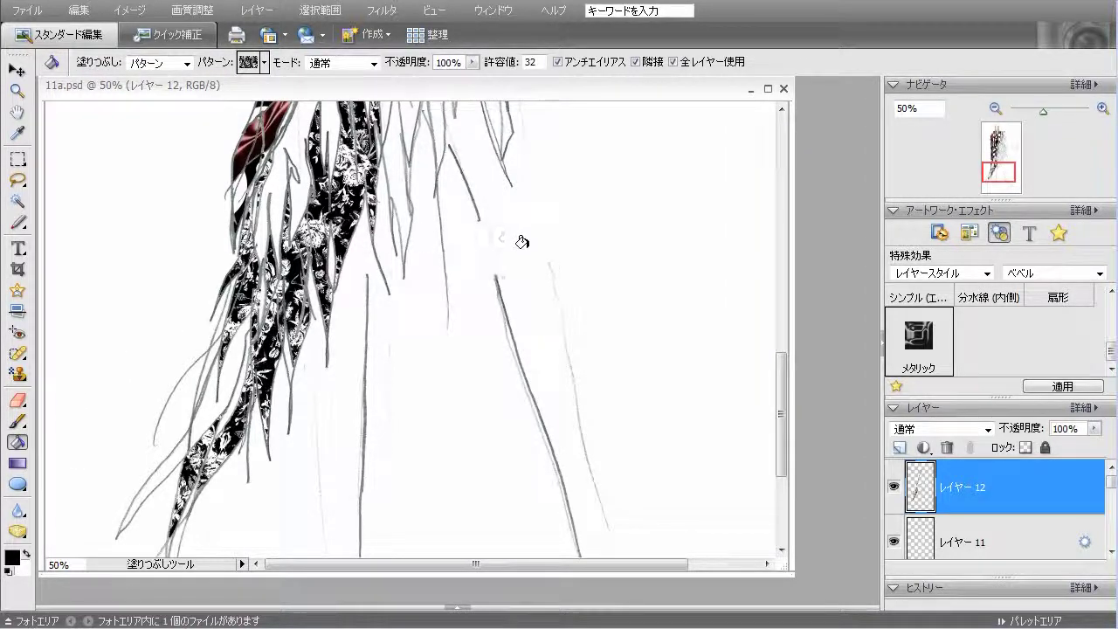
Undo the latest floral fill among the hem strands and redo it
click(86, 14)
click(89, 32)
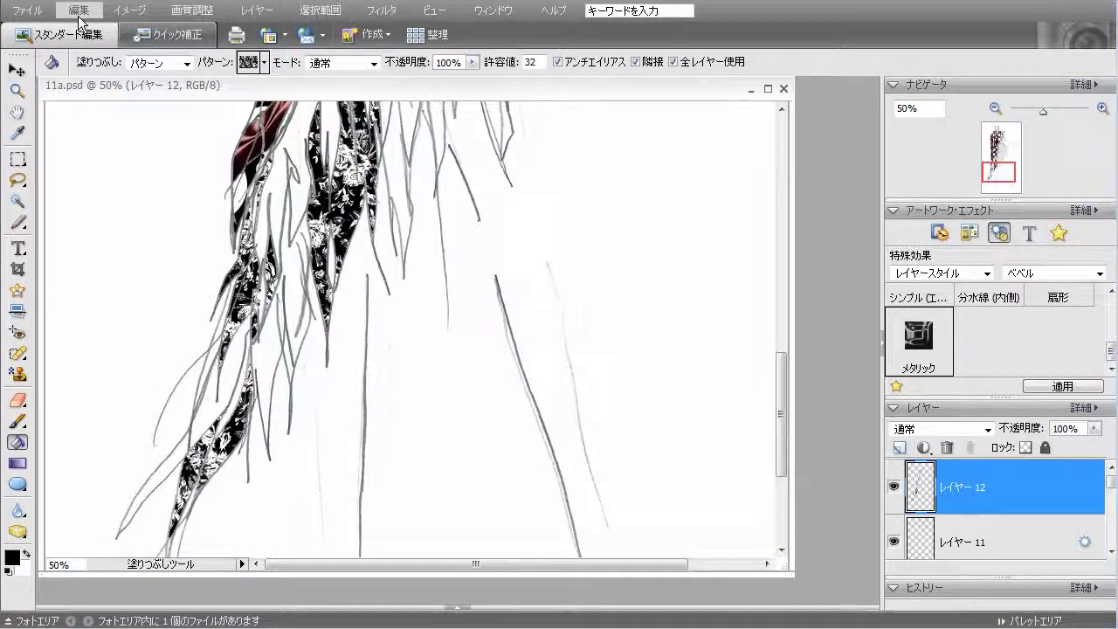
click(79, 13)
click(103, 42)
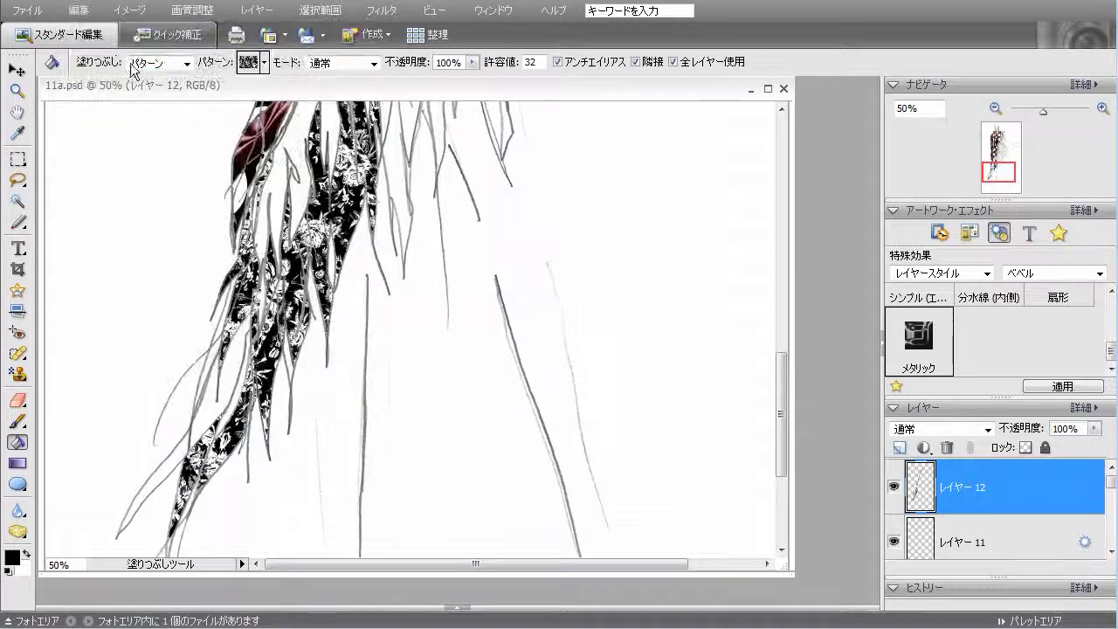
drag(787, 381, 759, 290)
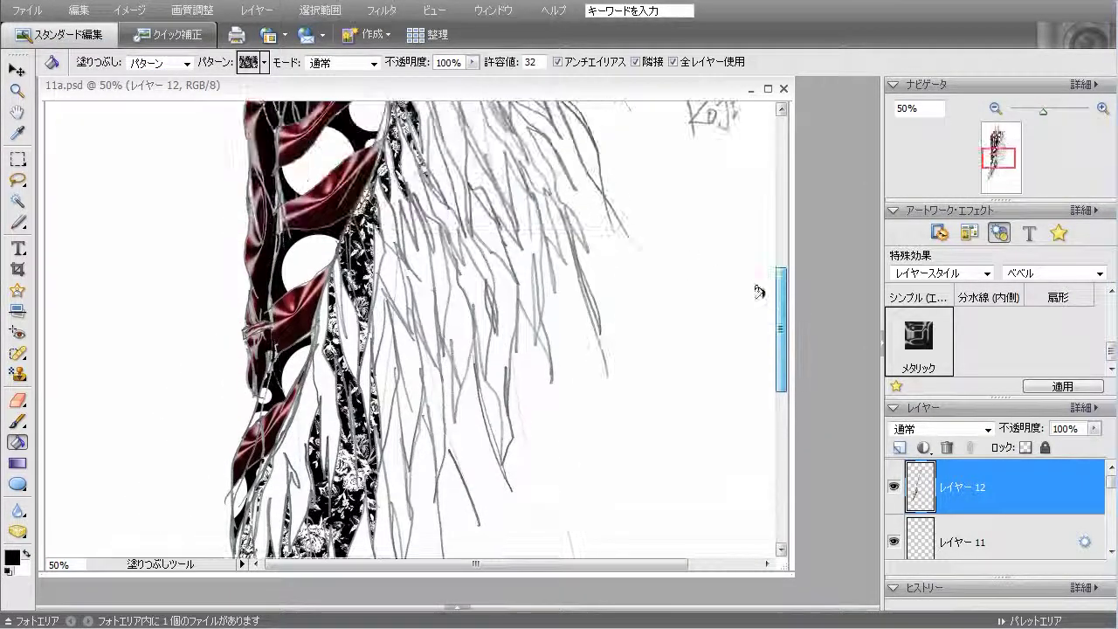
Fill the gaps between the middle and lower strands beside the red velvet hem with the black-and-white floral pattern
click(413, 364)
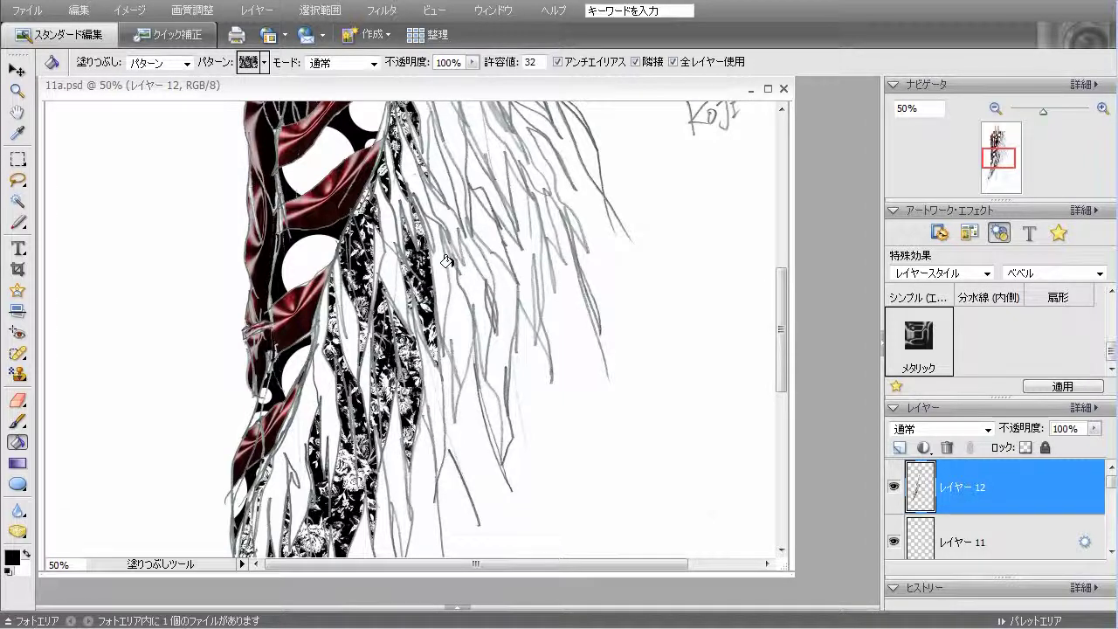
click(455, 302)
click(452, 381)
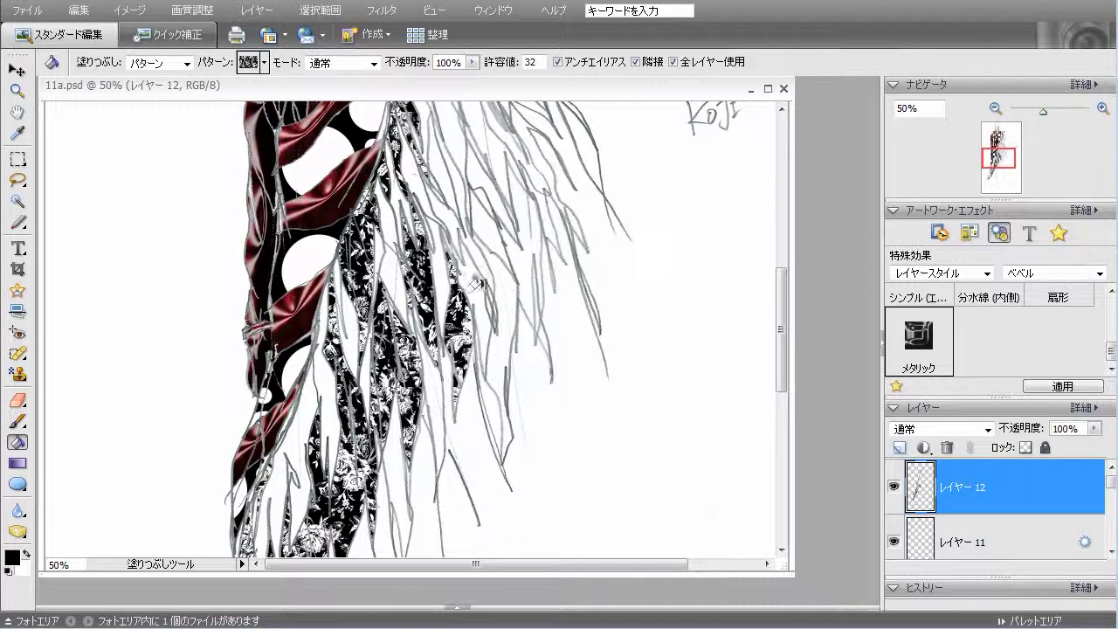
click(470, 248)
click(458, 233)
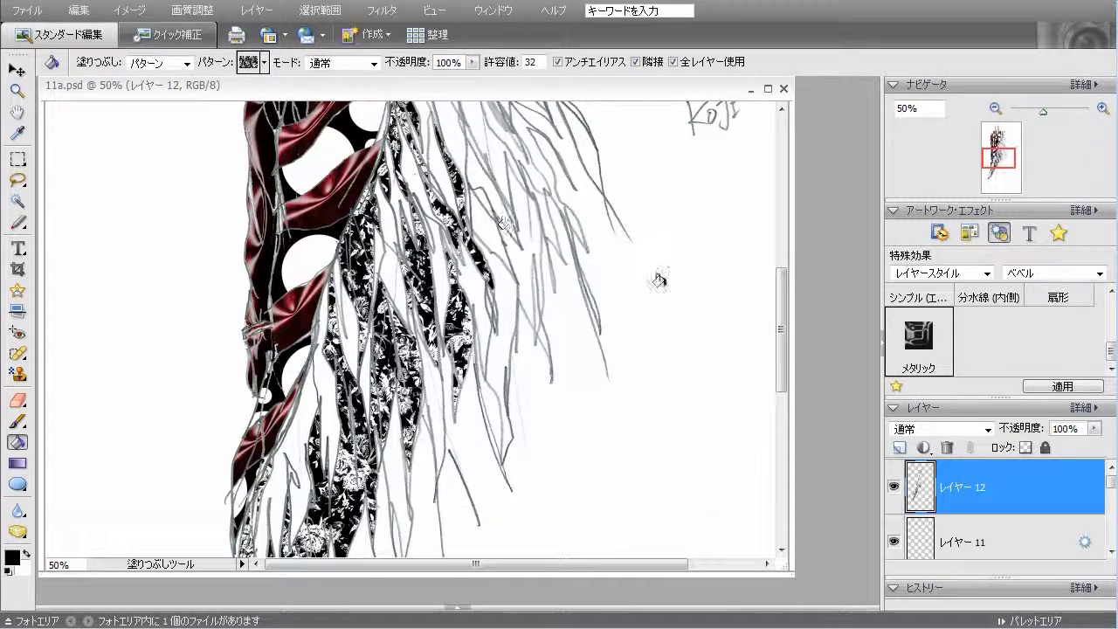
drag(782, 369, 782, 349)
scroll(784, 355, up, 2)
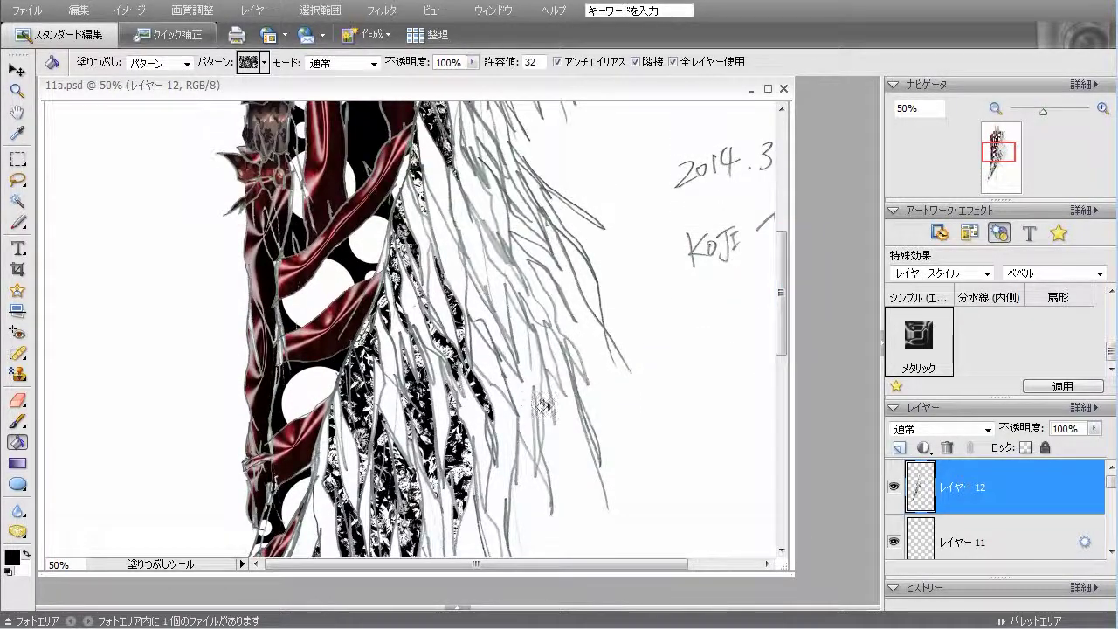
scroll(781, 366, down, 3)
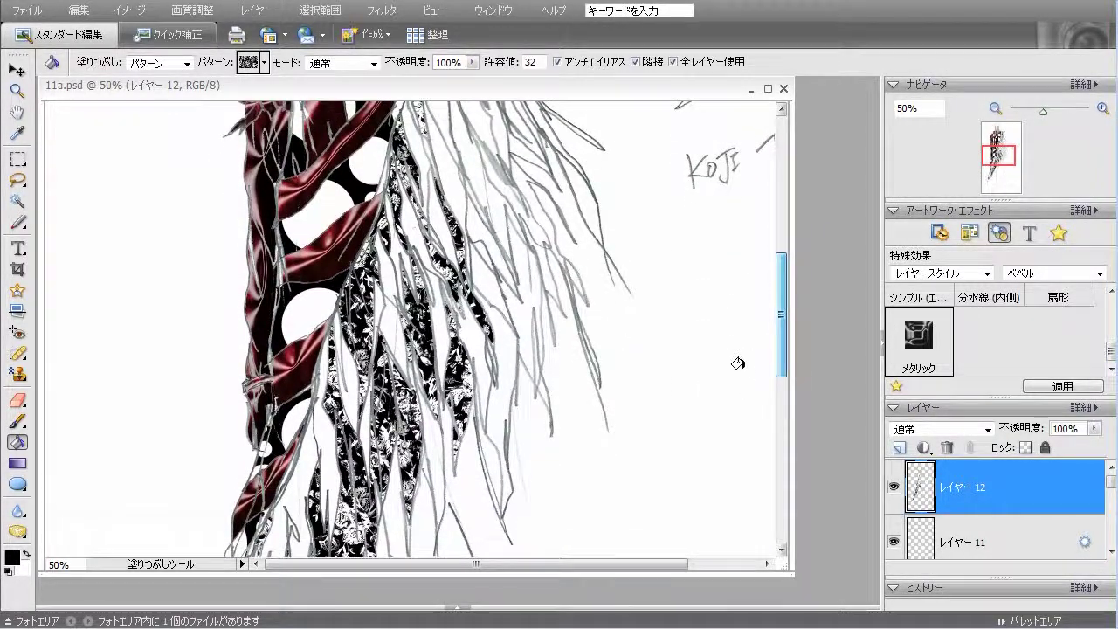
click(489, 404)
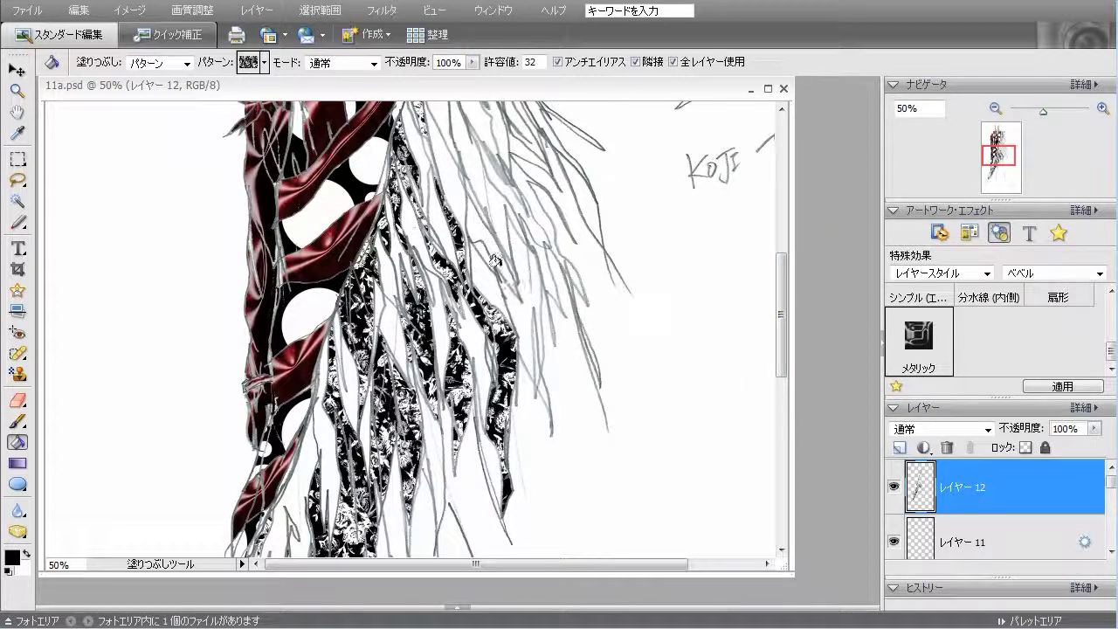
Fill the strands beside the crossing velvet band and the coat's waist with the black-and-white floral pattern
scroll(778, 336, up, 6)
click(472, 419)
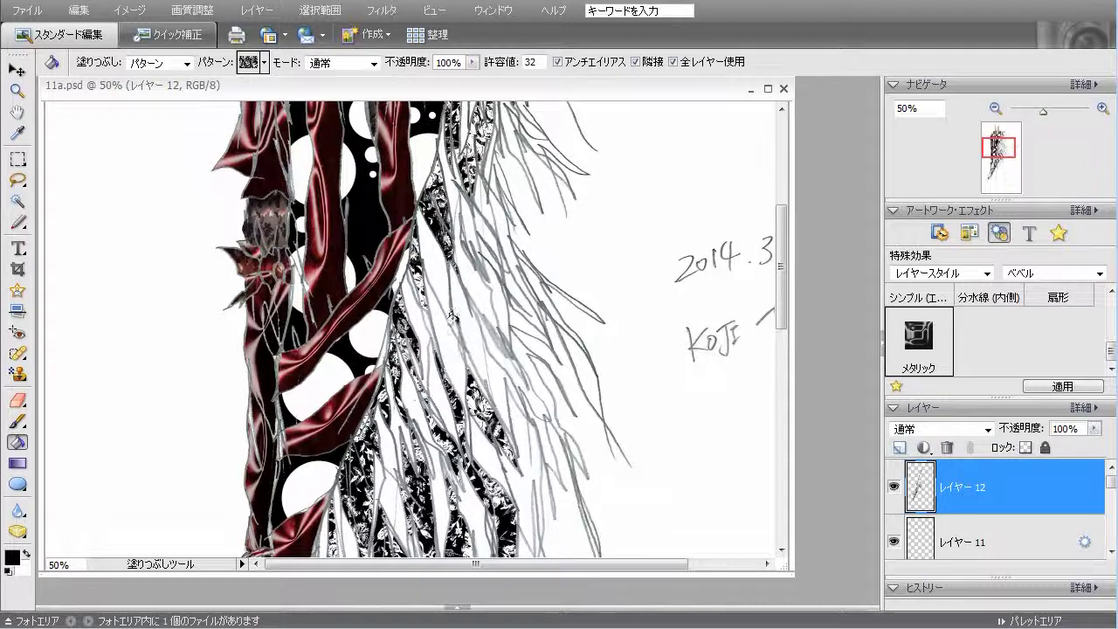
click(474, 336)
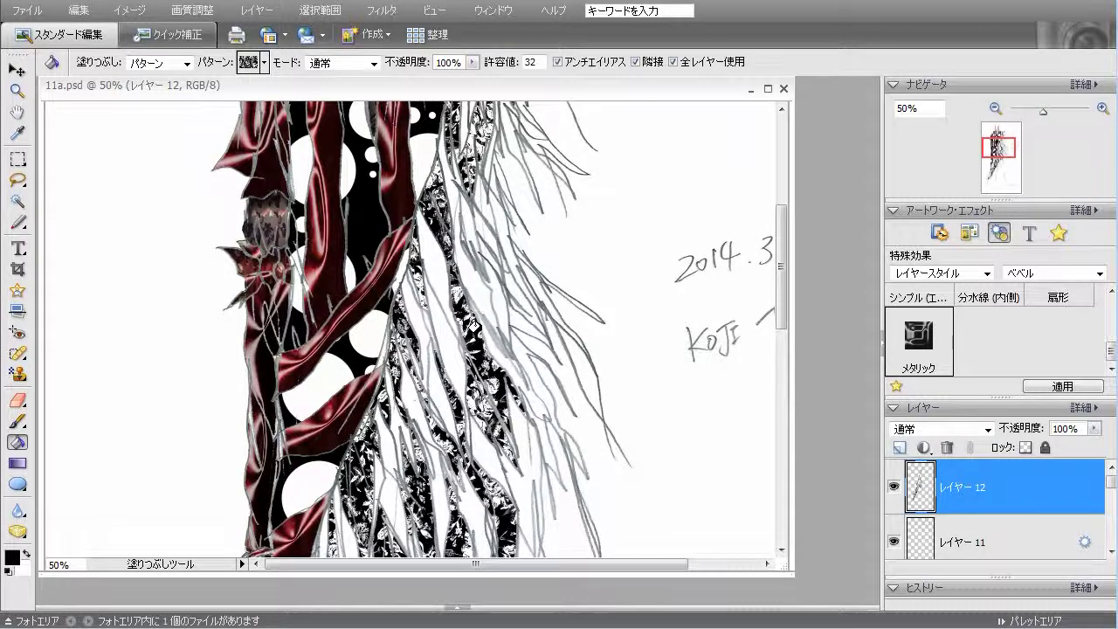
click(479, 282)
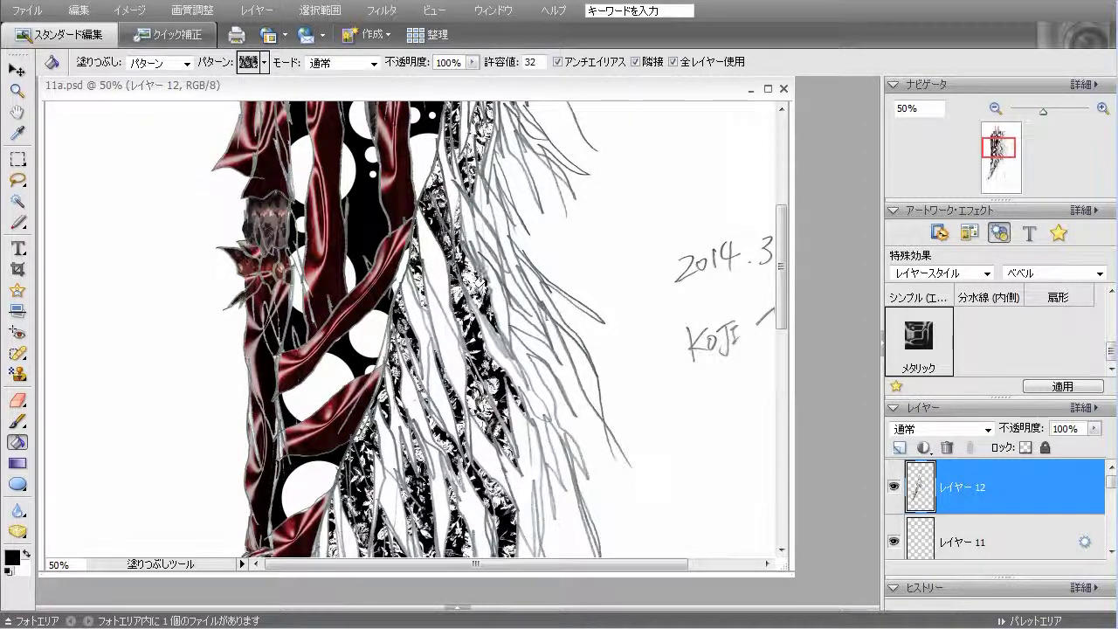
click(497, 267)
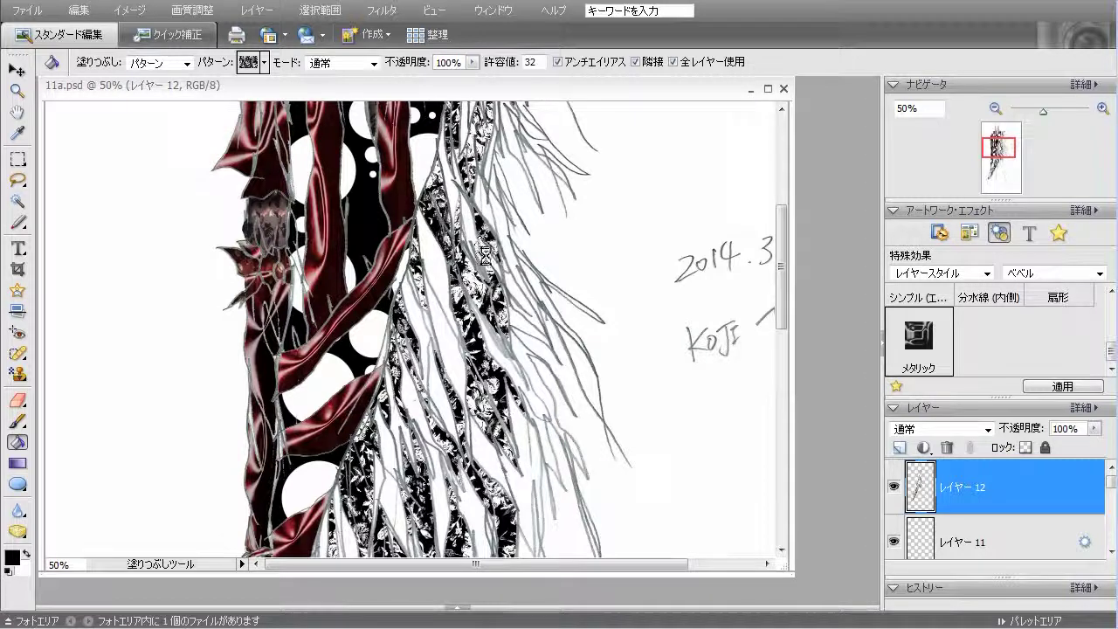
click(466, 227)
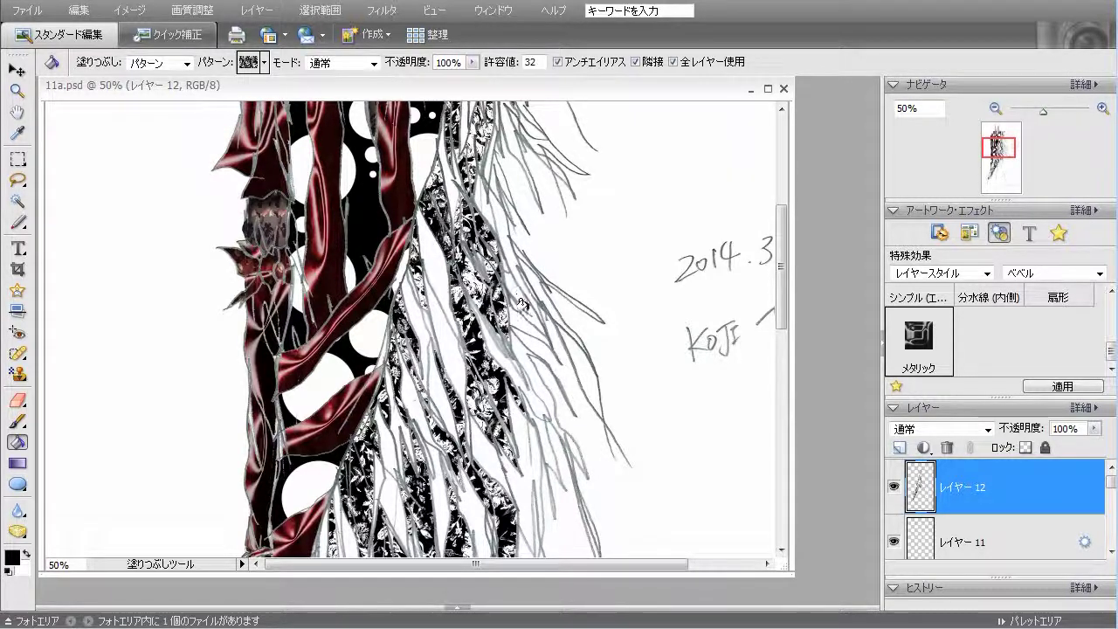
click(515, 320)
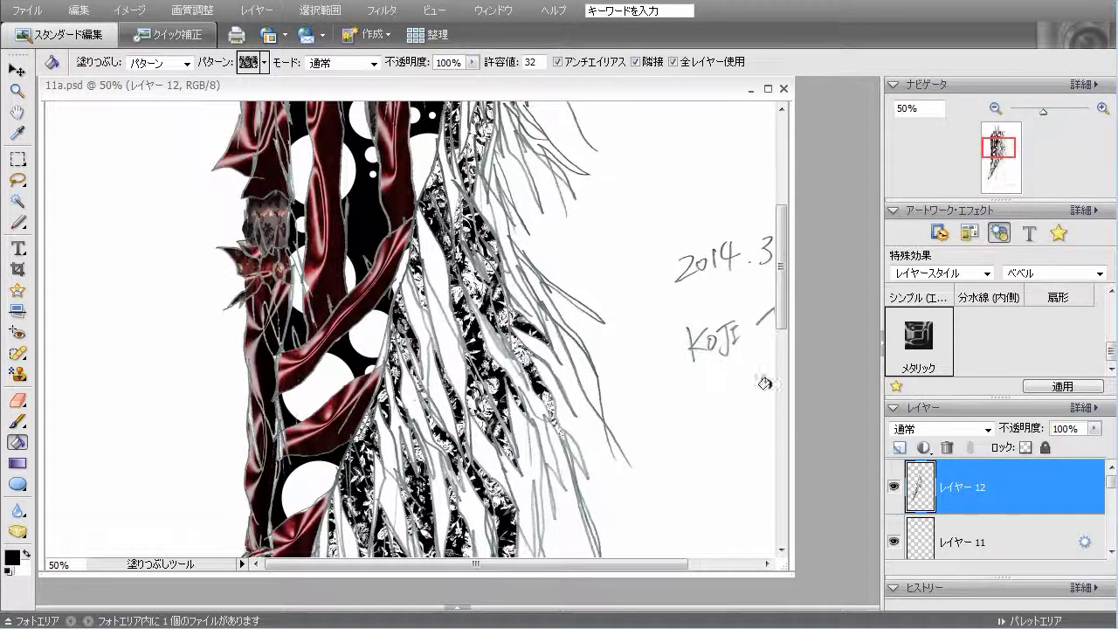
Fill the outer strand tips and the feathers spreading from the shoulder with the black-and-white floral pattern
drag(784, 327, 749, 358)
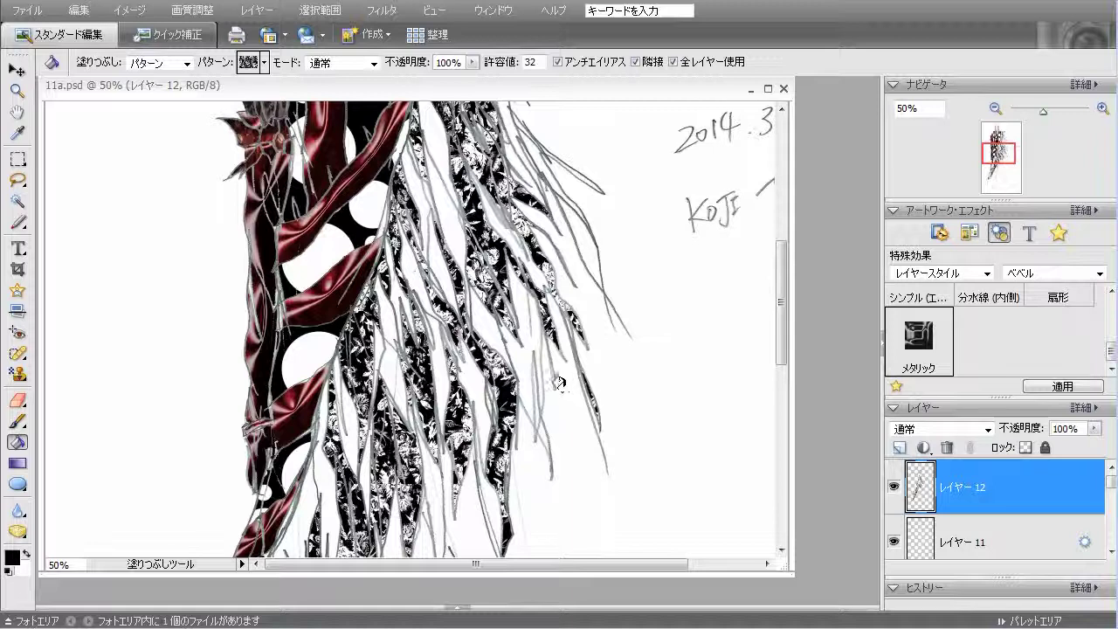
drag(789, 341, 785, 284)
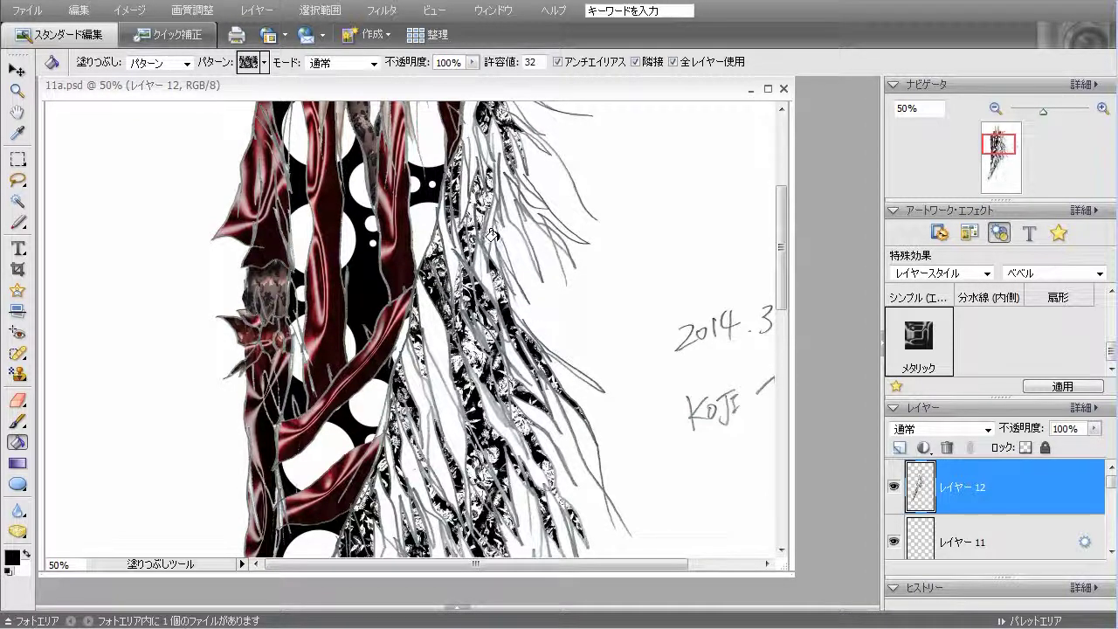
click(514, 190)
click(550, 214)
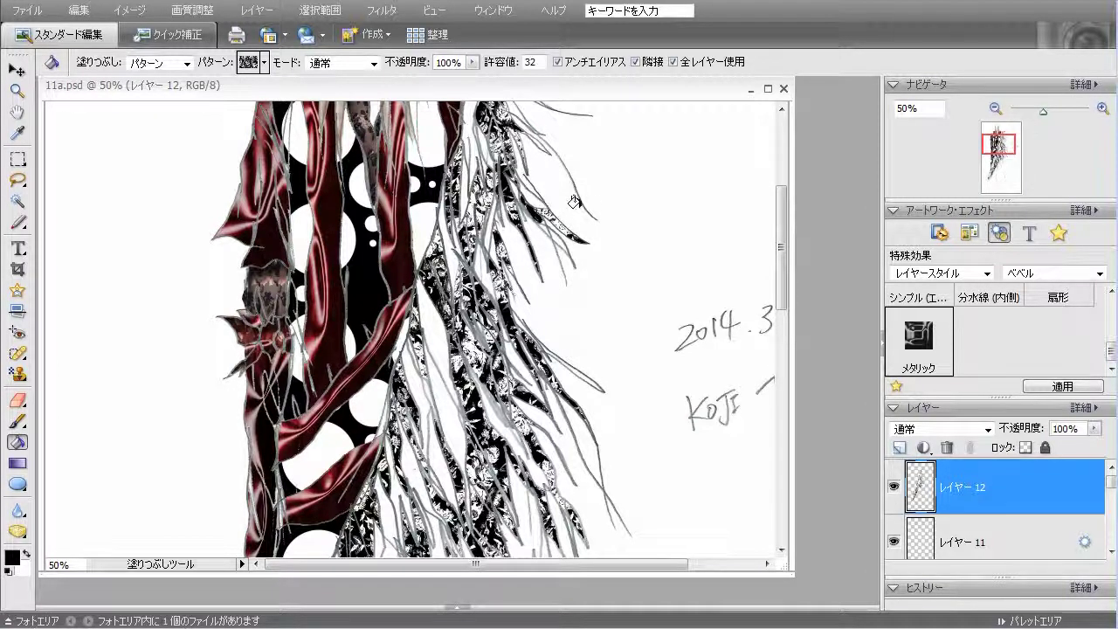
drag(777, 295, 777, 269)
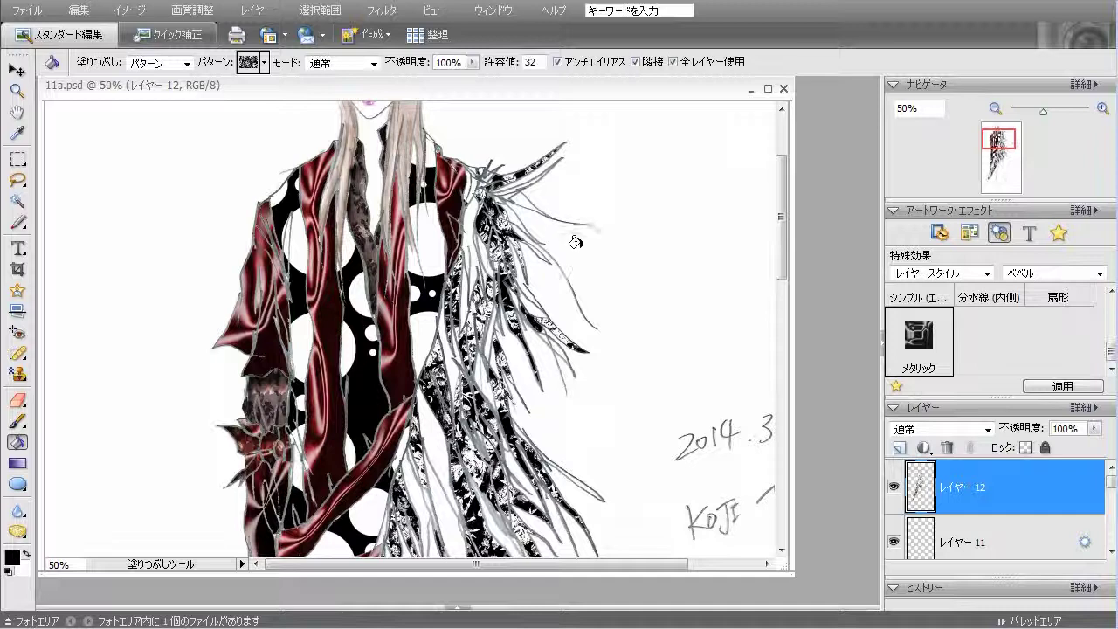
Try different simple bevel (ベベル) layer styles on the floral strands of レイヤー 12
drag(780, 263, 782, 379)
click(1034, 274)
click(1034, 277)
drag(1111, 350, 1110, 328)
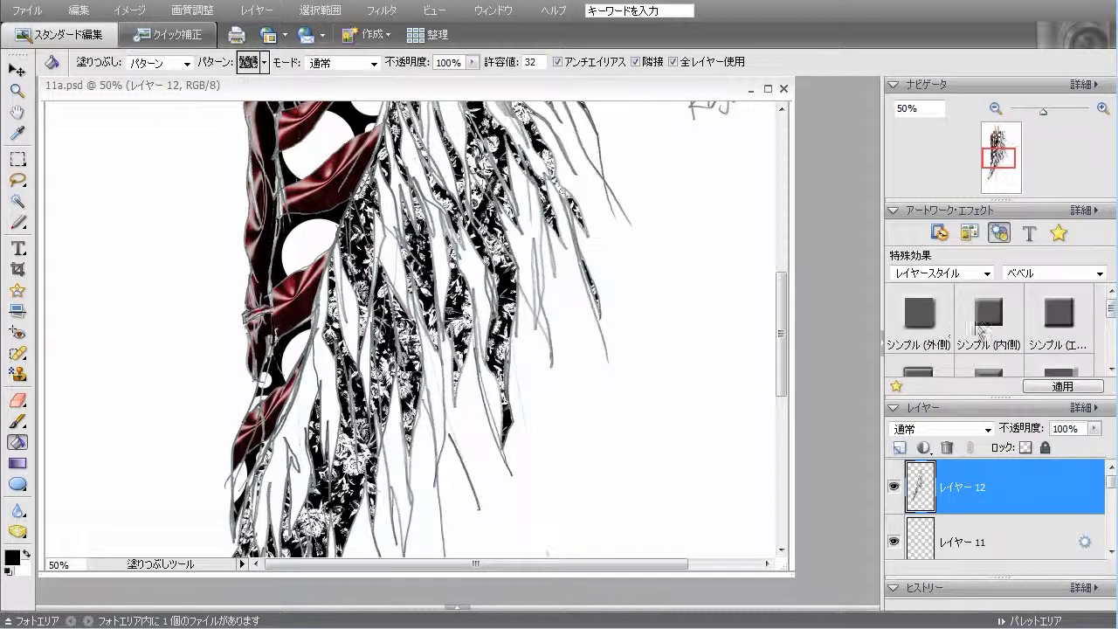
double_click(987, 325)
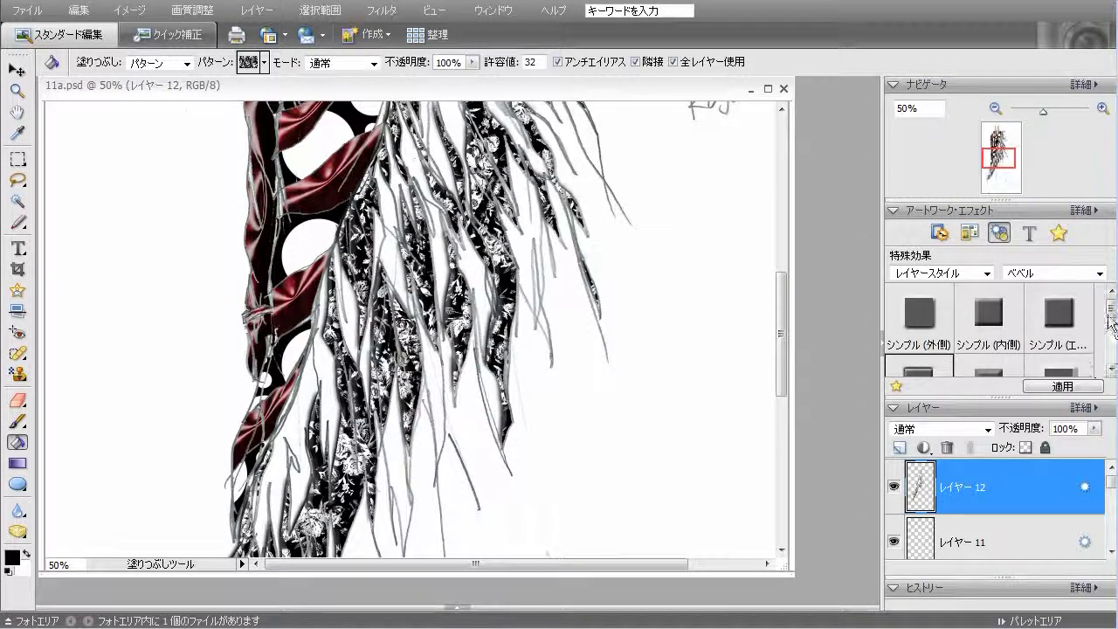
scroll(1111, 323, down, 1)
double_click(990, 341)
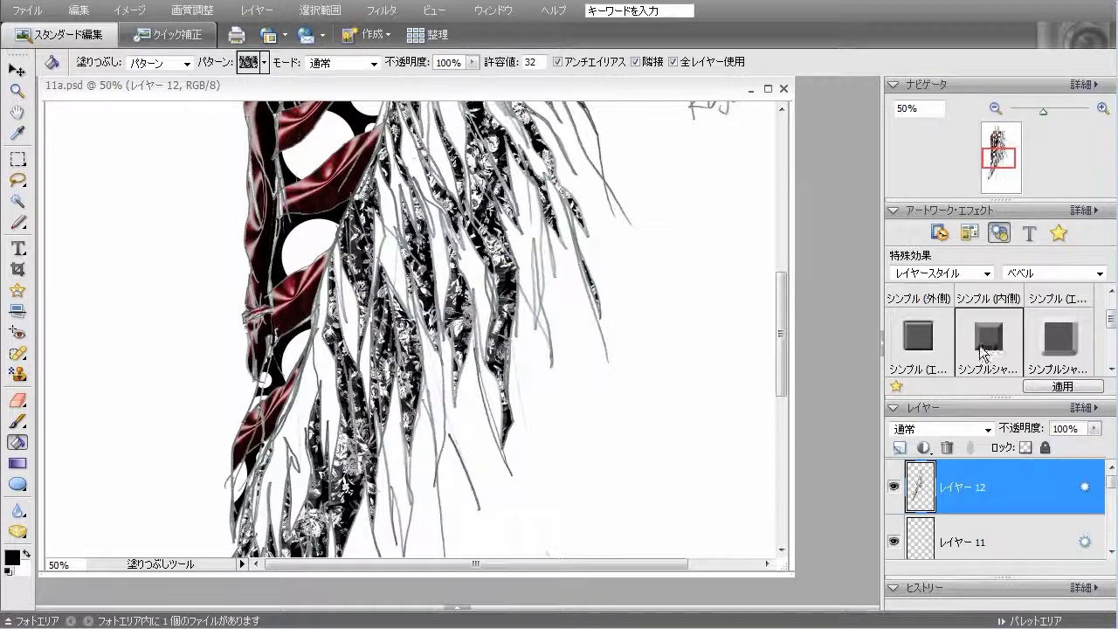
mouse_move(791, 356)
mouse_down()
mouse_move(788, 415)
mouse_move(791, 281)
mouse_up()
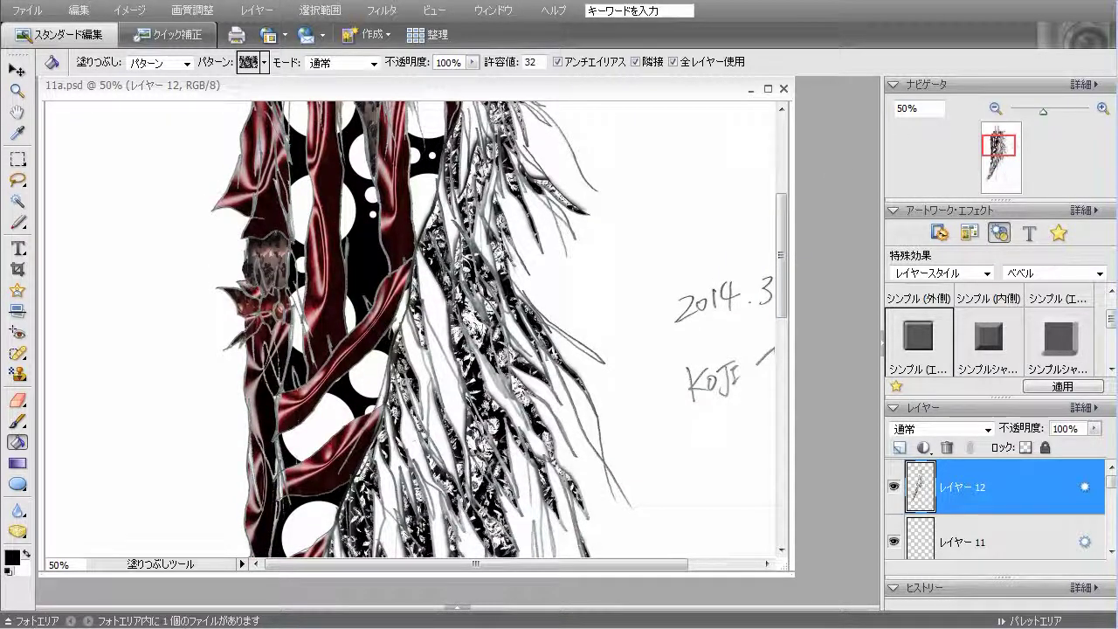
Clear the bevel style from レイヤー 12 and add a new layer above it
right_click(971, 484)
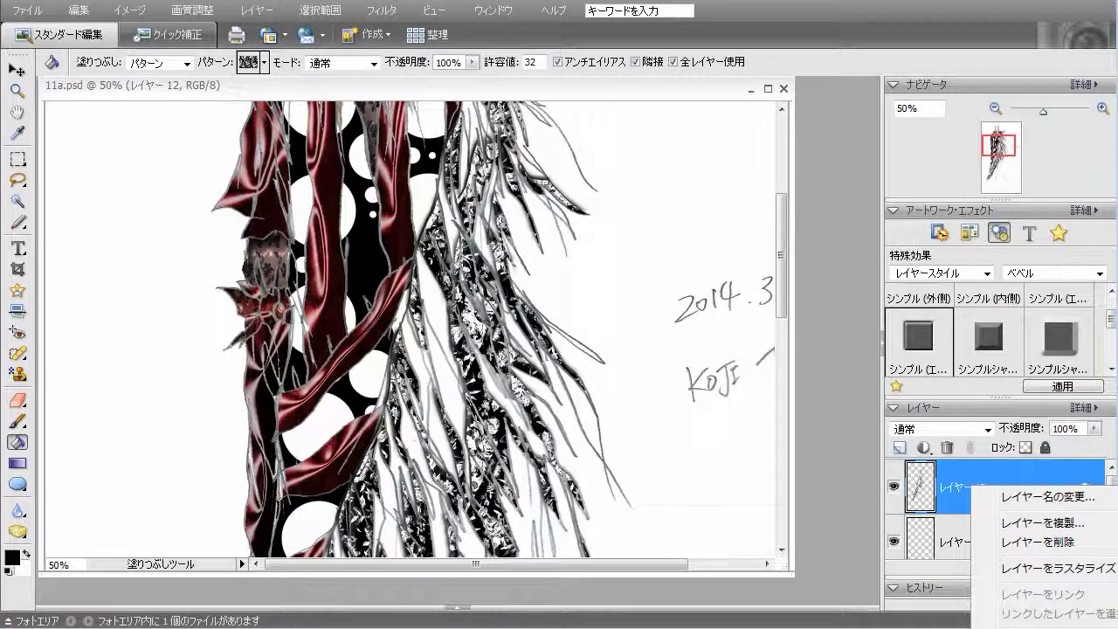
click(1035, 628)
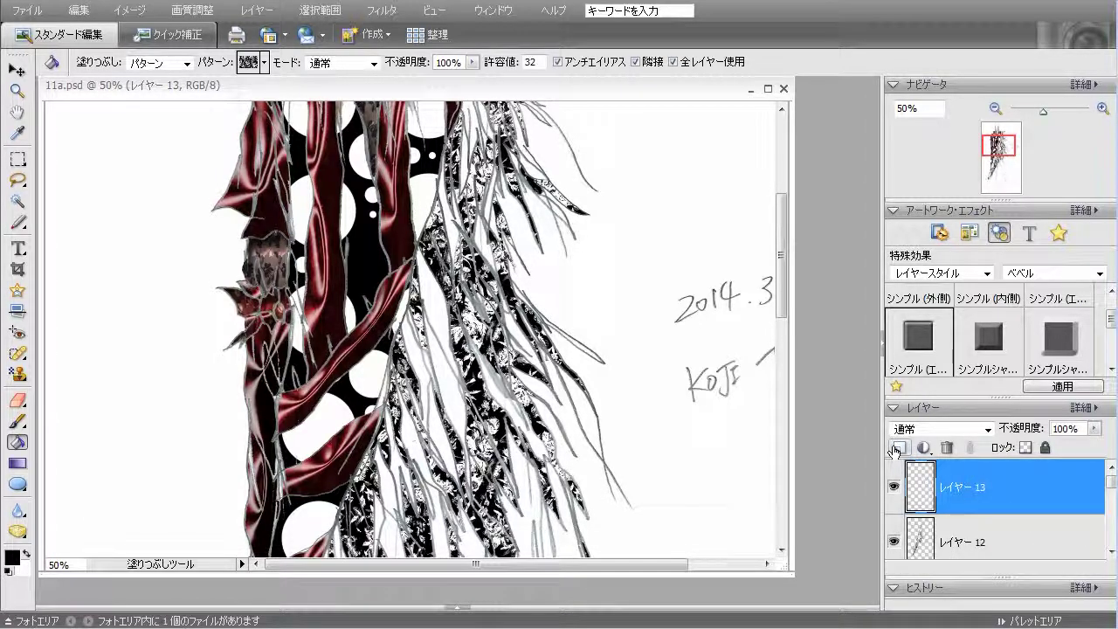
Try filling the strand below the shoulder with a black-and-white circle pattern, and undo that fill
drag(784, 302, 784, 230)
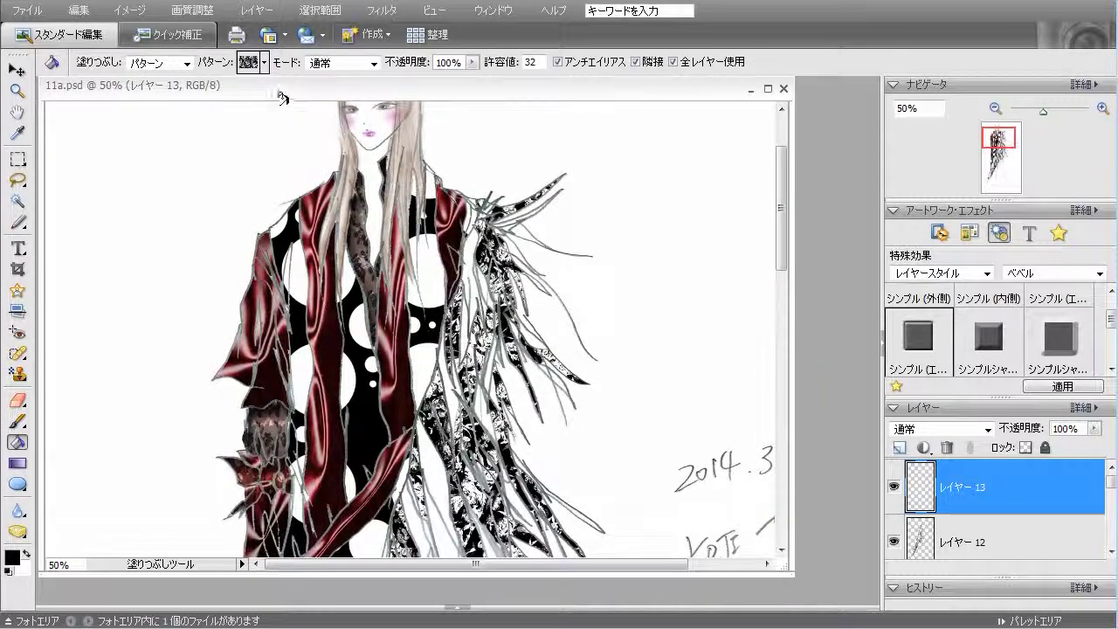
click(264, 62)
drag(429, 441, 433, 628)
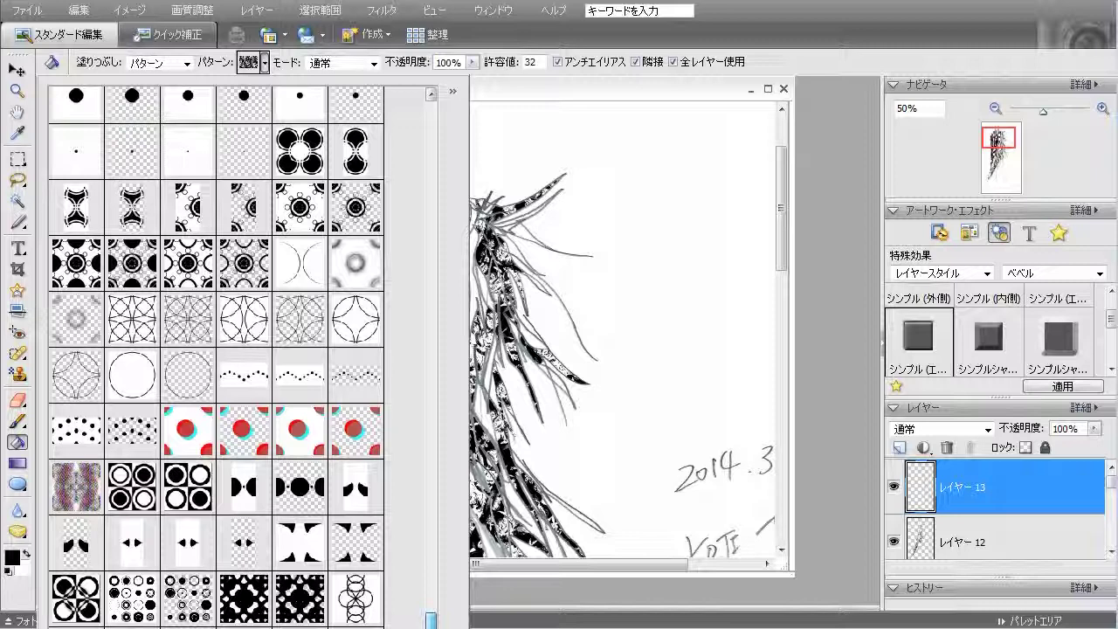
click(624, 90)
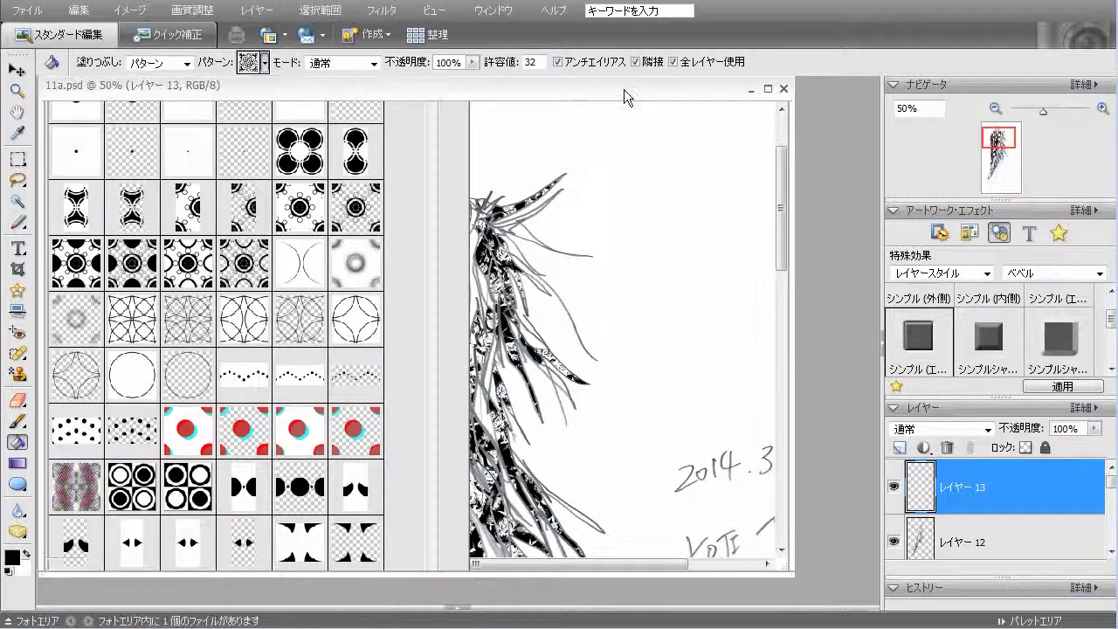
click(468, 264)
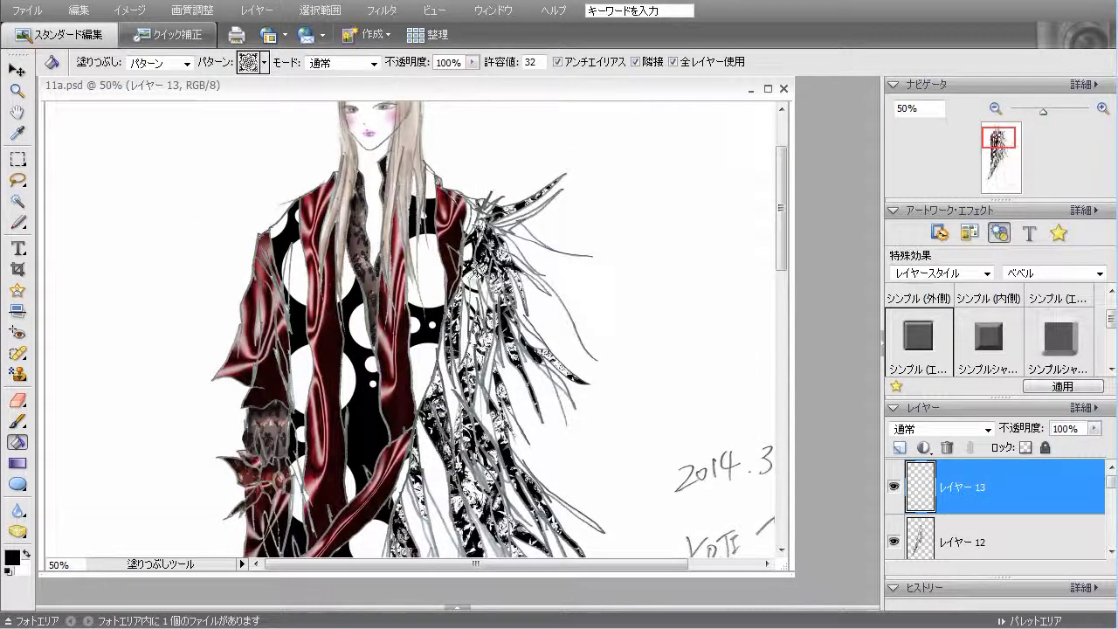
click(78, 10)
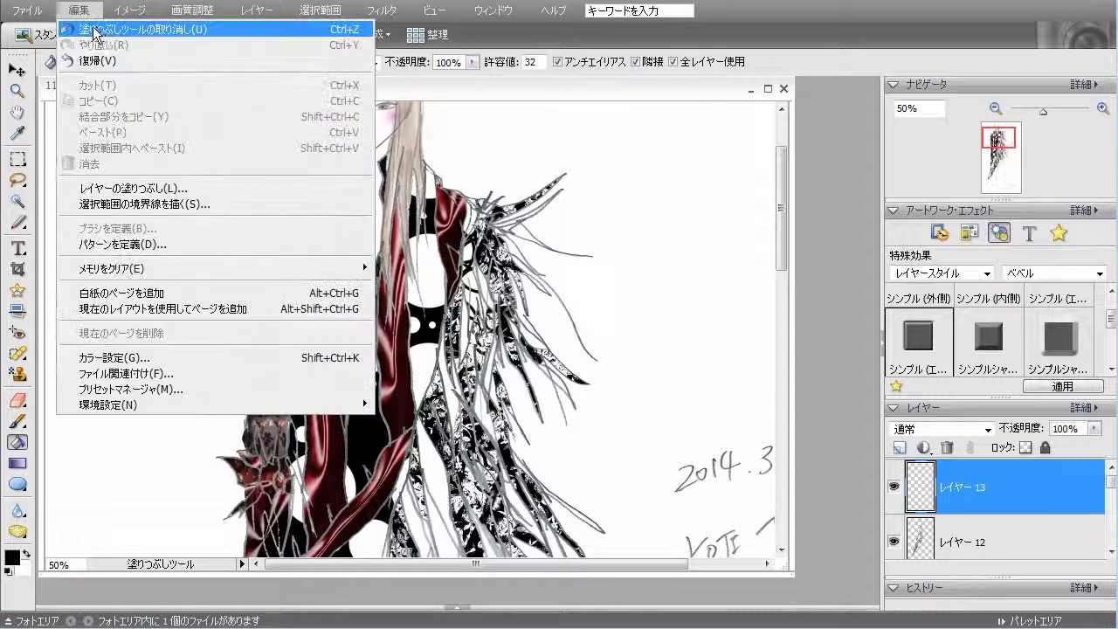
click(382, 107)
Try filling the strand below the shoulder with a dark red fabric pattern, and undo that fill
mouse_move(784, 245)
mouse_down()
mouse_move(784, 325)
mouse_move(784, 255)
mouse_up()
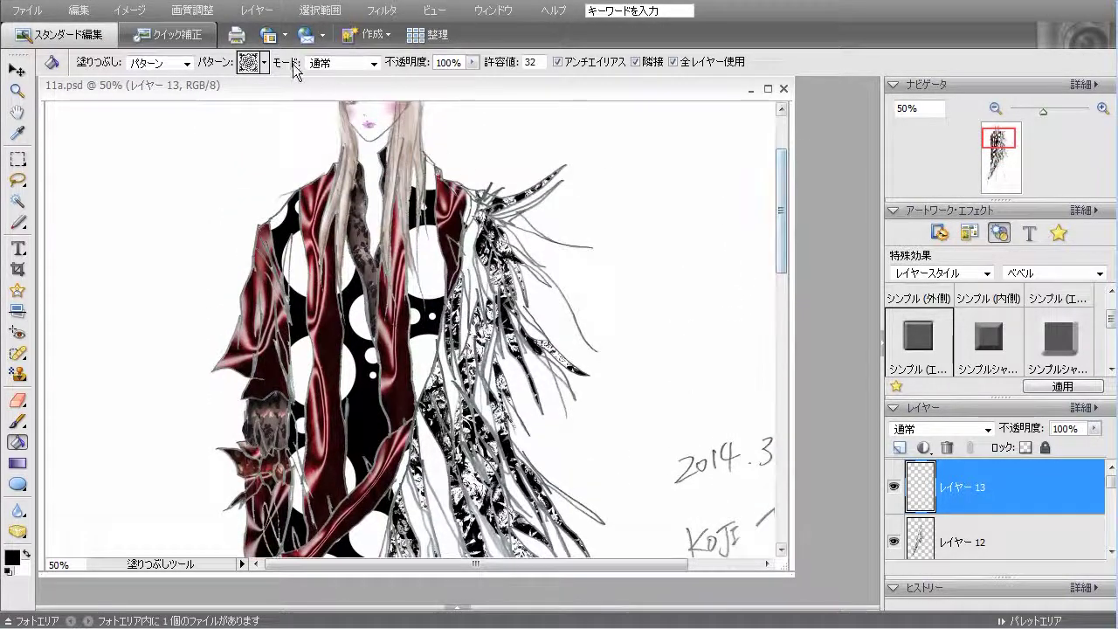
click(264, 63)
drag(433, 628, 426, 392)
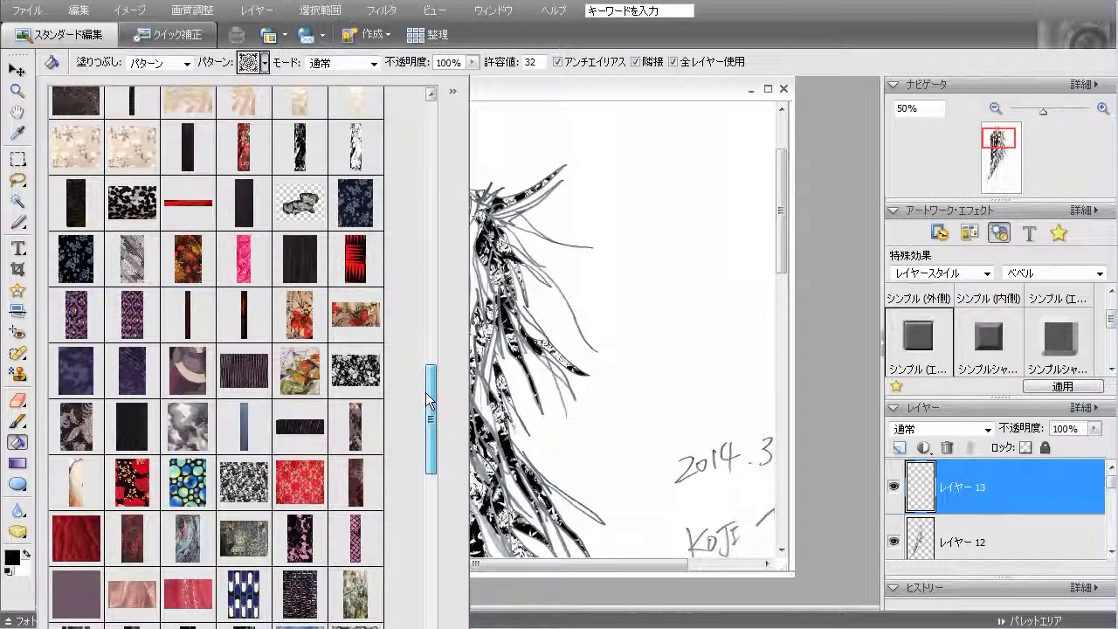
drag(425, 392, 440, 433)
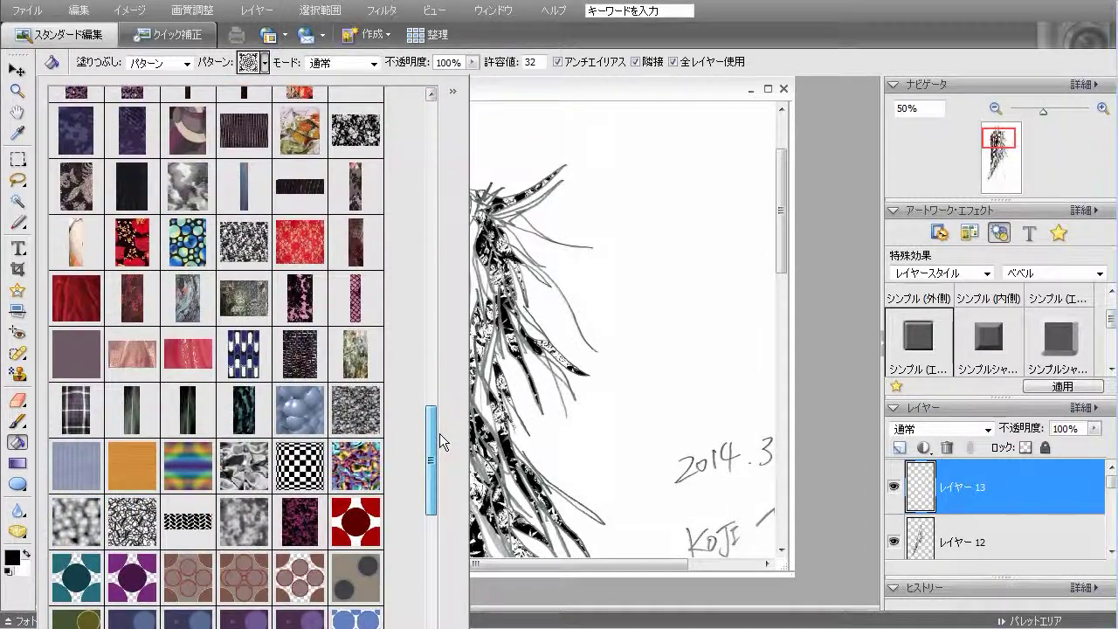
click(132, 306)
click(609, 89)
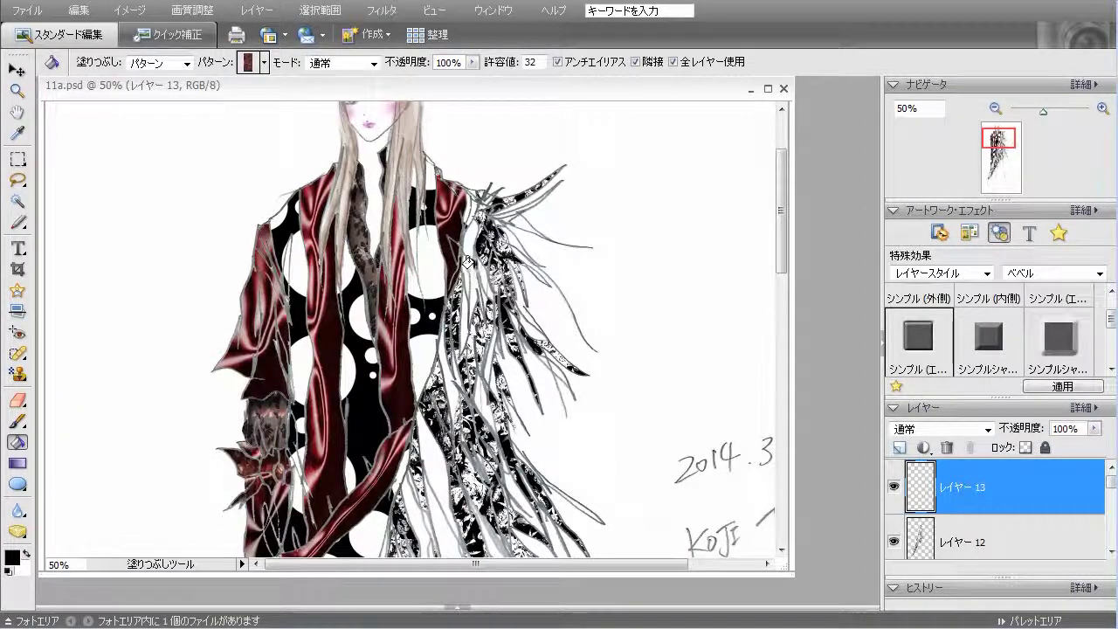
mouse_move(787, 255)
mouse_down()
mouse_move(784, 398)
mouse_move(792, 268)
mouse_up()
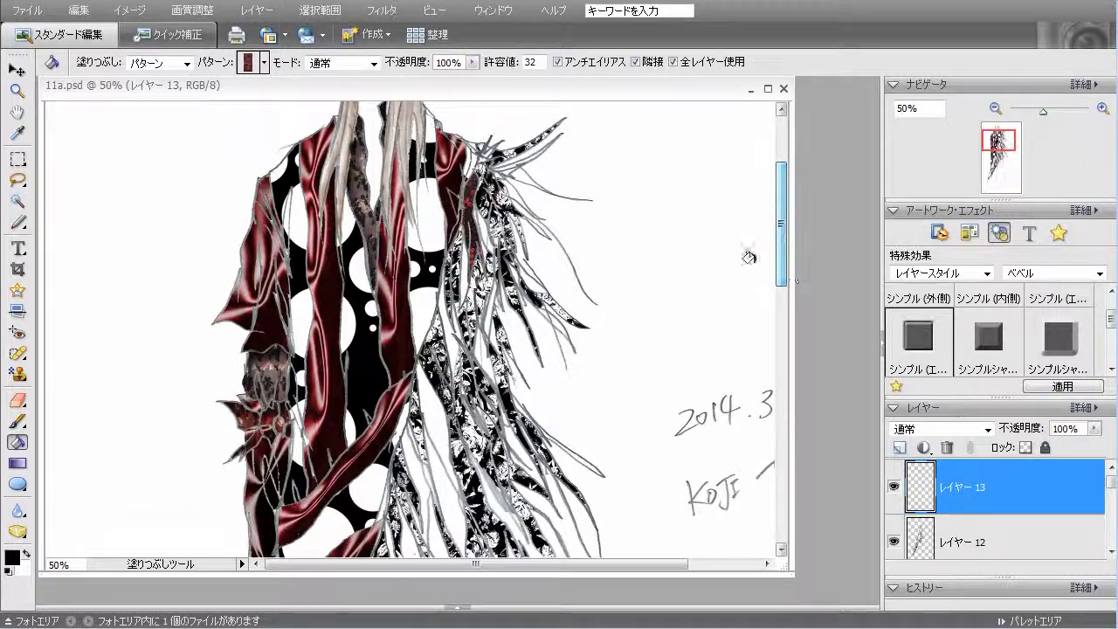
click(79, 11)
click(93, 31)
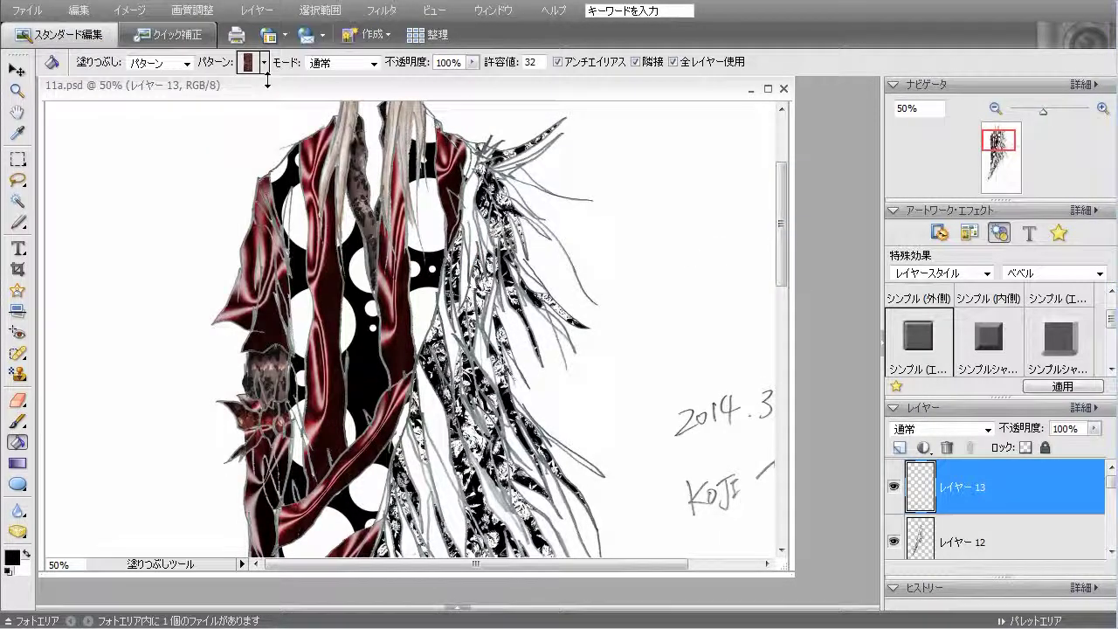
Choose the black pattern with small red dots and fill the inner strand running down from the shoulder
click(264, 63)
drag(426, 452, 411, 505)
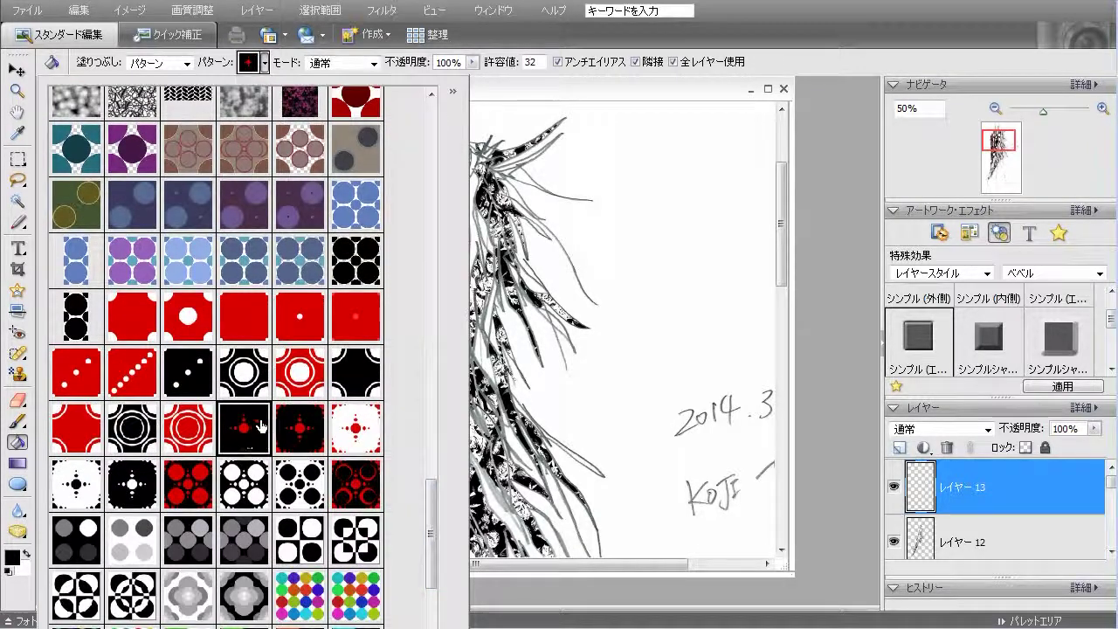
click(516, 105)
click(470, 201)
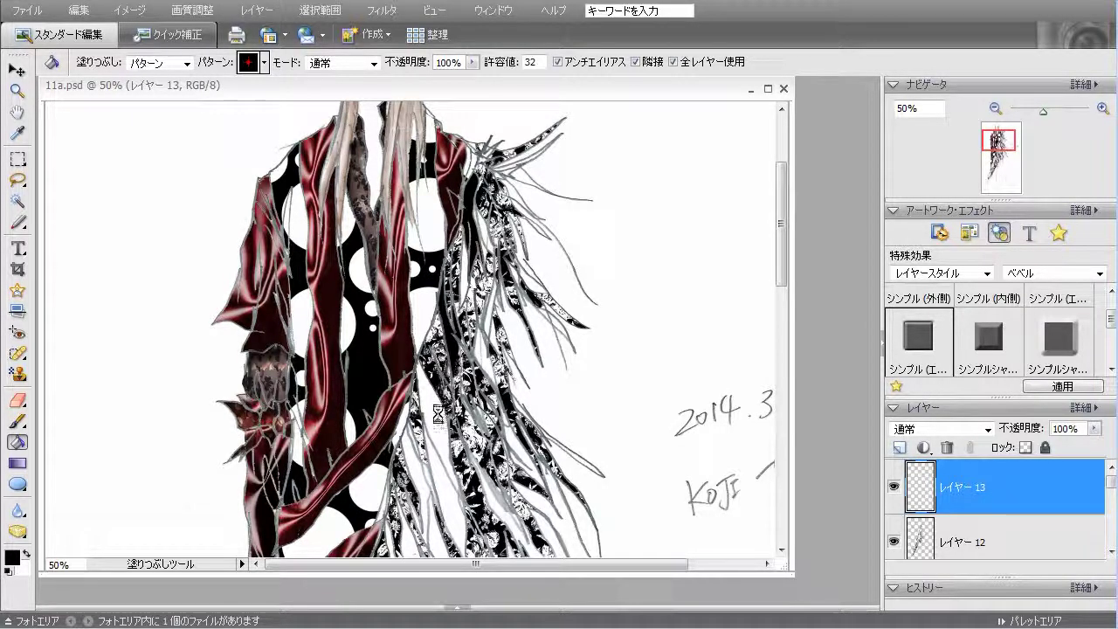
Fill the fringe strands beside the crossing red sash with the black red-dotted pattern
scroll(768, 290, down, 5)
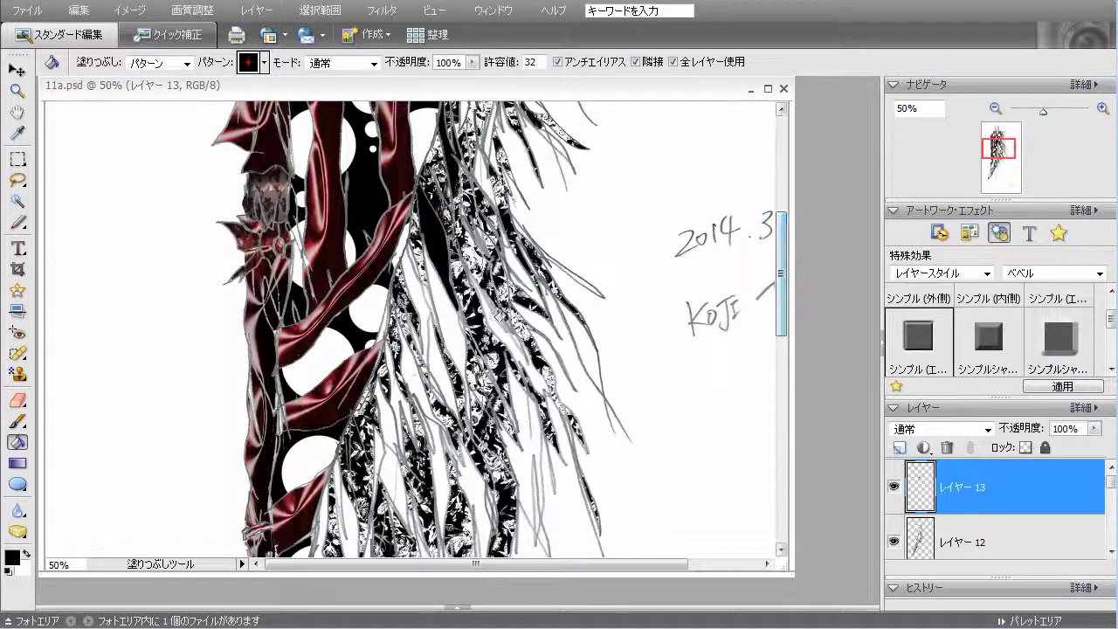
click(417, 300)
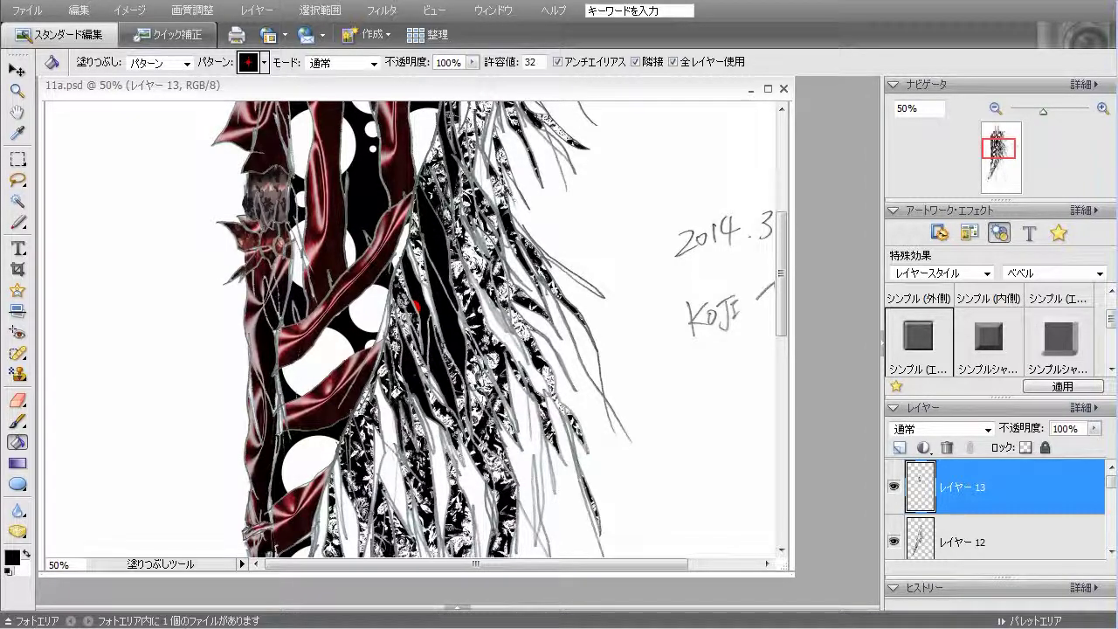
click(394, 423)
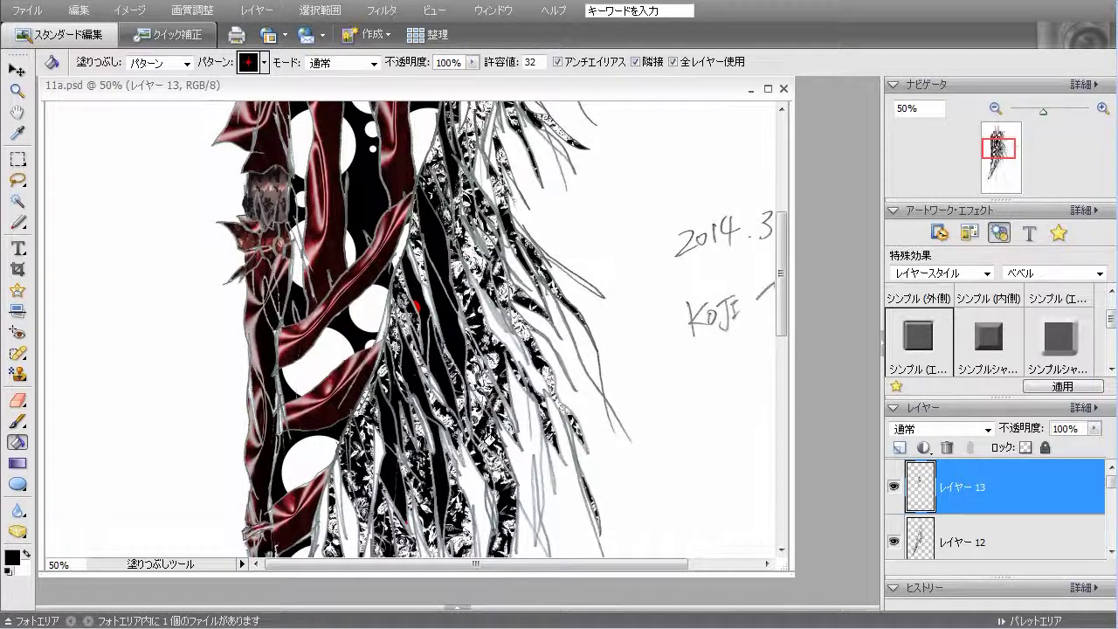
Fill the strands in the middle and lower part of the fringe, beside the lowest red drapes, with the black red-dotted pattern
drag(780, 328, 784, 398)
click(476, 259)
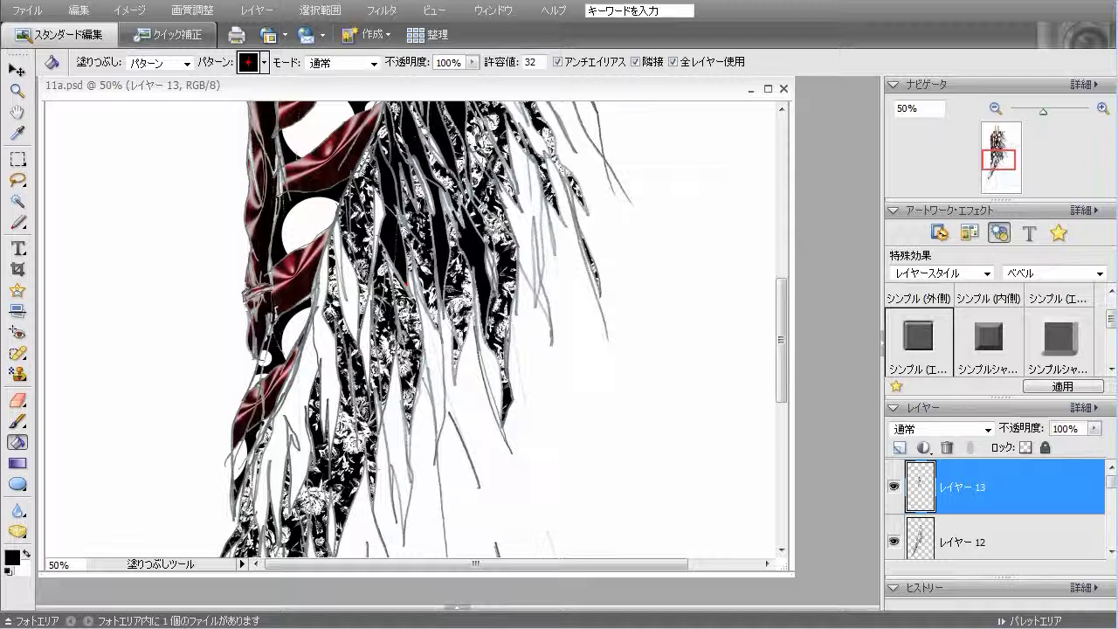
click(392, 392)
click(359, 338)
click(349, 306)
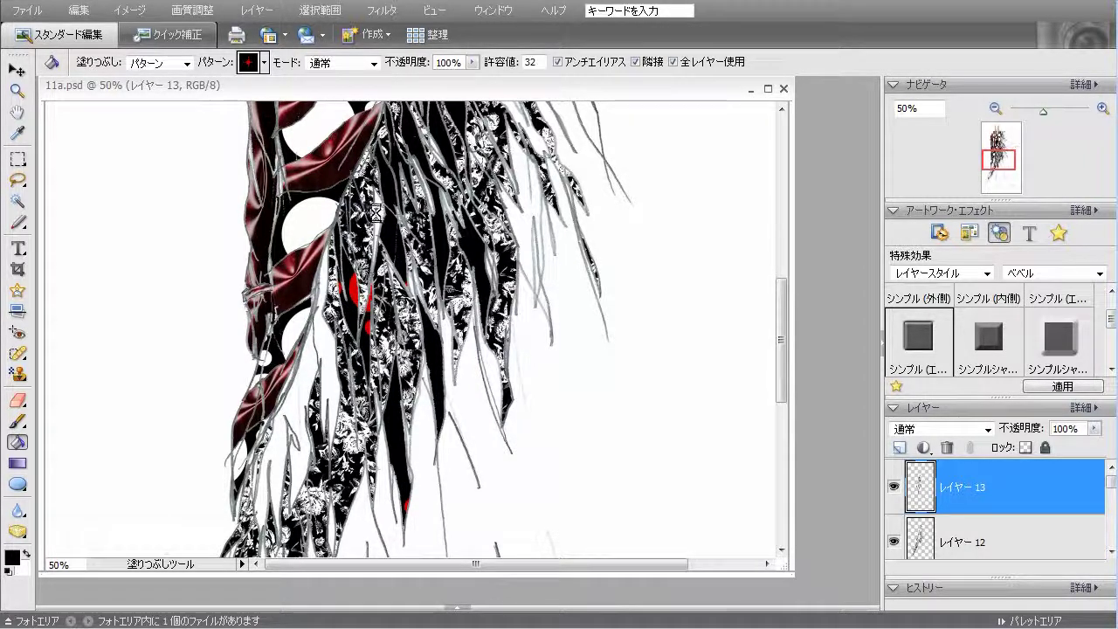
click(301, 416)
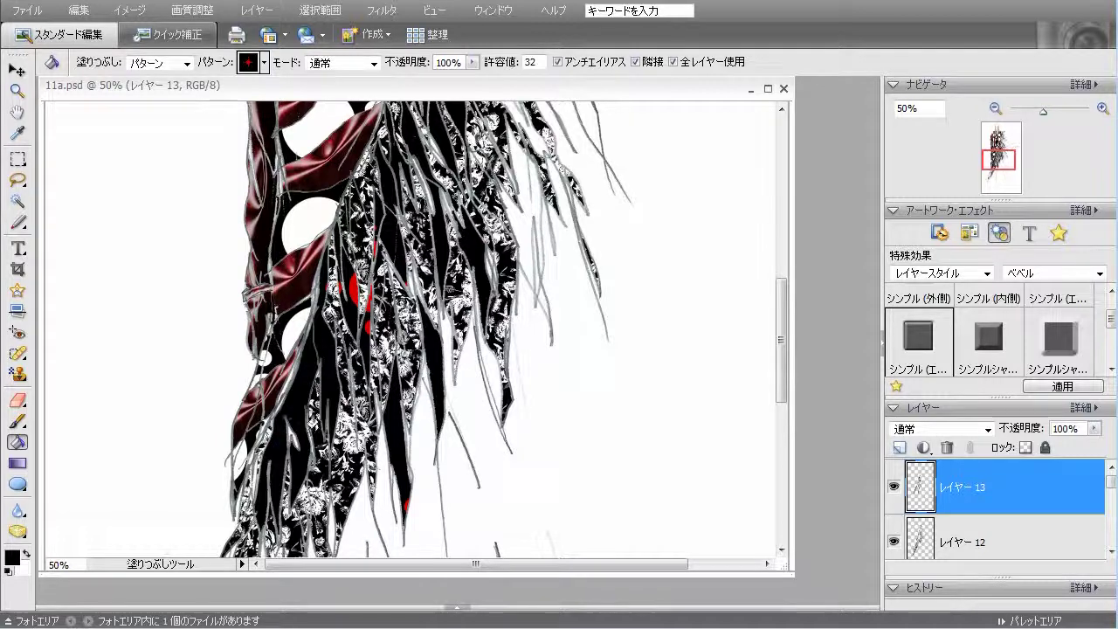
Fill the narrow strands along the outer edge of the fringe's lower tail with the black red-dotted pattern
drag(782, 341, 782, 395)
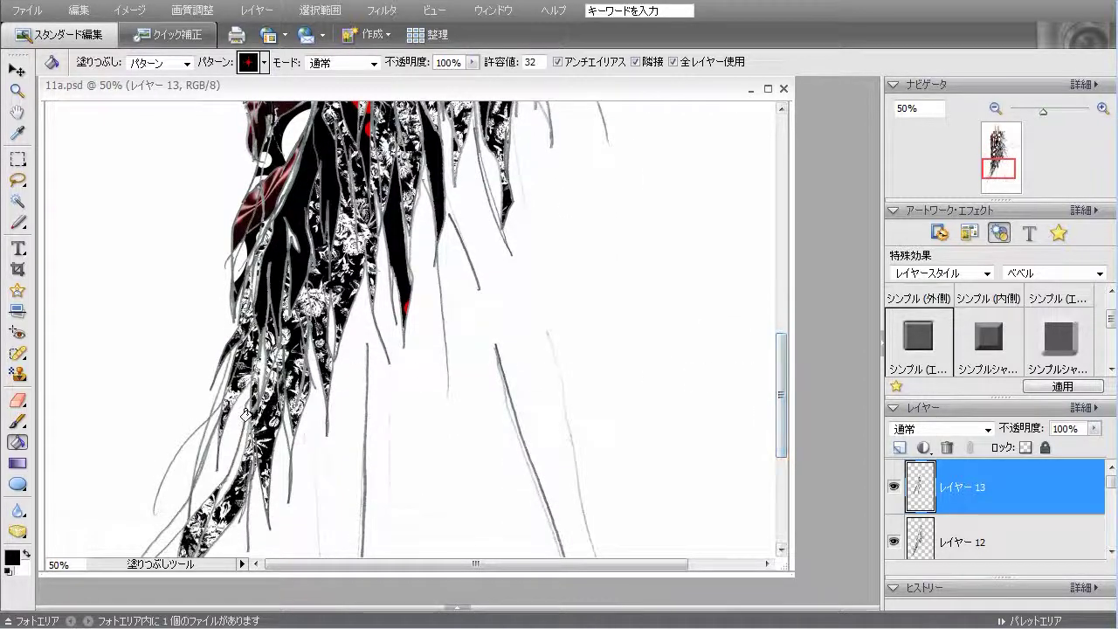
click(228, 449)
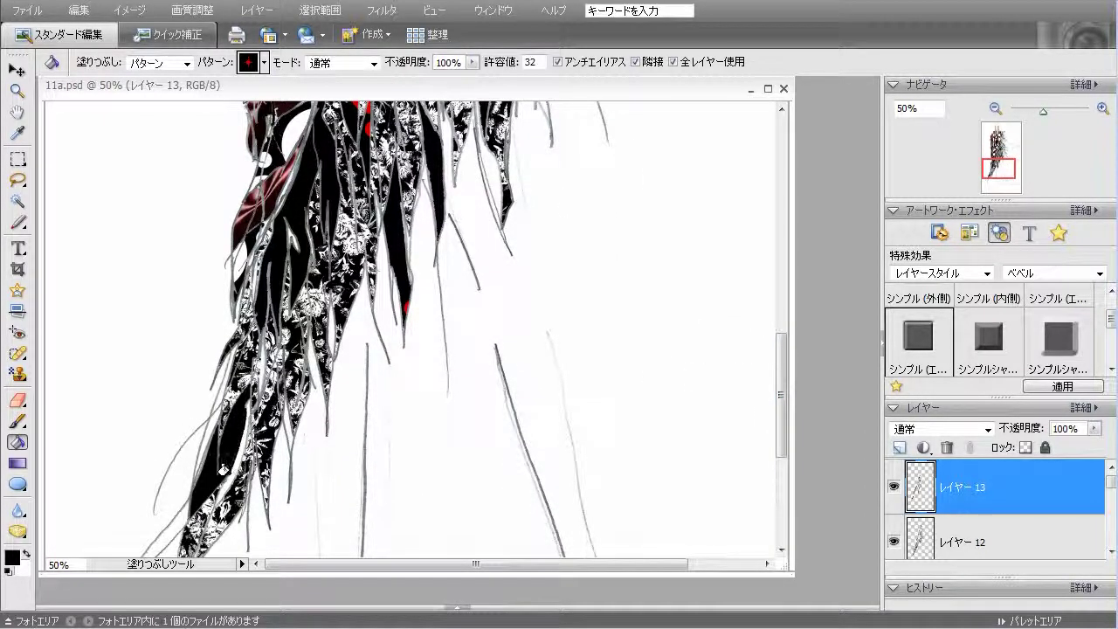
click(210, 412)
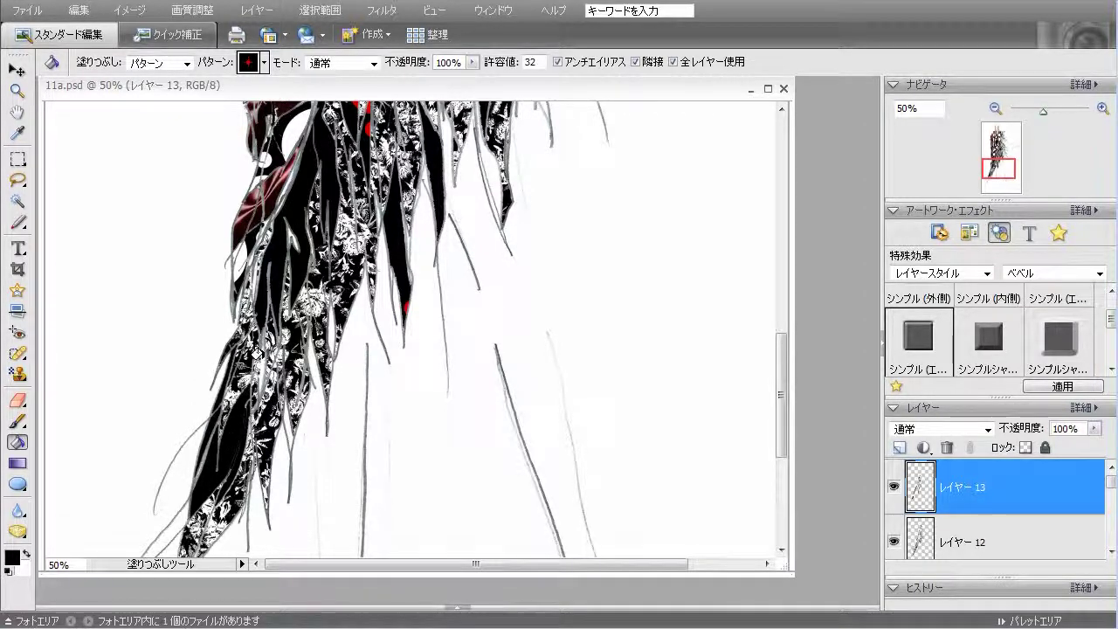
Try filling the small gap beside the lowest red drape's tip, and undo that fill
click(230, 257)
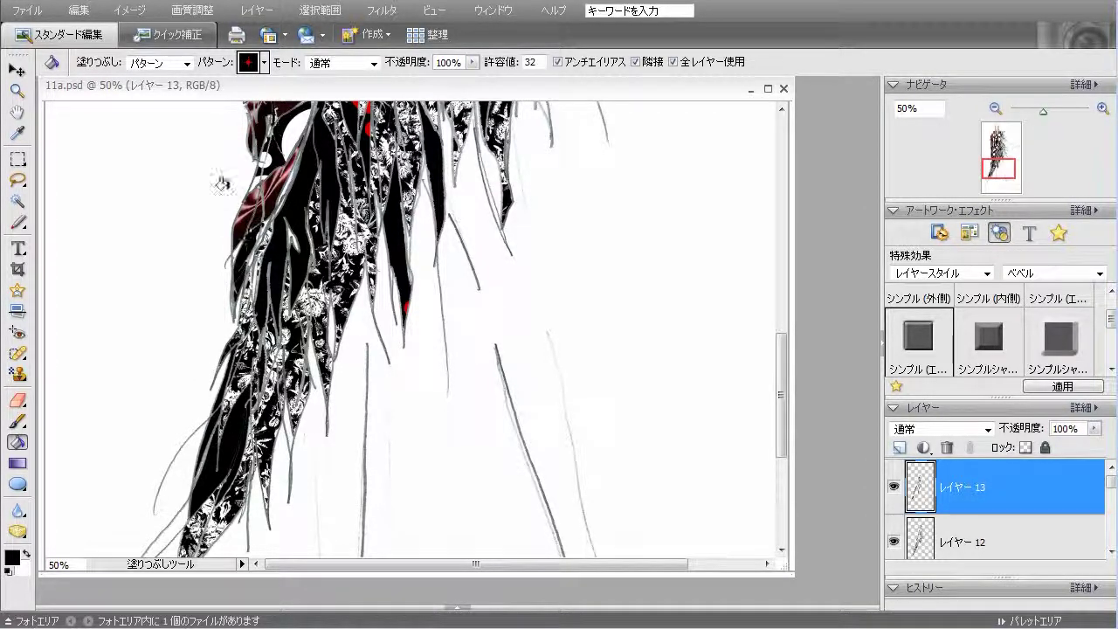
click(79, 10)
click(114, 28)
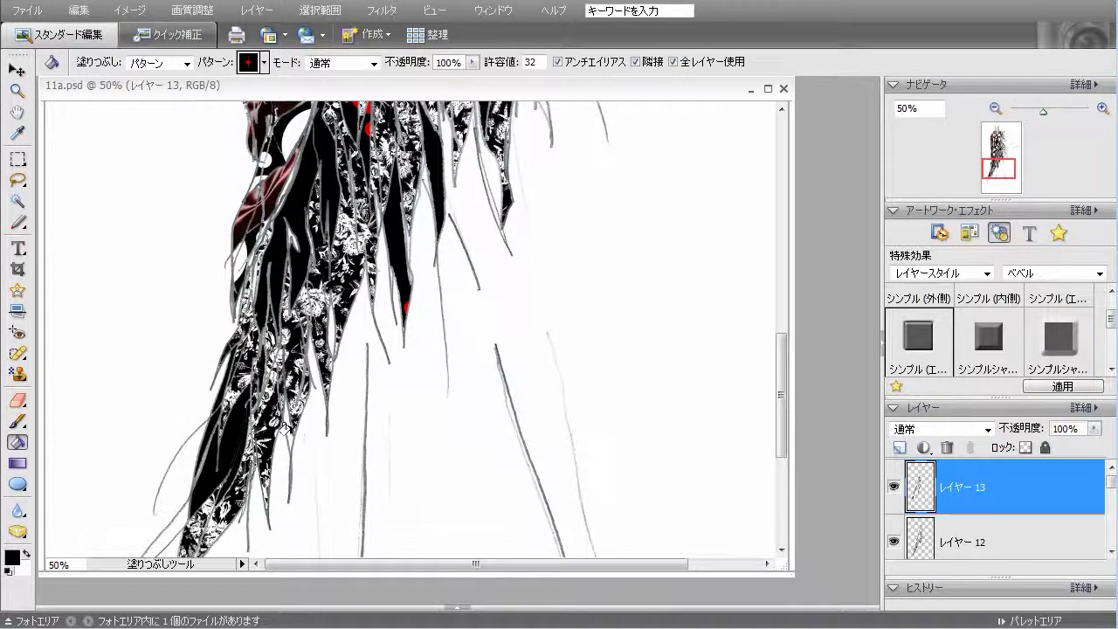
Fill the remaining gaps and the pointed tips at the bottom end of the fringe with the black red-dotted pattern
click(330, 330)
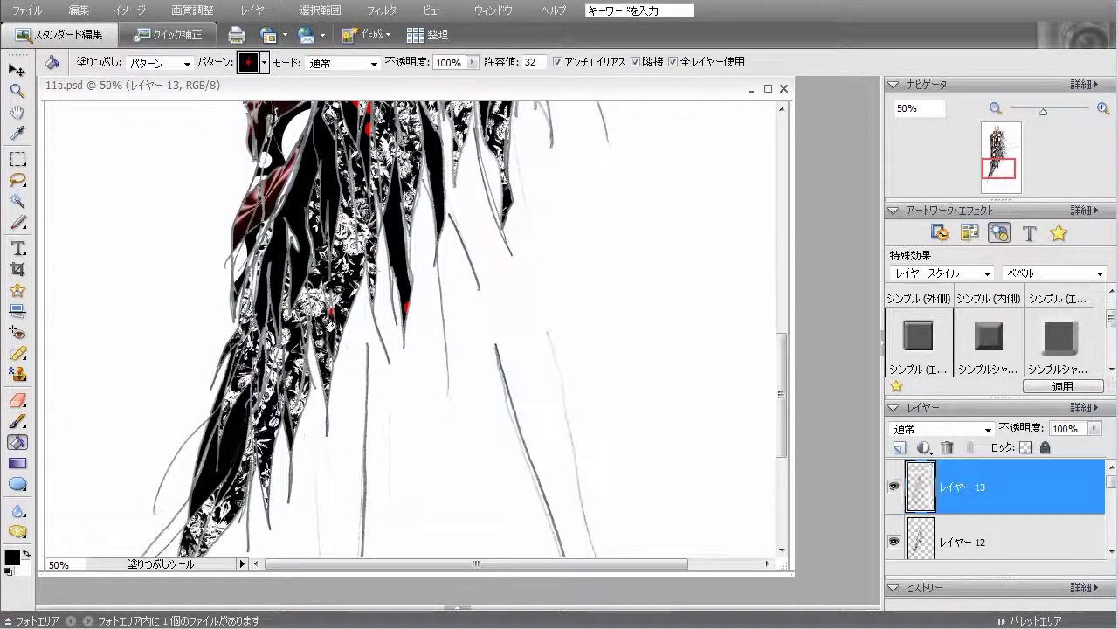
drag(781, 358, 697, 400)
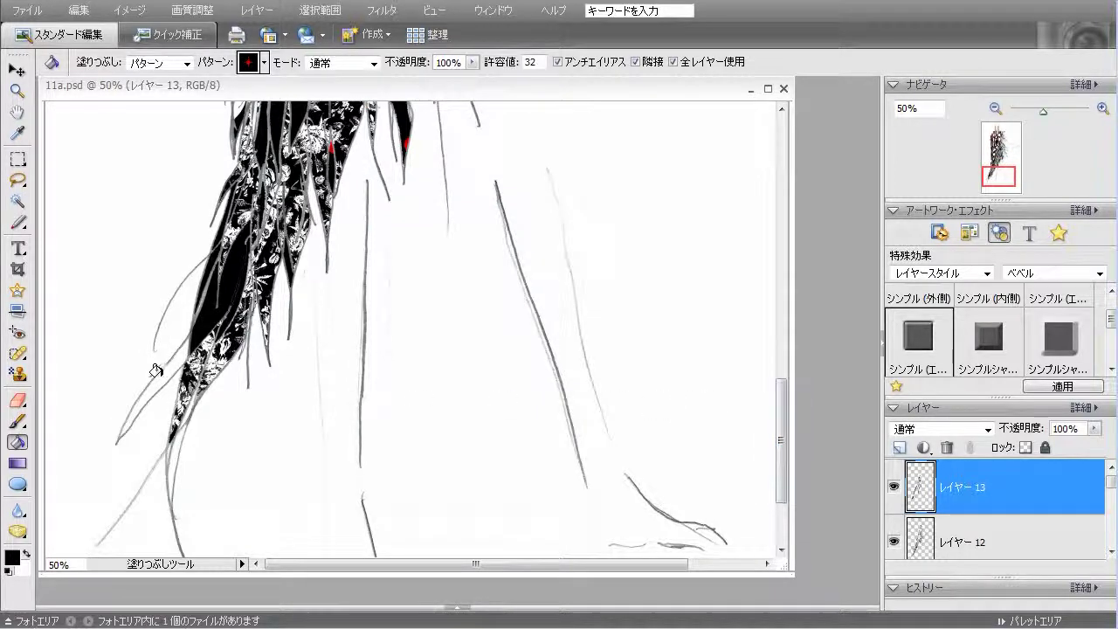
click(172, 435)
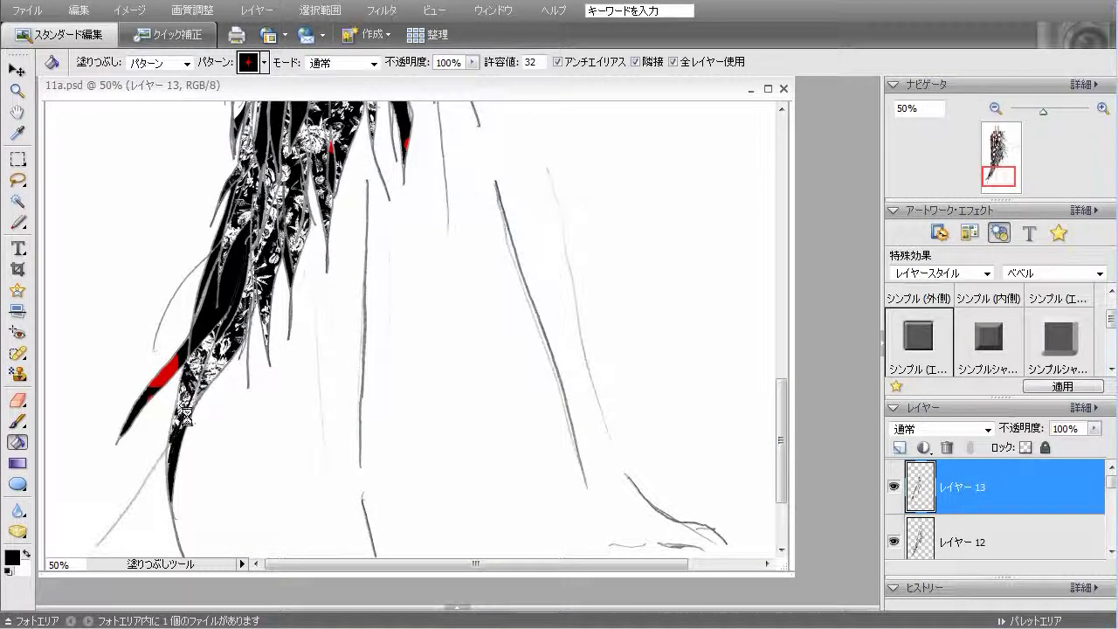
Fill the empty strands along the outer side of the fringe at mid height with the black red-dotted pattern
drag(783, 422, 781, 312)
click(535, 332)
click(538, 407)
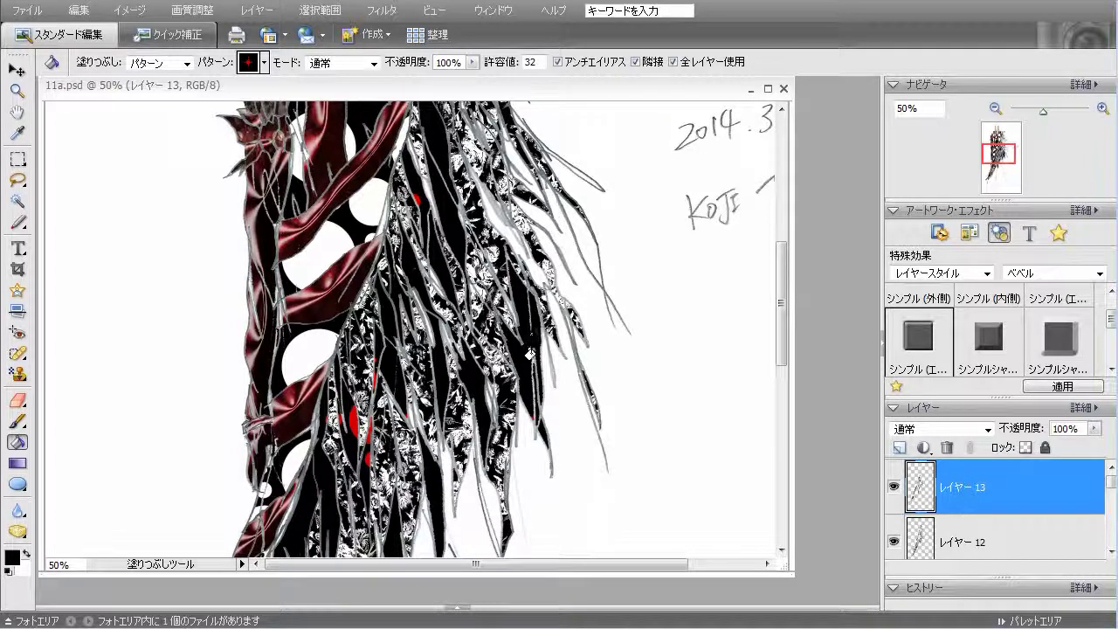
click(536, 261)
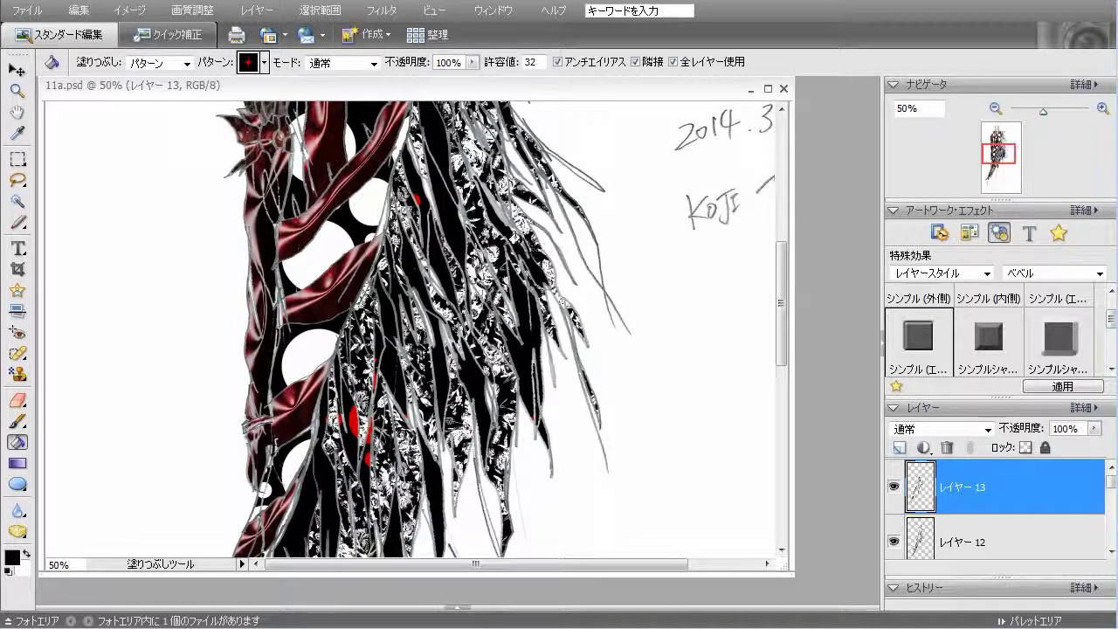
Try filling an open strand on the fringe's upper outer side with the red-dotted pattern, and undo that fill
drag(783, 328, 778, 268)
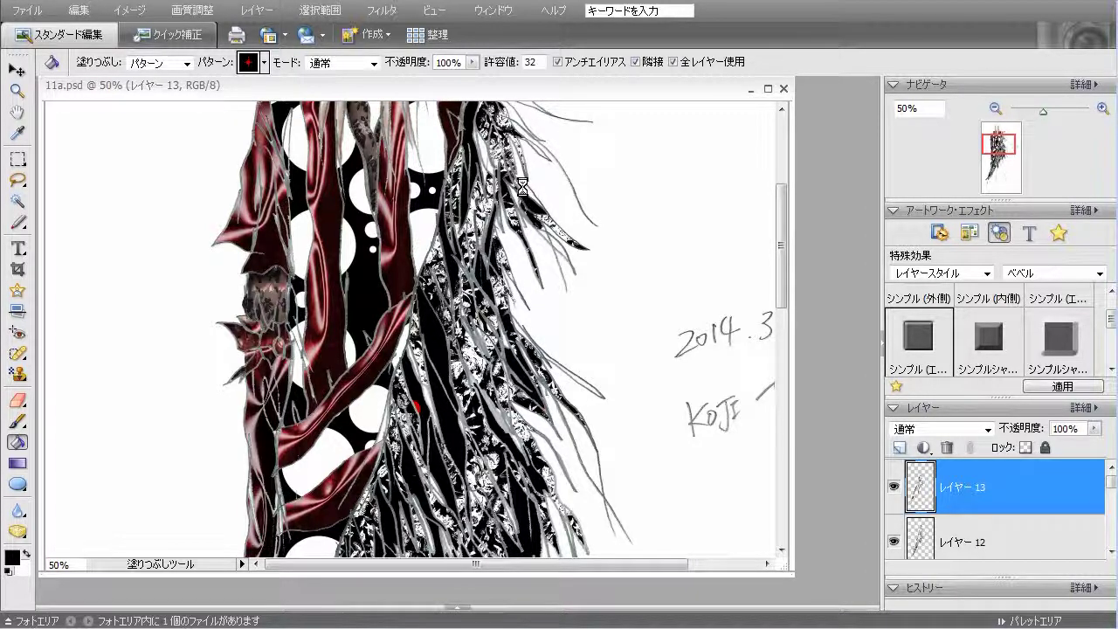
click(80, 11)
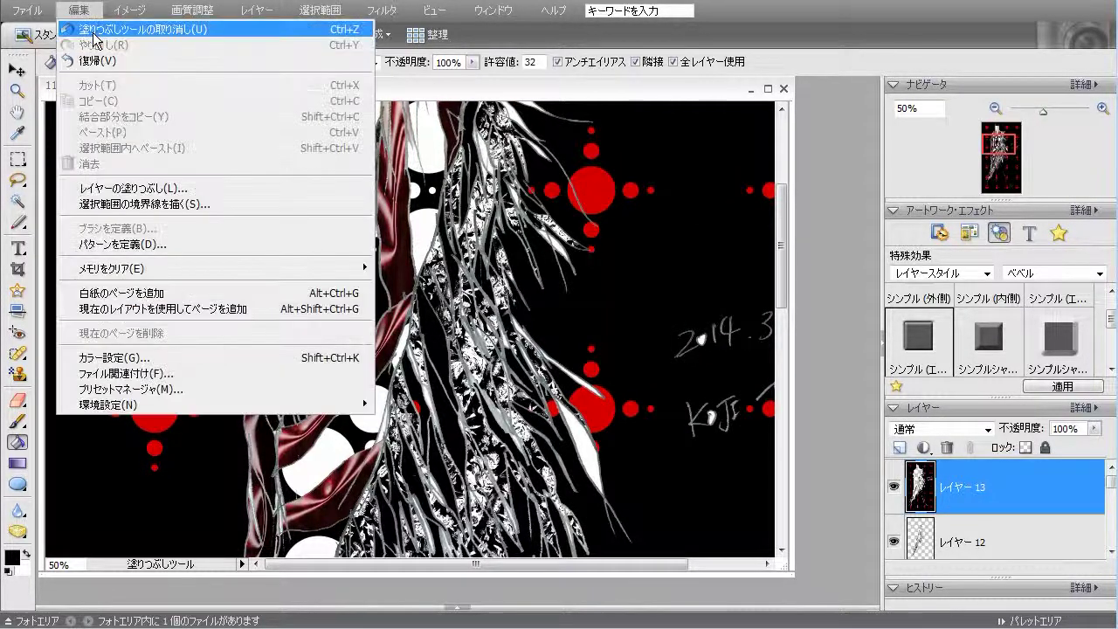
click(78, 30)
Close the outline gap with the 1 px brush and fill the upper outer strand with the black red-dotted pattern
click(17, 420)
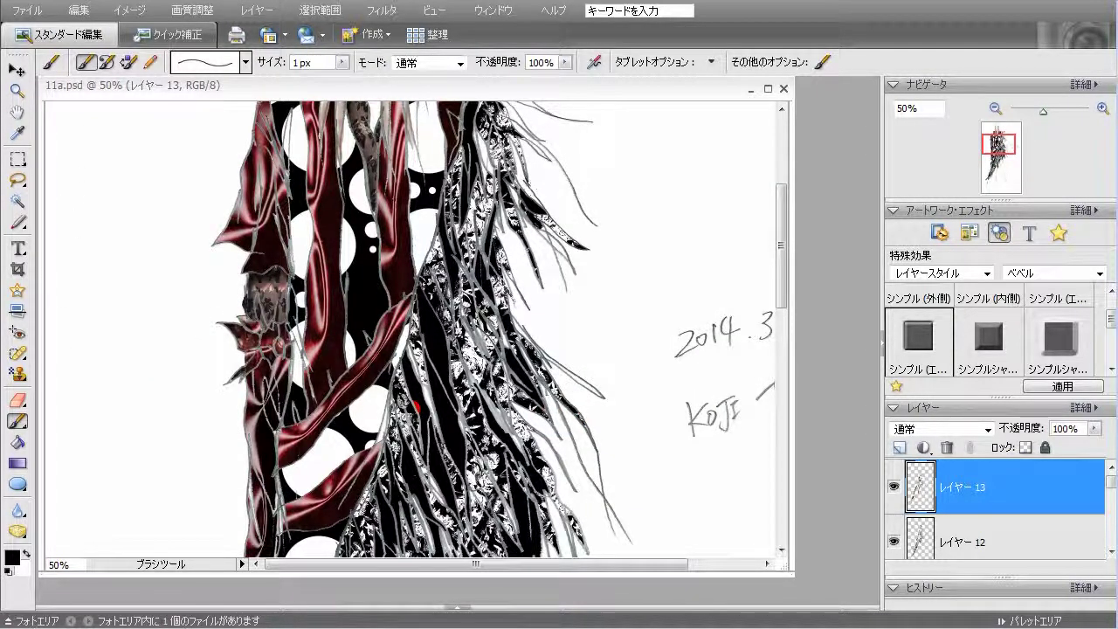
click(18, 442)
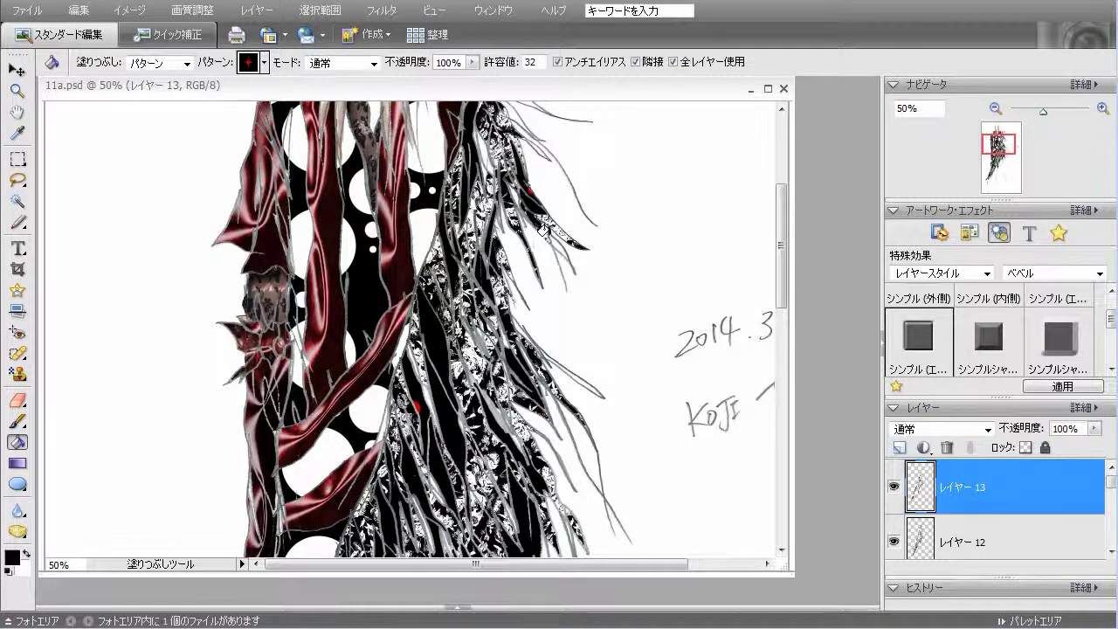
click(556, 245)
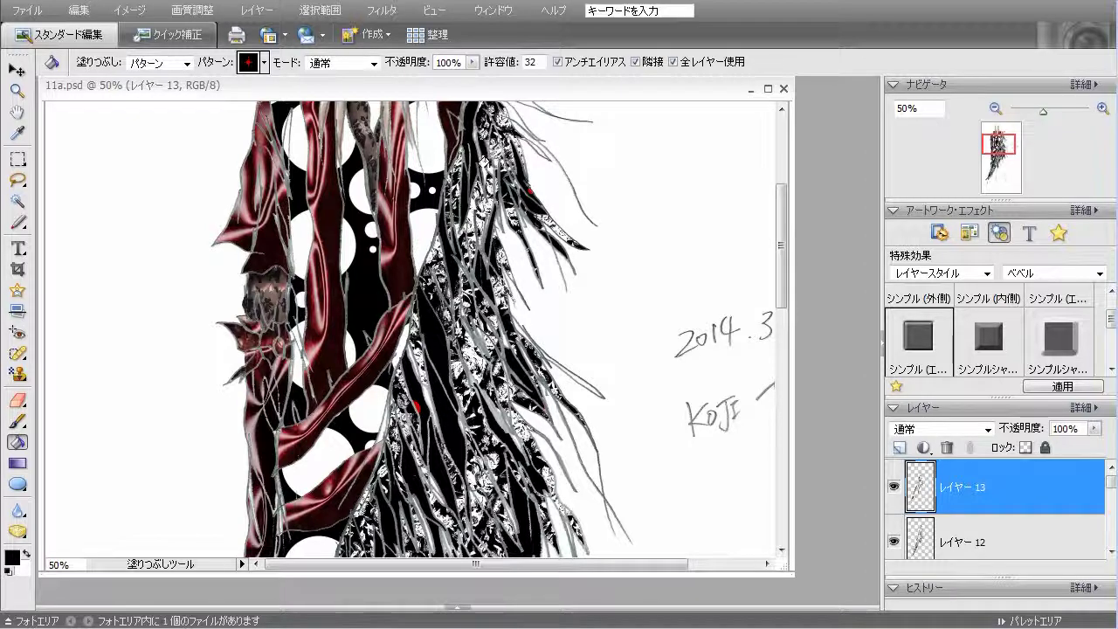
Fill the spikes at the fringe's shoulder and the long outer strand tips with the black red-dotted pattern
drag(784, 274, 781, 237)
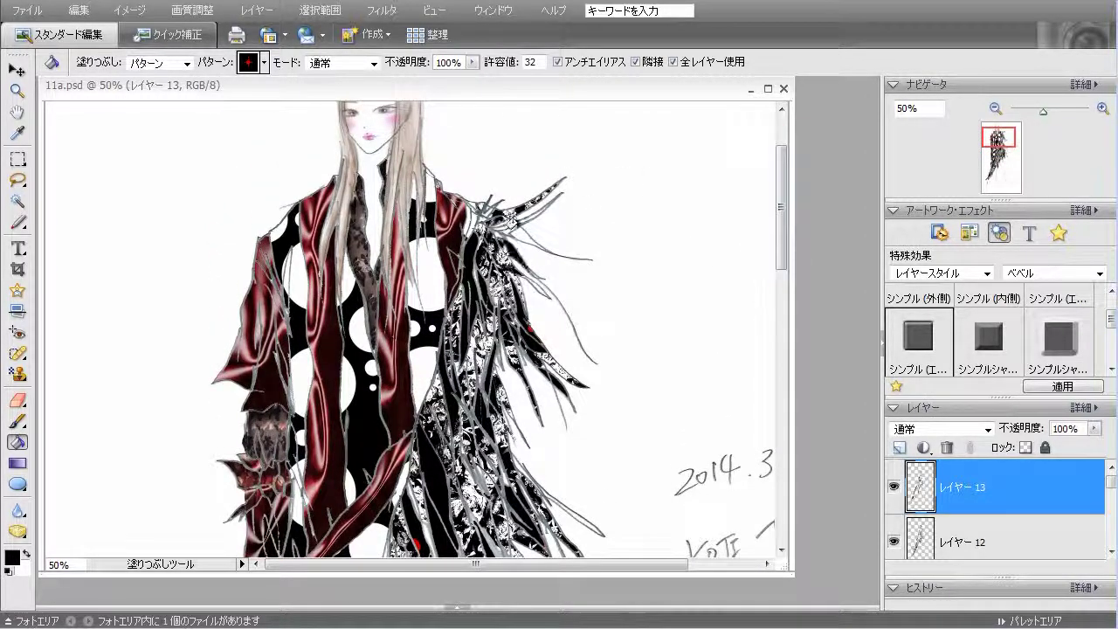
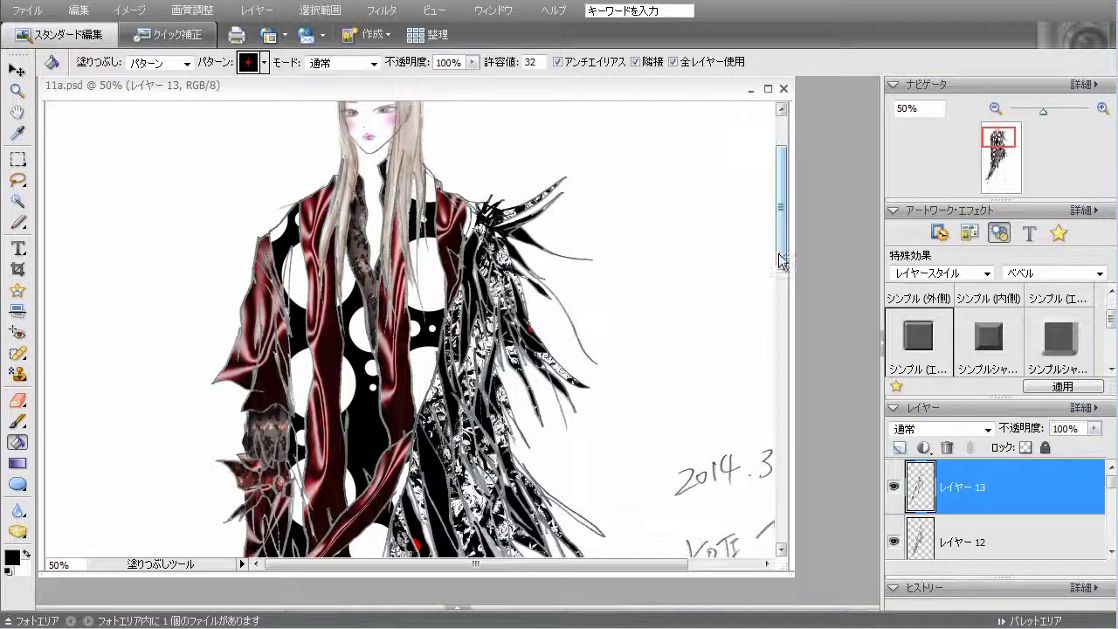
scroll(781, 261, down, 3)
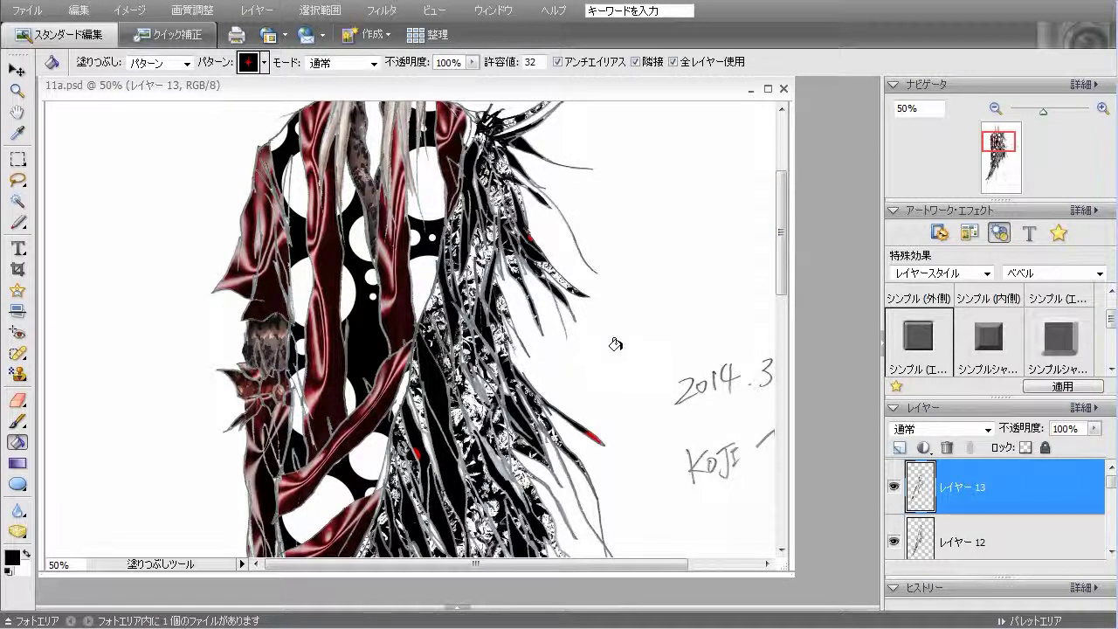
drag(784, 269, 791, 248)
Identify レイヤー 3 by checking the layers' visibility and apply the 低 drop shadow style to it
drag(1111, 482, 1110, 527)
click(1028, 495)
click(1049, 527)
click(895, 526)
click(895, 527)
click(982, 479)
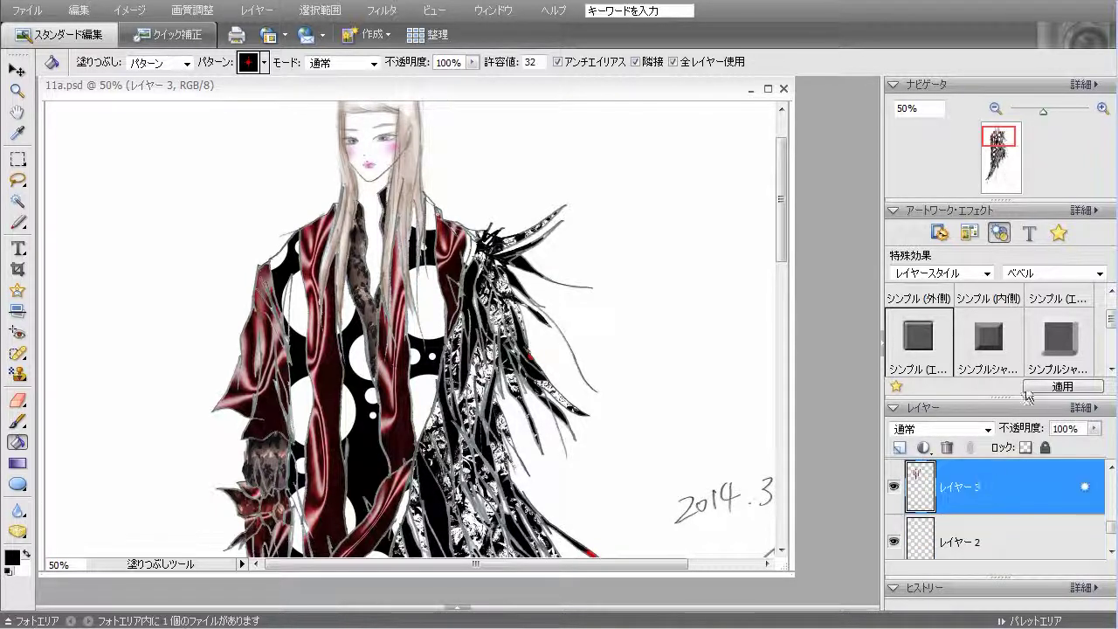
click(1040, 276)
click(1027, 298)
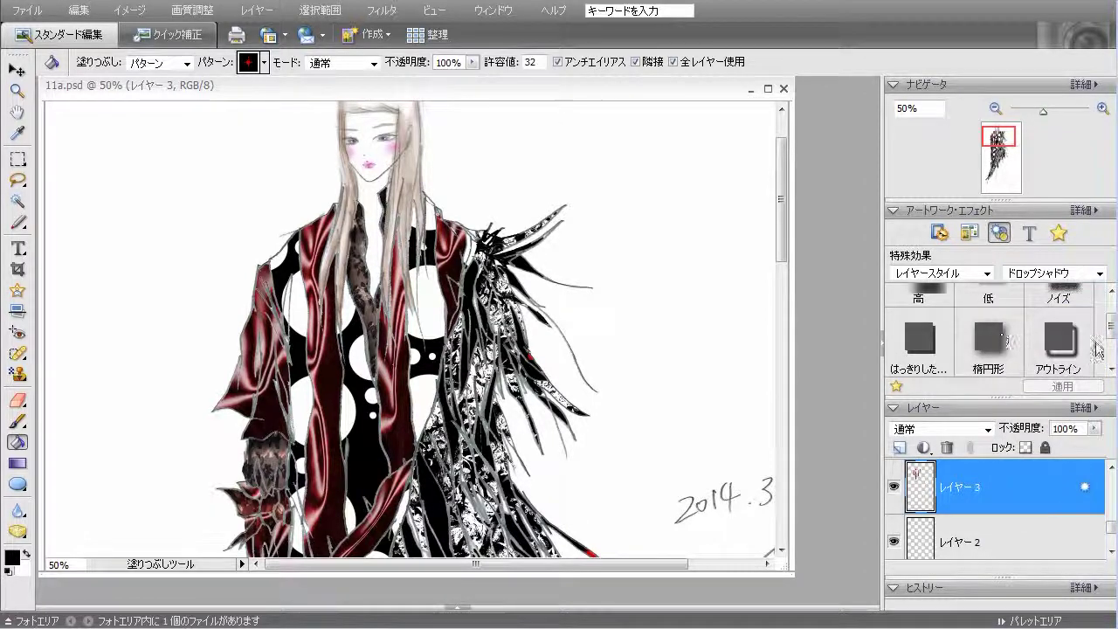
double_click(972, 313)
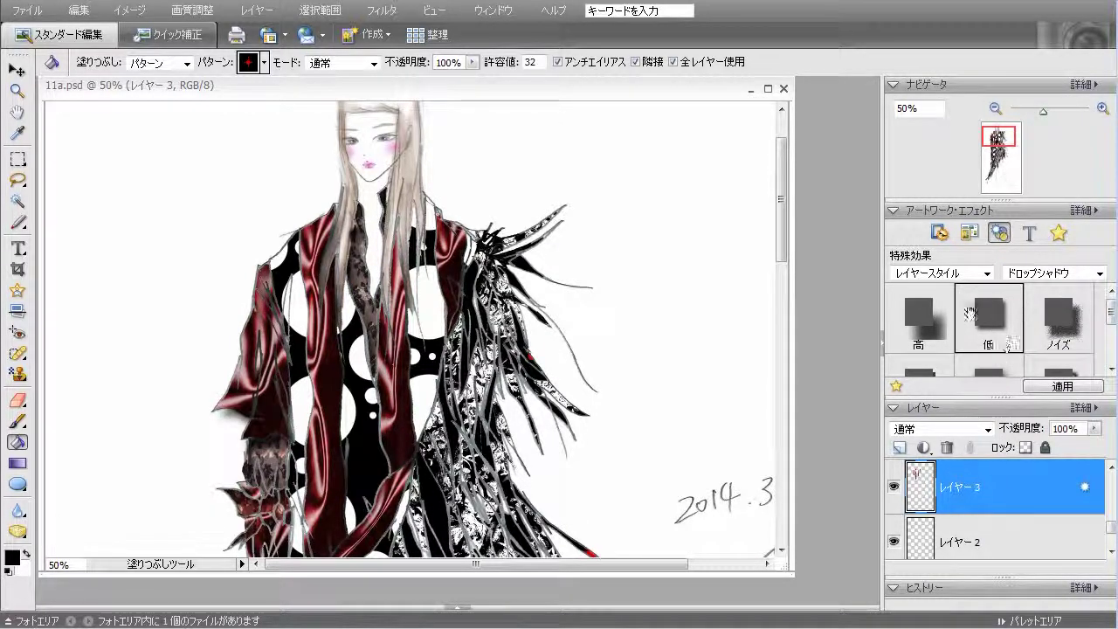
Apply the 低 drop shadow style to レイヤー 5
drag(1111, 530, 1111, 524)
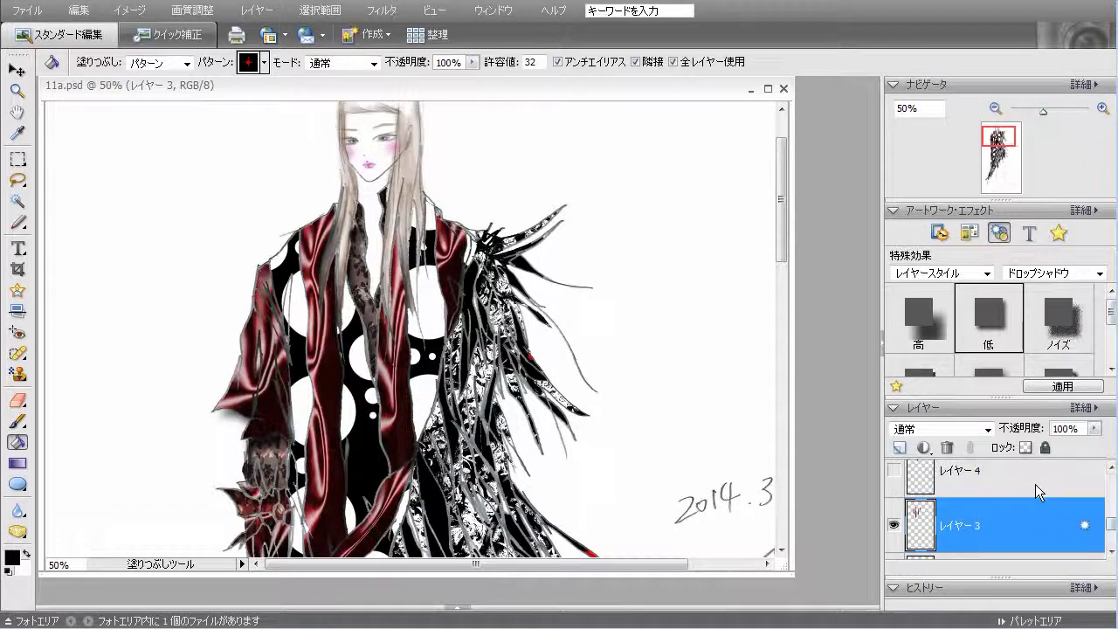
click(1037, 485)
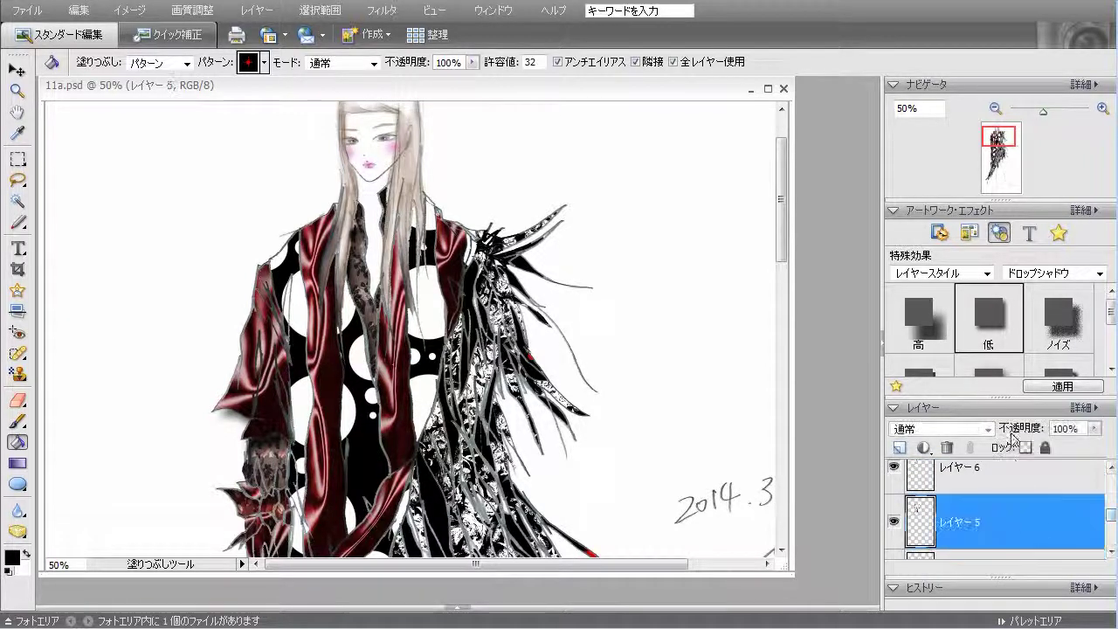
double_click(995, 346)
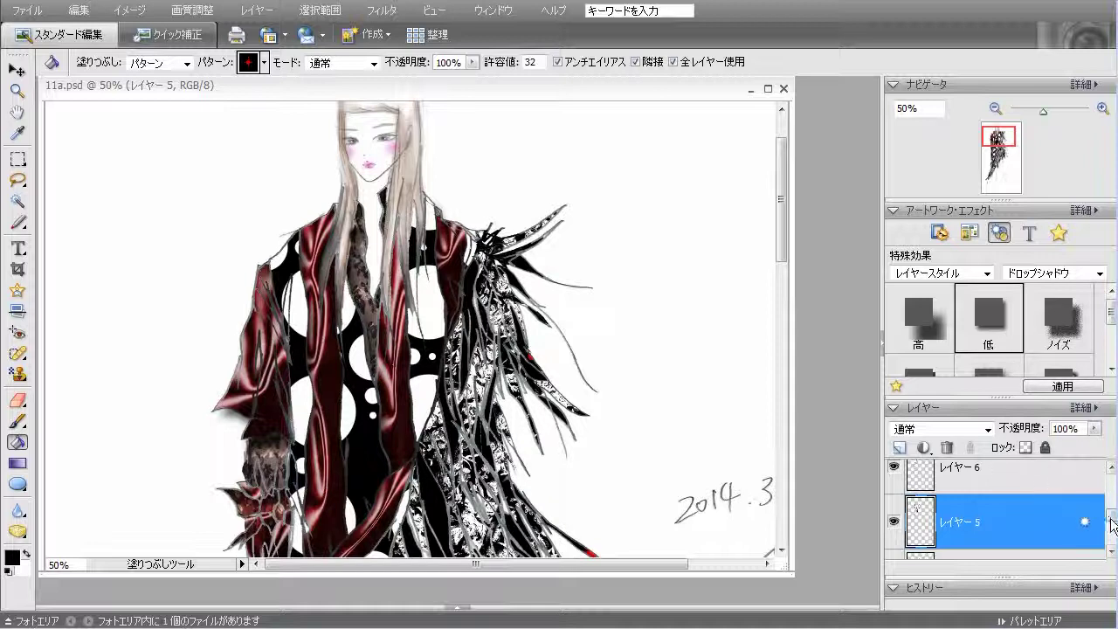
Check what レイヤー 6 contains by toggling its visibility and apply the 低 drop shadow style to it
drag(1112, 520, 1112, 516)
click(1024, 494)
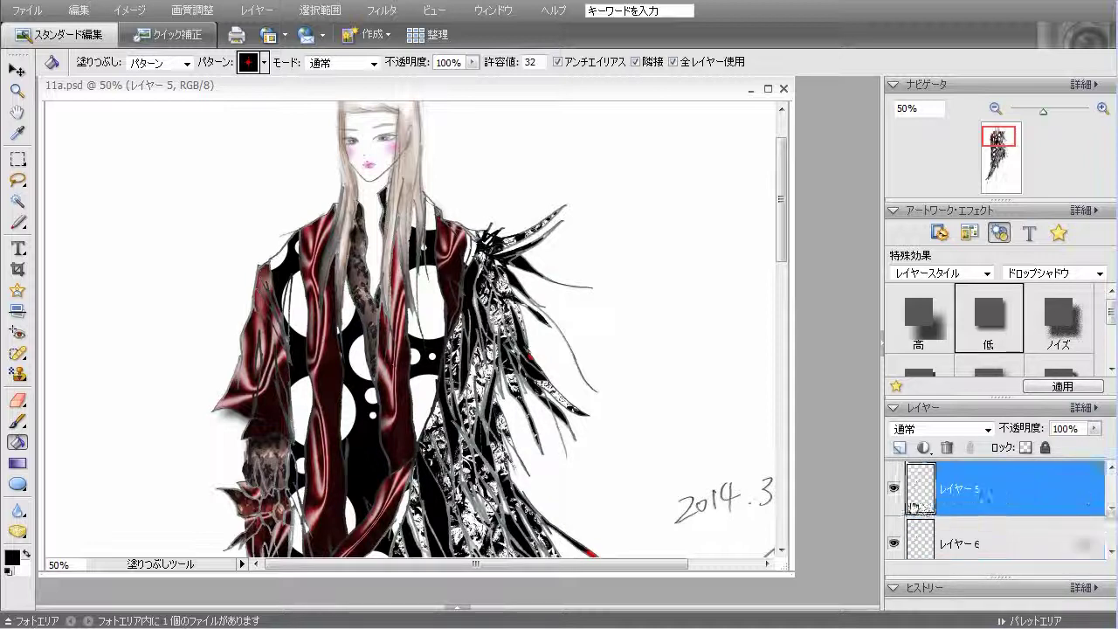
click(894, 491)
click(895, 492)
drag(781, 250, 785, 358)
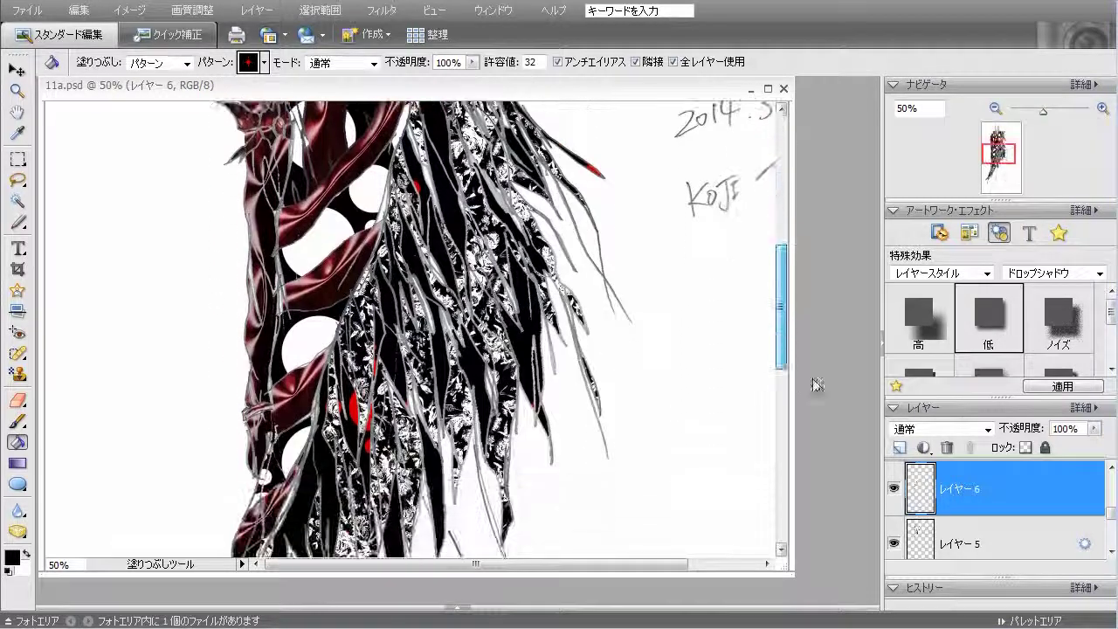
double_click(981, 328)
Apply the 低 drop shadow style to レイヤー 7 and move that layer down to directly above レイヤー 4
drag(1112, 514, 1110, 504)
click(1034, 487)
double_click(988, 330)
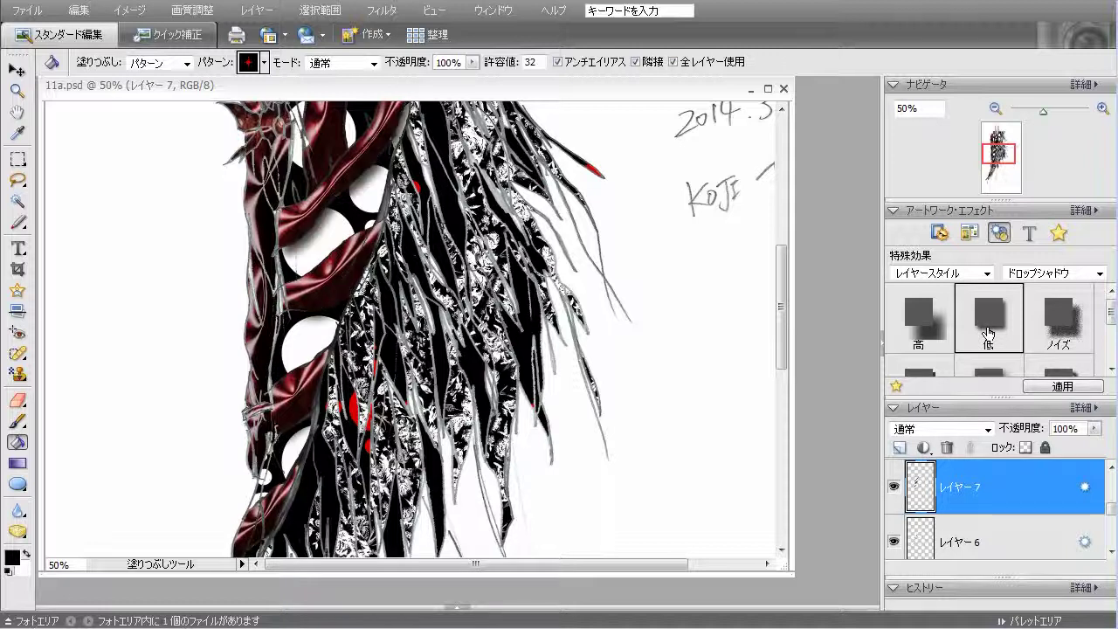
scroll(988, 550, down, 1)
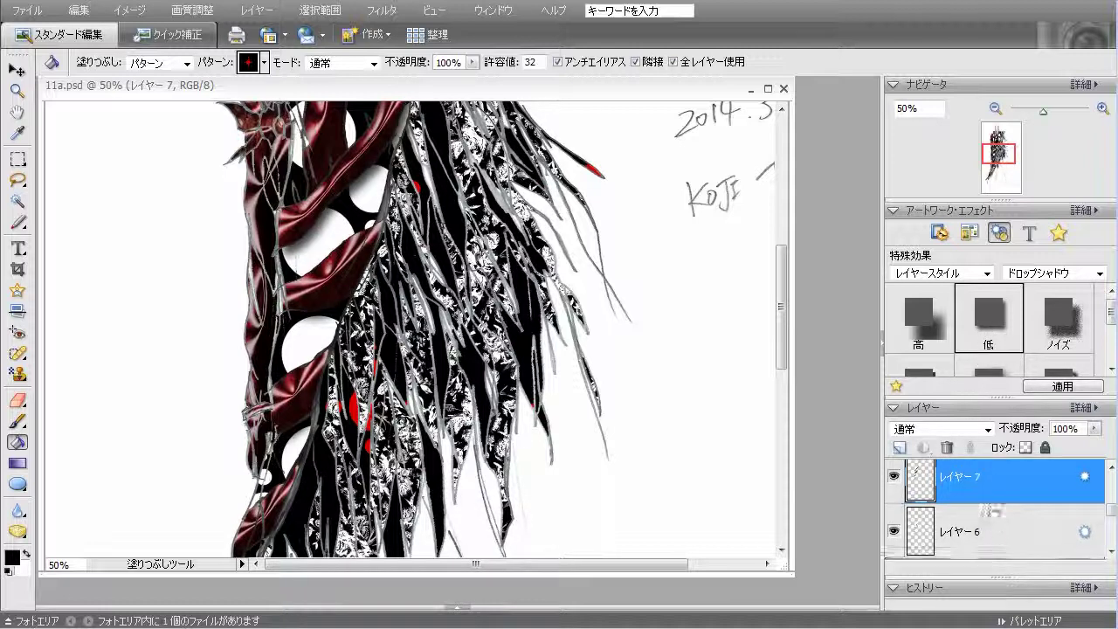
drag(998, 555, 1001, 507)
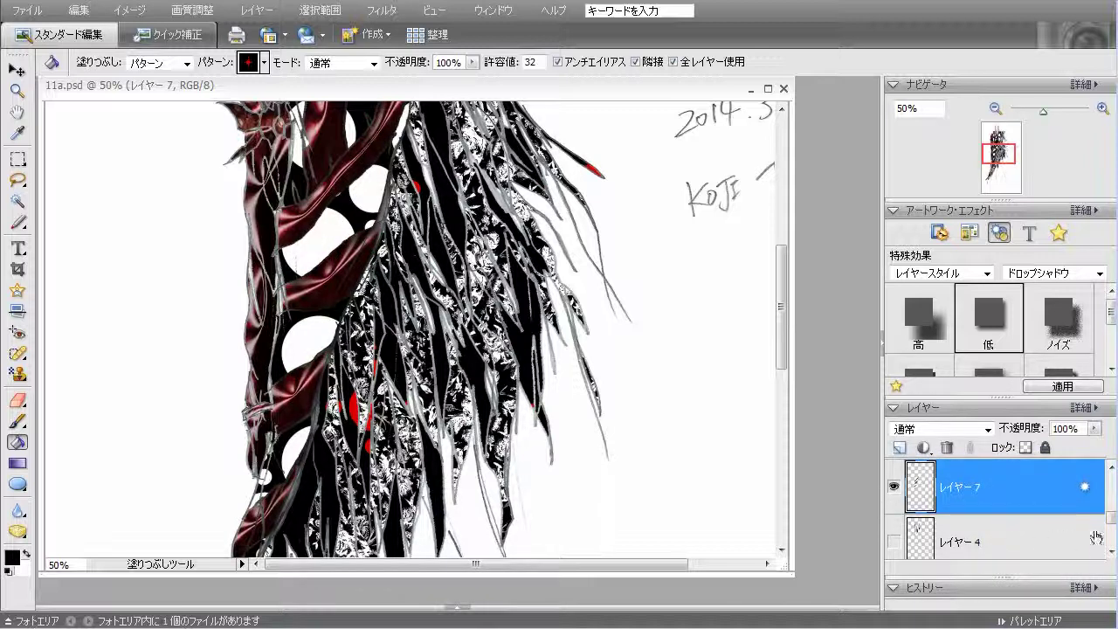
Apply the 低 drop shadow style to レイヤー 8 and move that layer further down the layer stack
scroll(1107, 525, up, 3)
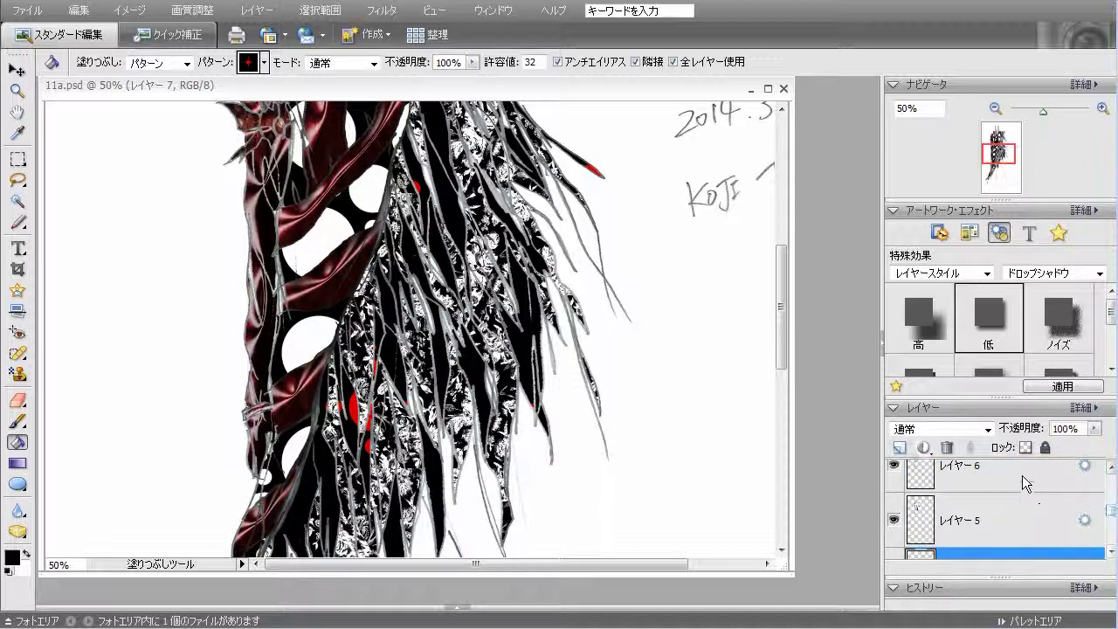
click(1024, 486)
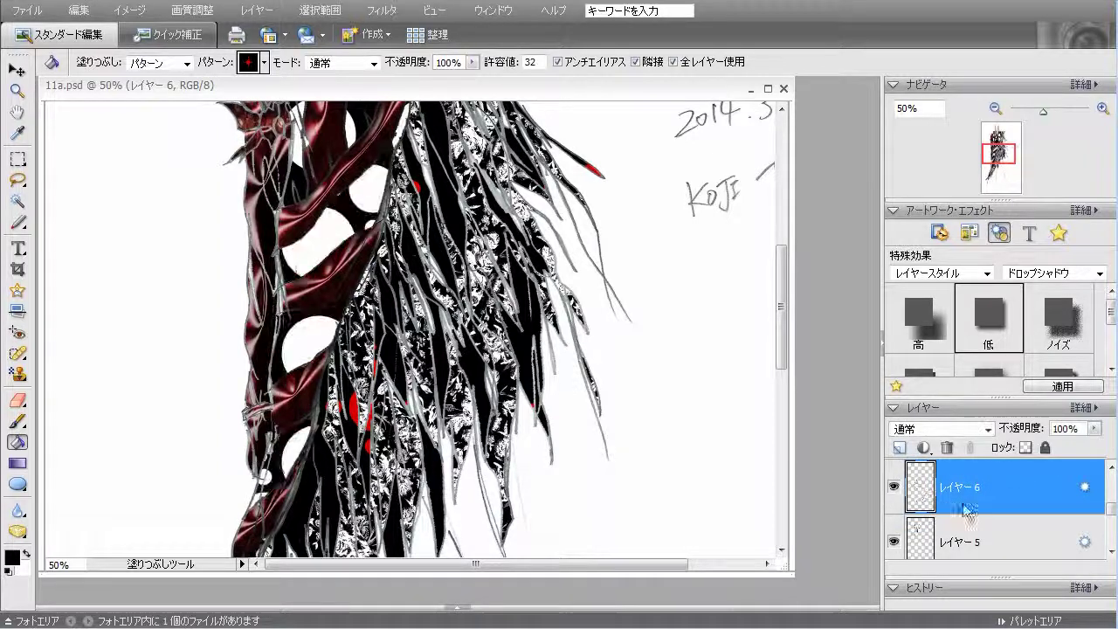
click(1112, 468)
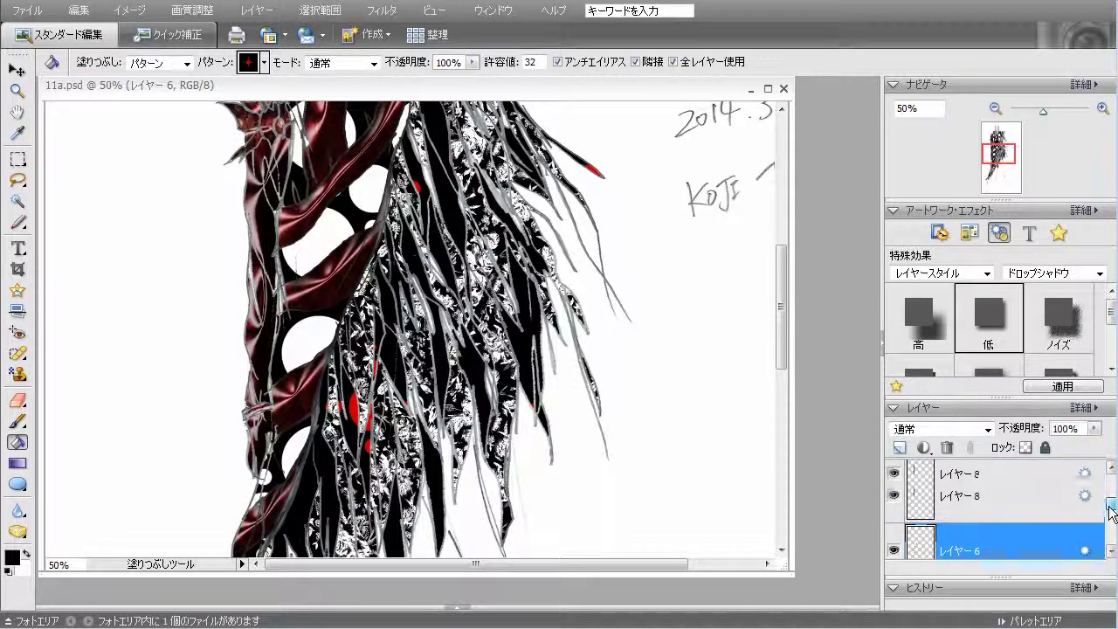
mouse_move(788, 367)
mouse_down()
mouse_move(786, 277)
mouse_move(791, 365)
mouse_up()
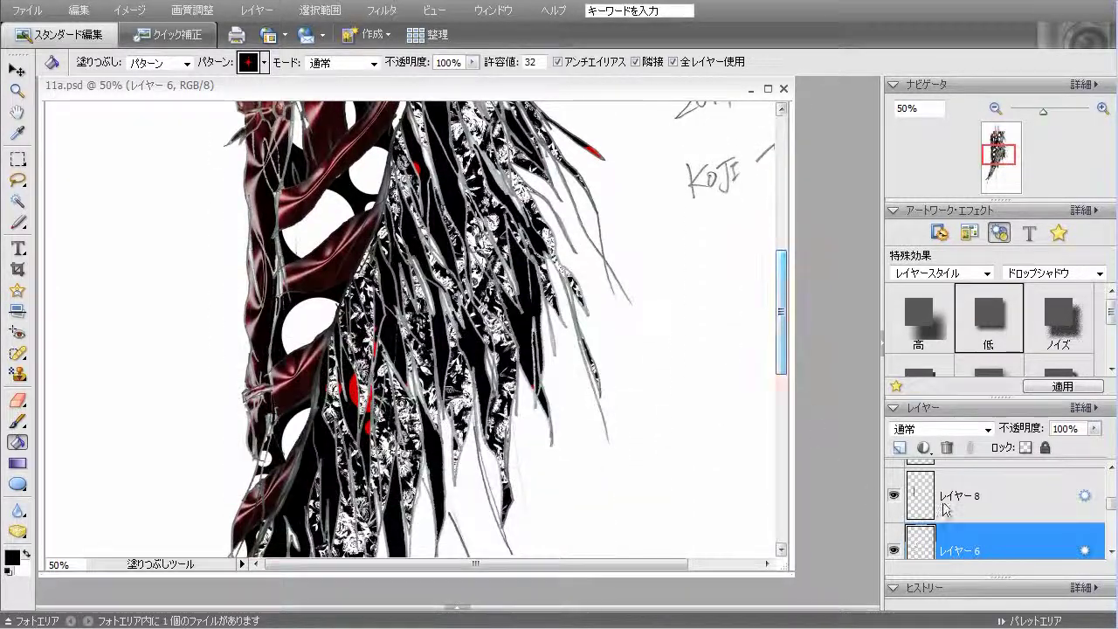
click(900, 496)
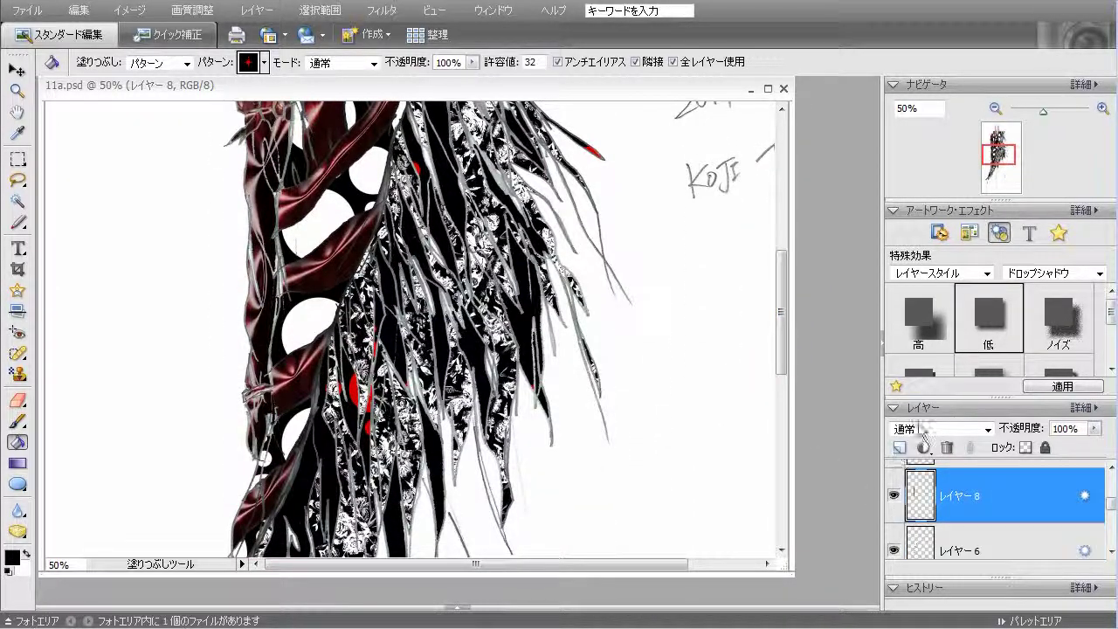
double_click(984, 322)
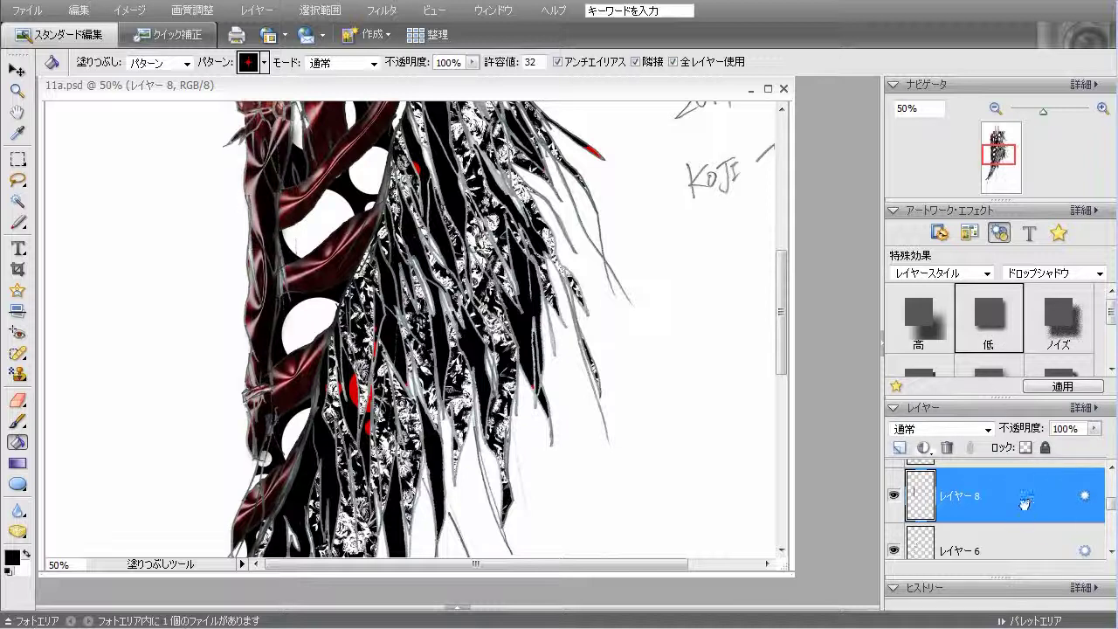
drag(1027, 556, 1031, 542)
Check what レイヤー 9 contains by toggling its visibility, apply the 低 drop shadow style and move the layer down the stack
drag(1113, 542, 1109, 497)
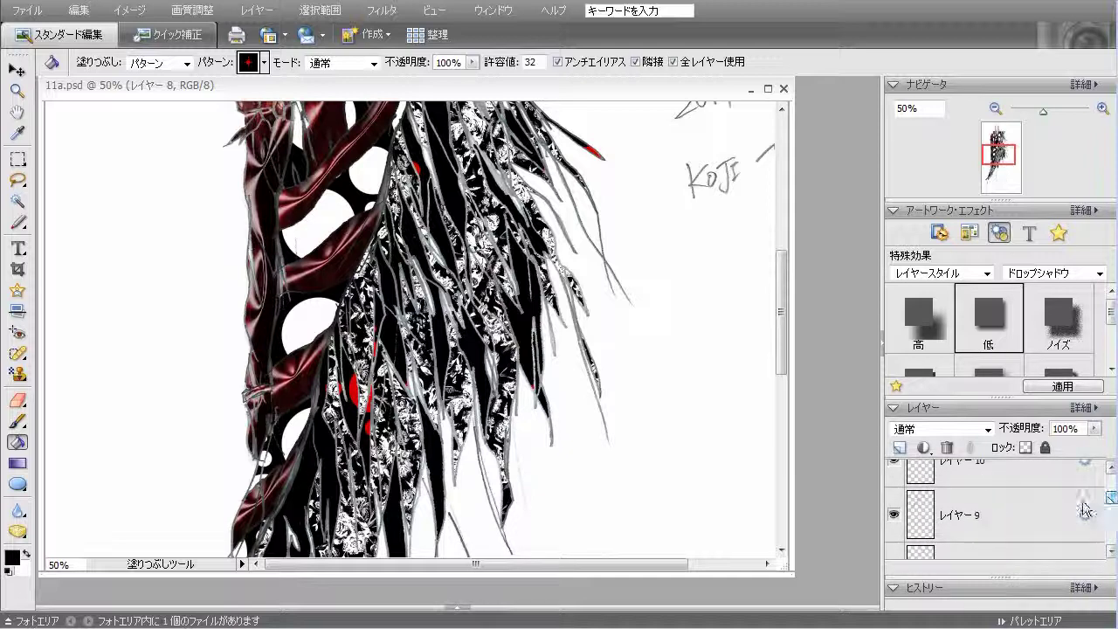
click(1008, 515)
drag(780, 357, 782, 287)
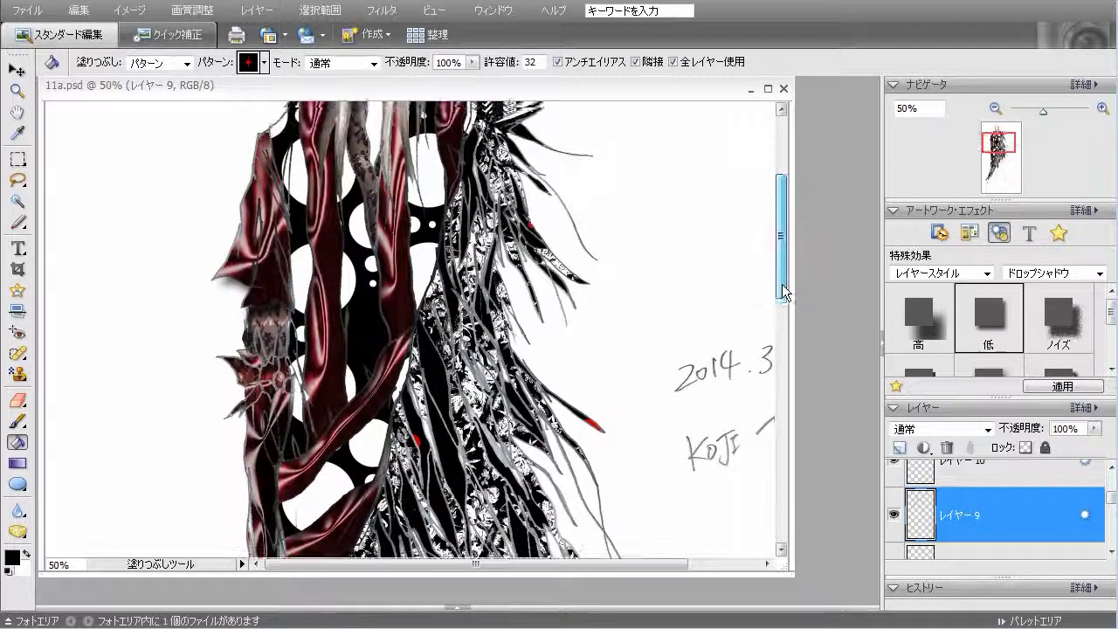
click(894, 515)
click(894, 515)
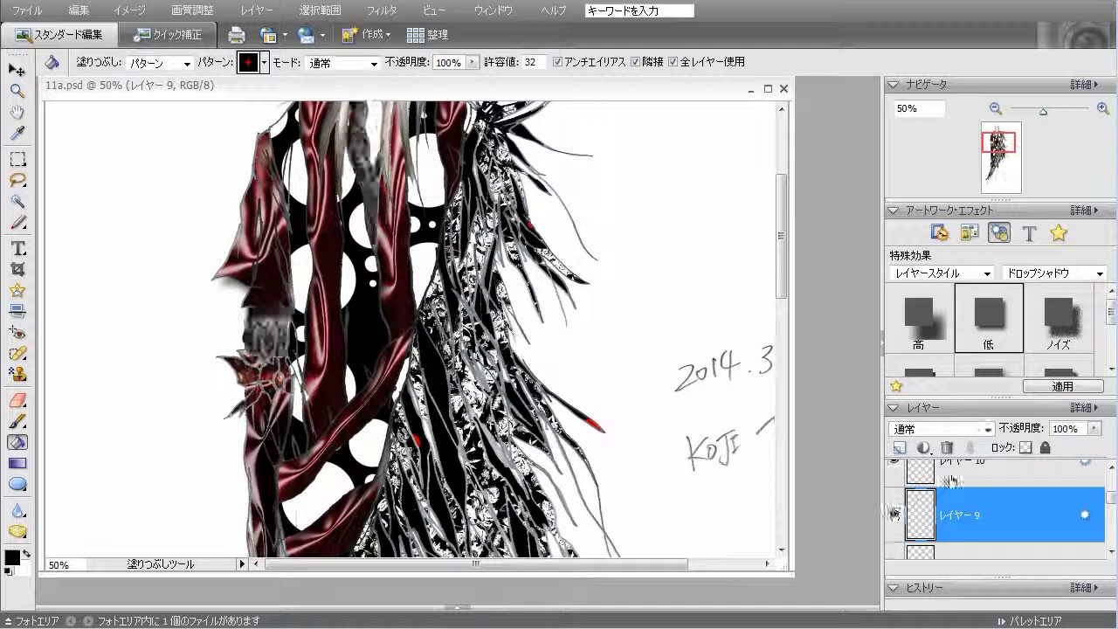
double_click(1000, 332)
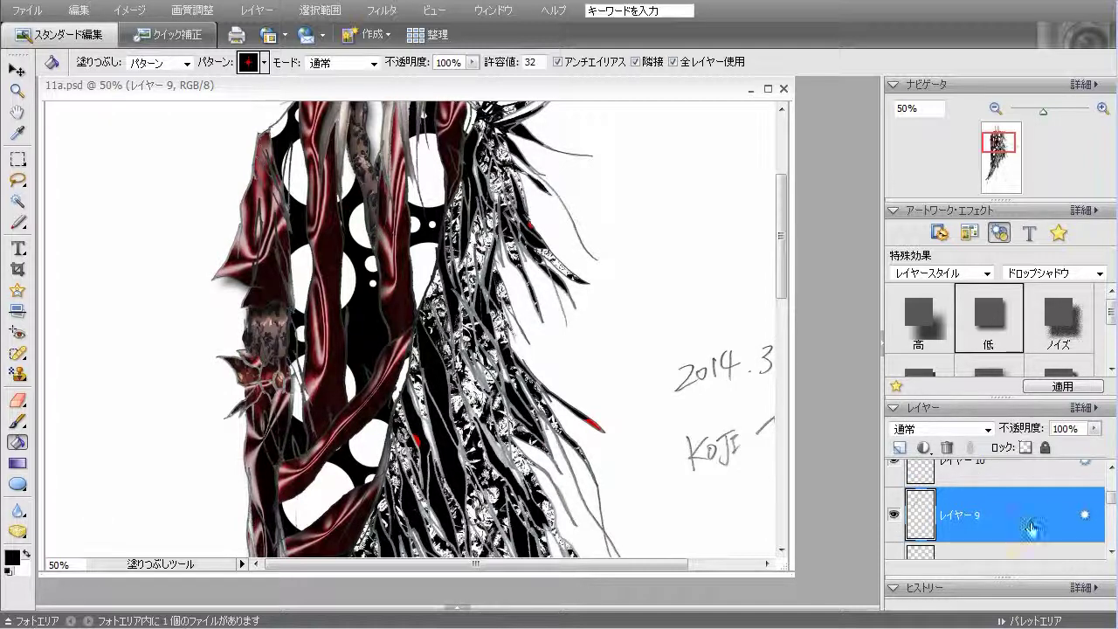
scroll(1028, 555, down, 5)
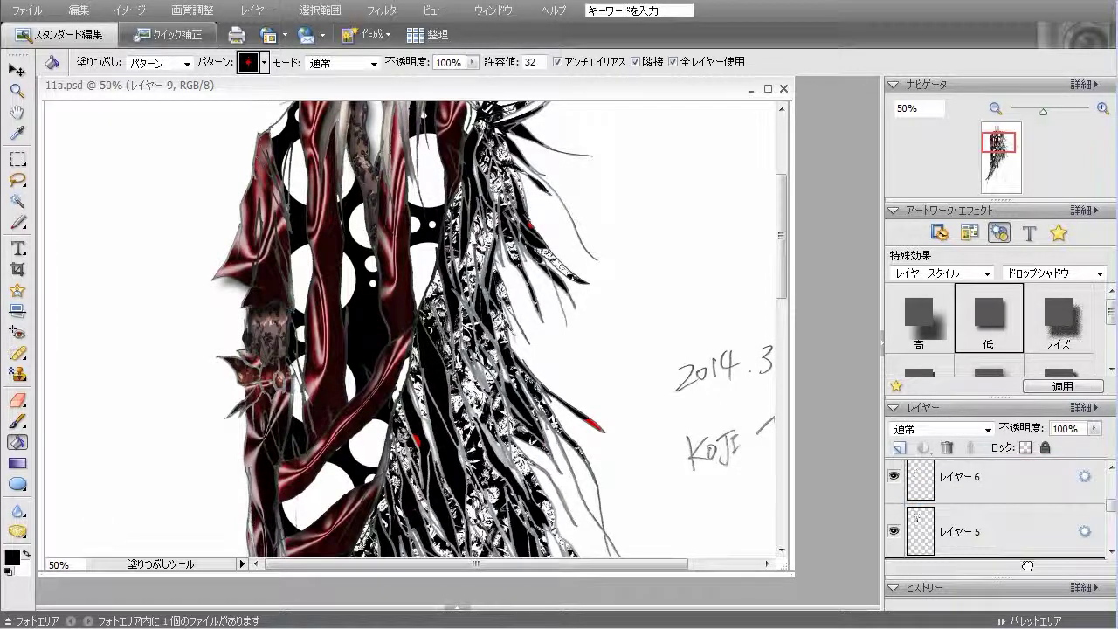
scroll(1027, 566, down, 3)
drag(1026, 521, 1024, 503)
Identify レイヤー 10 by toggling its visibility, apply the 低 drop shadow style and move it to directly above レイヤー 8
scroll(1113, 542, up, 10)
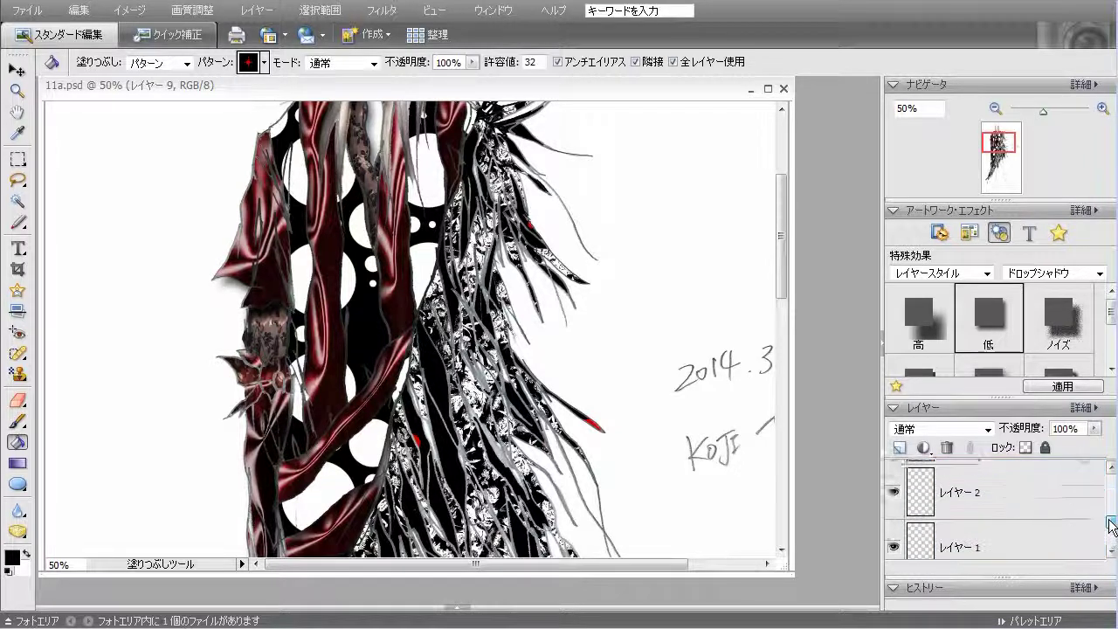
click(1026, 527)
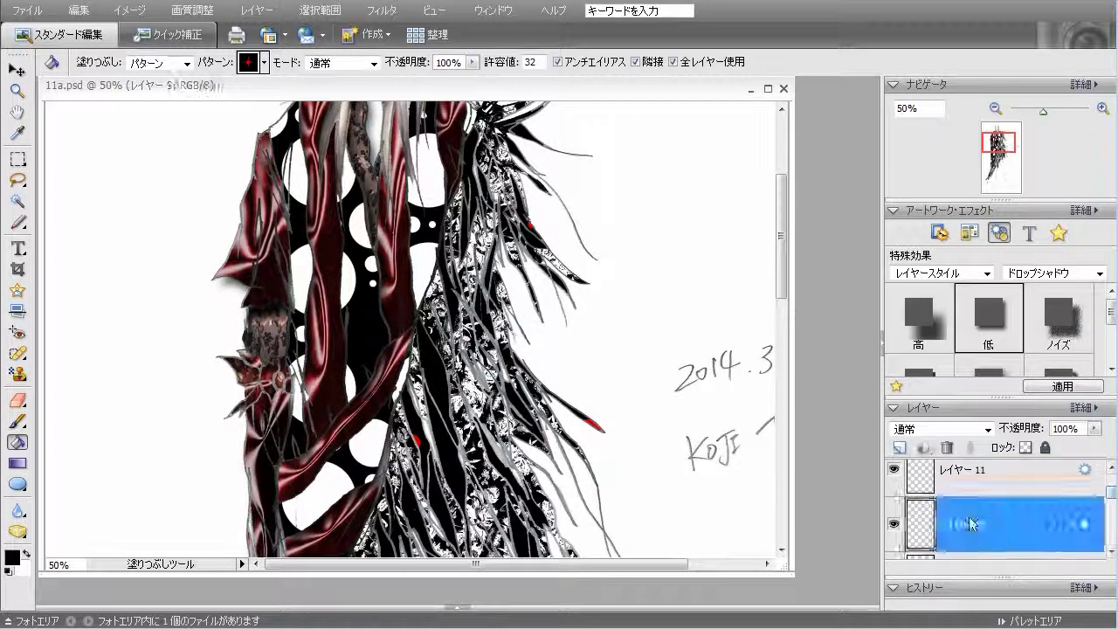
scroll(782, 253, up, 3)
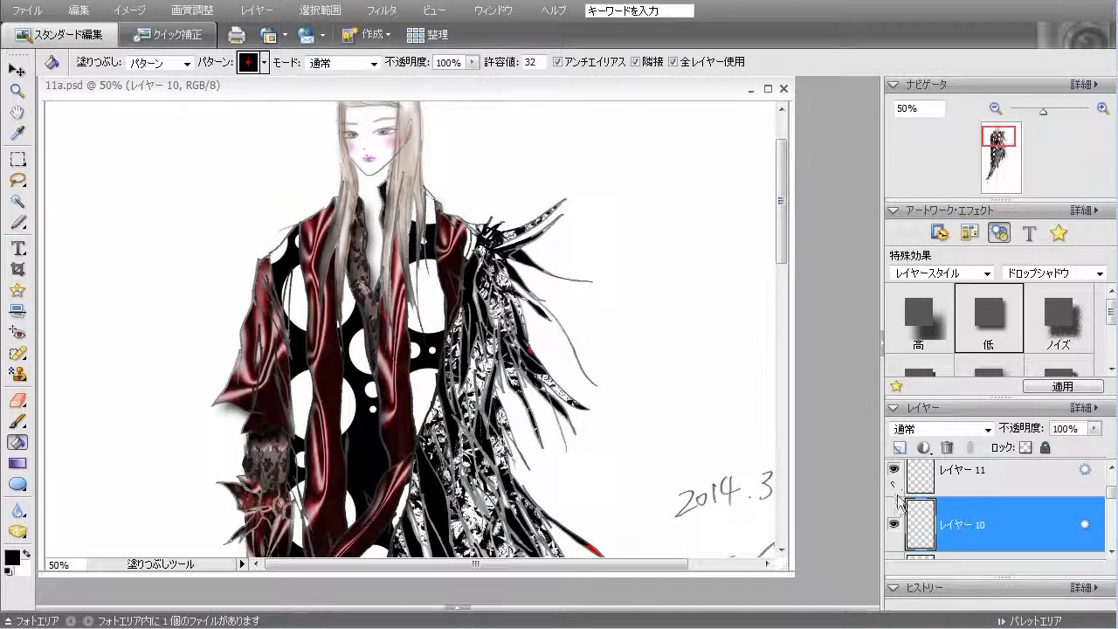
click(894, 524)
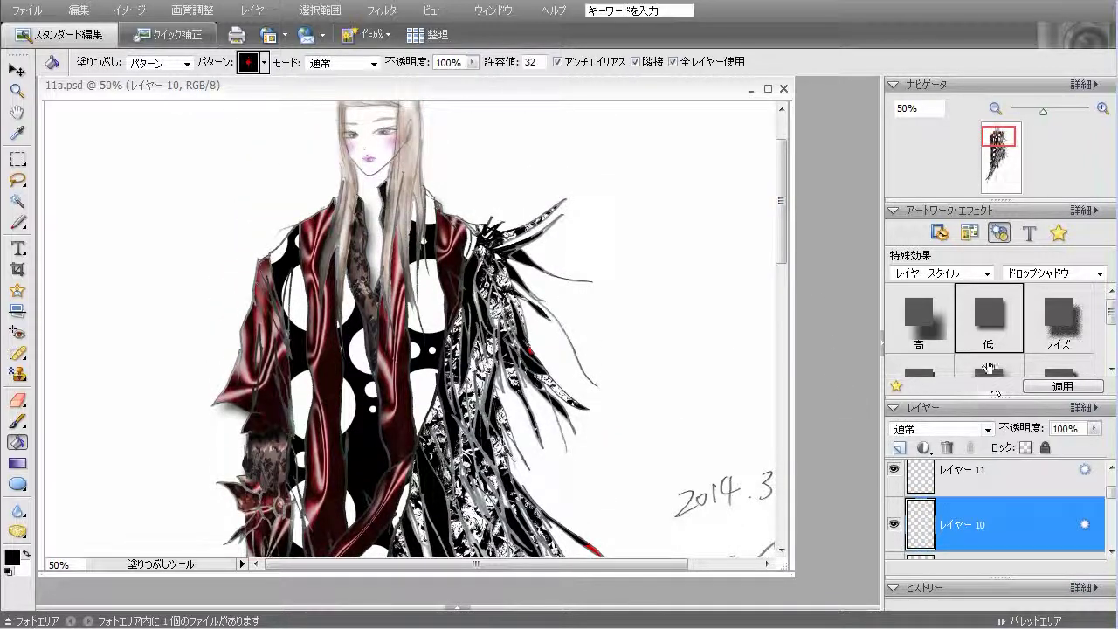
double_click(987, 335)
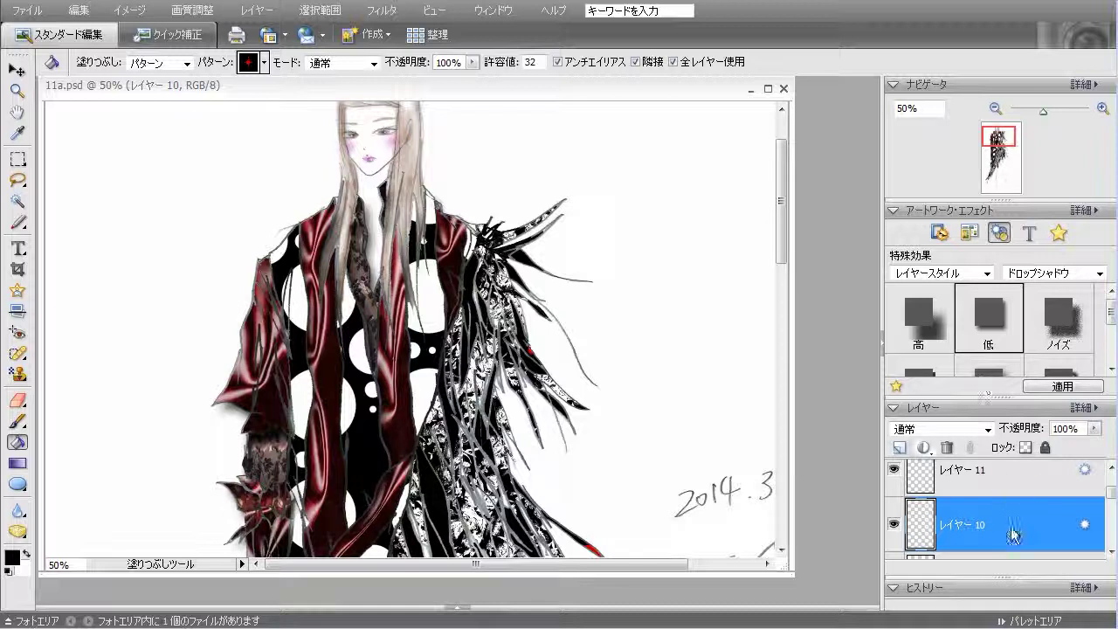
scroll(1011, 557, down, 3)
scroll(1011, 565, down, 3)
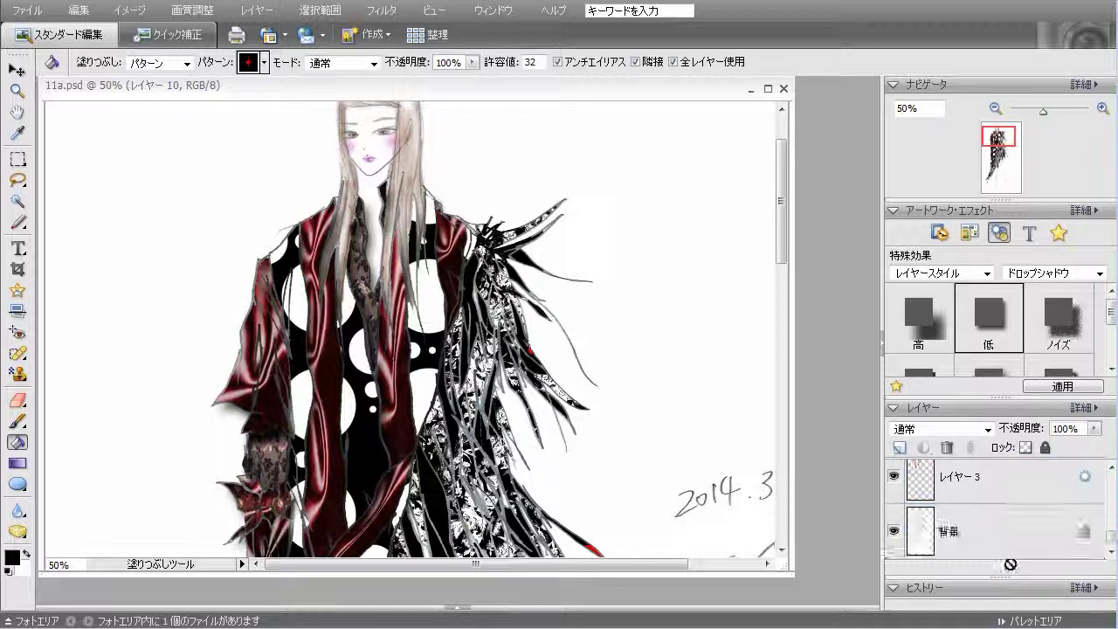
scroll(999, 480, up, 2)
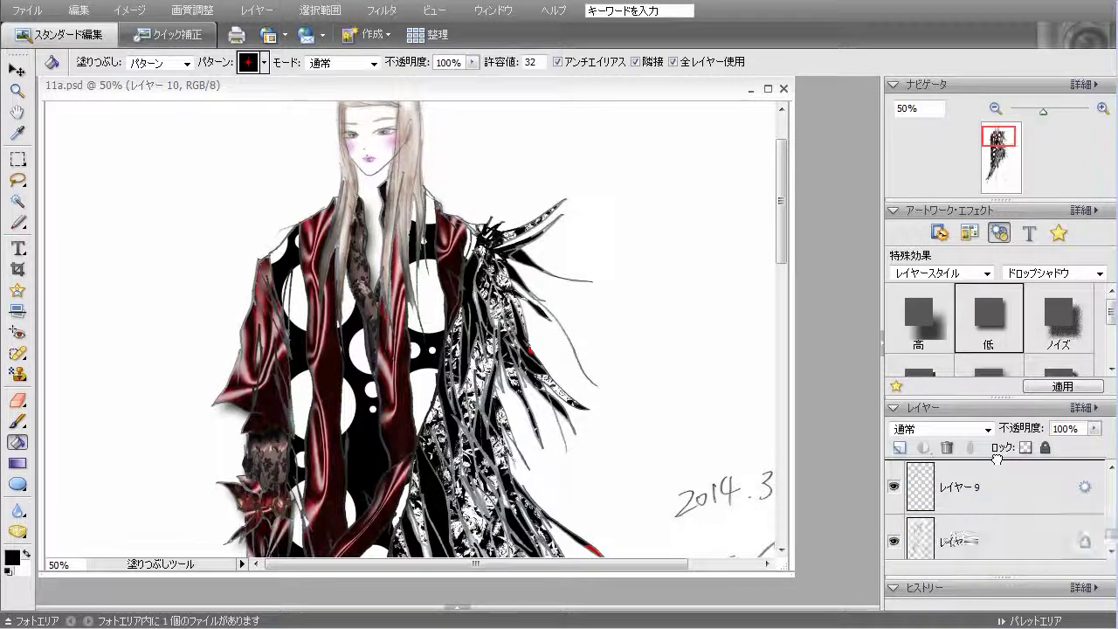
drag(1001, 500, 999, 516)
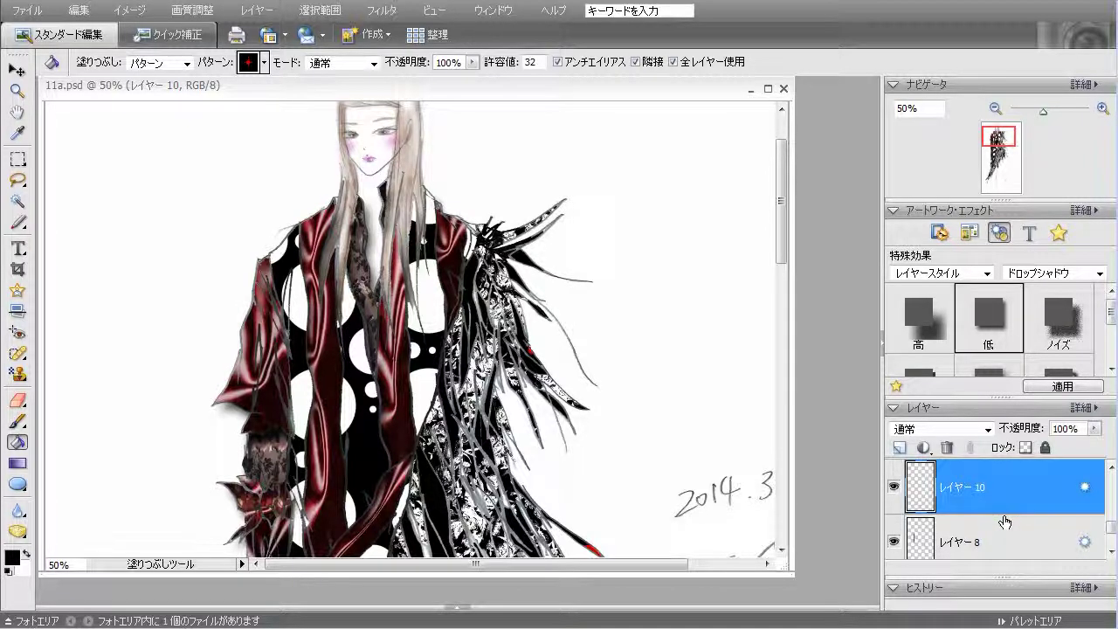
Apply the 低 drop shadow style to レイヤー 11 and move that layer down the layer stack
drag(1110, 535, 1106, 490)
click(981, 492)
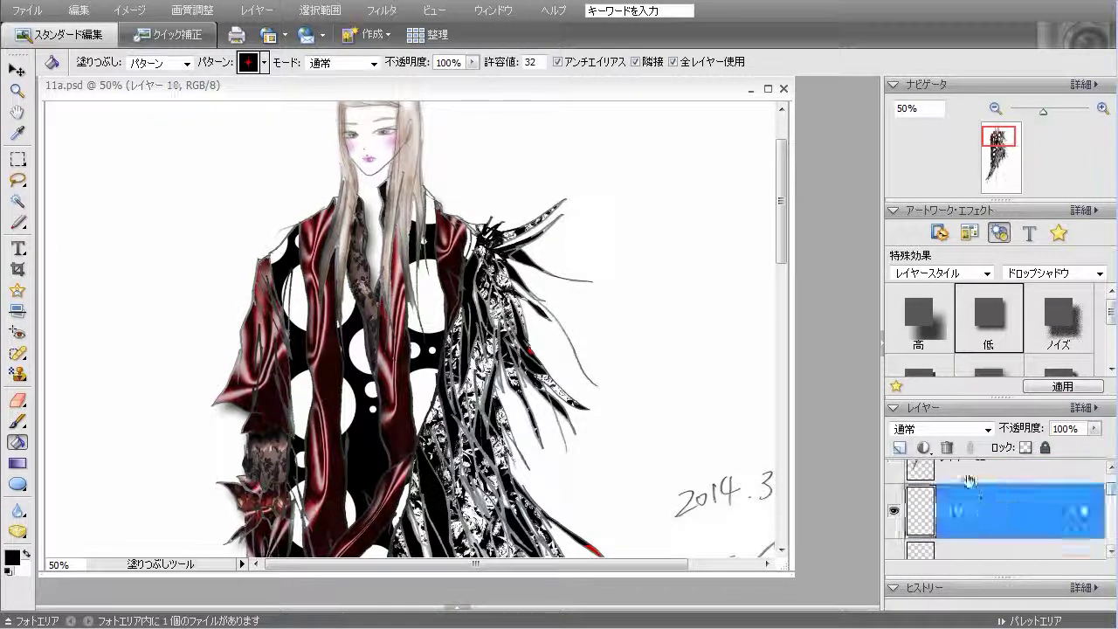
drag(780, 257, 780, 289)
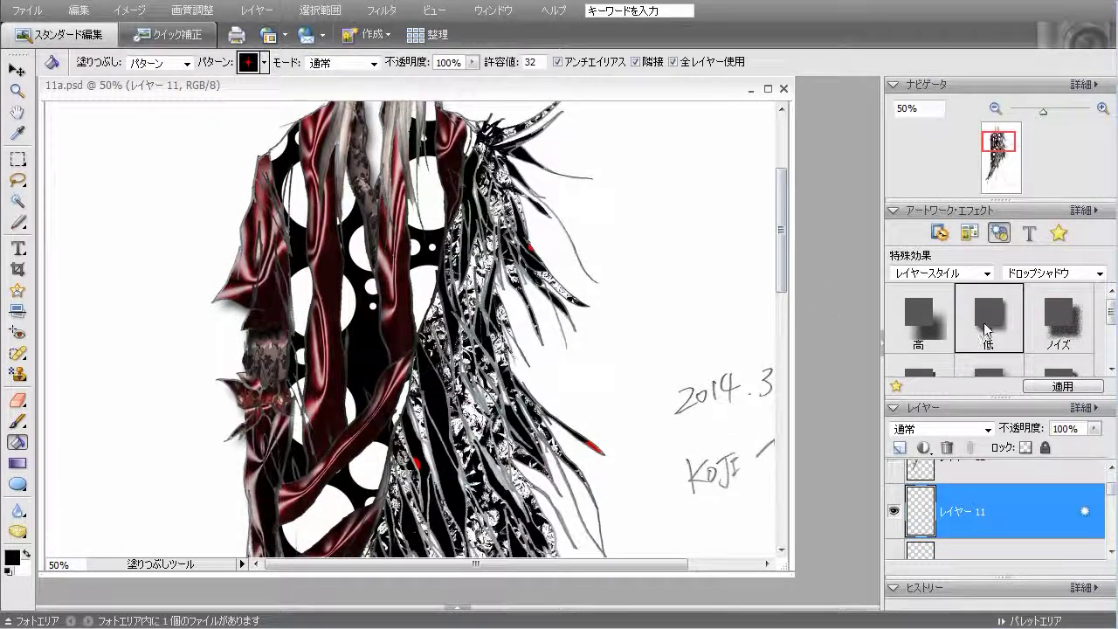
drag(984, 330, 1003, 476)
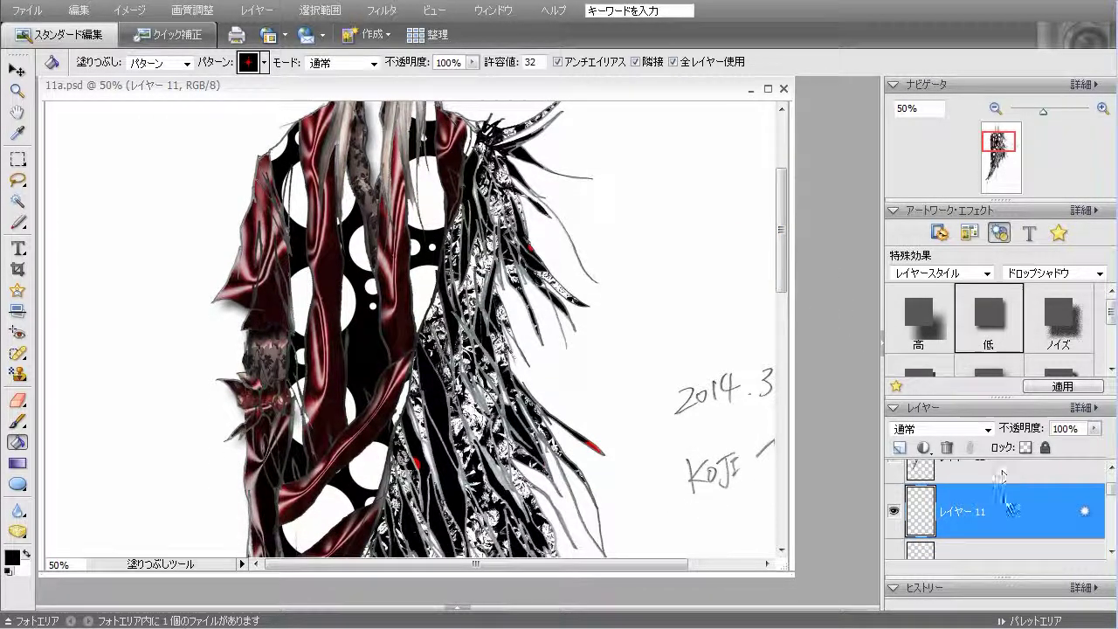
drag(1012, 553, 1014, 522)
Apply the 低 drop shadow style to レイヤー 12 and inspect the shadow along the feathered sleeve
drag(1113, 517, 1109, 484)
click(1006, 524)
scroll(778, 275, down, 2)
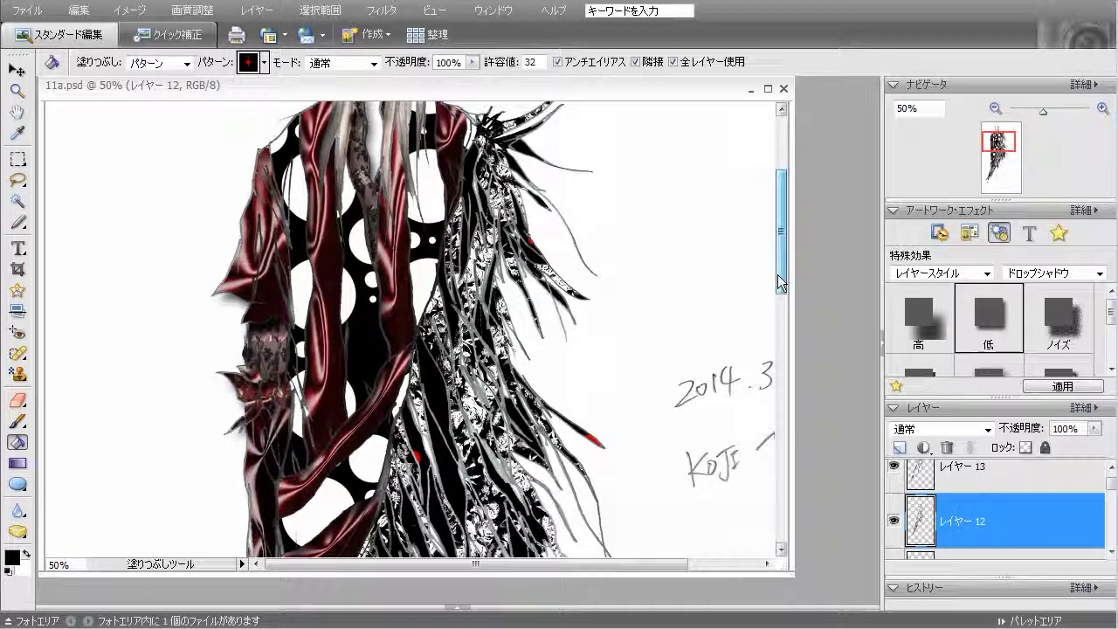
double_click(978, 325)
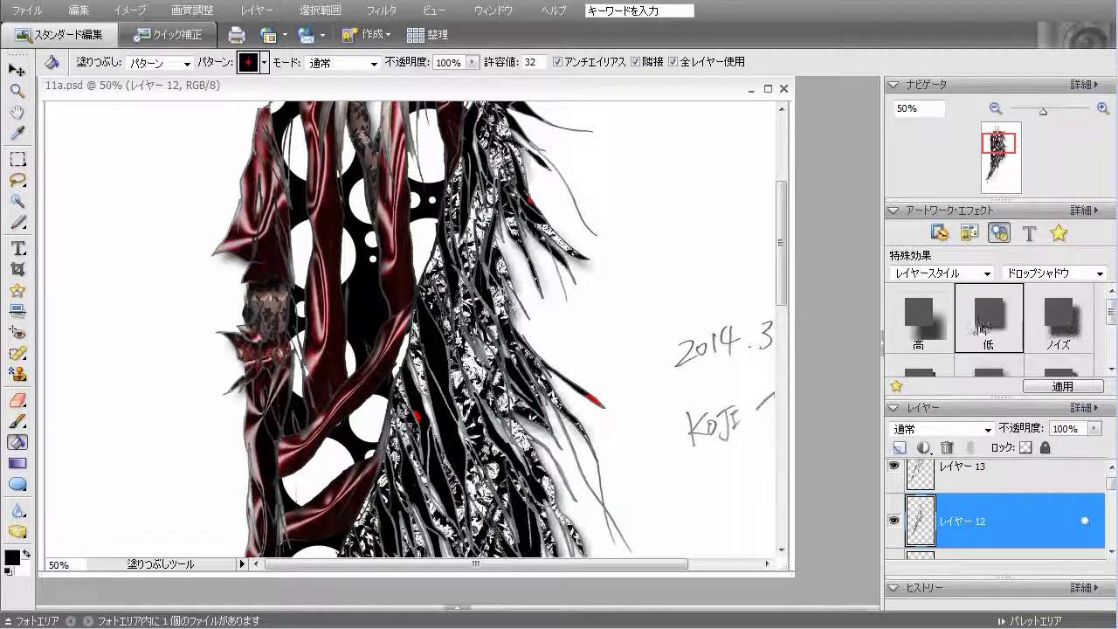
scroll(789, 307, down, 8)
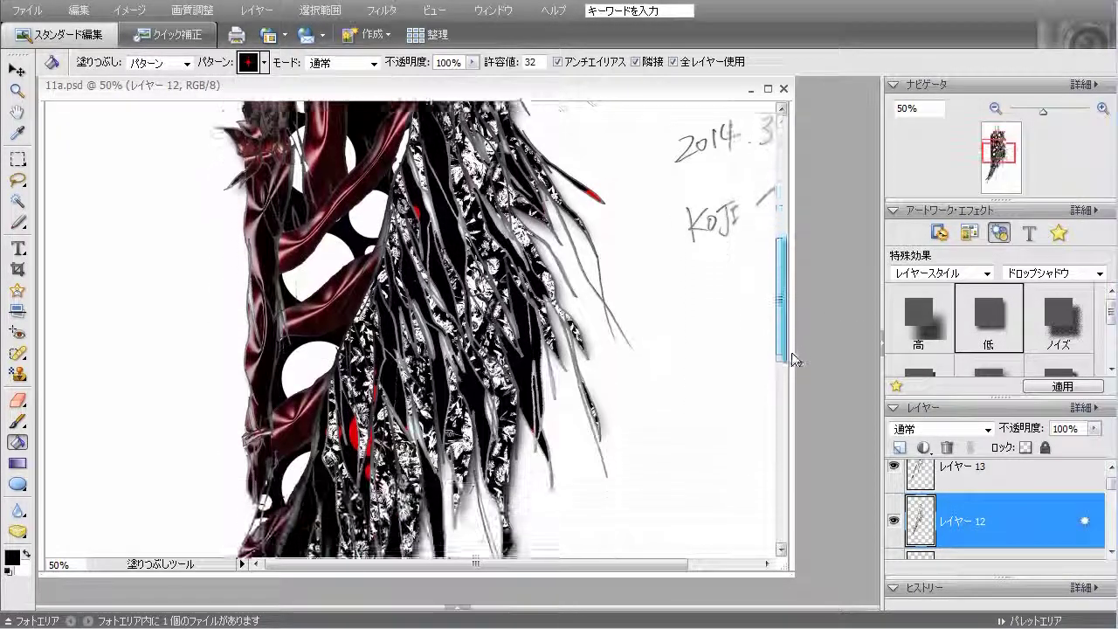
drag(801, 390, 794, 311)
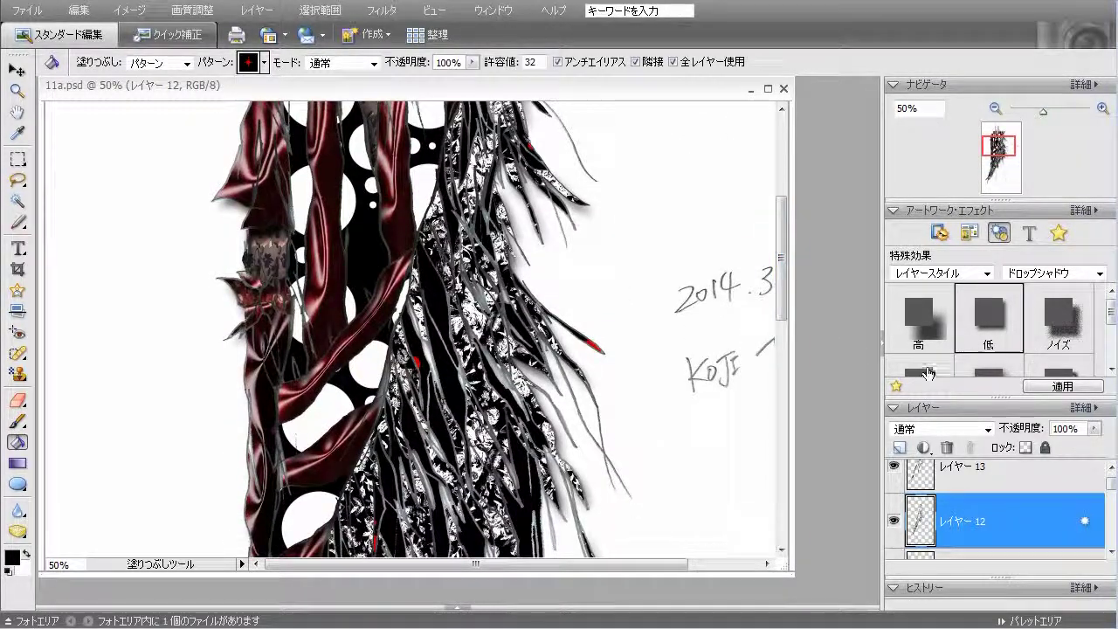
mouse_move(785, 297)
mouse_down()
mouse_move(796, 409)
mouse_move(789, 288)
mouse_up()
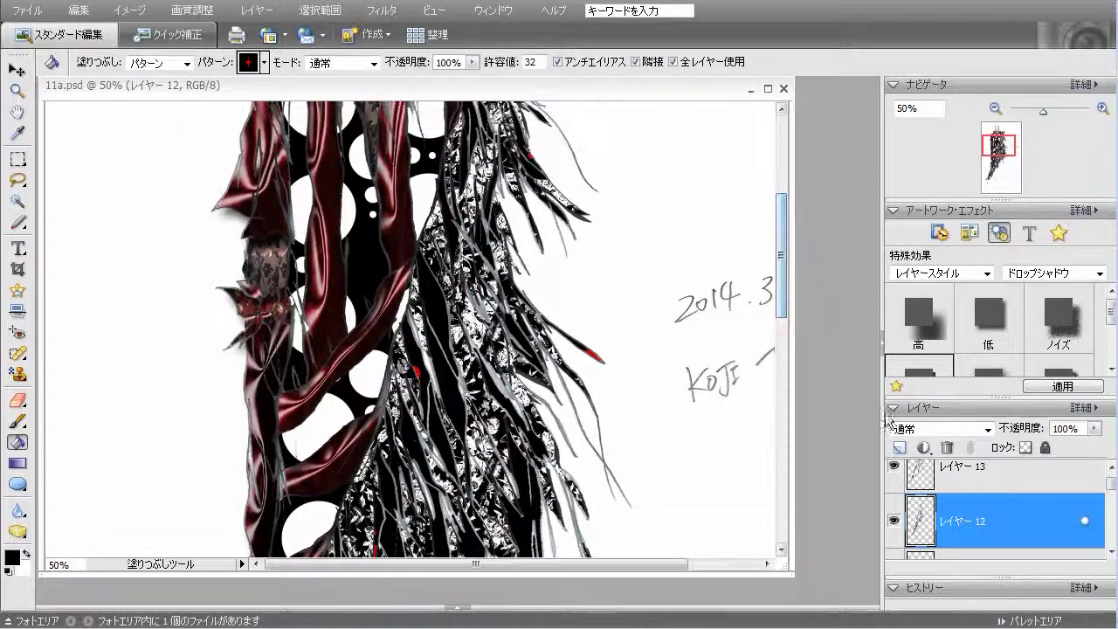
Apply the 低 drop shadow style to レイヤー 13
click(1002, 475)
double_click(989, 327)
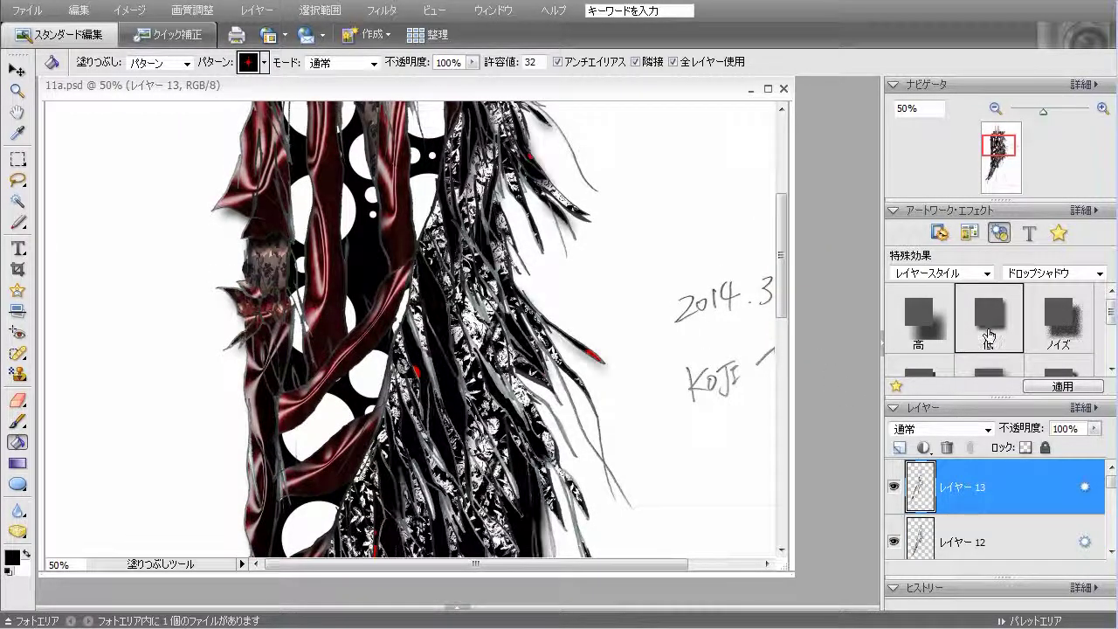
mouse_move(784, 317)
mouse_down()
mouse_move(795, 390)
mouse_move(794, 332)
mouse_up()
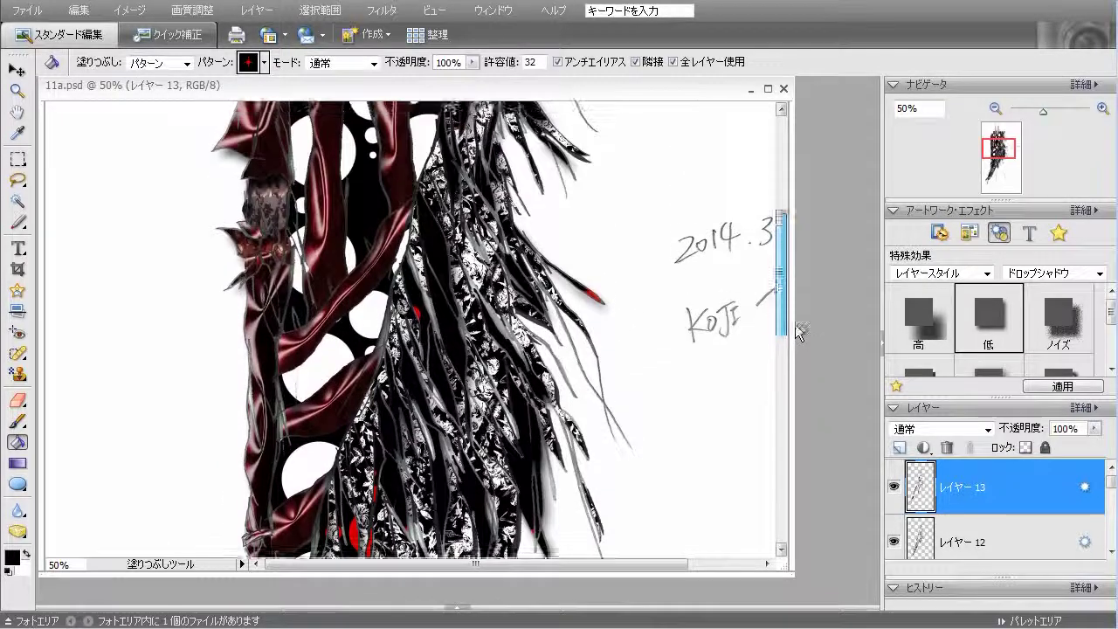
Add the メタリック style from the ベベル layer styles to レイヤー 13 and review its effect on the whole figure
click(1053, 272)
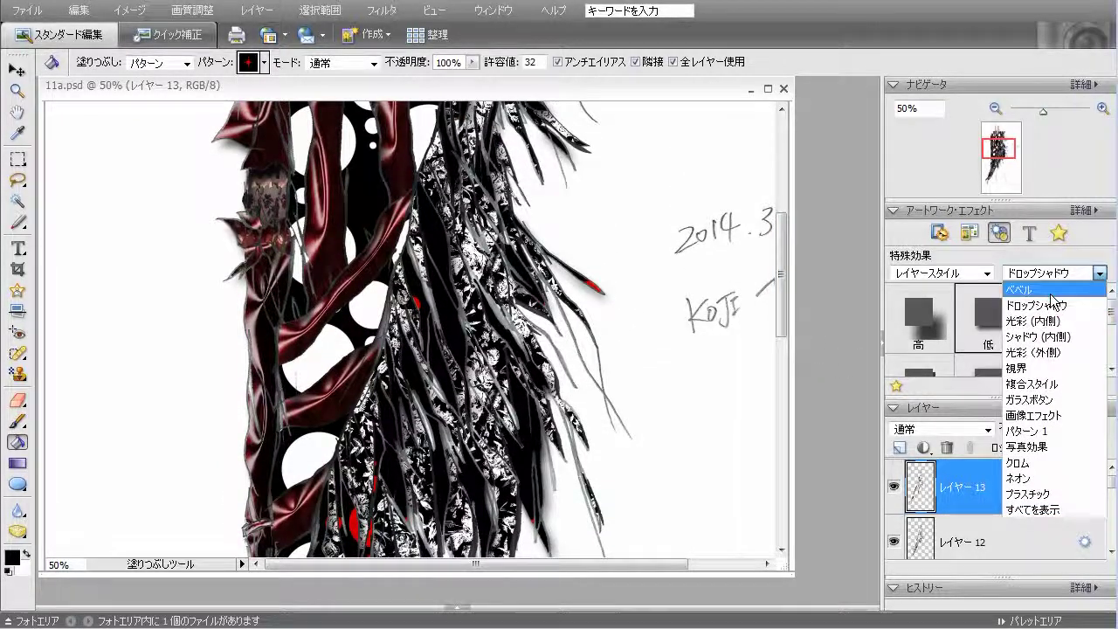
click(1048, 286)
drag(1109, 311, 1109, 339)
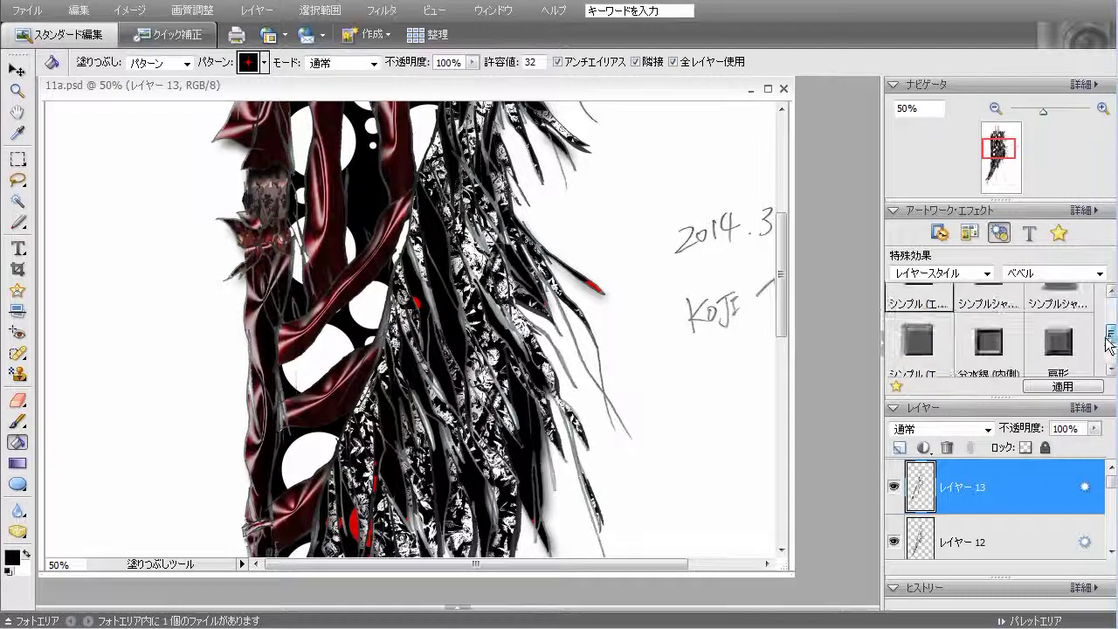
click(1110, 367)
click(1110, 367)
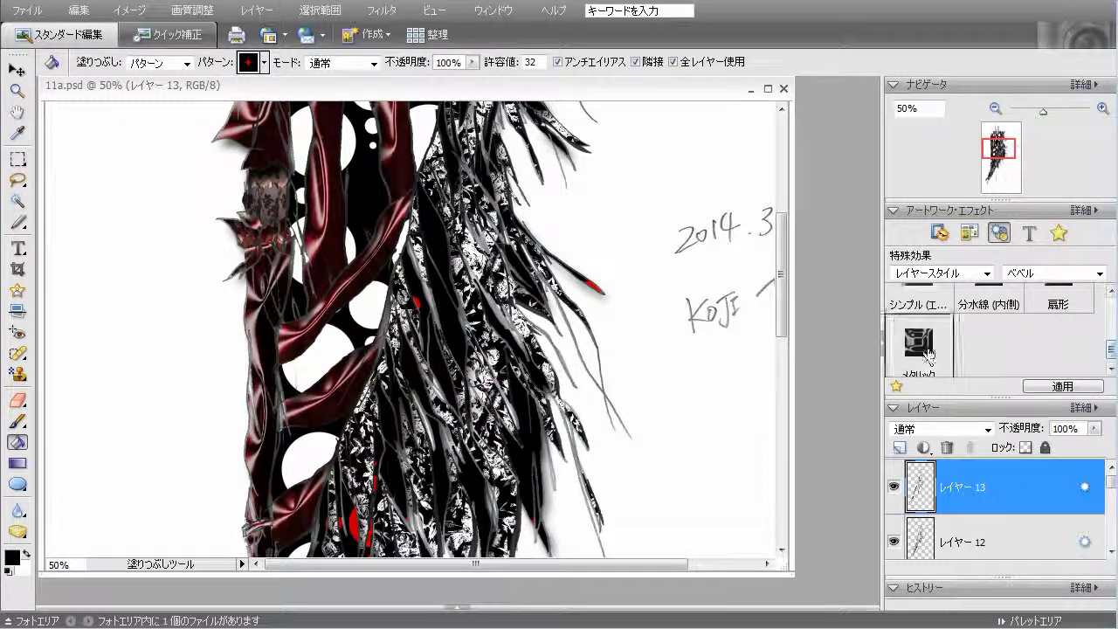
double_click(928, 358)
mouse_move(787, 316)
mouse_down()
mouse_move(794, 462)
mouse_move(804, 334)
mouse_up()
drag(804, 320, 804, 274)
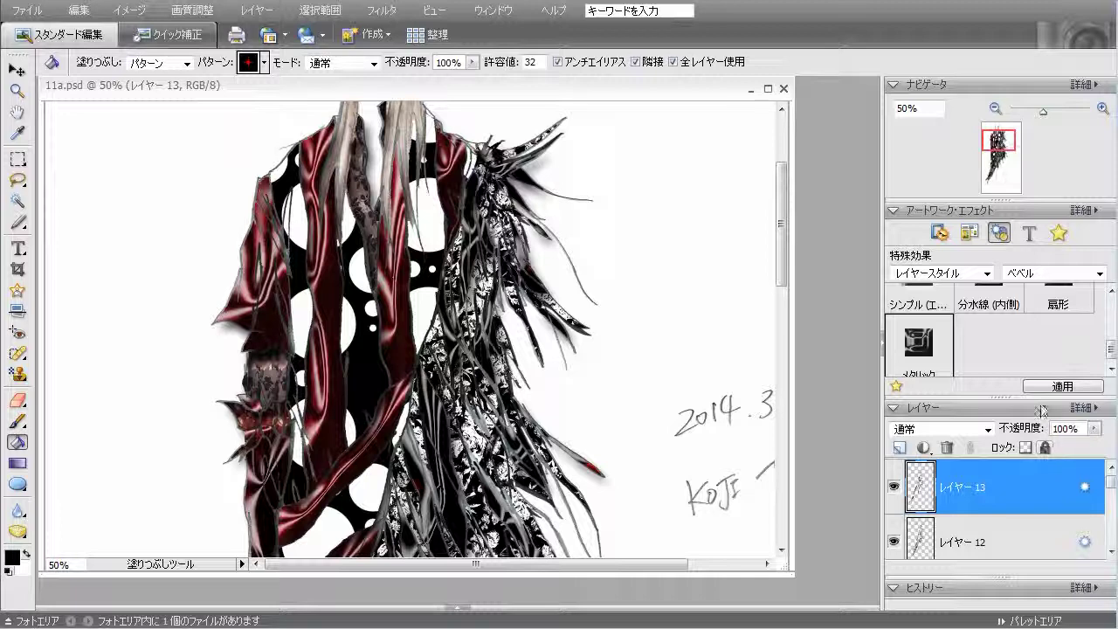
click(994, 109)
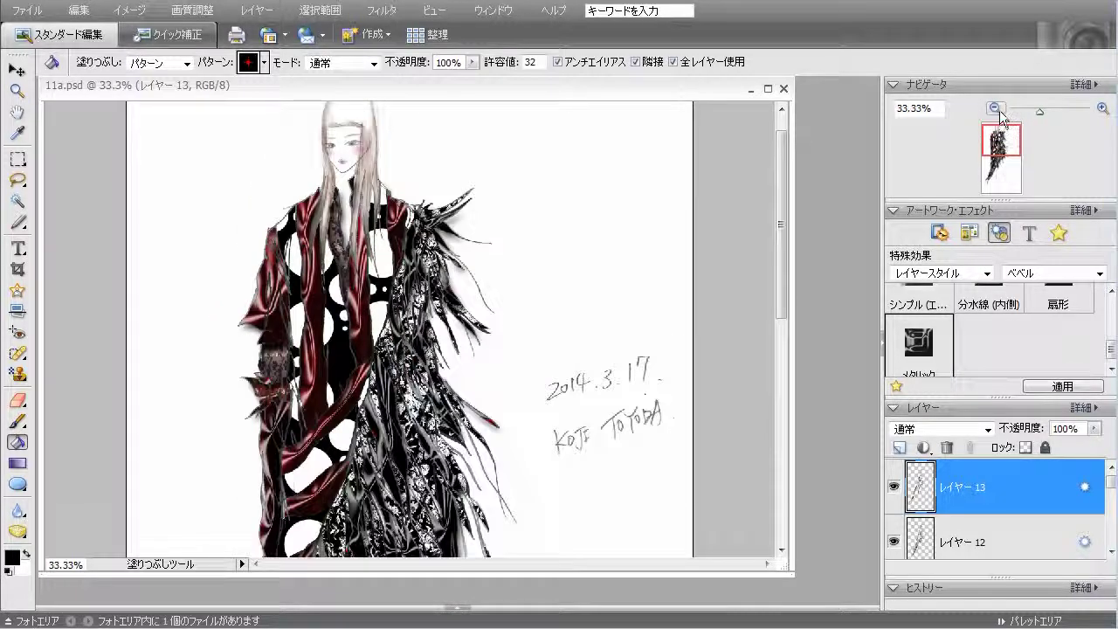
click(994, 108)
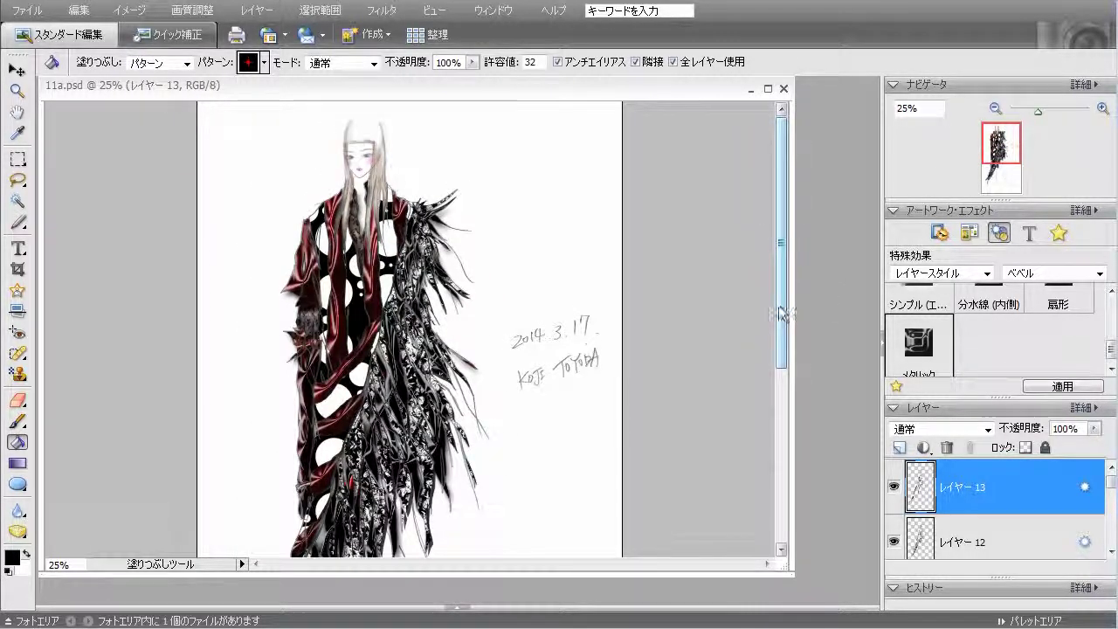
mouse_move(778, 305)
mouse_down()
mouse_move(793, 459)
mouse_move(791, 306)
mouse_move(811, 229)
mouse_up()
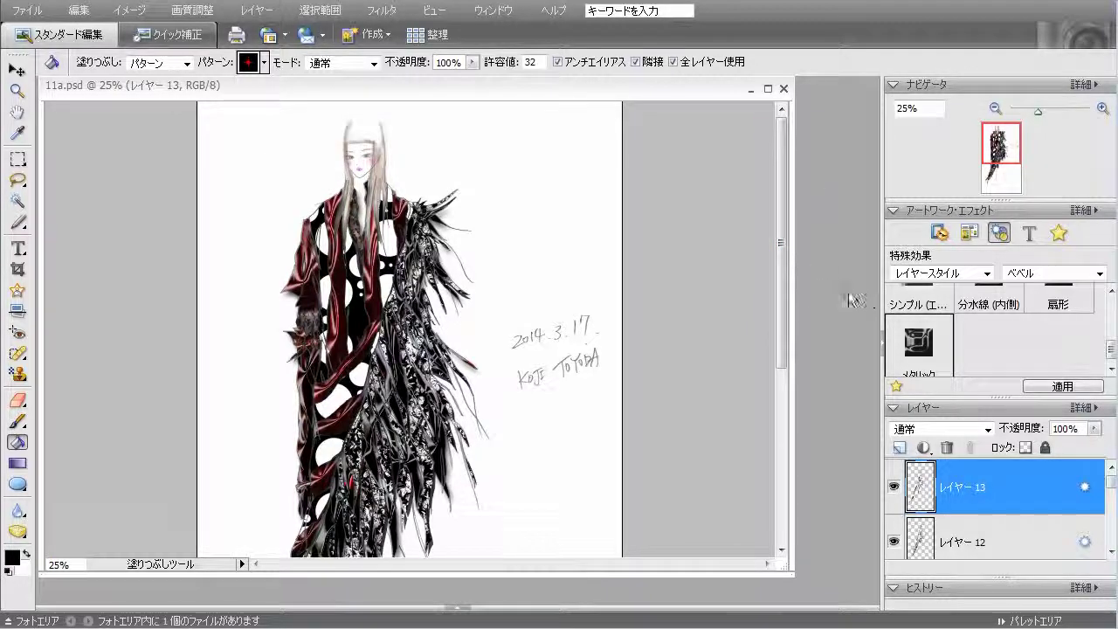